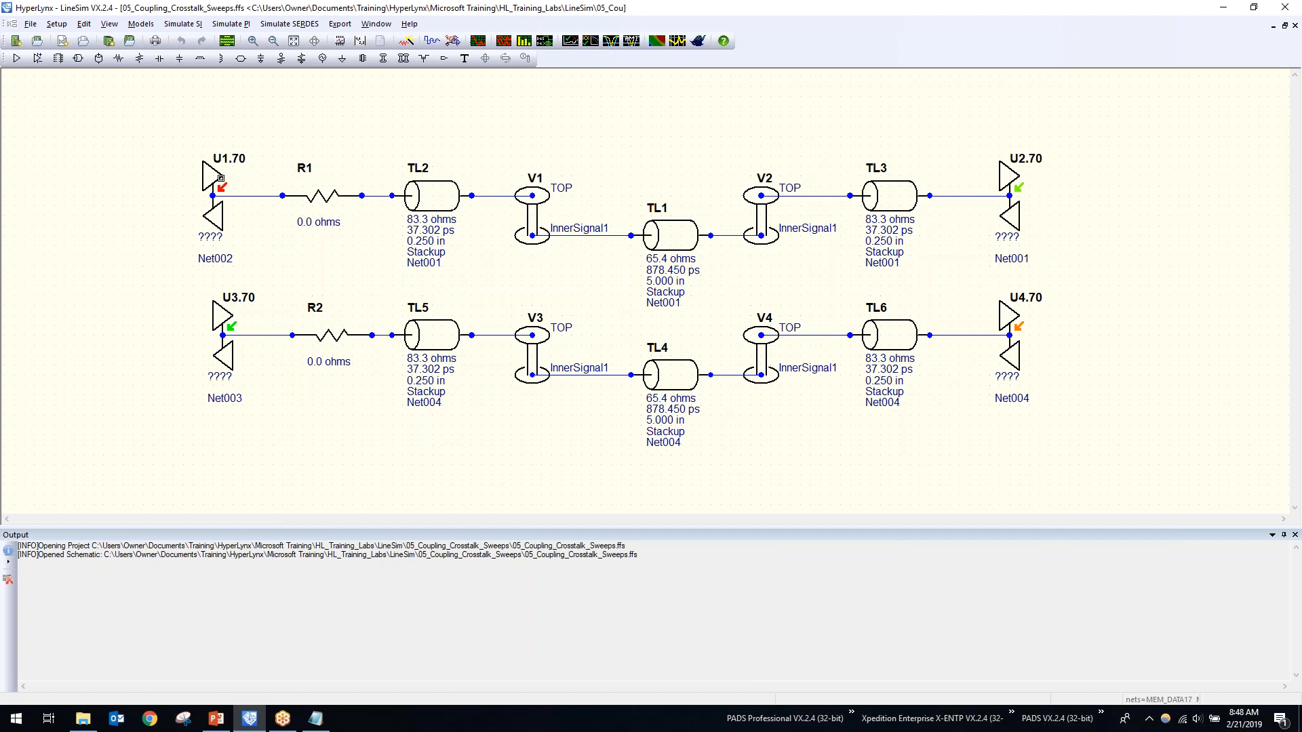
drag(141, 75, 271, 421)
click(340, 154)
drag(966, 131, 1101, 419)
click(1122, 410)
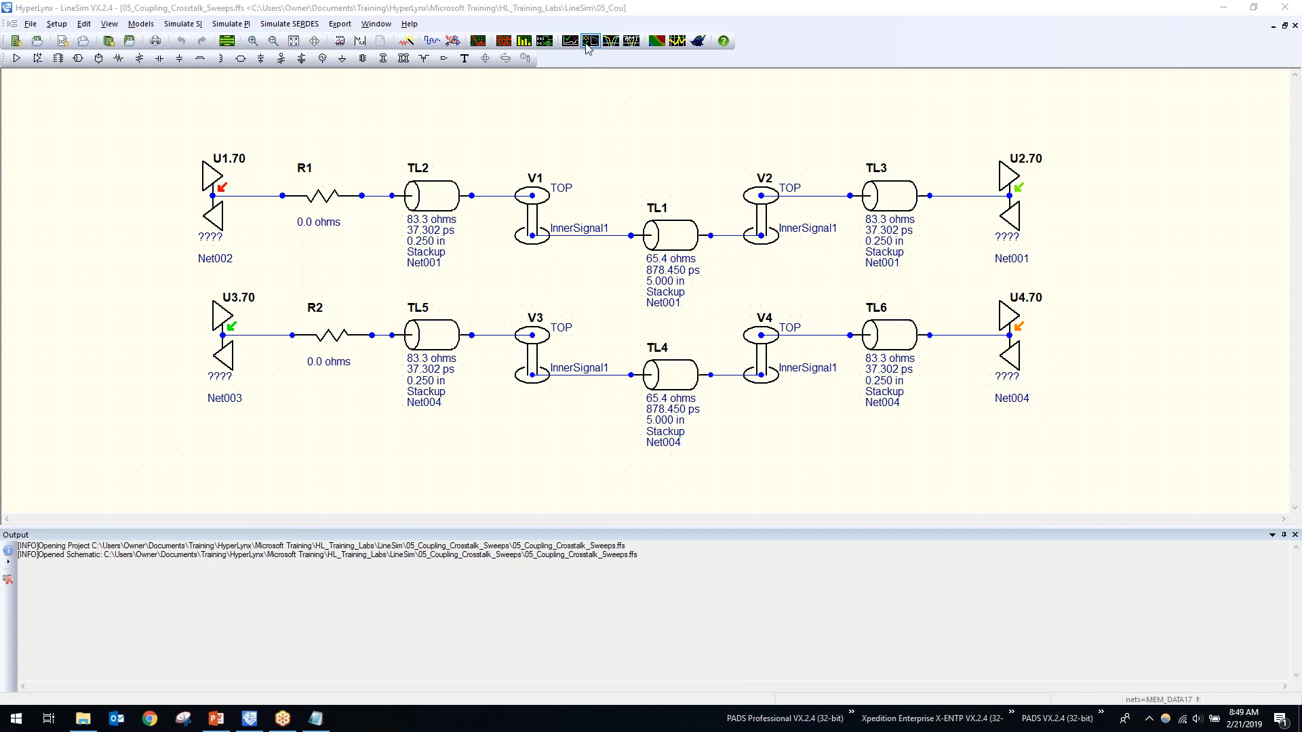
Try to run a simulation in the Digital Oscilloscope before any IC models are assigned, and close the oscilloscope.
click(478, 42)
click(417, 72)
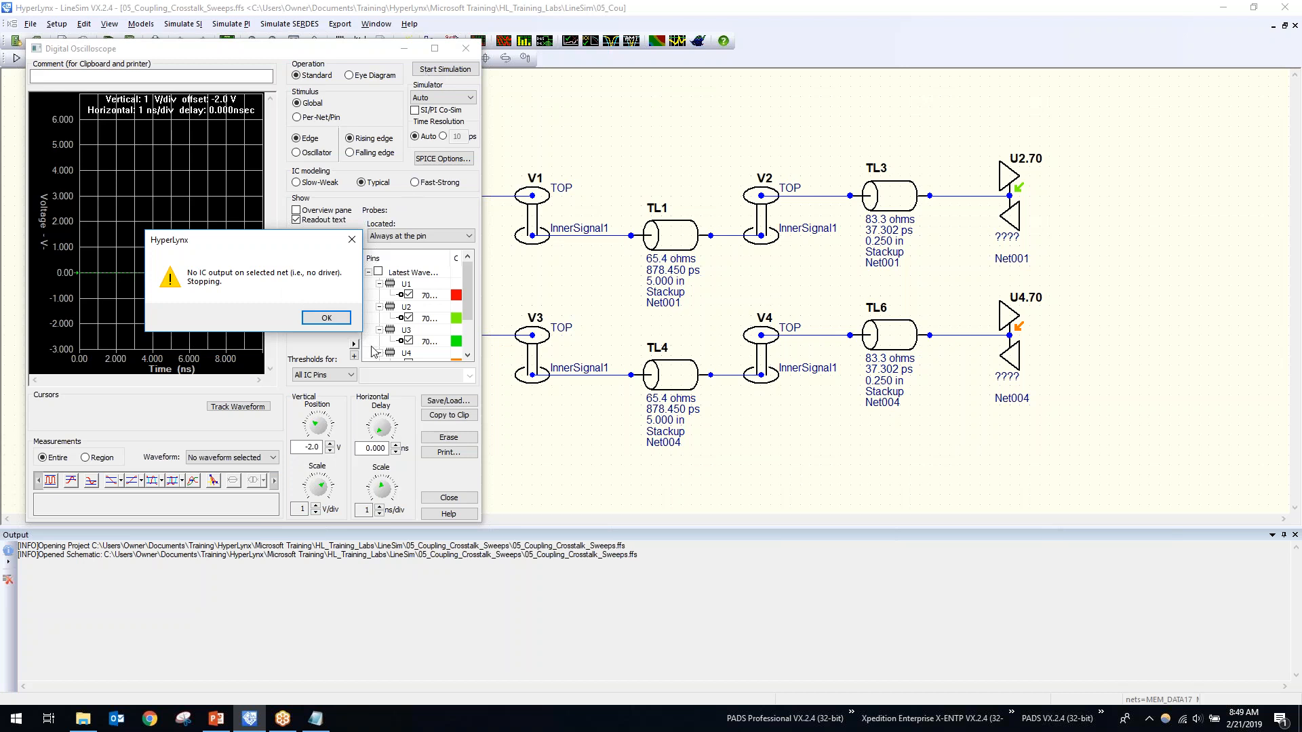
click(323, 315)
click(466, 48)
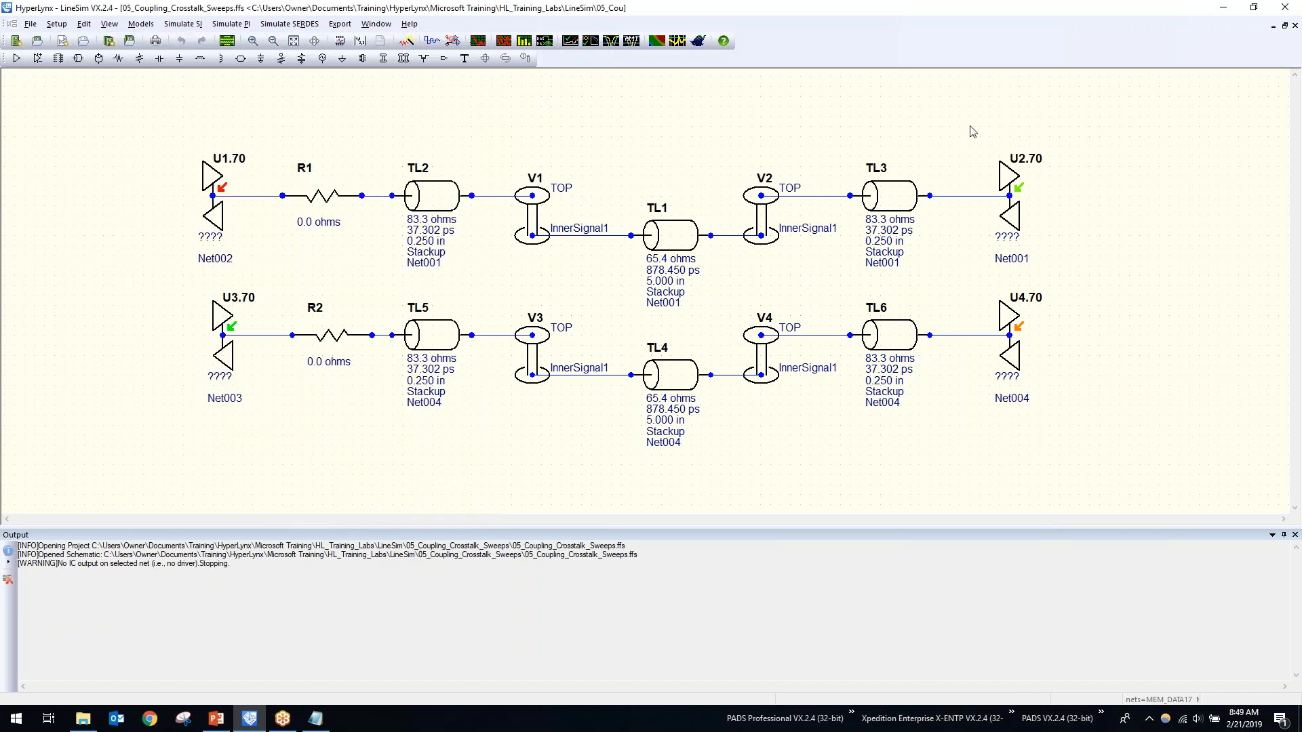
Start selecting an IC model for U1 and choose the virtex4.ibs library with its VIRTEX-4 device.
double_click(217, 179)
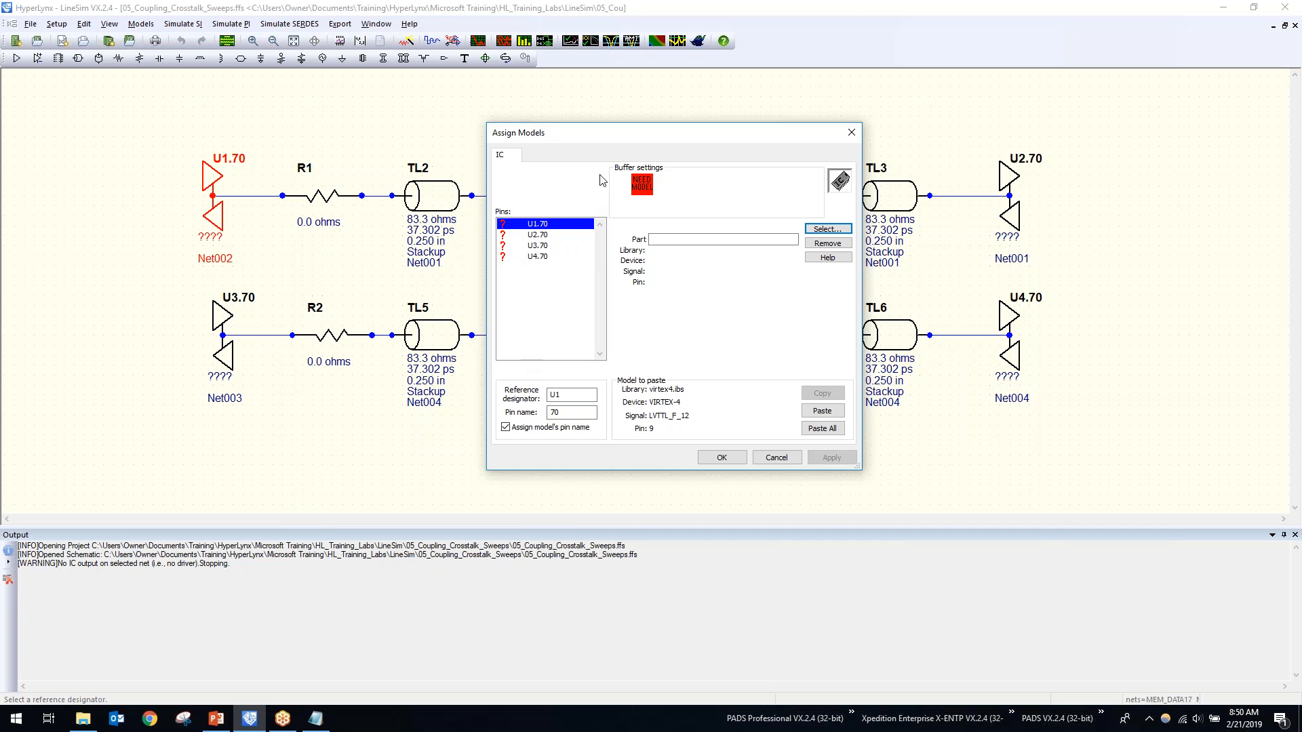
drag(610, 134, 617, 126)
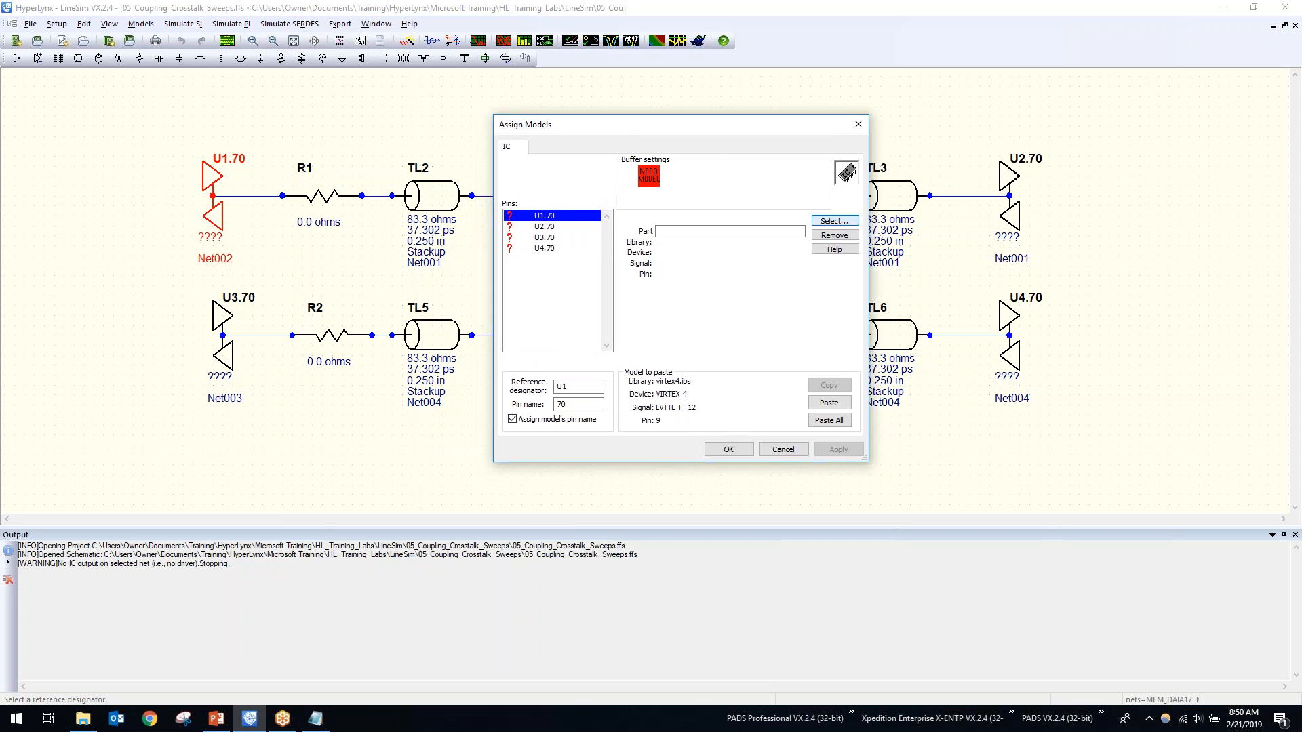
click(834, 222)
drag(685, 154, 685, 333)
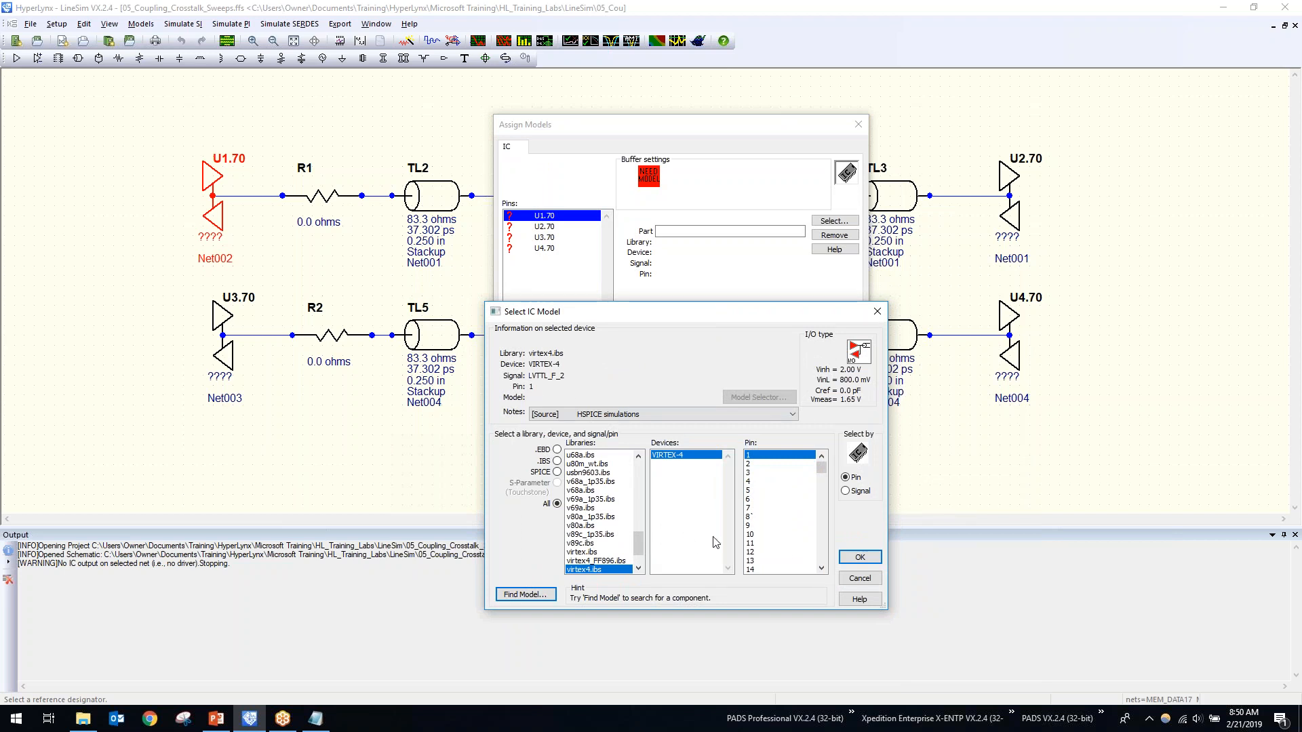
drag(638, 543, 650, 468)
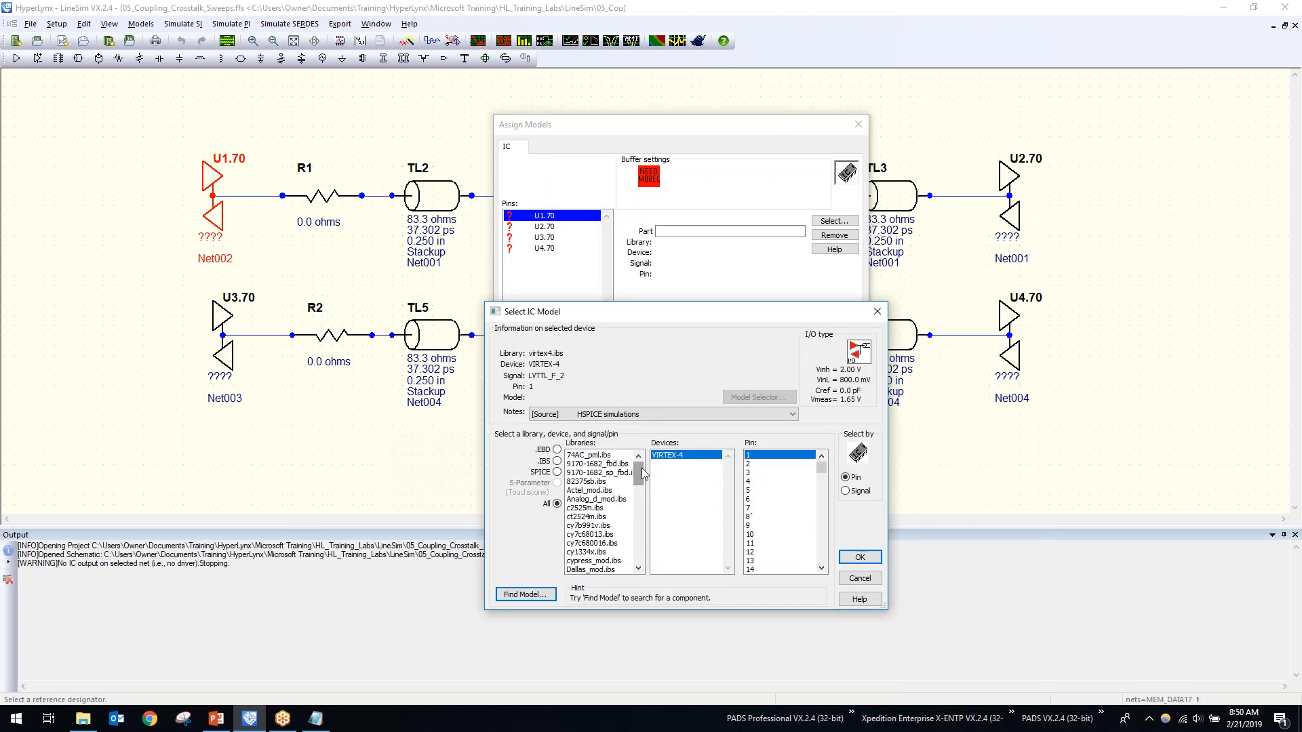
drag(638, 484, 638, 555)
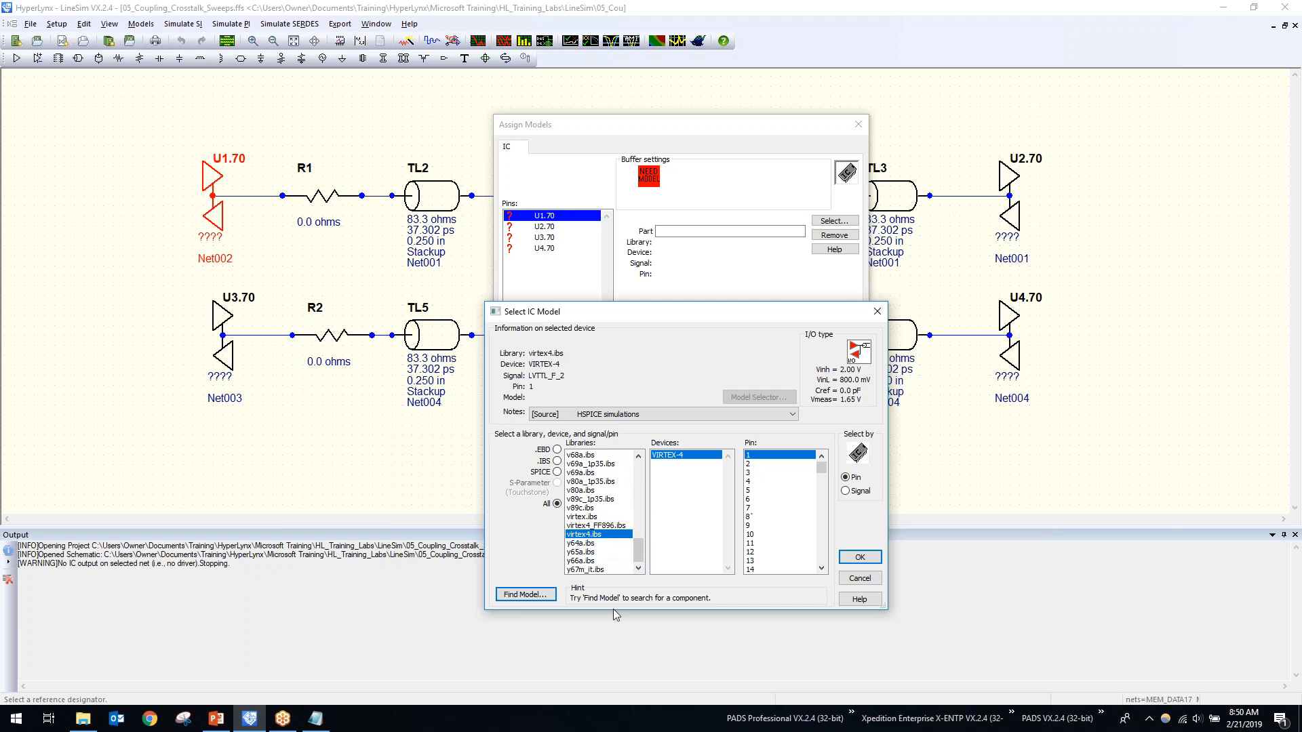
mouse_move(638, 550)
mouse_down()
mouse_move(640, 465)
mouse_move(635, 551)
mouse_up()
click(585, 535)
Assign VIRTEX-4 pin 9, signal LVTTL_F_12, to U1 and decline to choose a driver for the net.
click(846, 491)
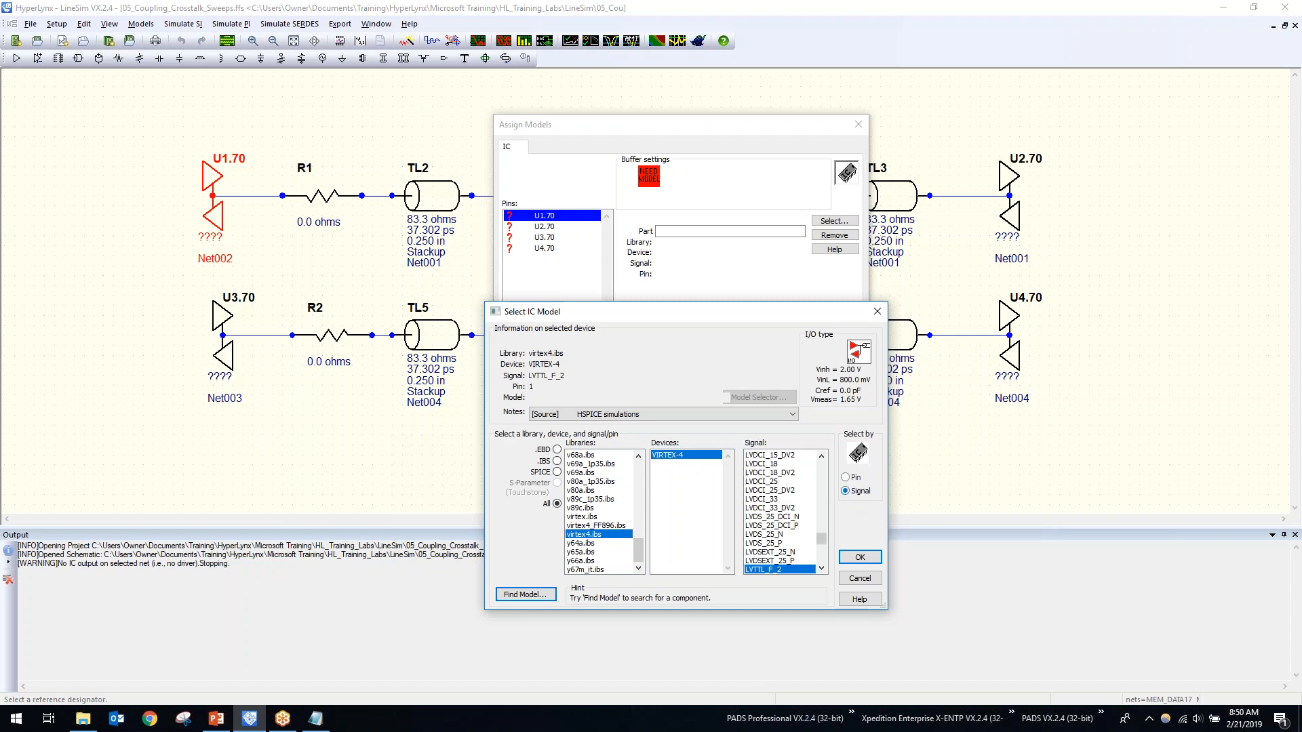
drag(821, 542, 819, 475)
click(845, 478)
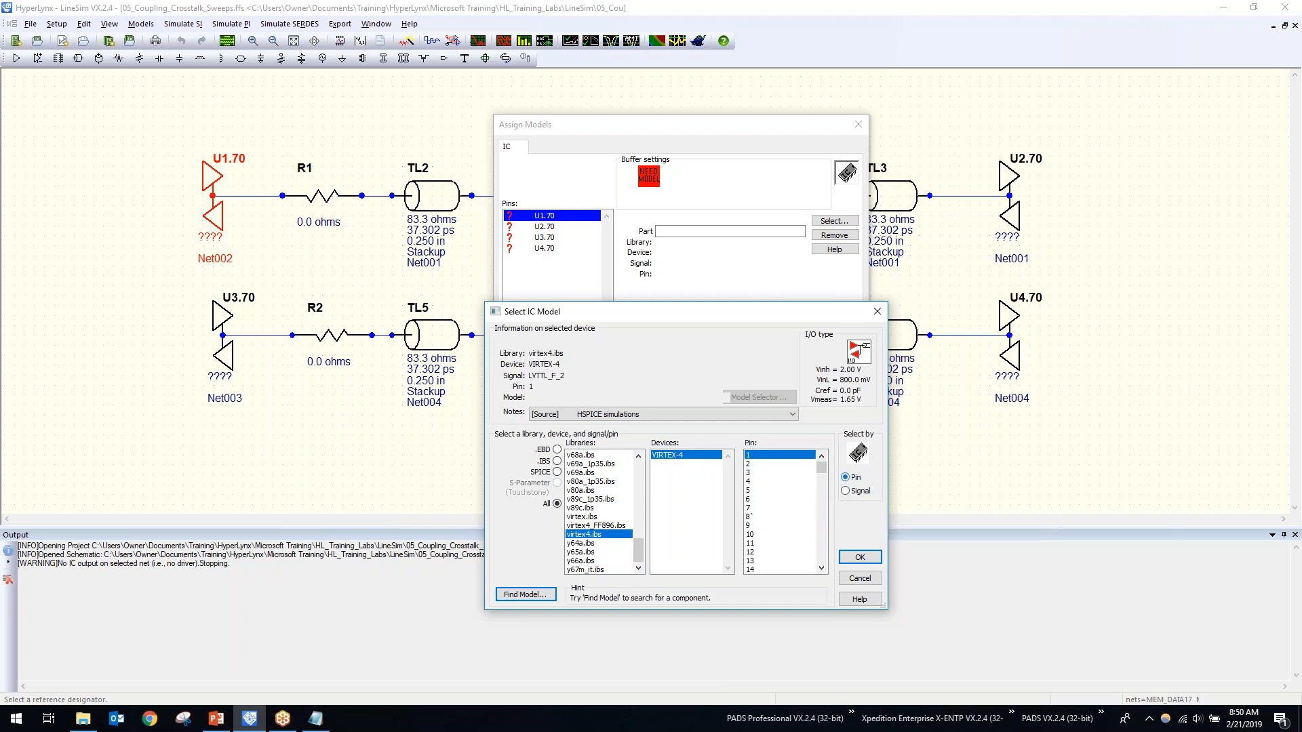
click(750, 525)
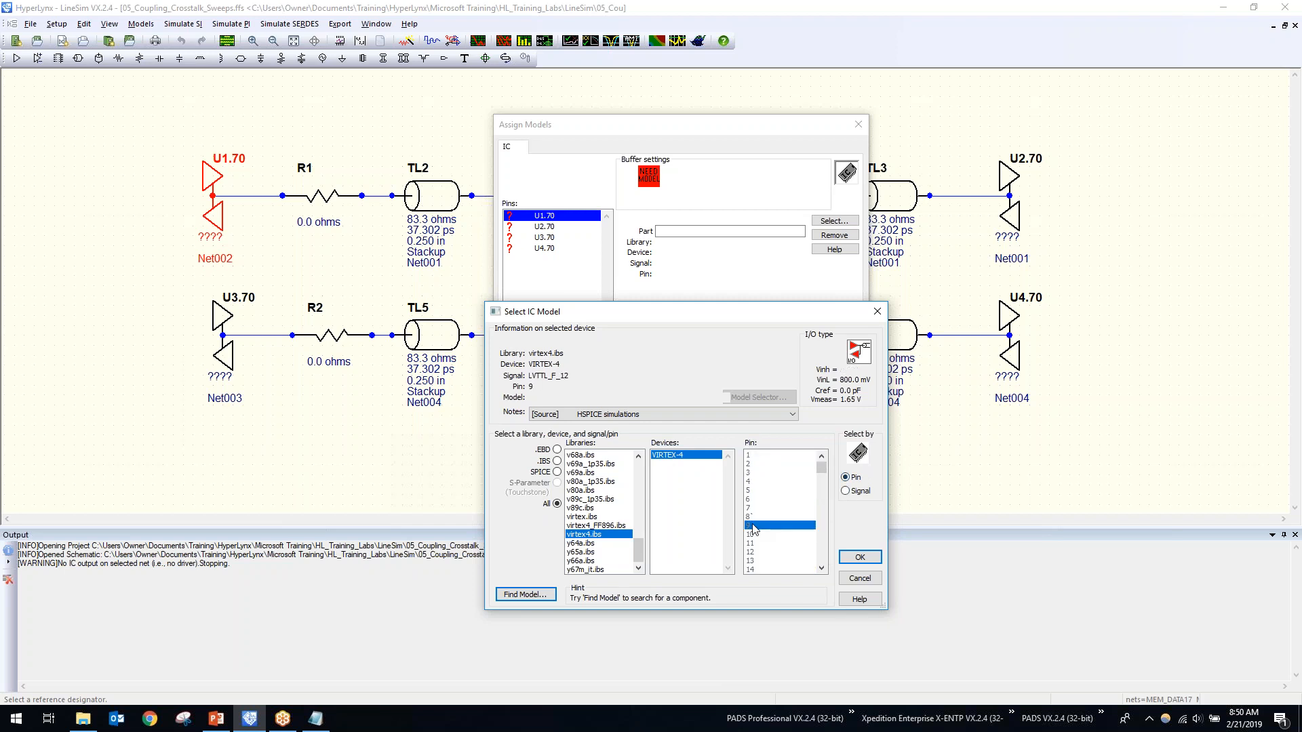
click(859, 557)
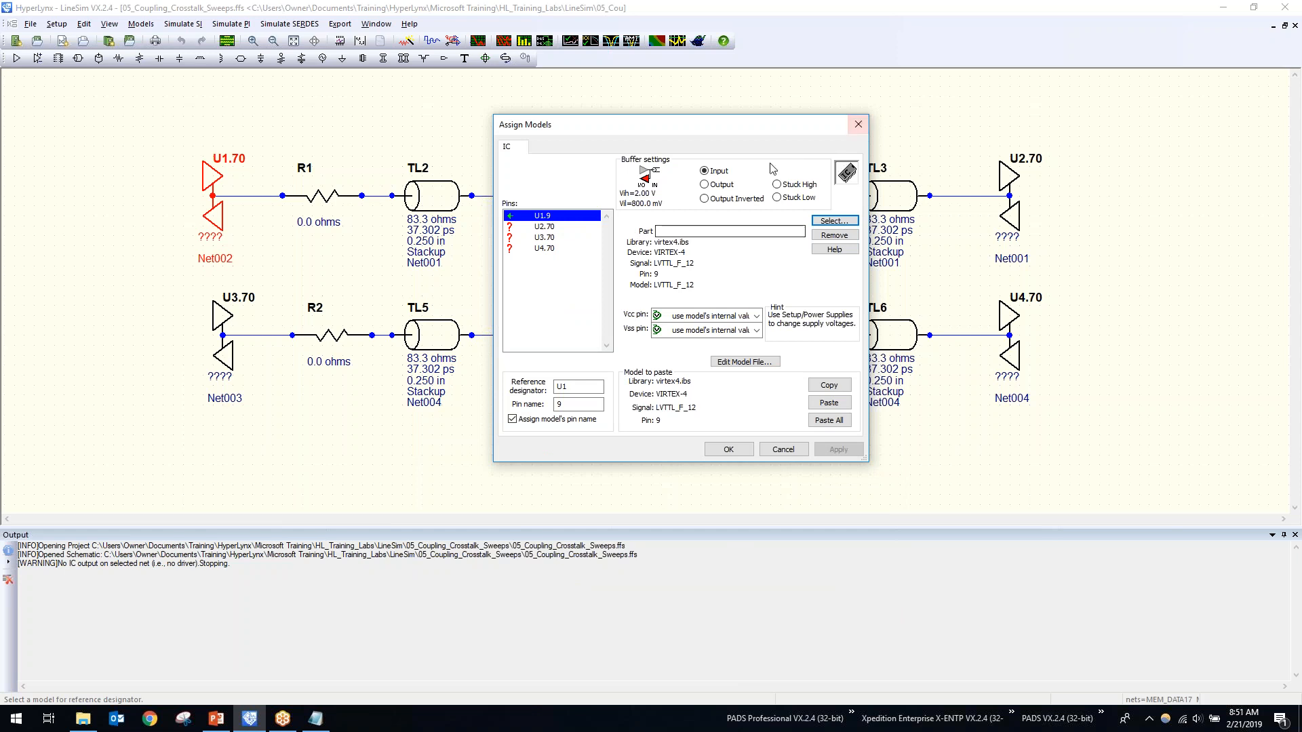
drag(717, 130, 780, 135)
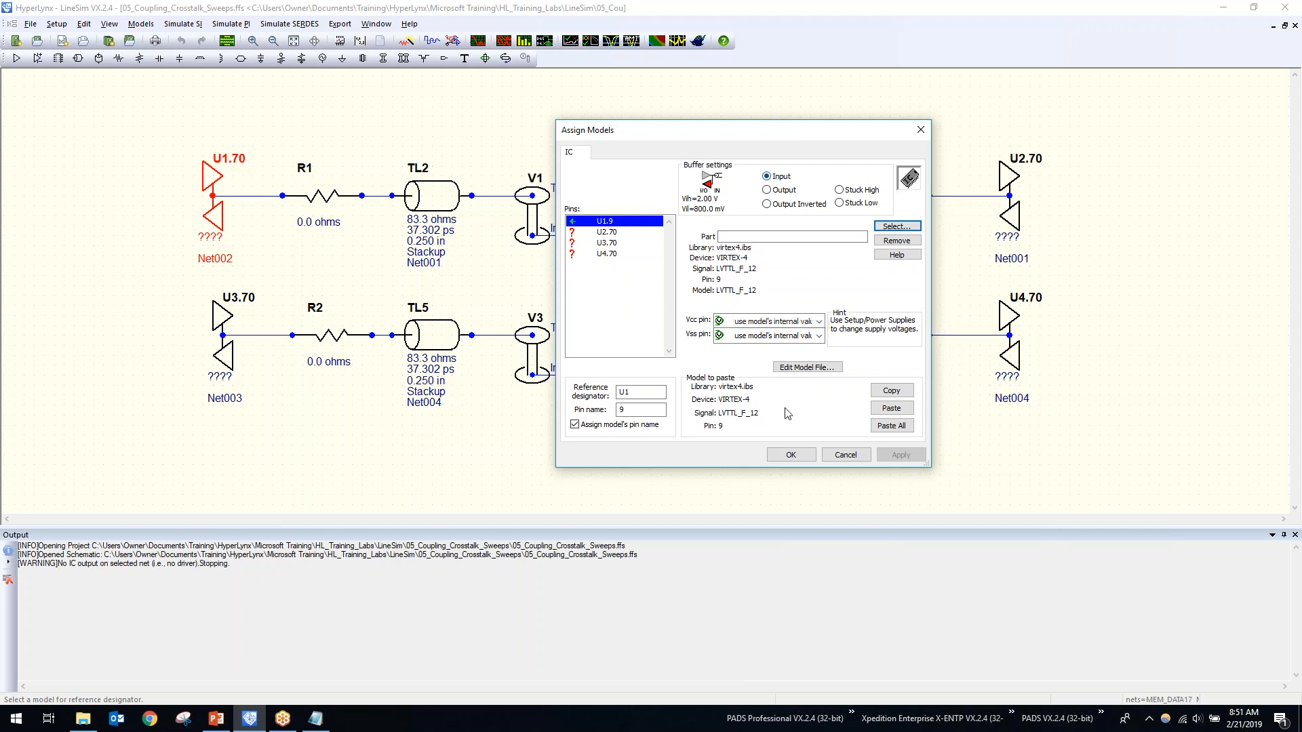
click(786, 455)
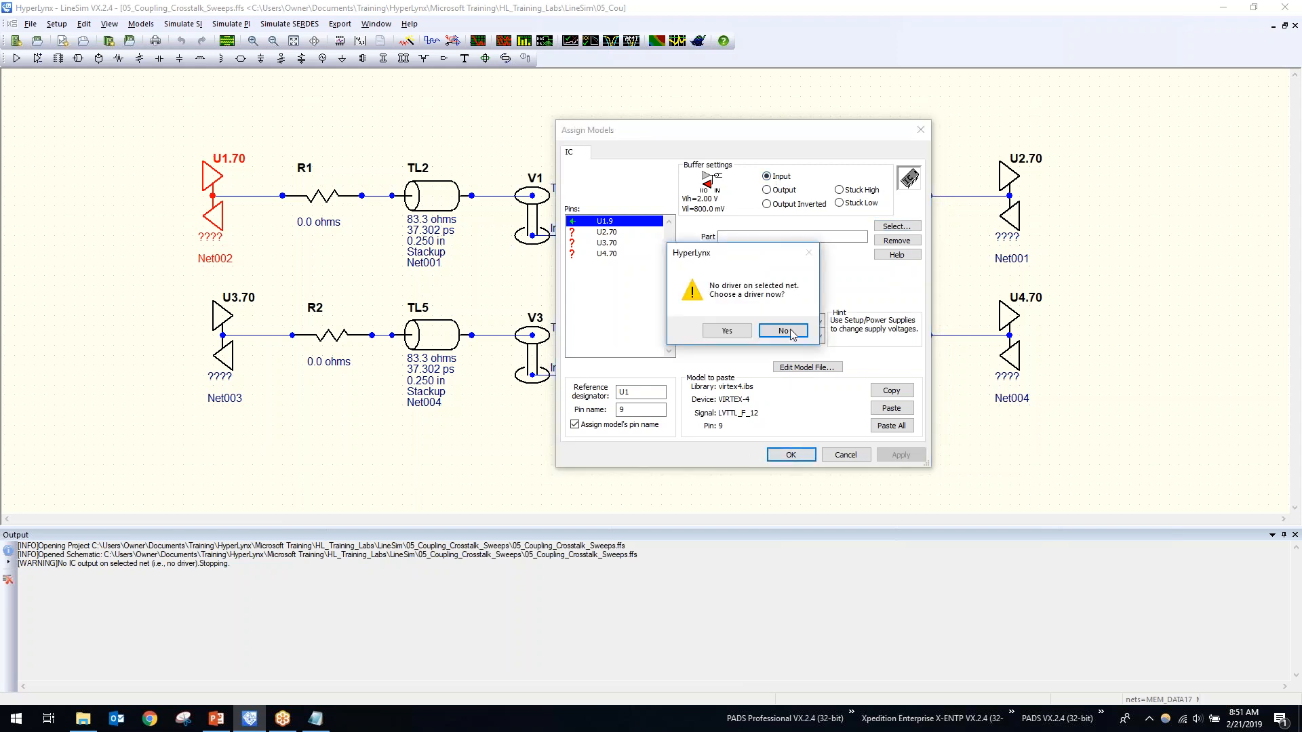
click(768, 327)
Set the buffer direction of U1 to Output in its assigned model.
click(290, 306)
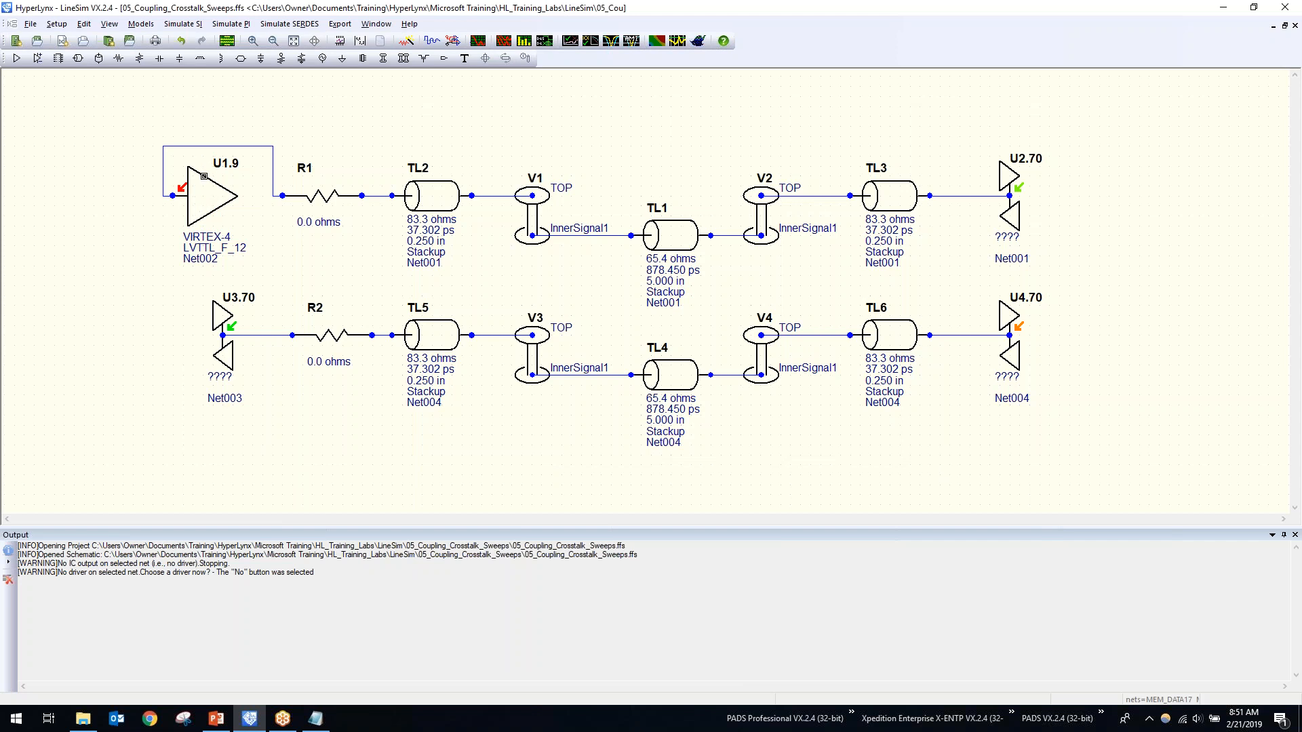
double_click(202, 194)
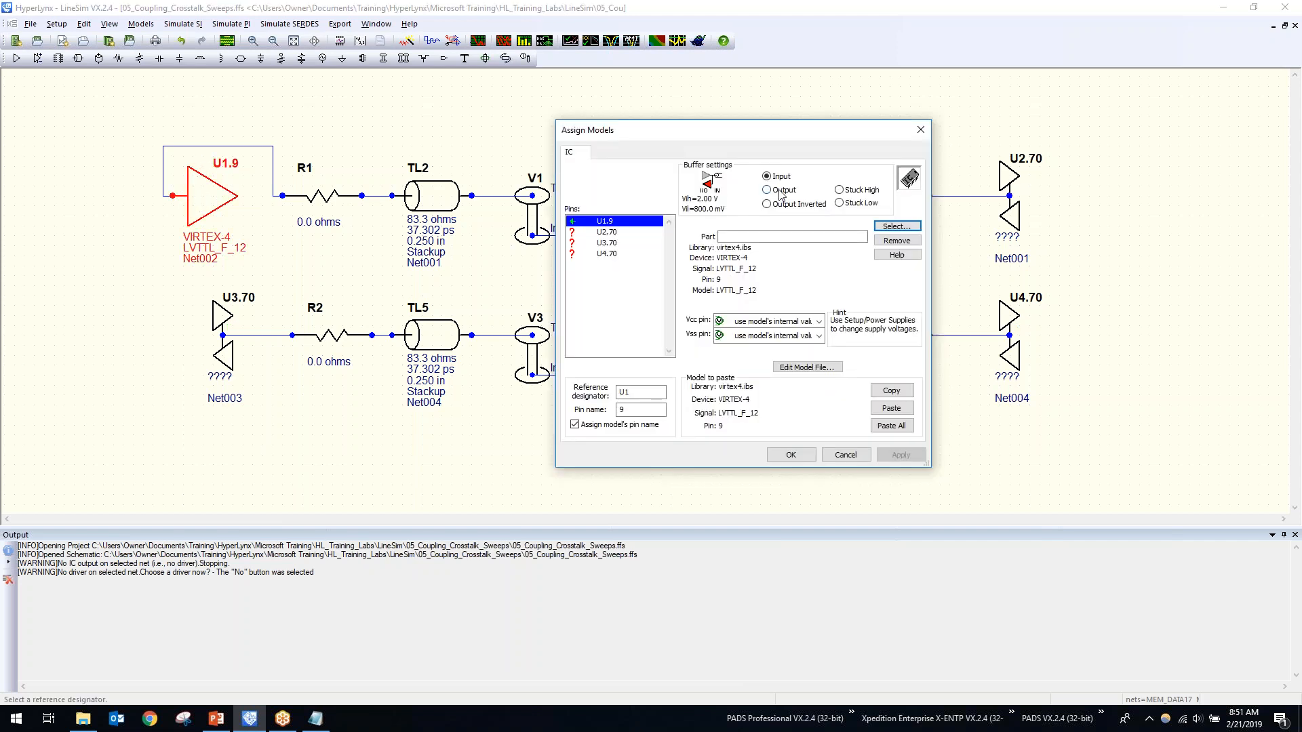
click(788, 456)
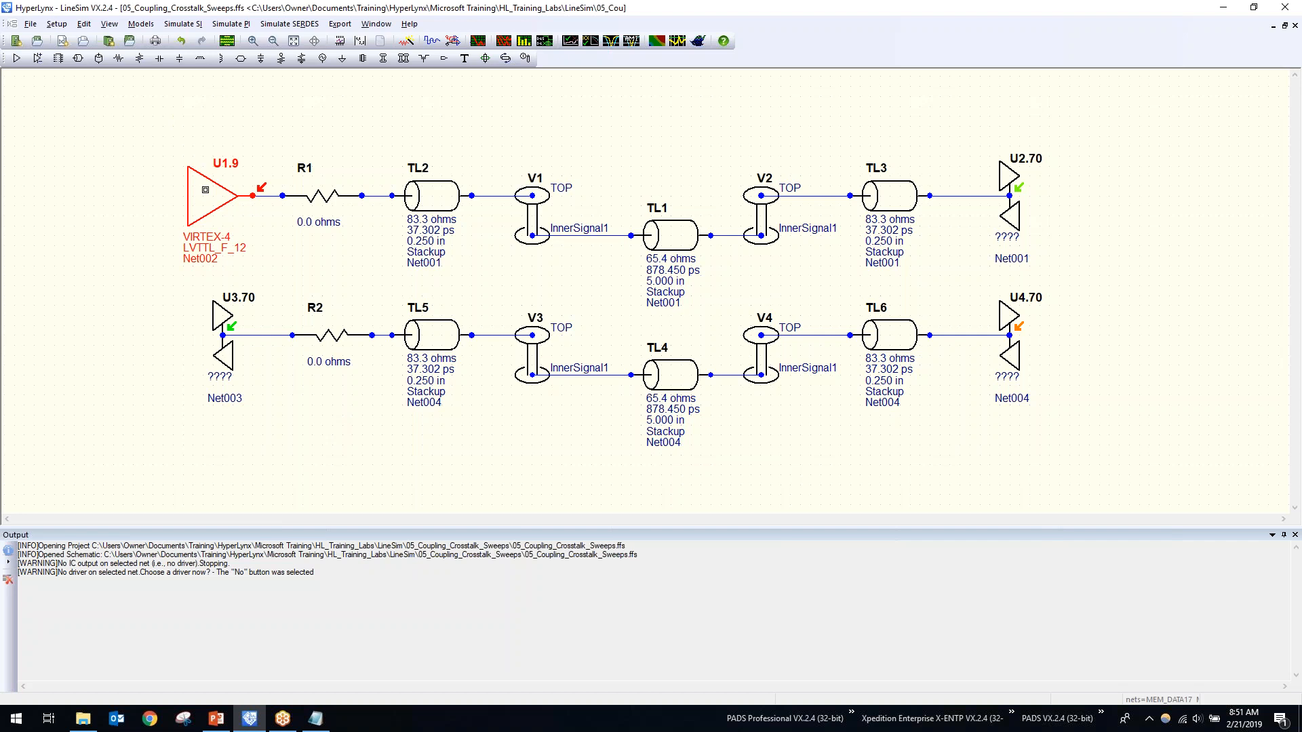
Copy U1's VIRTEX-4 output model onto U3 and align U3 directly beneath U1 in the schematic.
double_click(206, 195)
drag(718, 119, 797, 106)
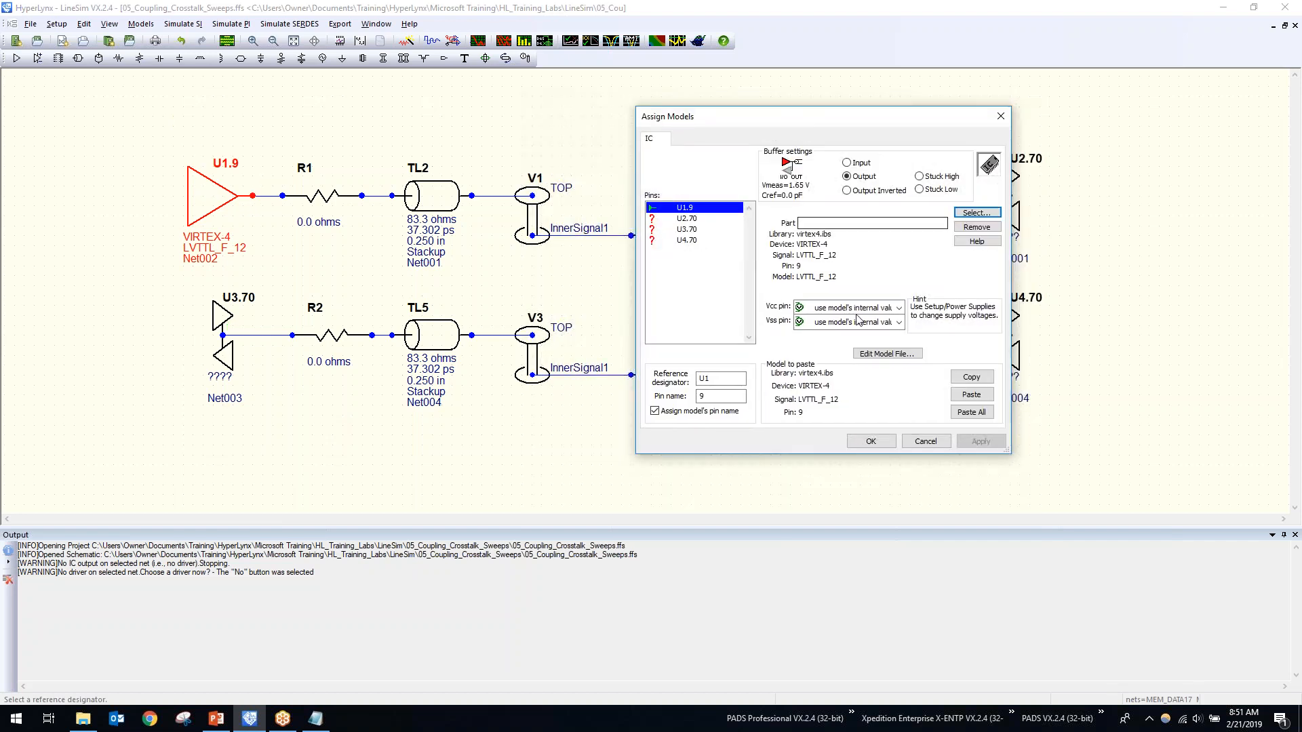
click(977, 378)
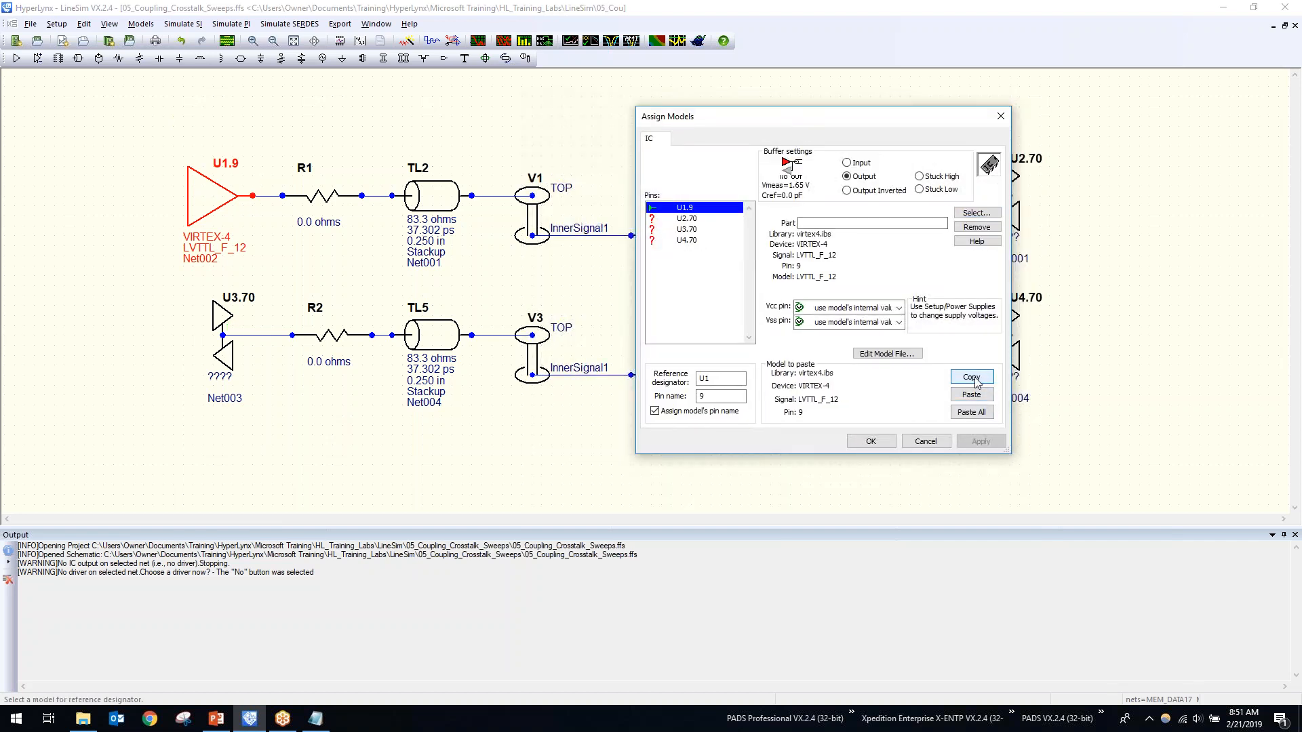
click(695, 230)
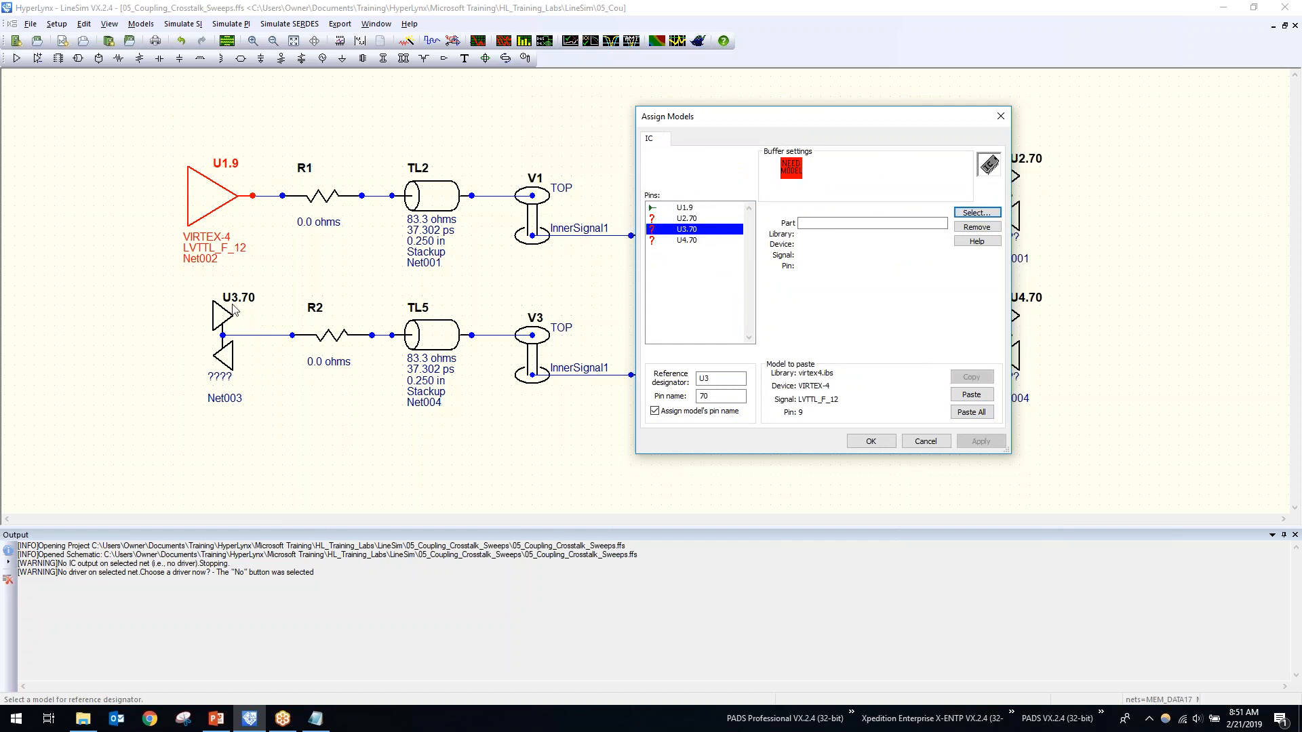
click(971, 394)
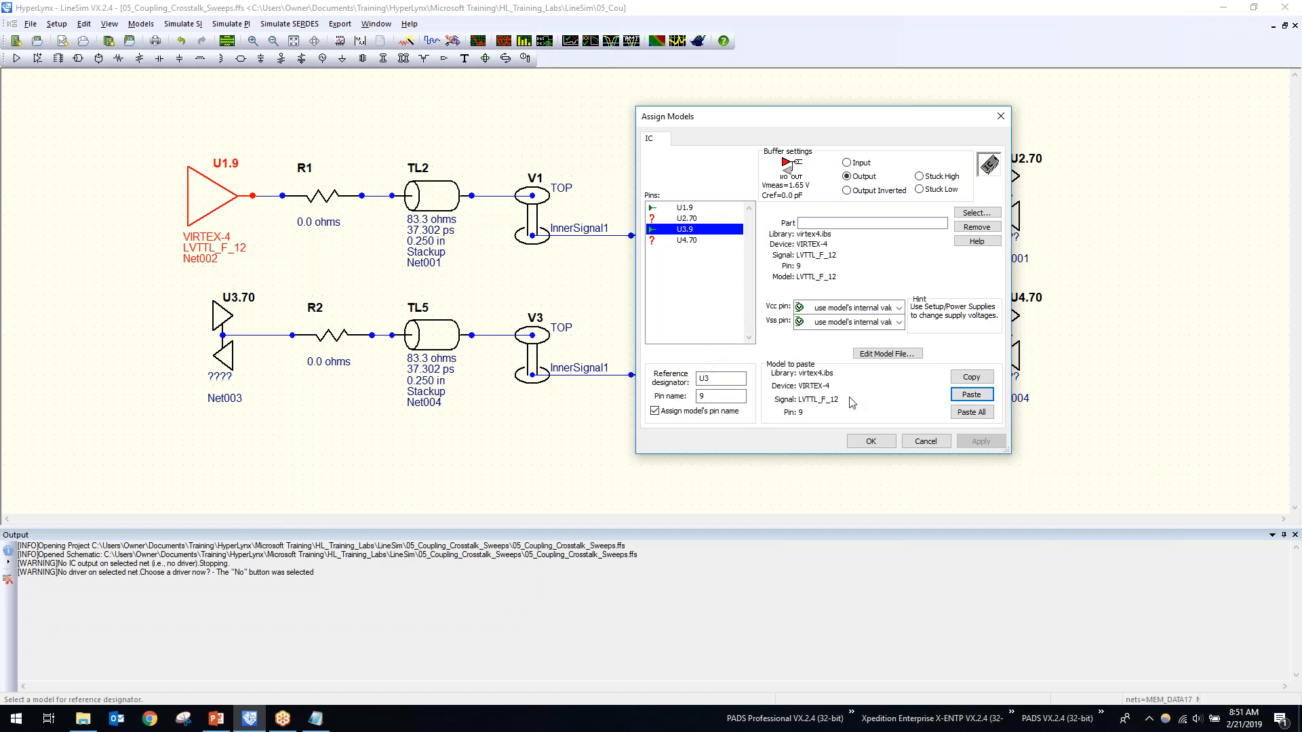
click(873, 442)
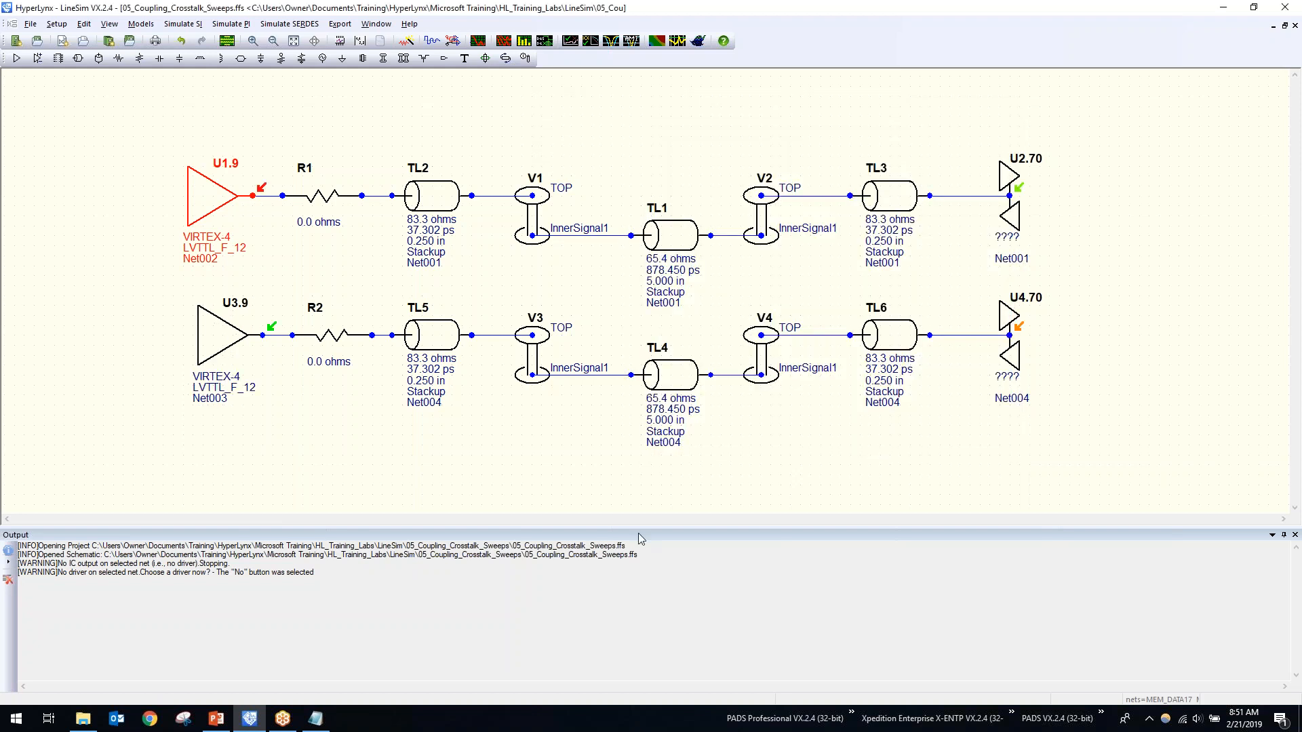
click(203, 347)
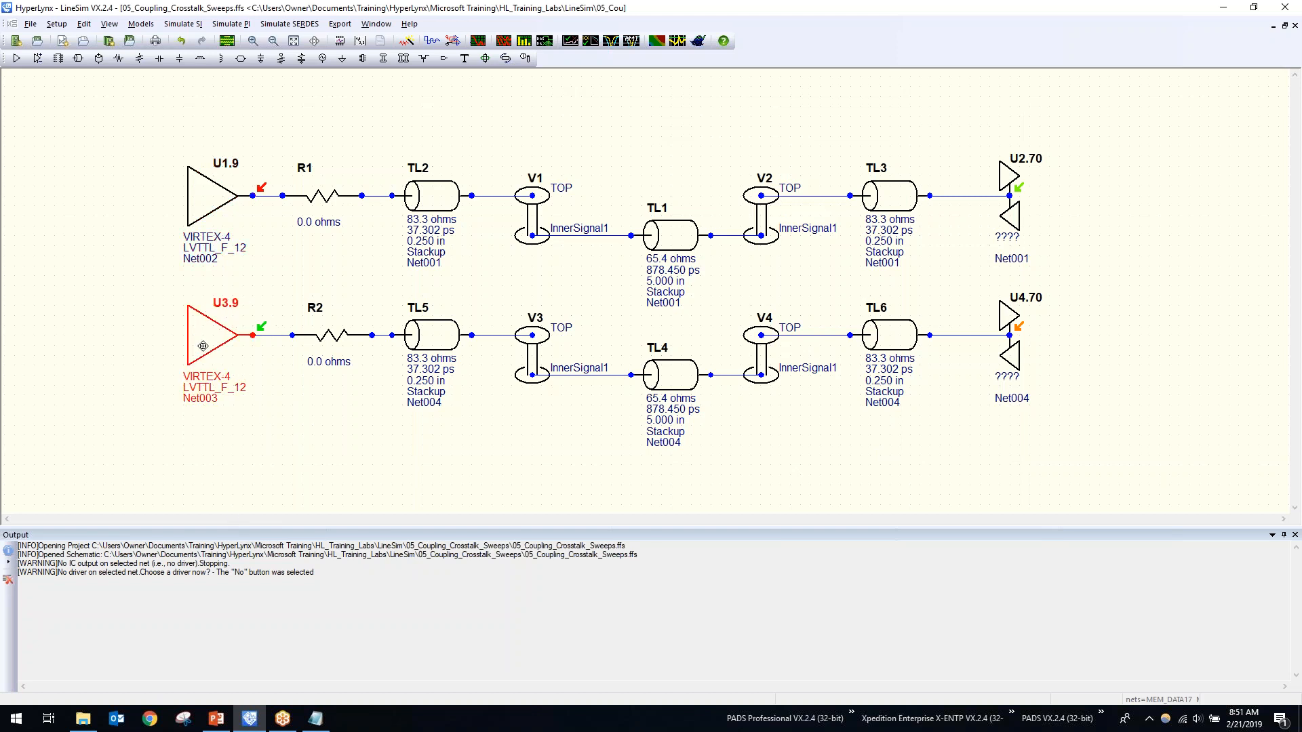
Assign the CMOS,3.3V,MEDIUM,IN signal from the modvsez.ibs library to U2.
double_click(1012, 170)
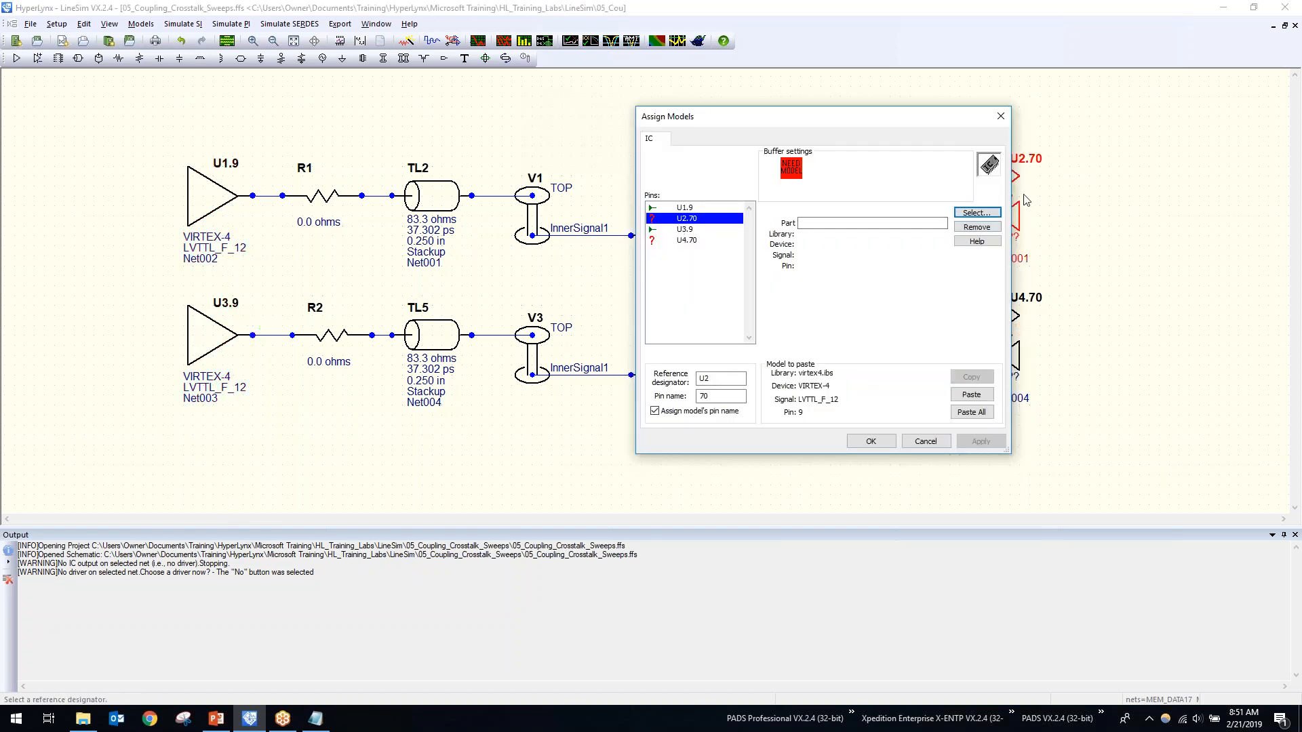
click(976, 212)
drag(777, 367, 780, 339)
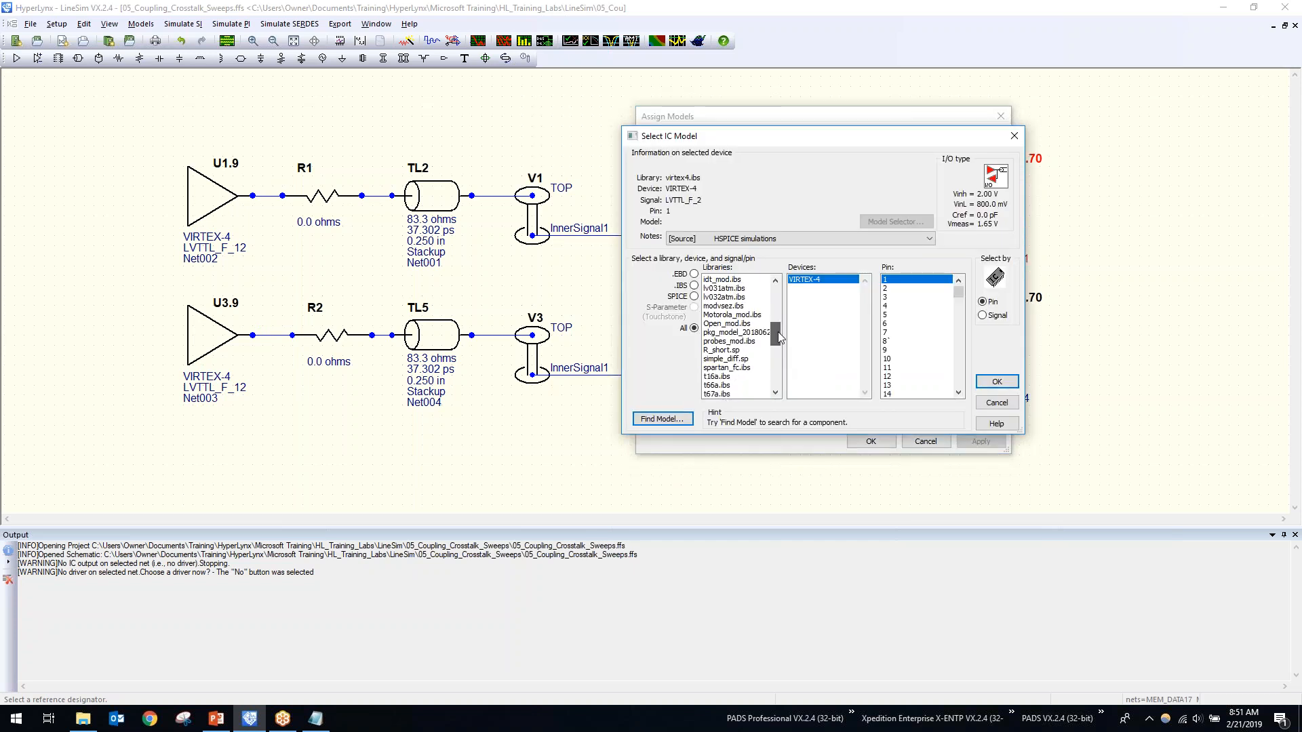
click(750, 306)
click(992, 316)
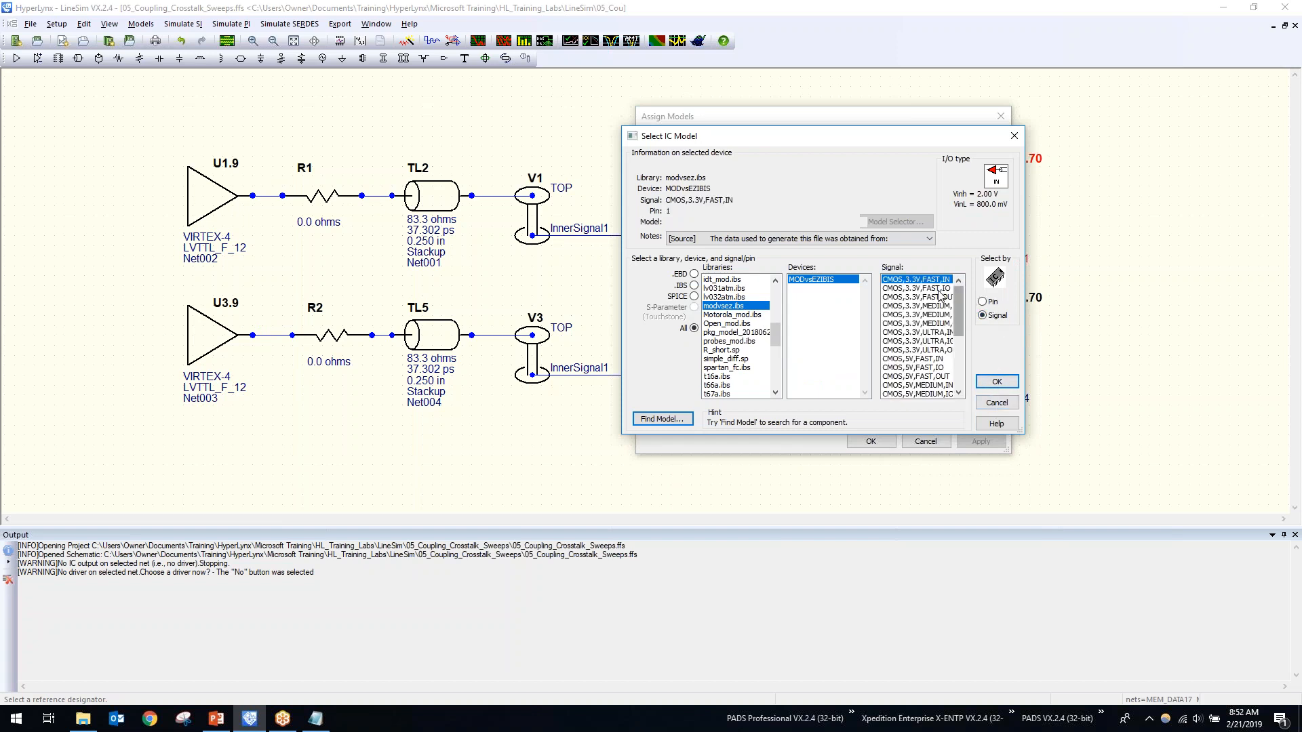
click(933, 305)
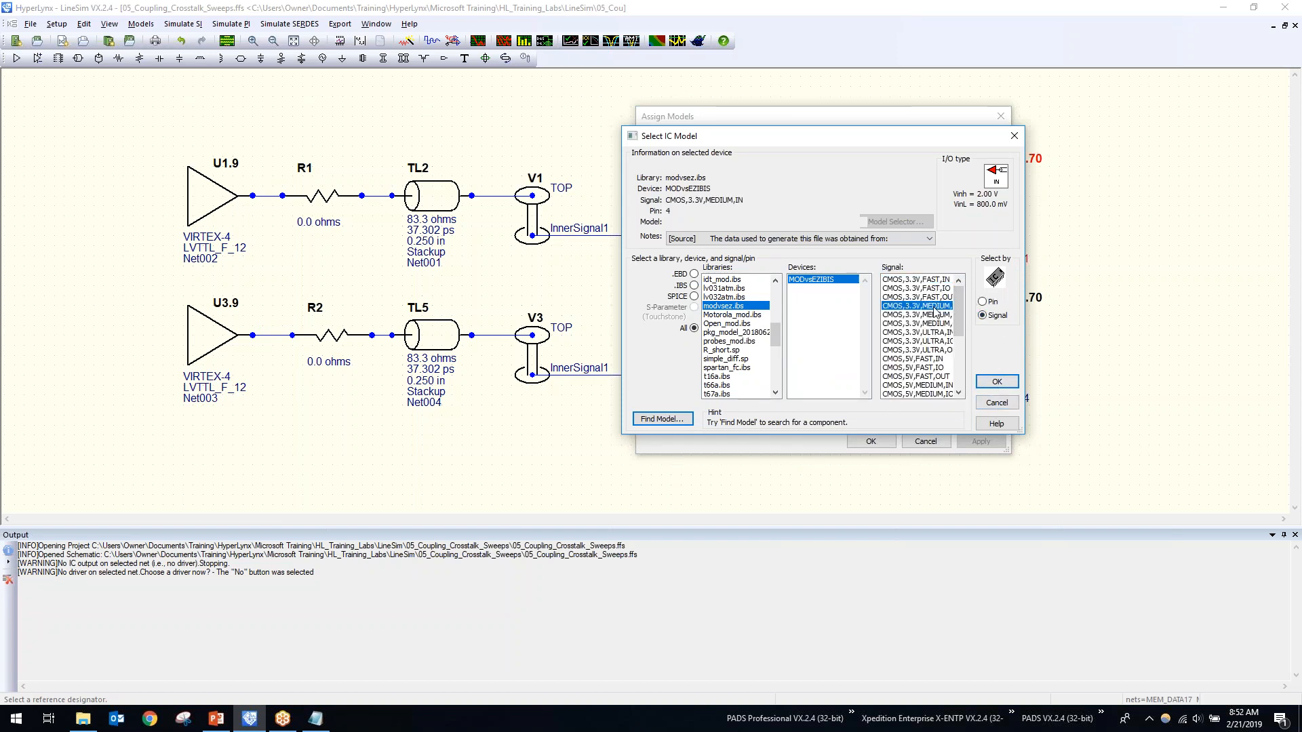
click(998, 382)
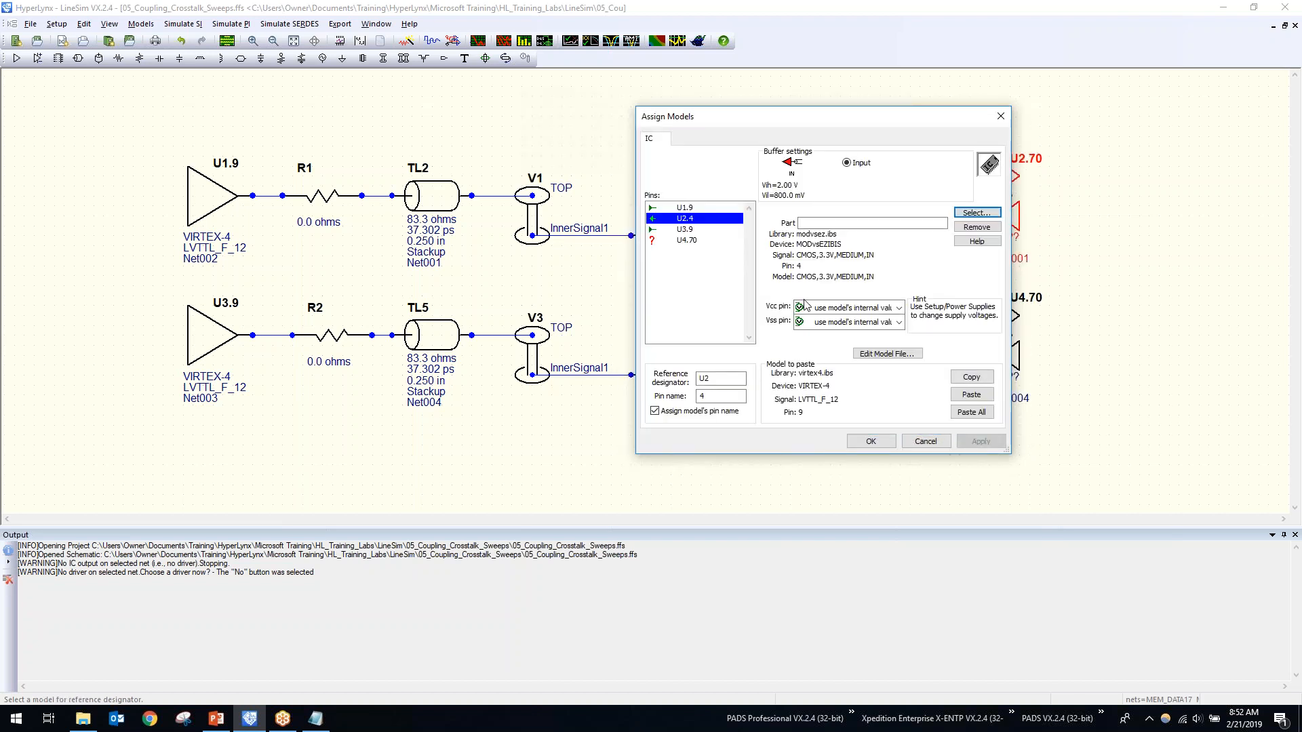
Copy U2's receiver model onto U4 and accept the model assignments.
click(968, 377)
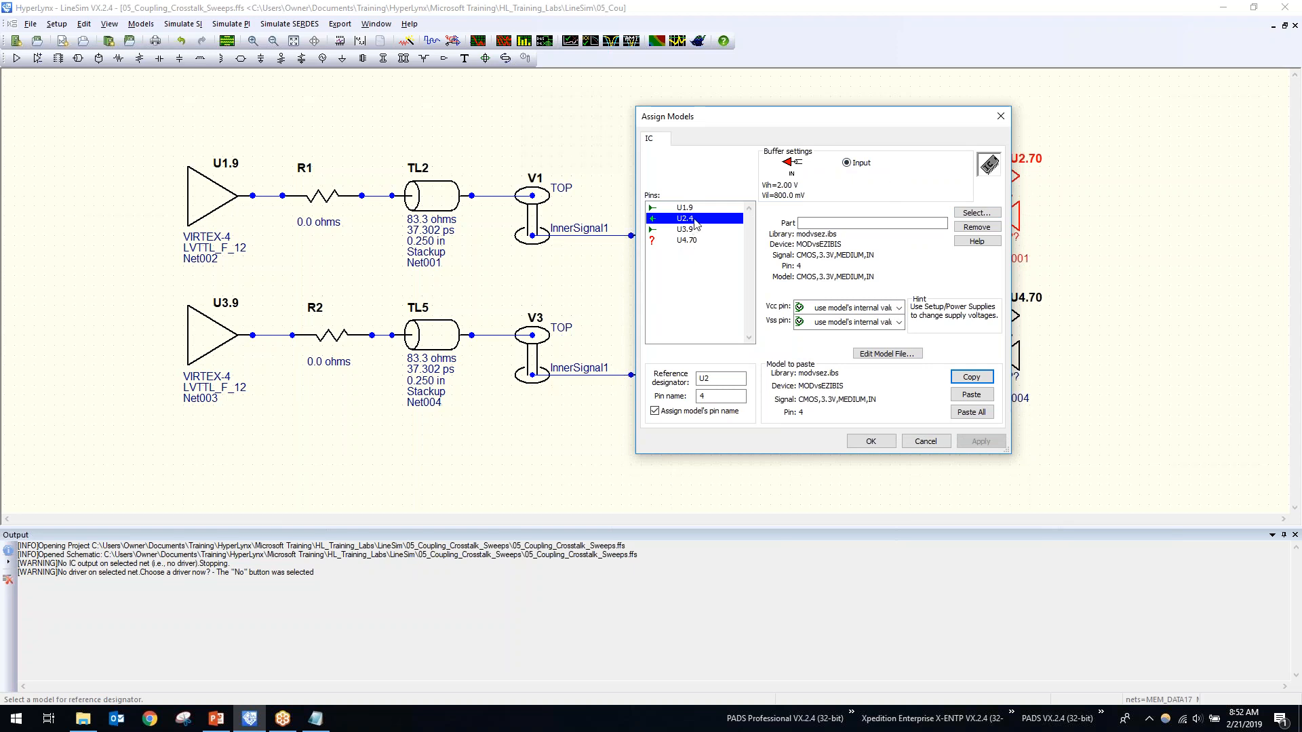
click(687, 241)
click(969, 395)
click(871, 441)
click(1165, 280)
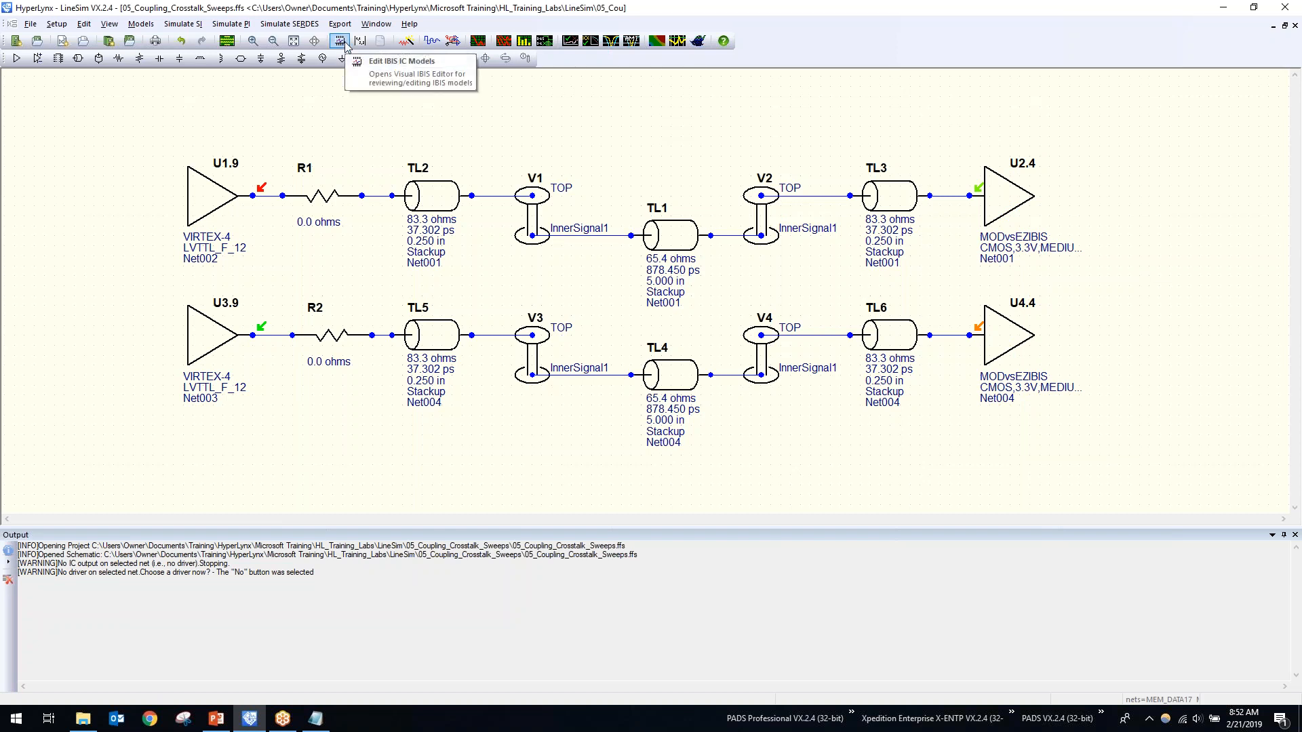
Launch the Visual IBIS Editor and open virtex4.ibs from the Models folder of HLSI_Training.
click(141, 24)
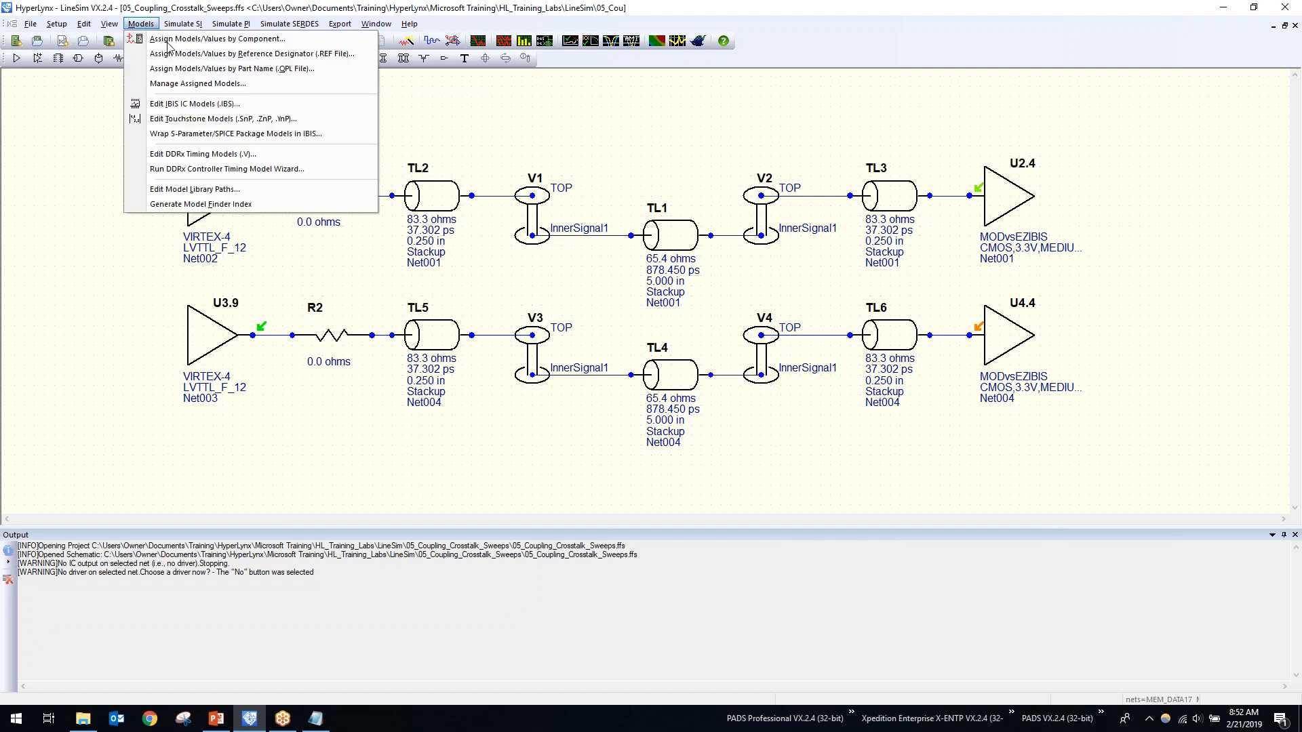
click(179, 109)
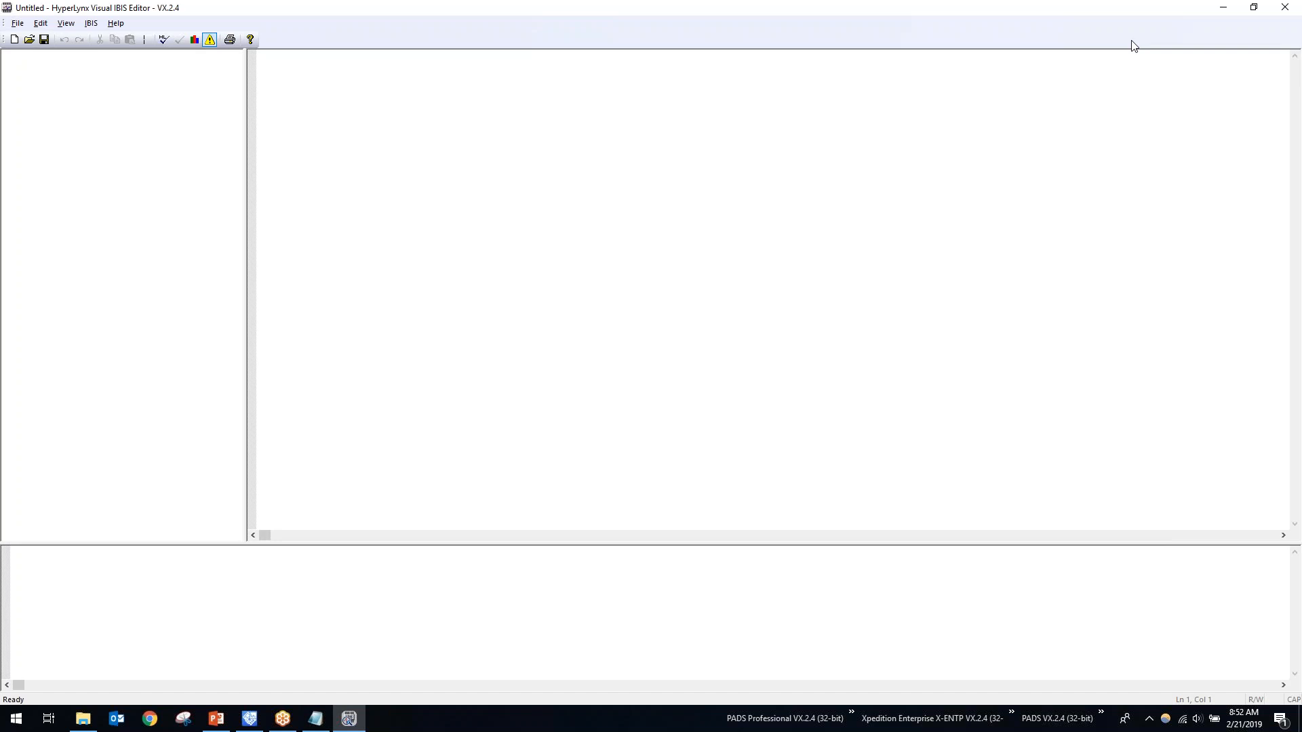
click(18, 23)
click(40, 57)
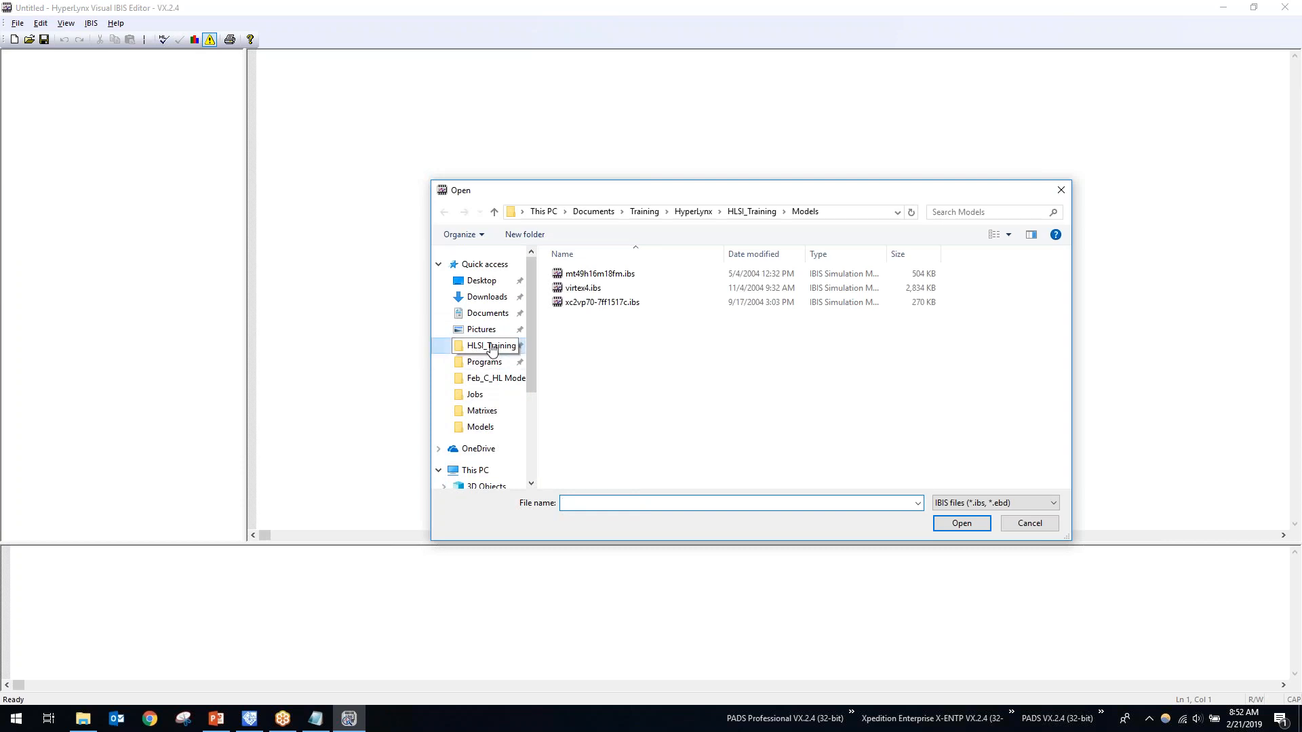
click(491, 345)
double_click(595, 305)
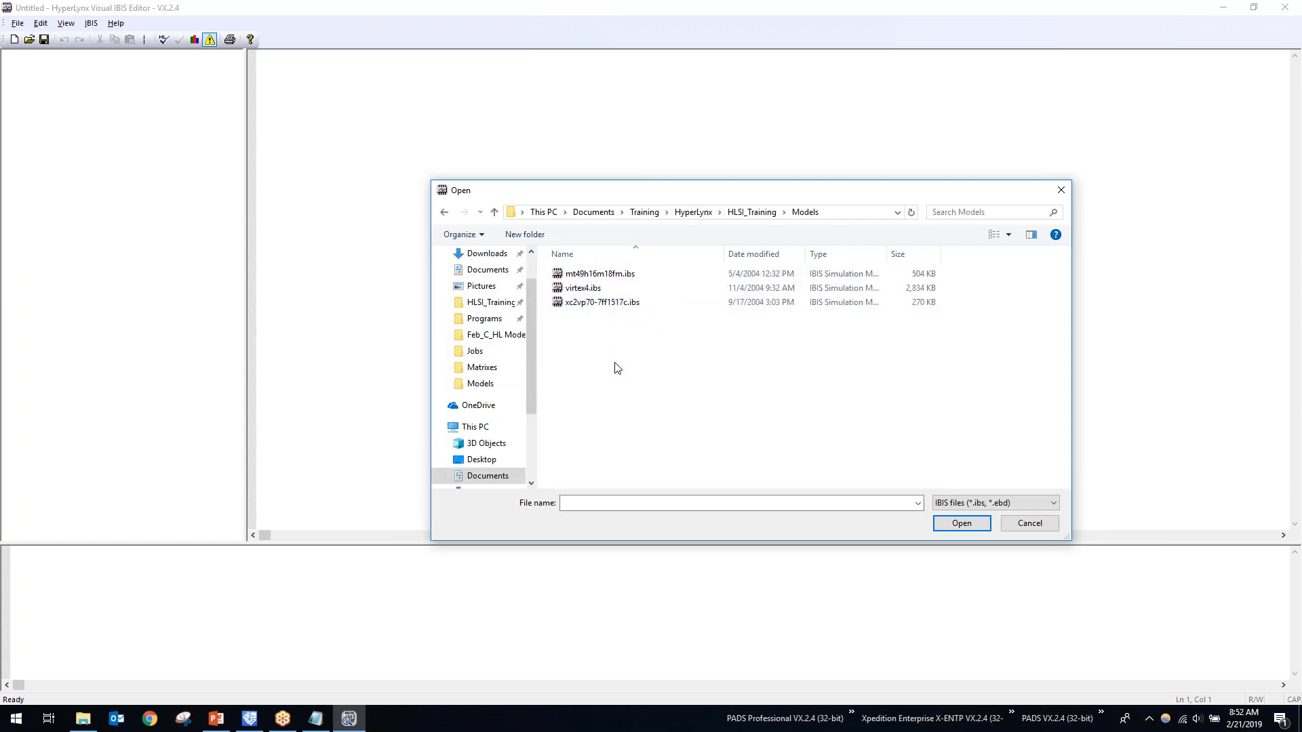
double_click(582, 289)
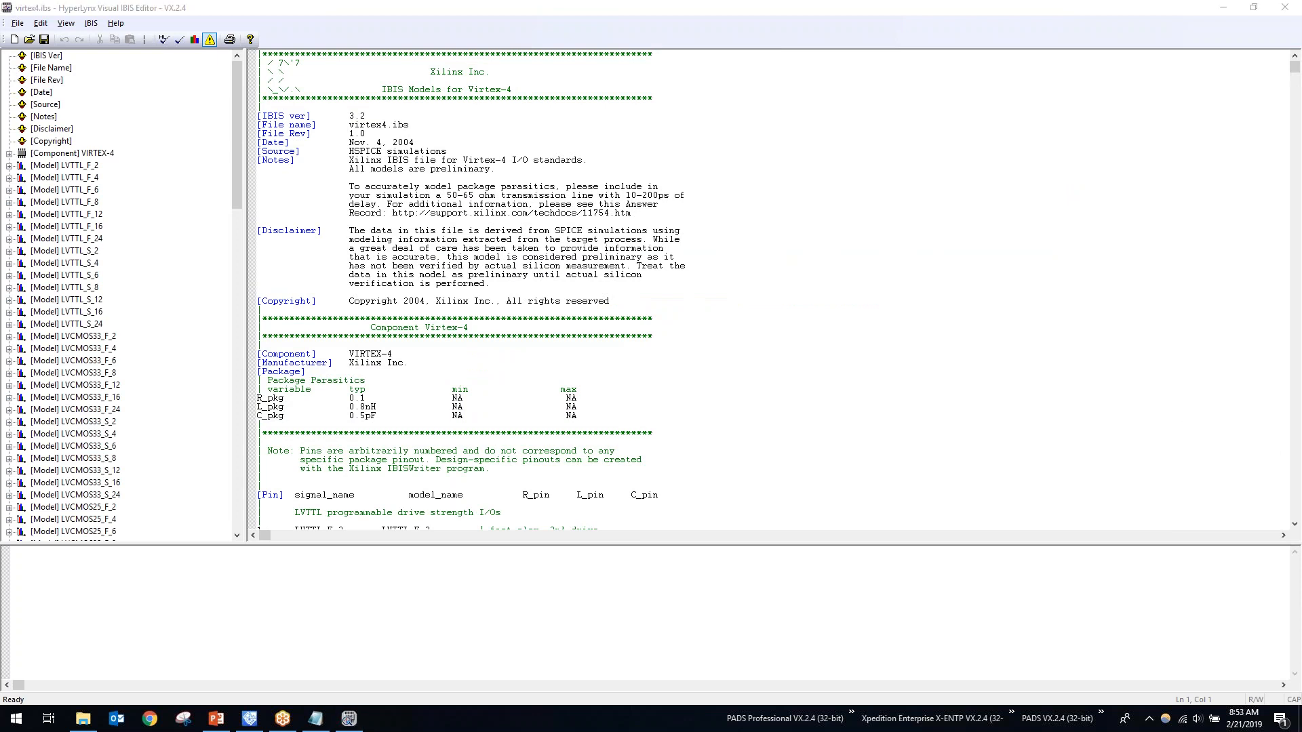
Examine the header notes, package parasitics and pin list of the VIRTEX-4 component in virtex4.ibs.
scroll(745, 204, down, 12)
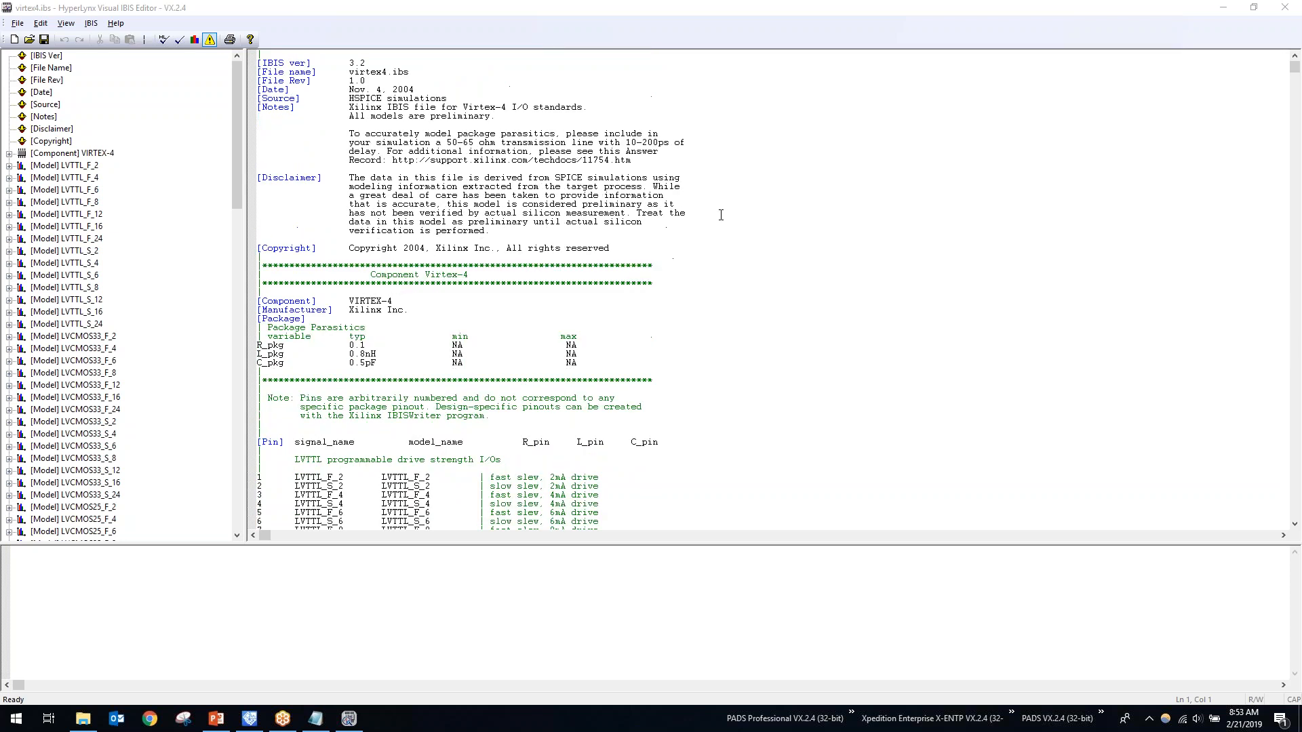
scroll(632, 270, up, 12)
scroll(632, 269, down, 4)
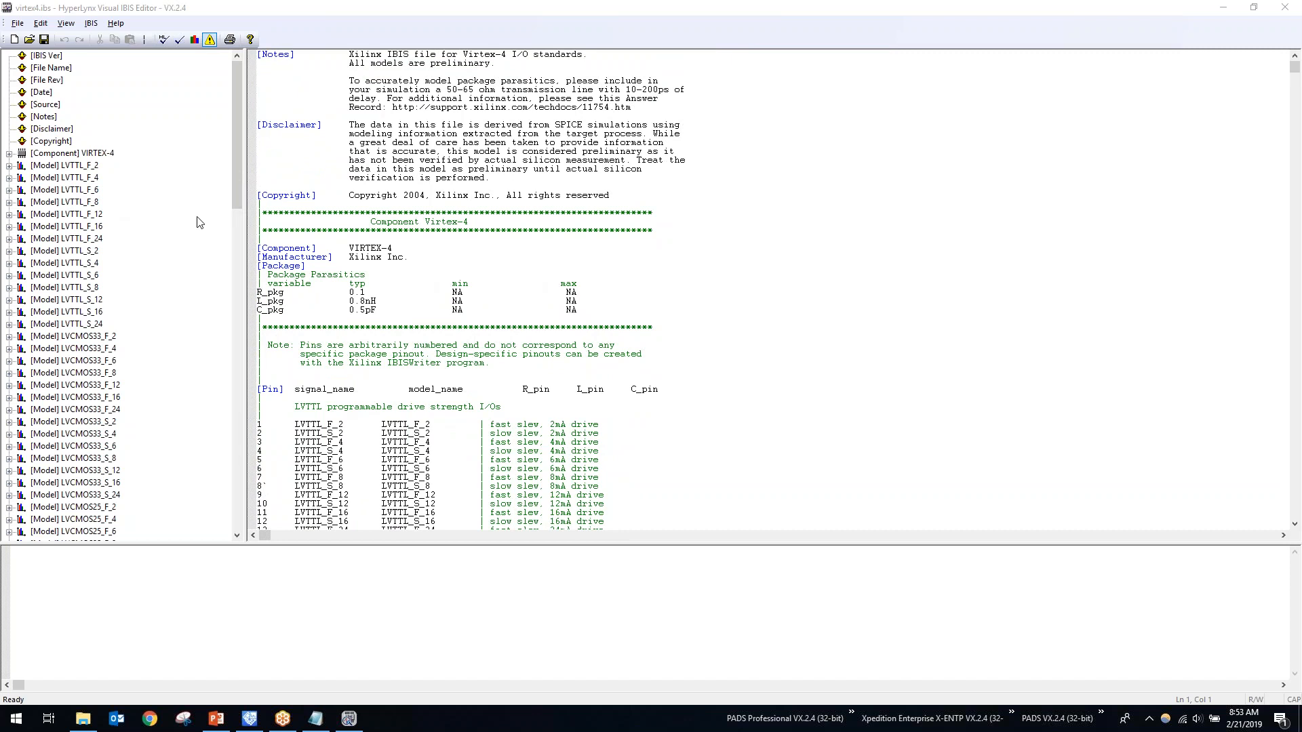
drag(581, 310, 257, 291)
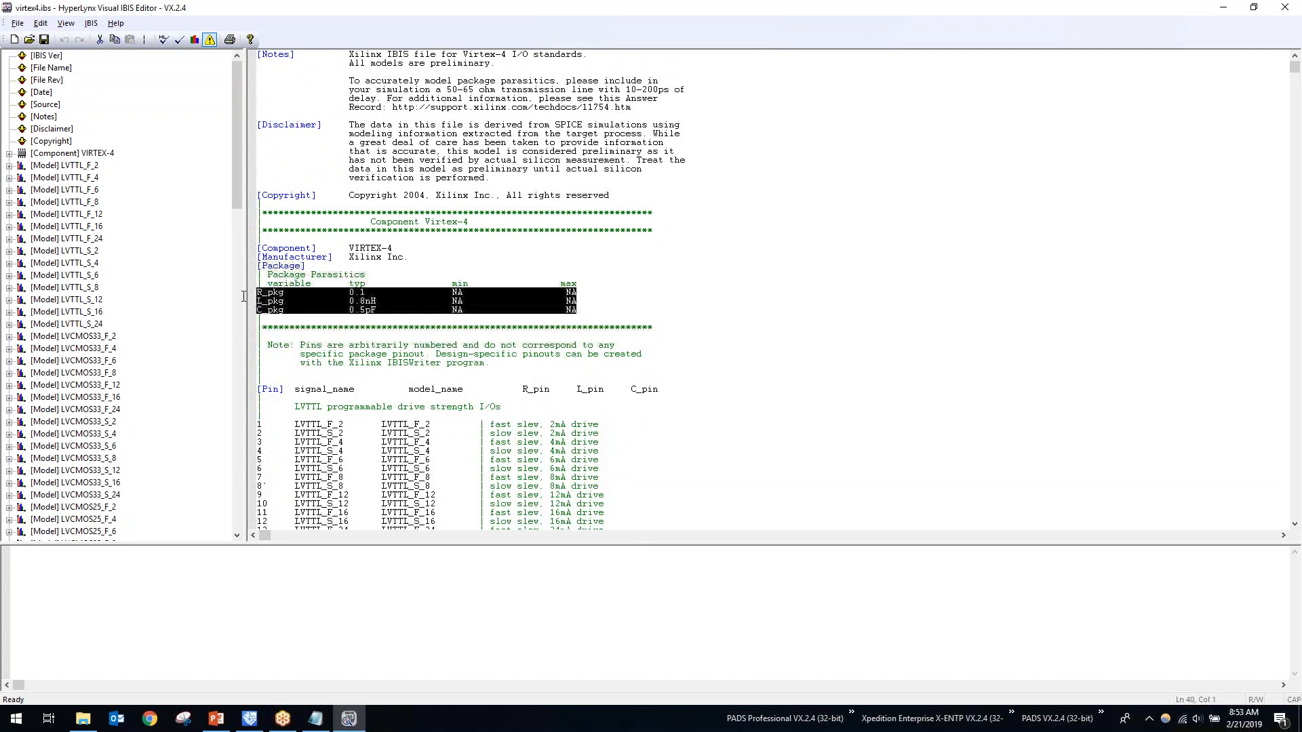
click(429, 394)
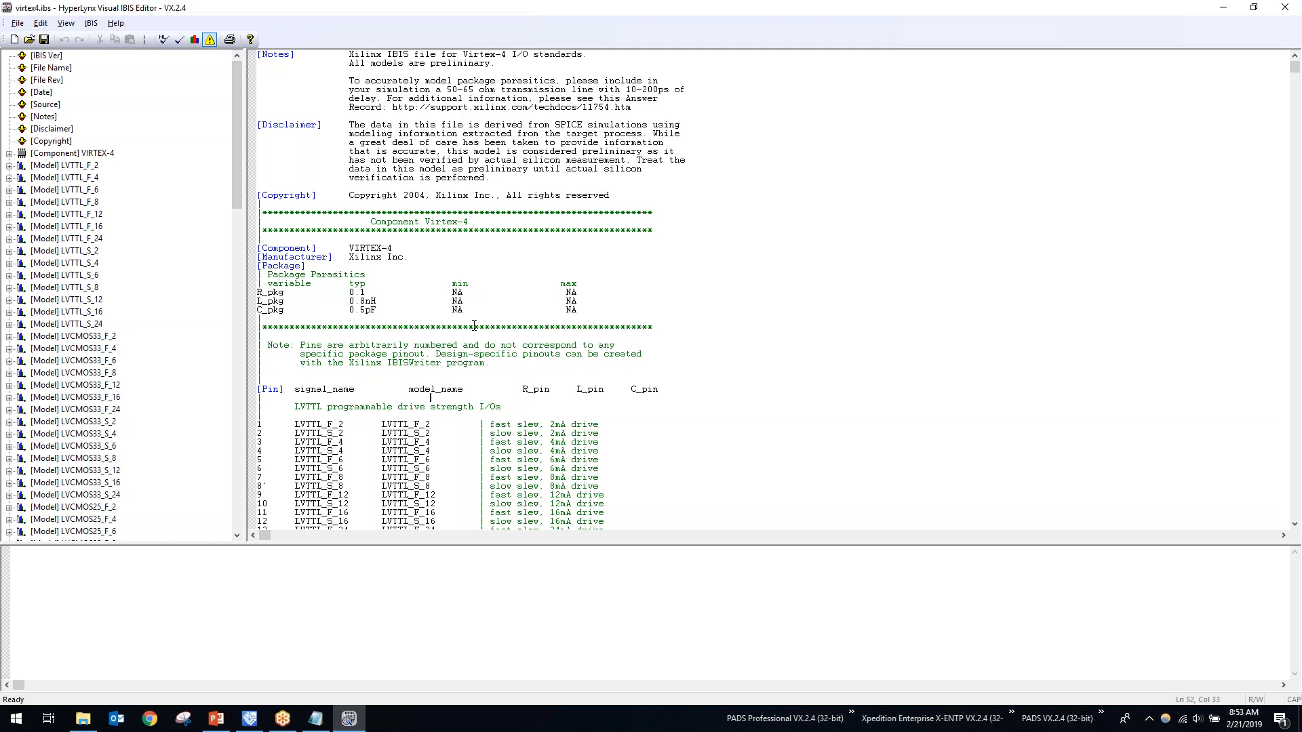
scroll(475, 325, up, 4)
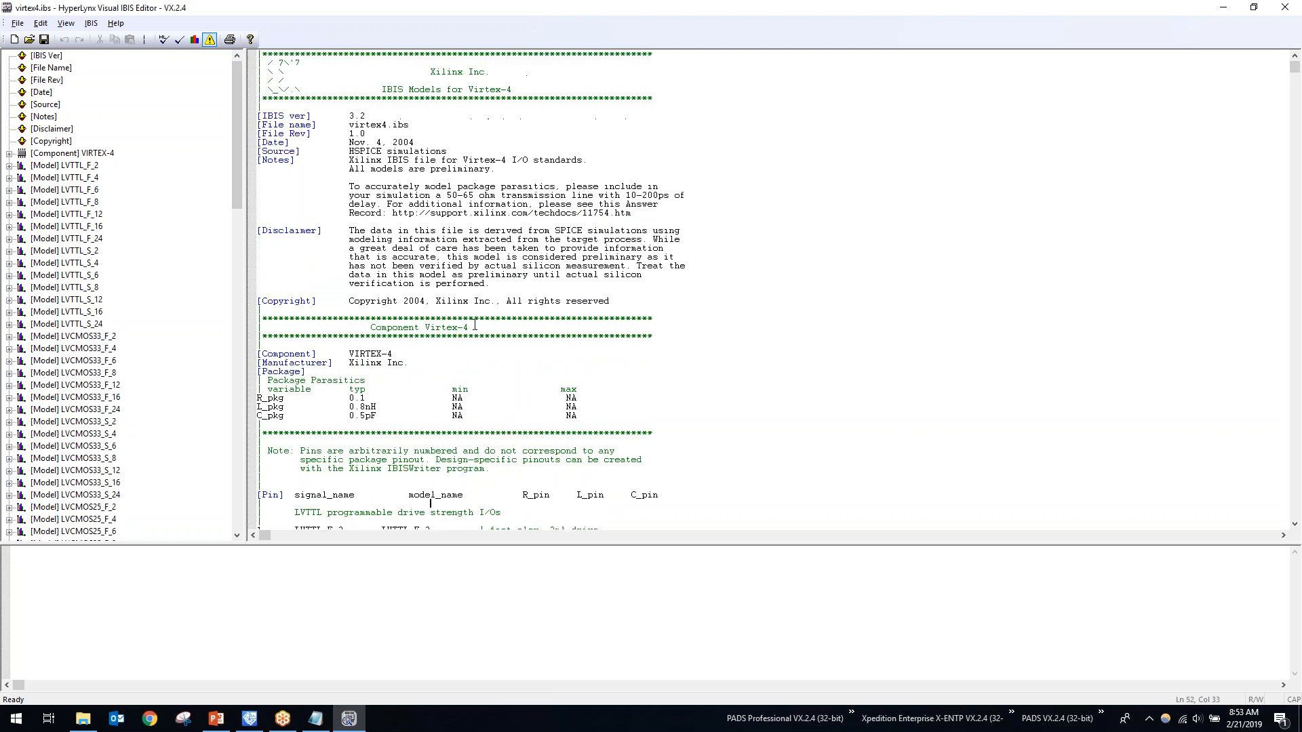
Expand the VIRTEX-4 component and the LVTTL_F_2 model in the file's structure and go to the model's temperature range.
click(88, 276)
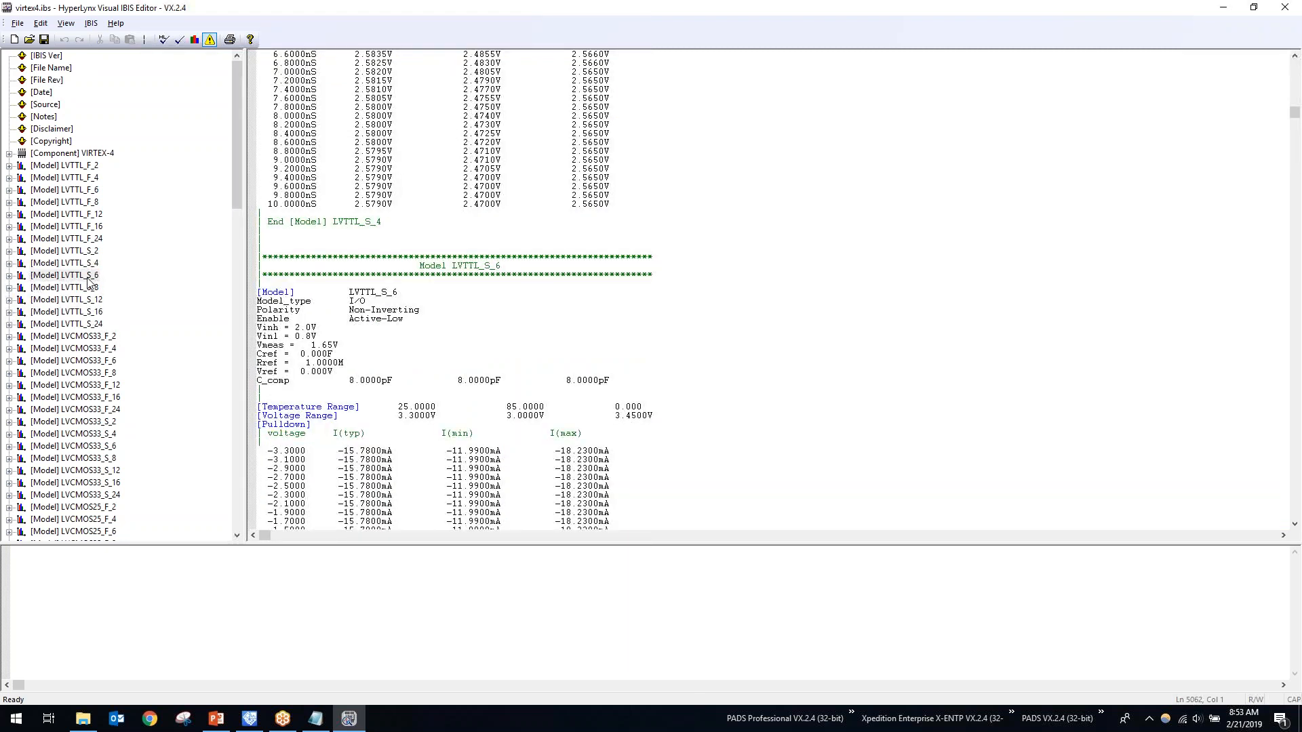
click(100, 155)
scroll(456, 259, up, 2)
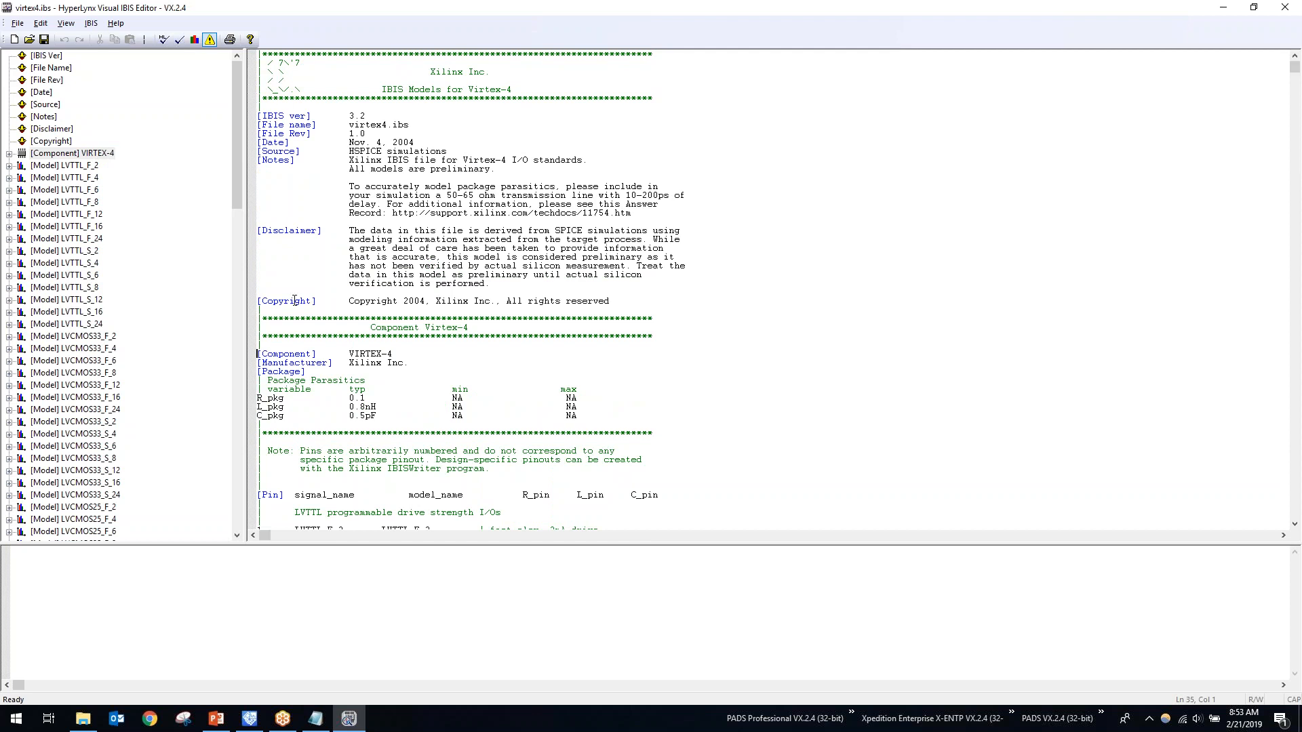
click(9, 154)
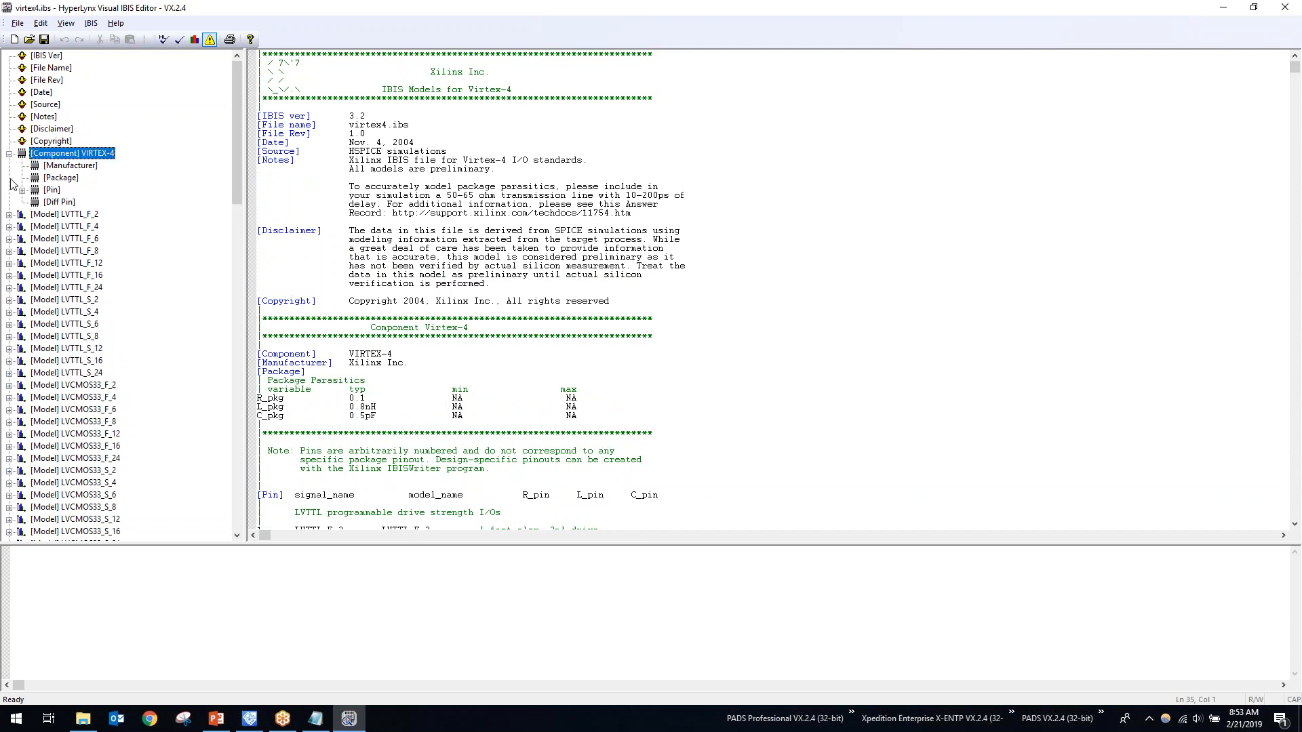
click(9, 215)
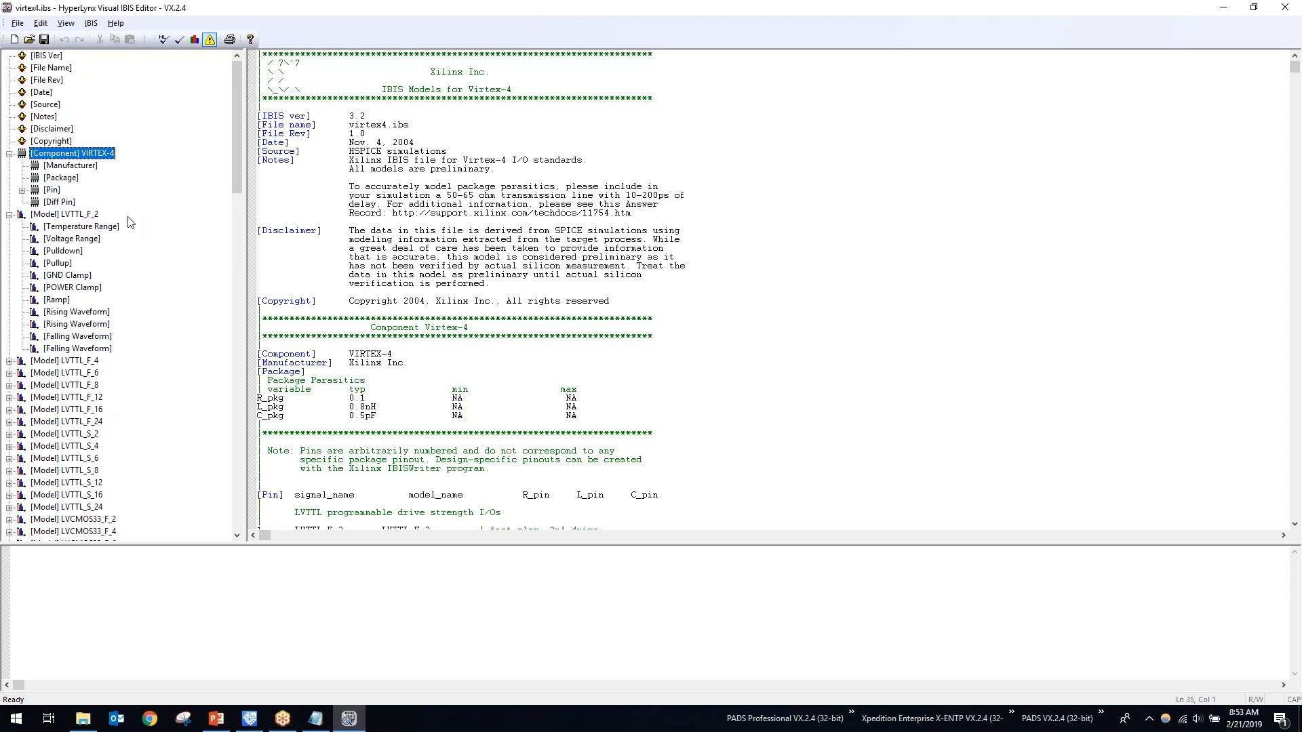
click(101, 230)
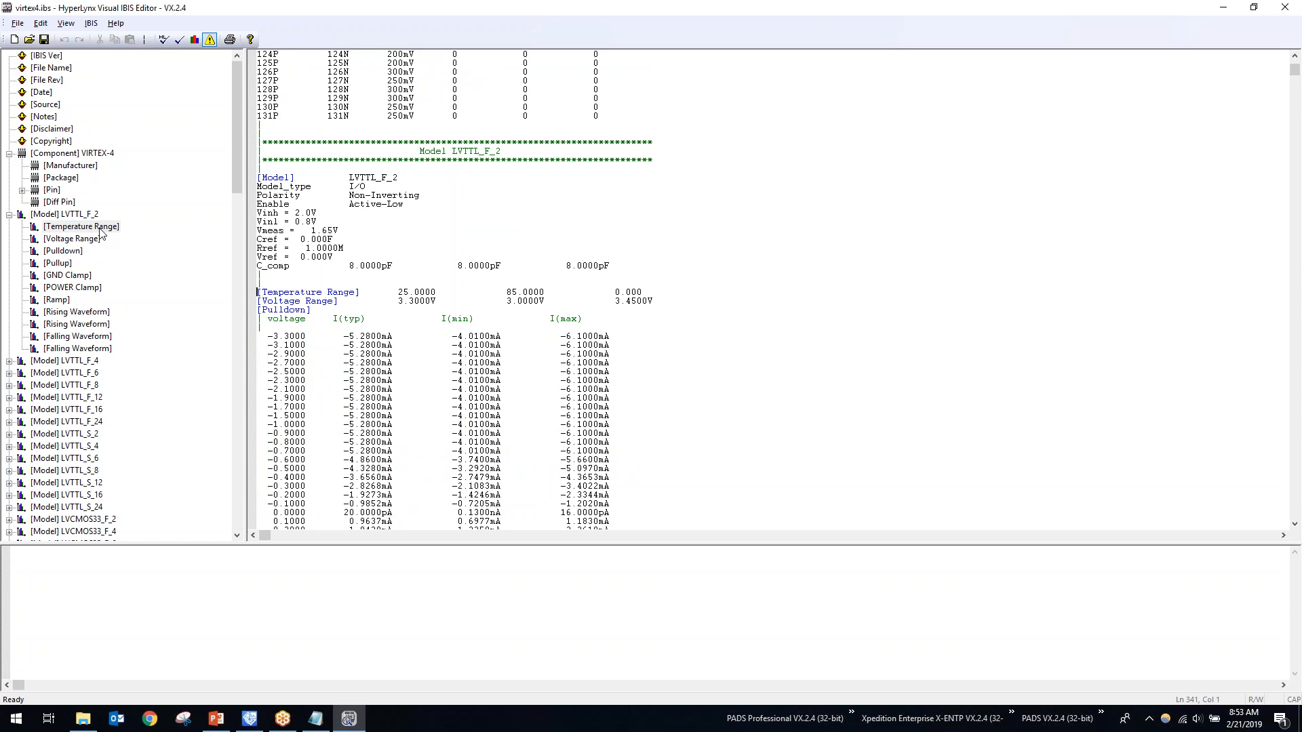
Check virtex4.ibs for IBIS compliance and review the reported errors, warnings and cautions in an enlarged results area.
click(181, 45)
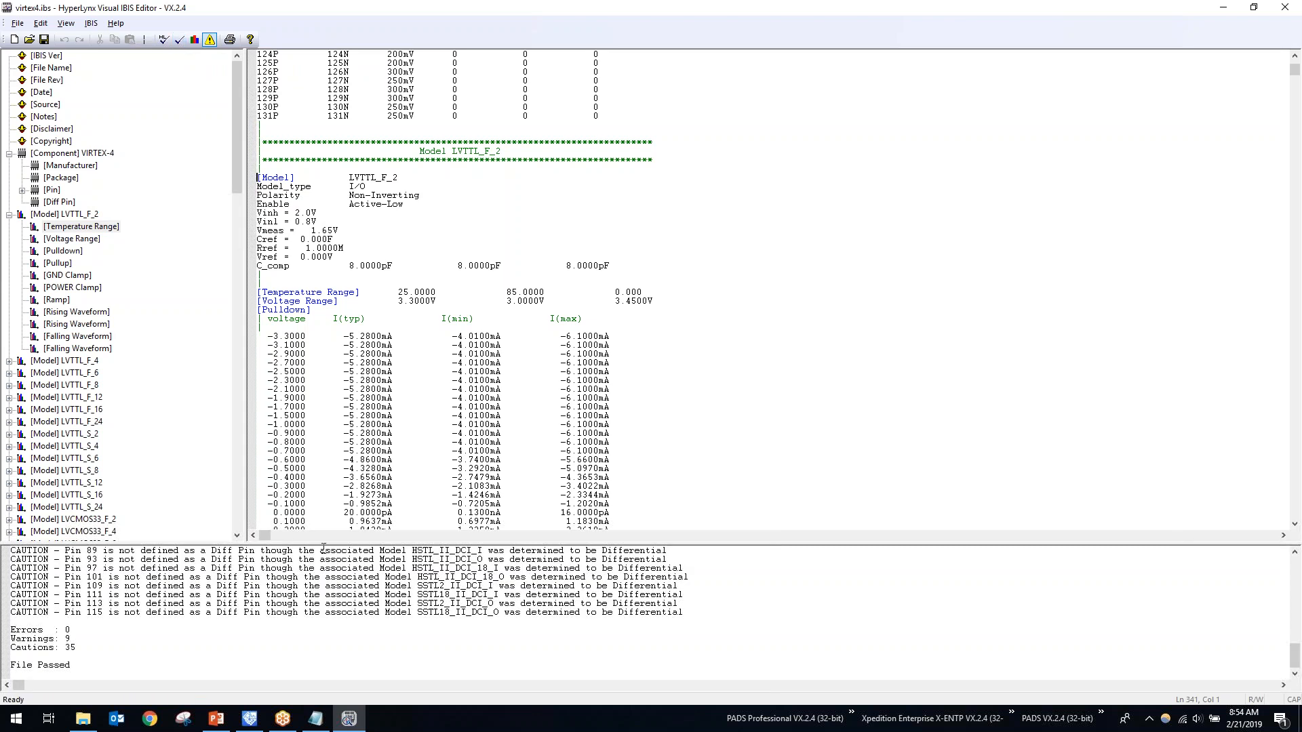
drag(323, 548, 322, 253)
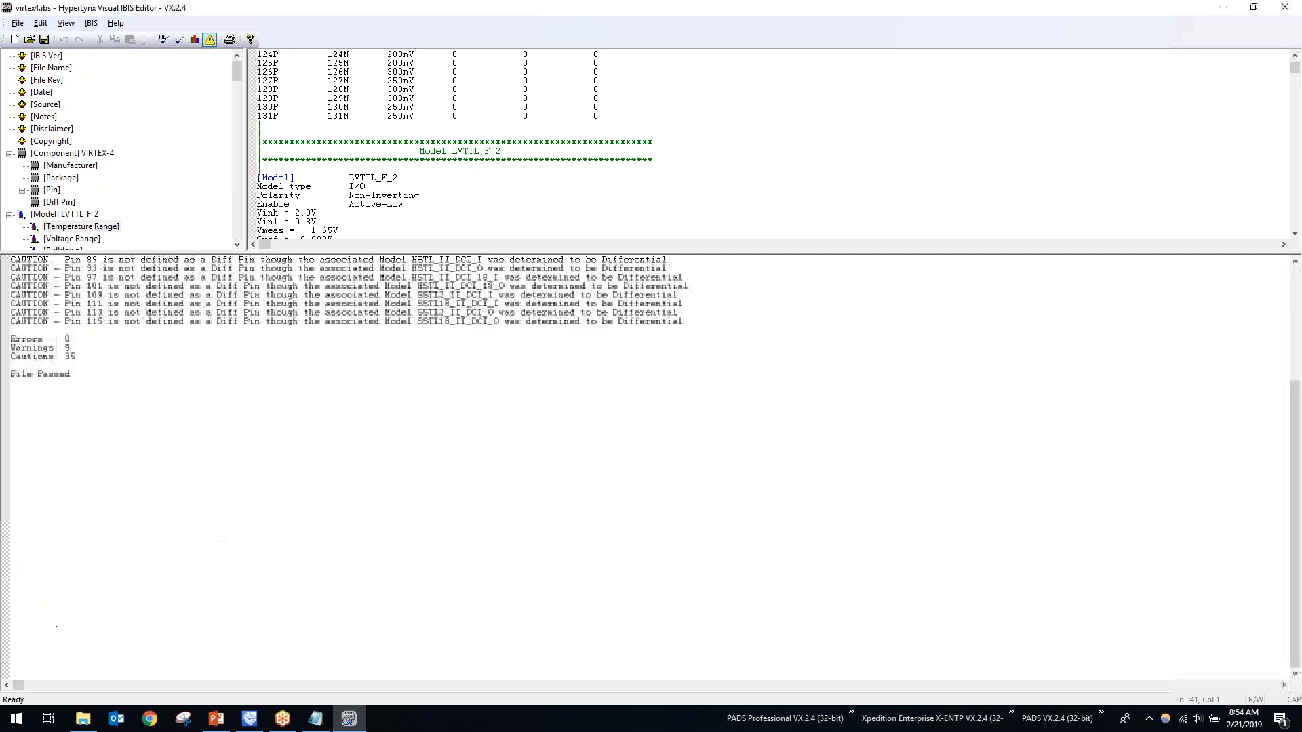
scroll(274, 422, up, 10)
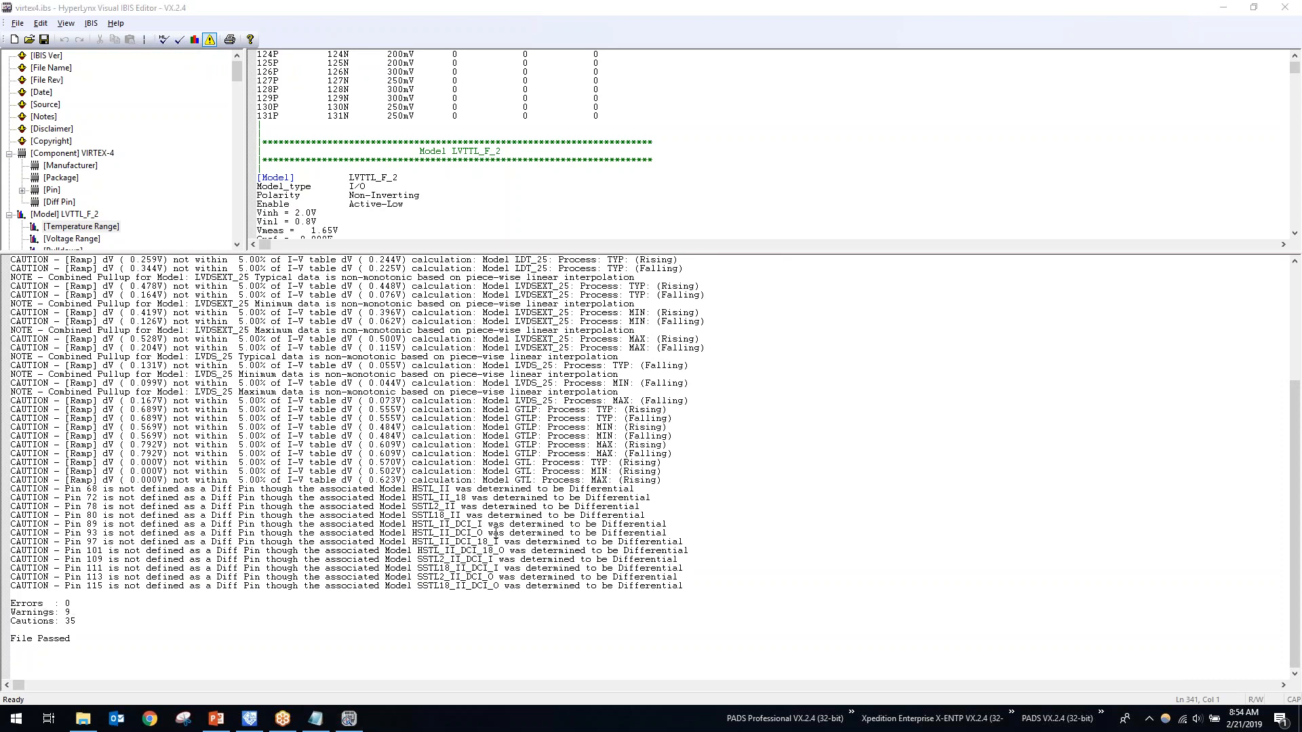
scroll(373, 515, up, 7)
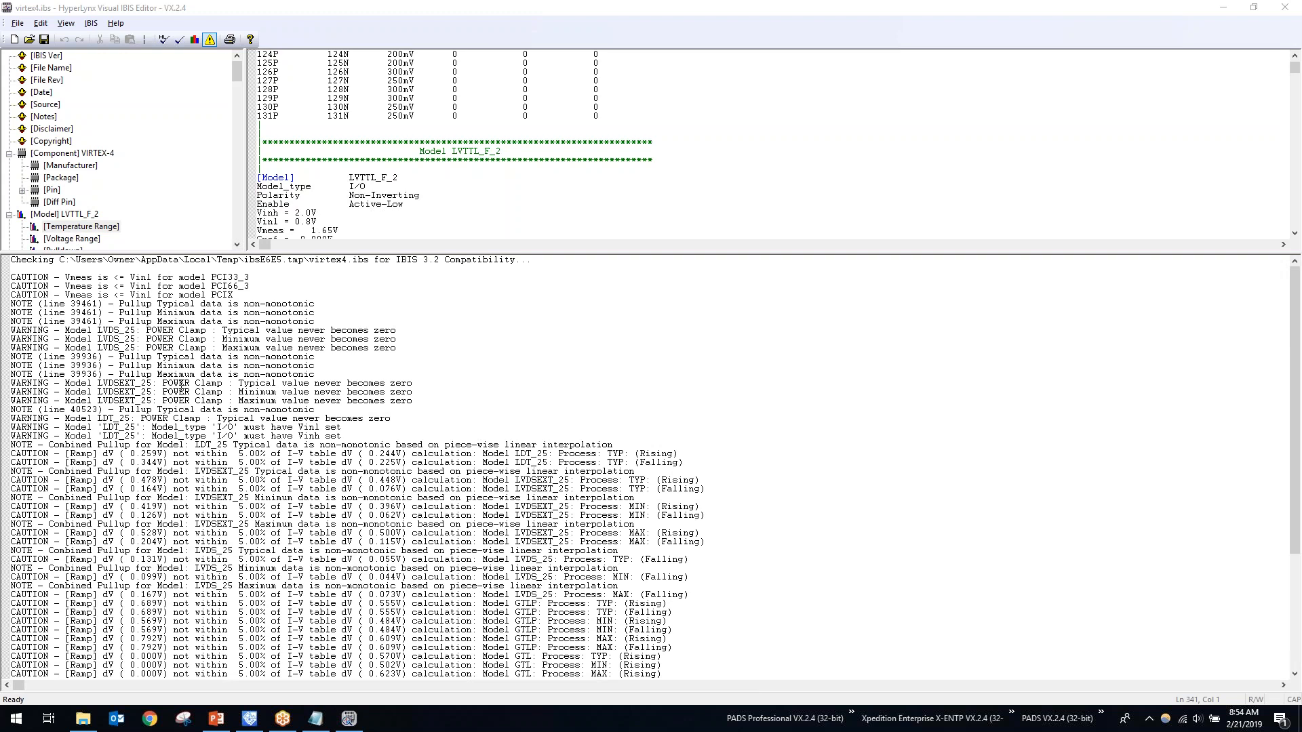
scroll(257, 485, down, 6)
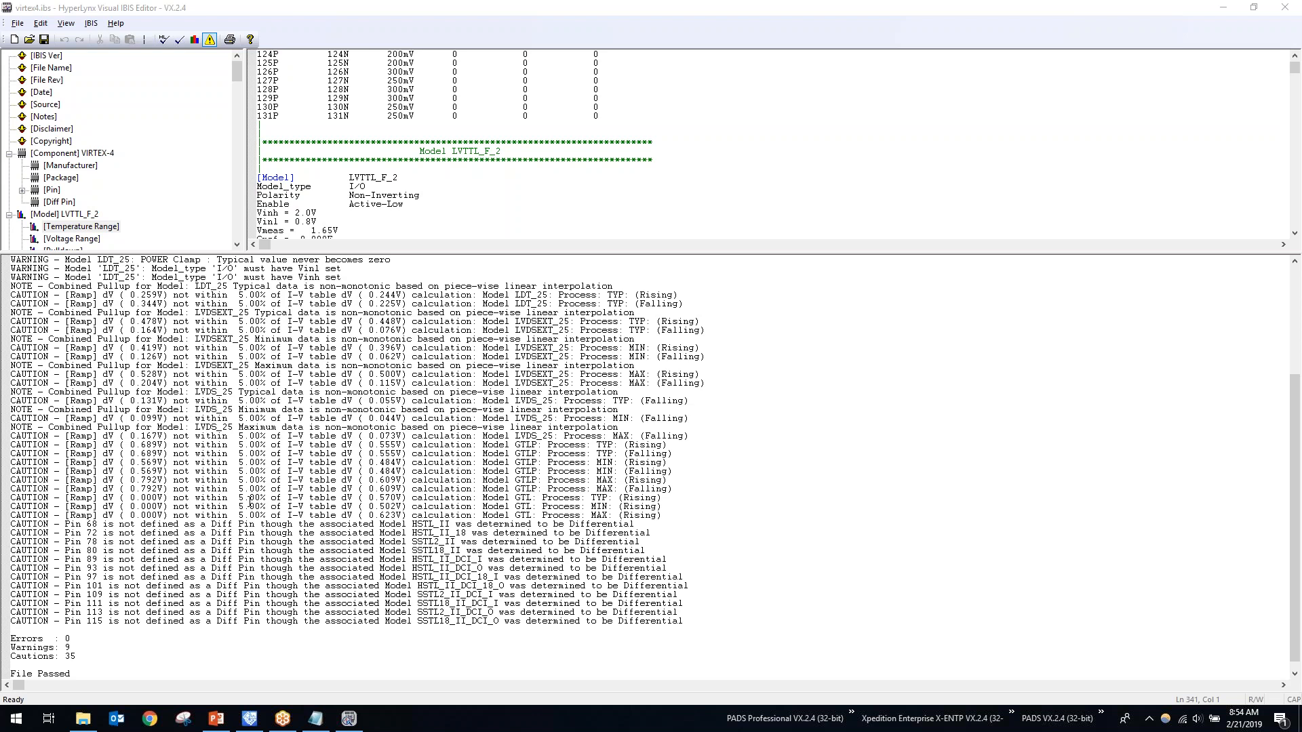
drag(79, 641, 11, 640)
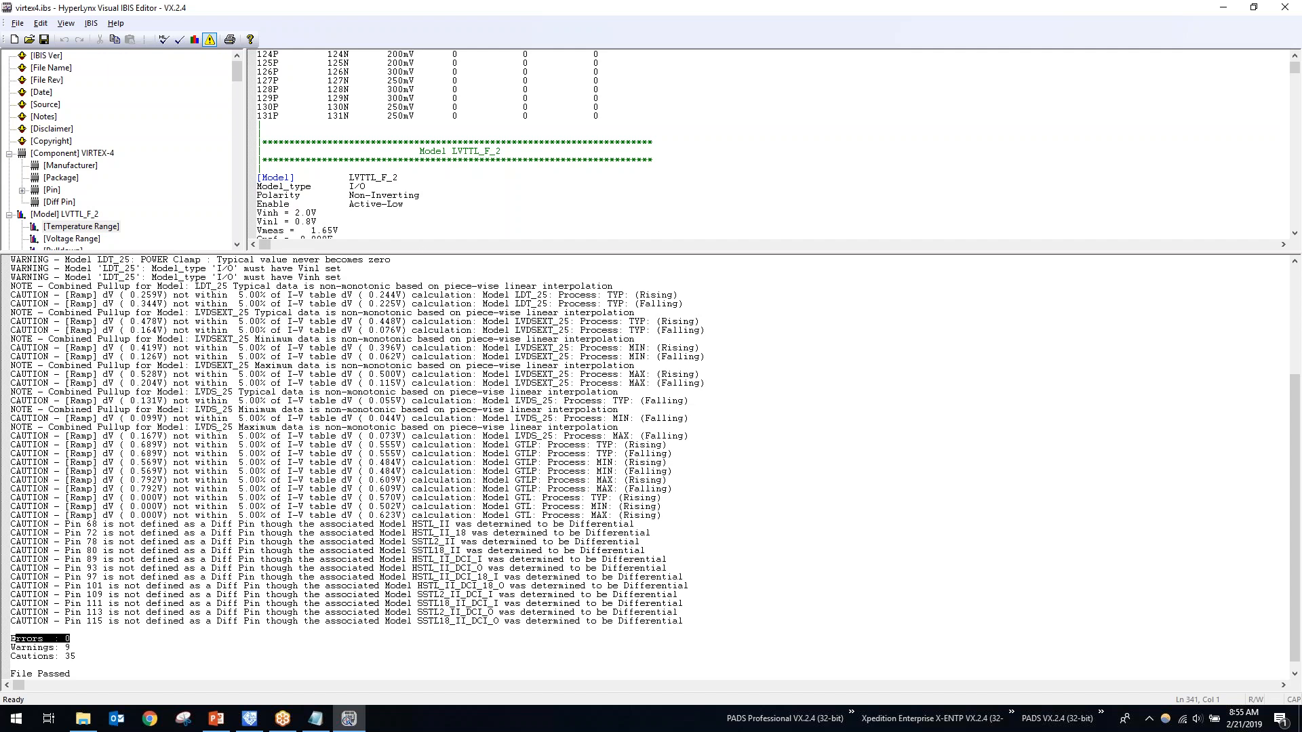
drag(414, 252, 413, 574)
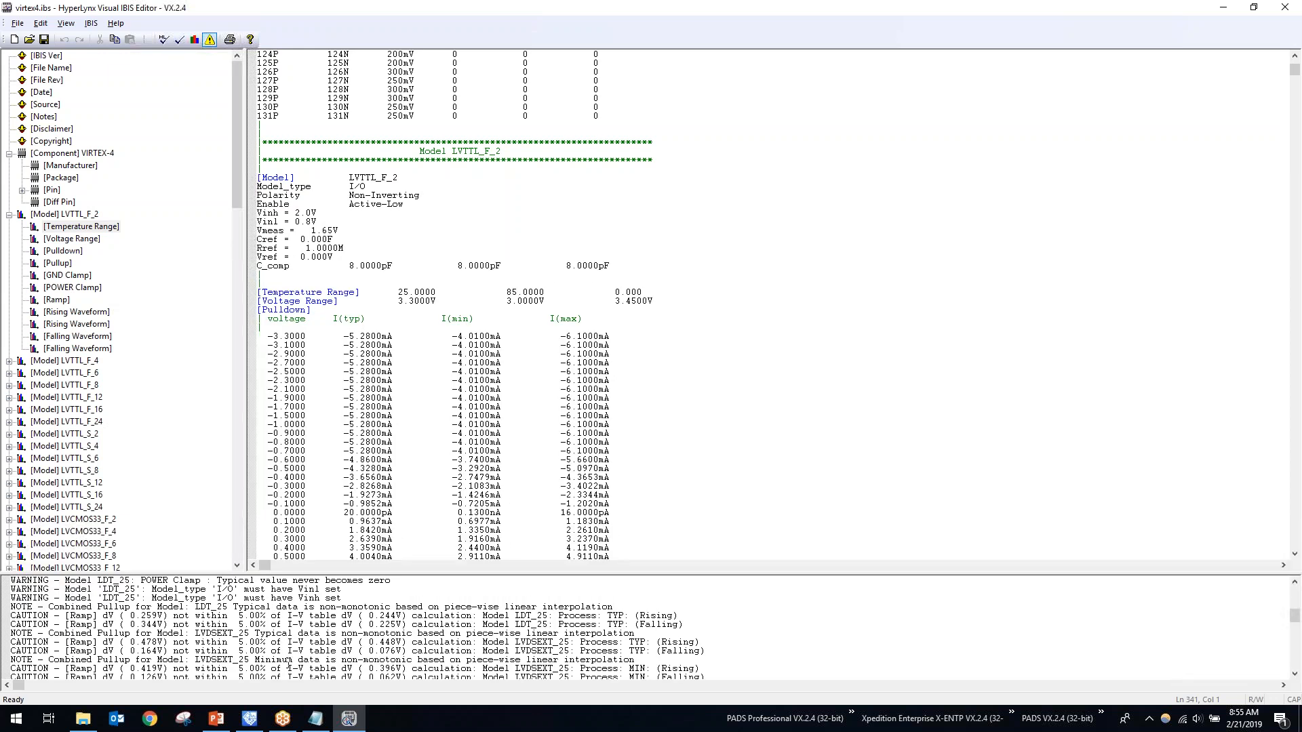
key(alt+Tab)
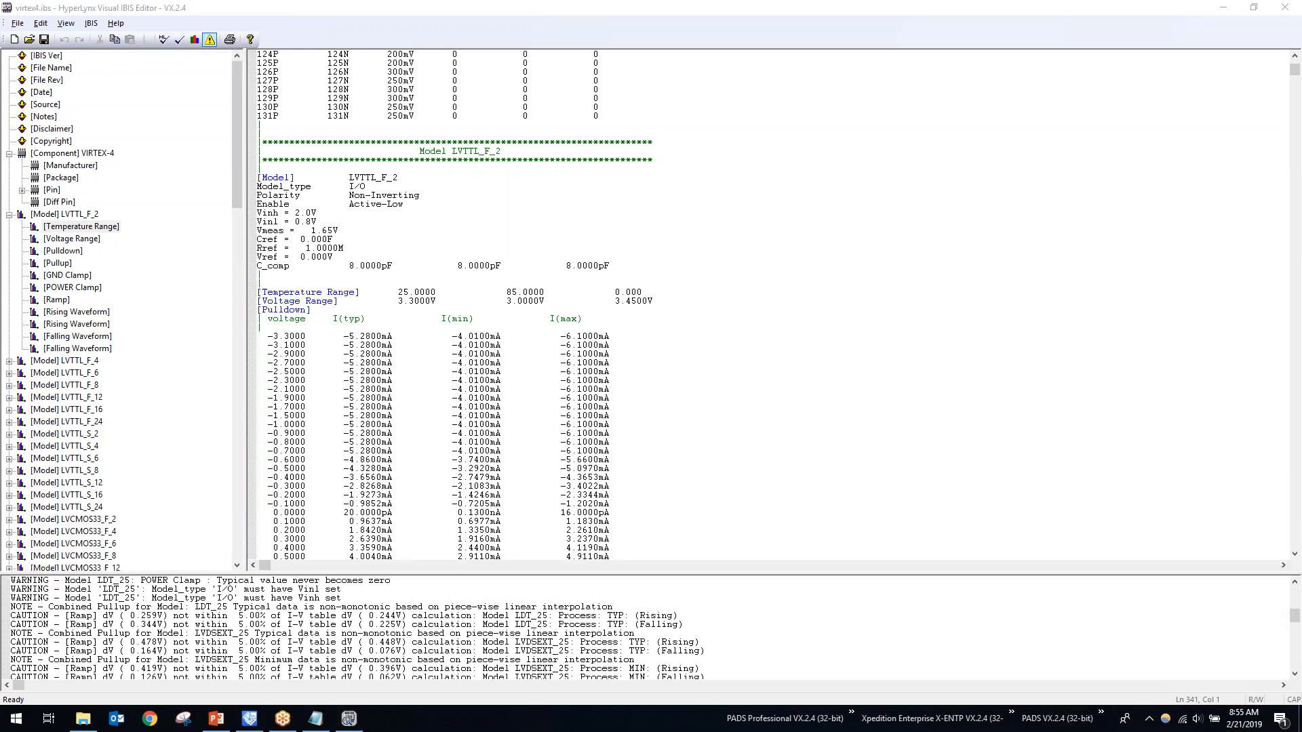
Open the graphical IBIS data view for LVTTL_F_2 and look through the selectable models and signals.
click(195, 40)
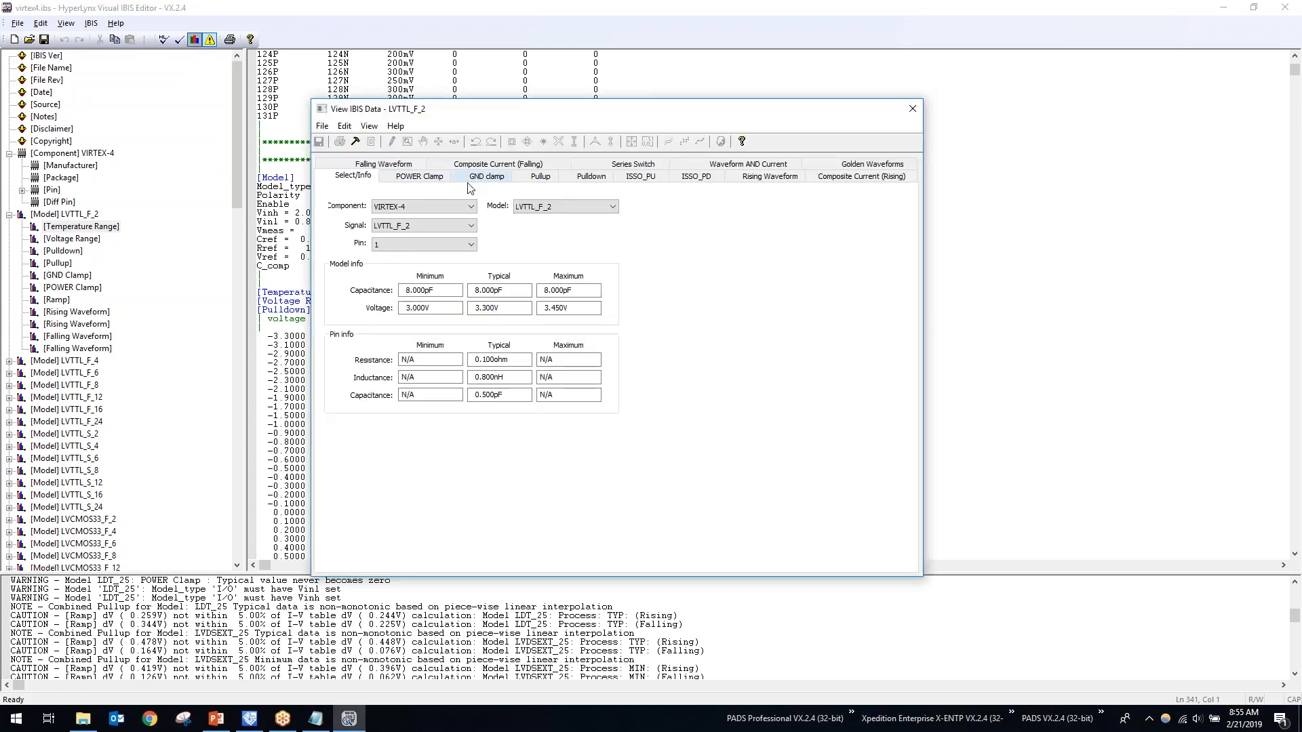
drag(473, 107, 550, 121)
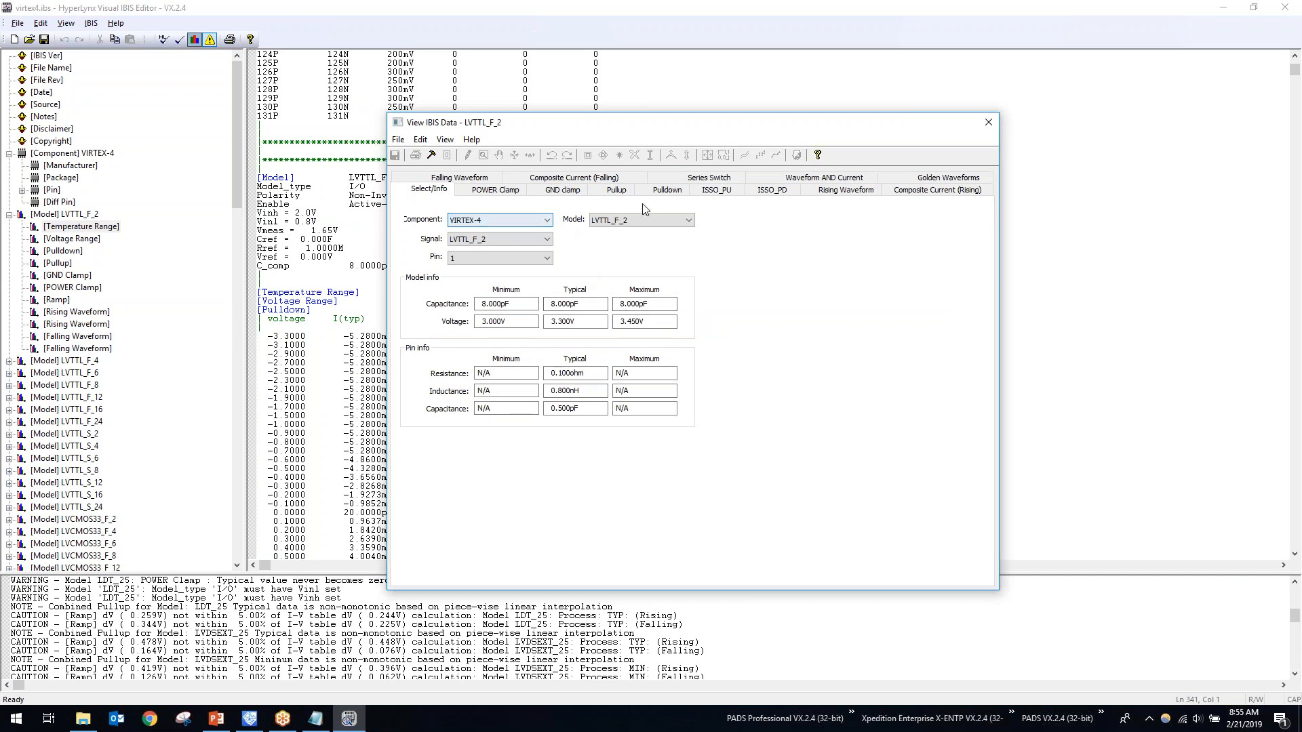
click(646, 221)
drag(688, 446, 723, 365)
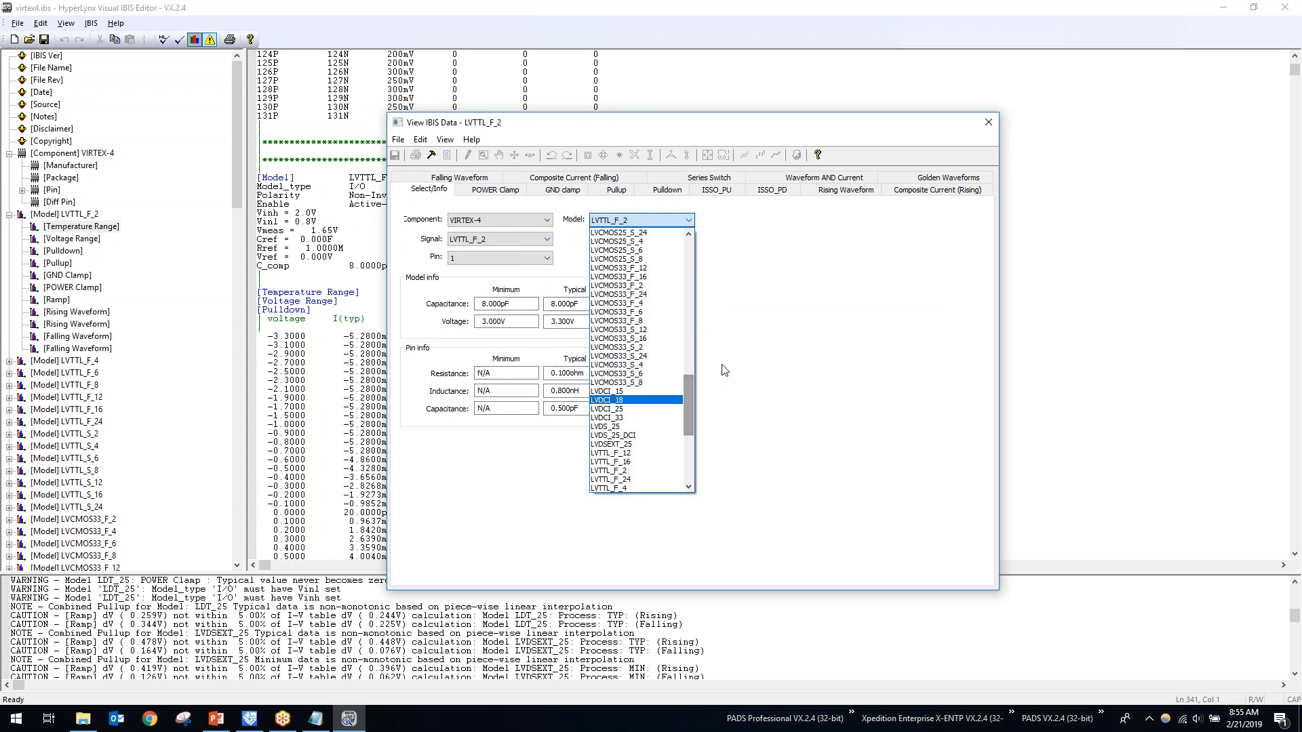
click(865, 293)
click(547, 240)
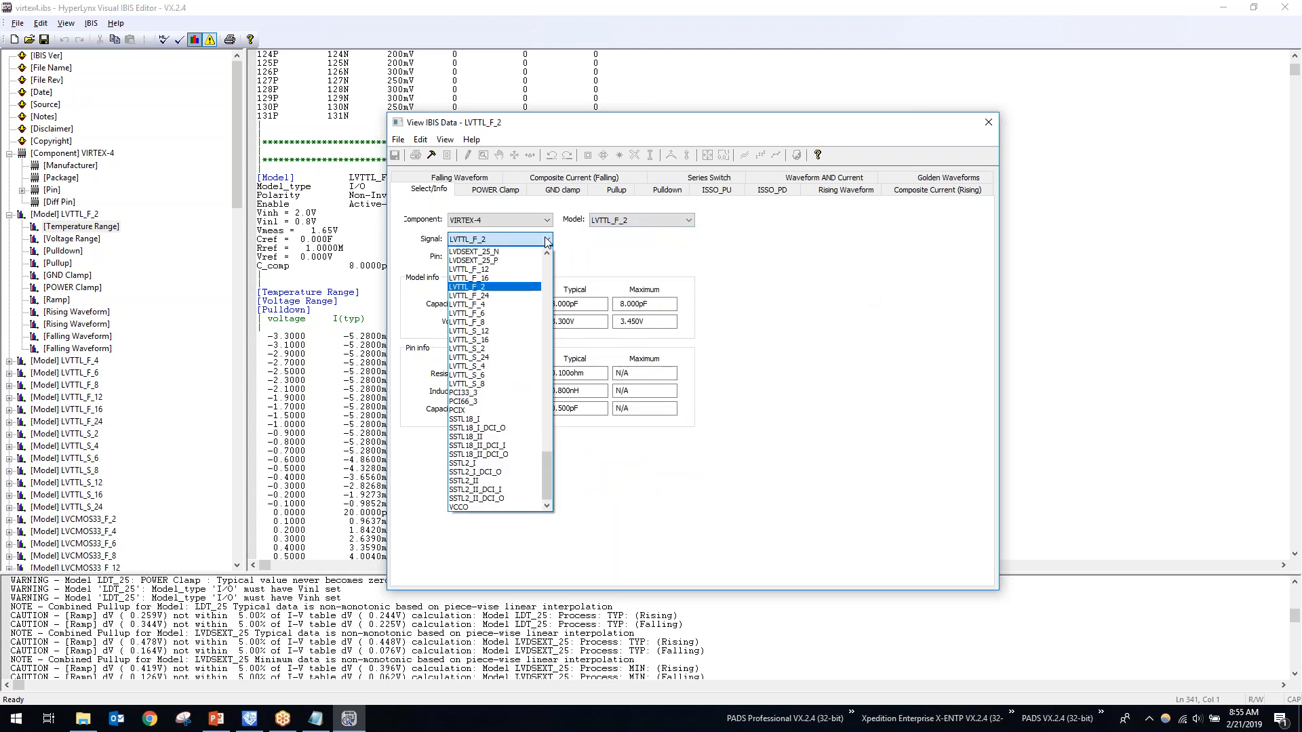
click(547, 240)
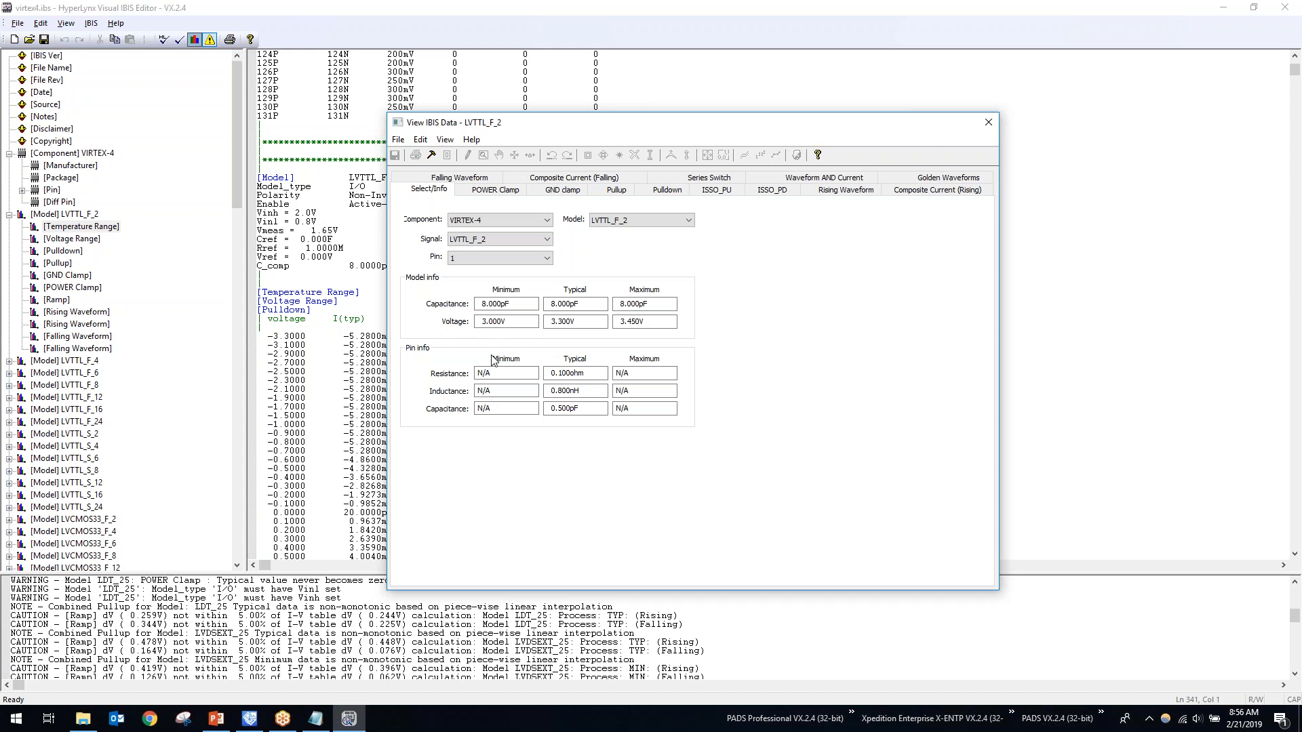
View LVTTL_F_2's power clamp, ground clamp, falling waveform and combined pullup and power clamp curves, and close the Visual IBIS Editor.
click(517, 192)
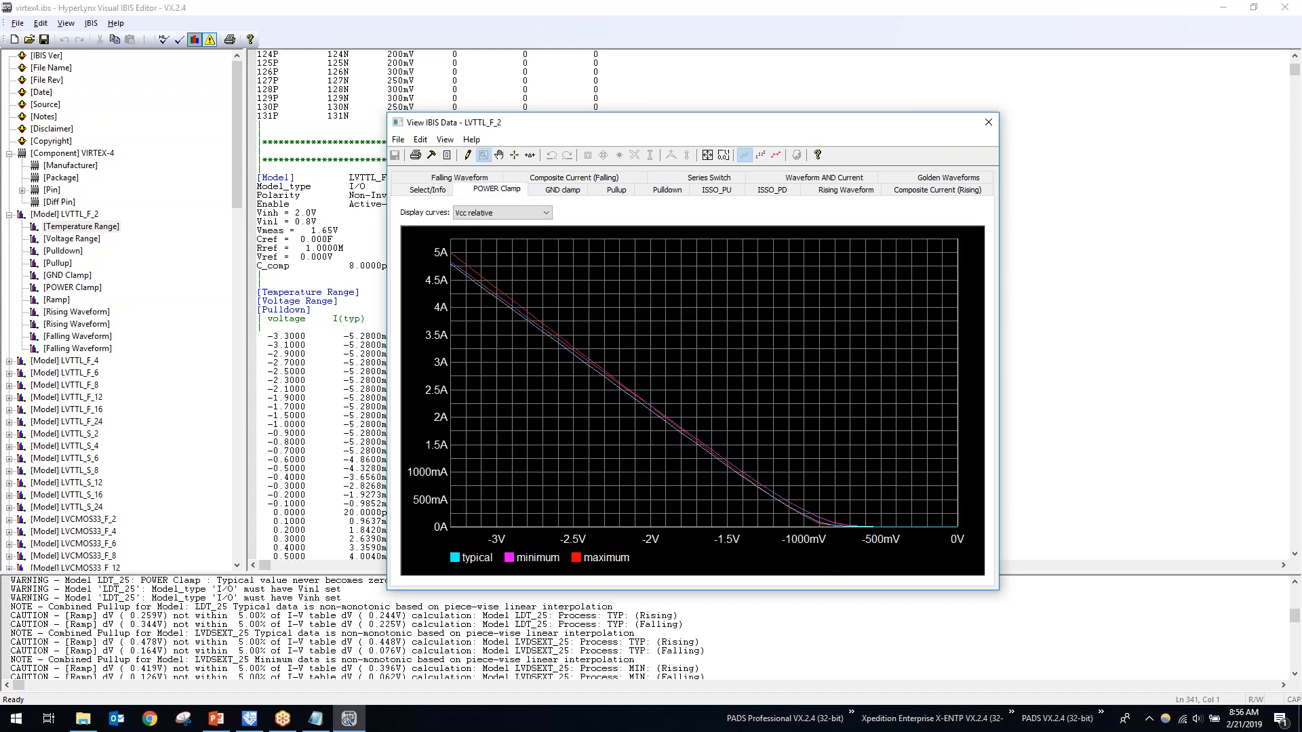
click(554, 193)
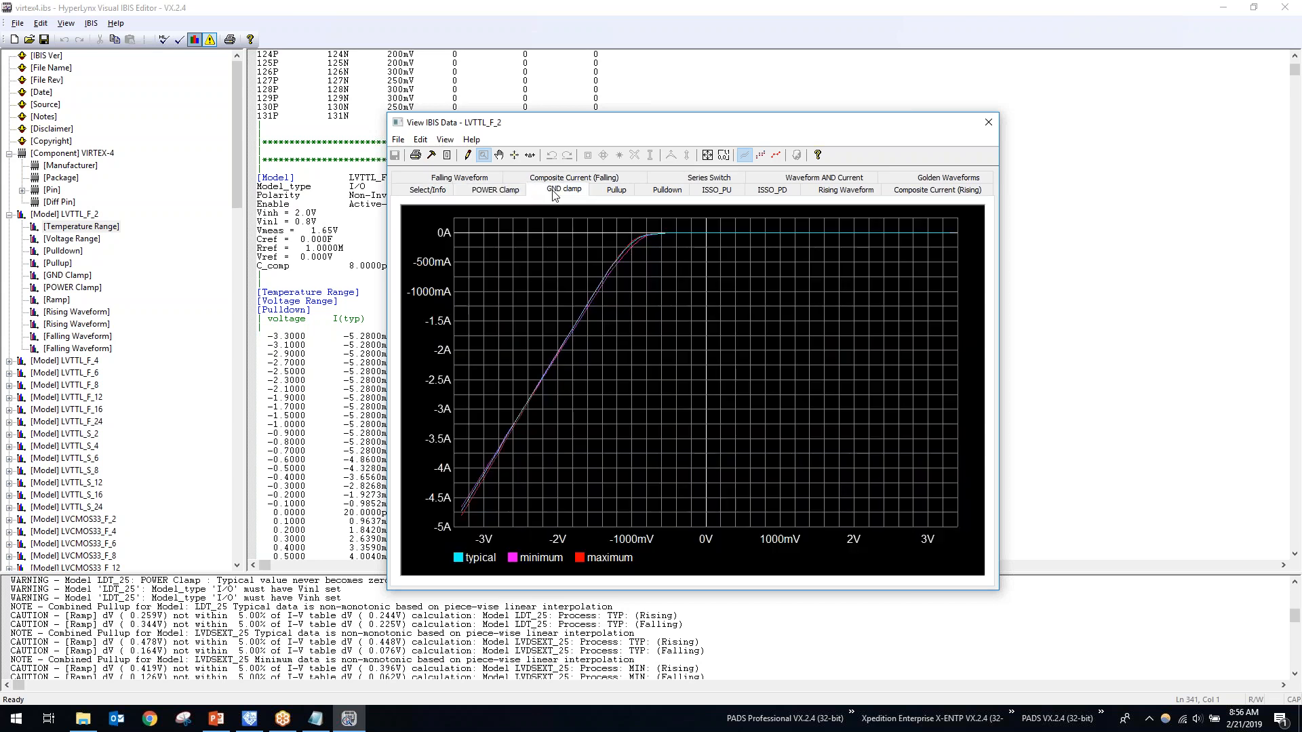
click(519, 194)
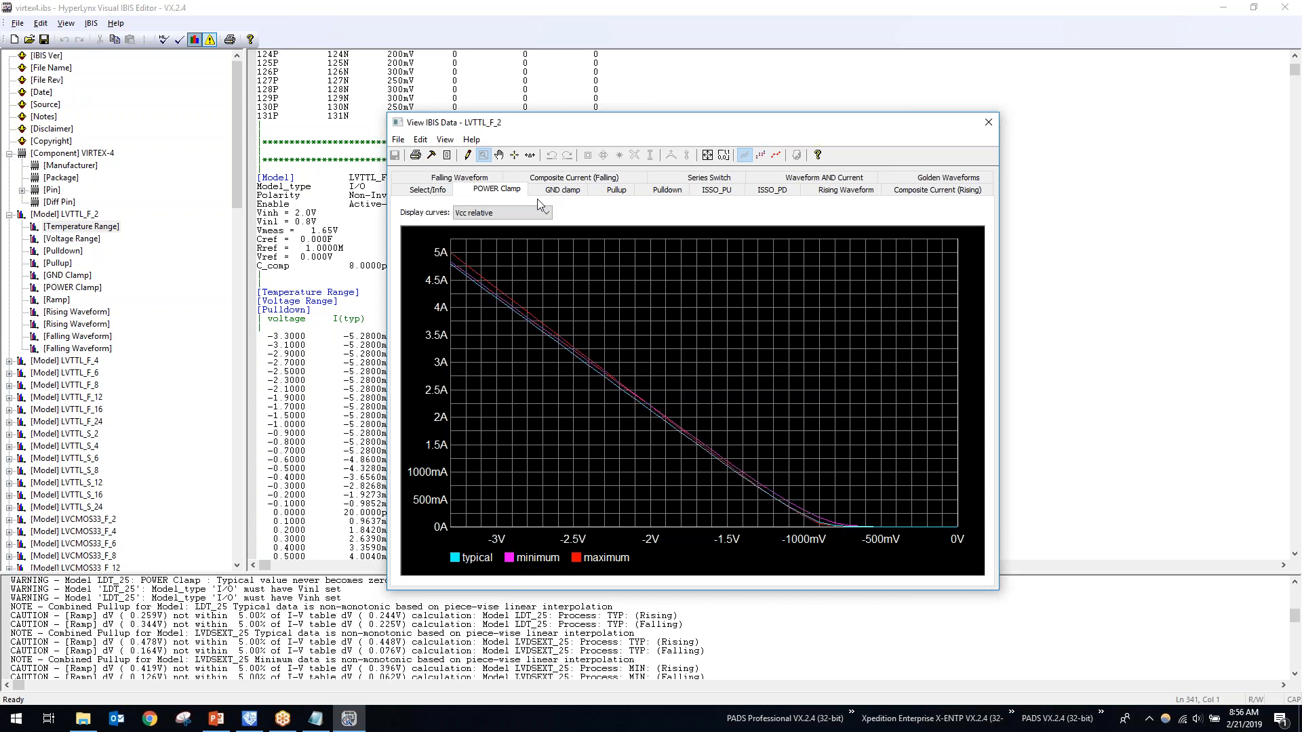
click(459, 178)
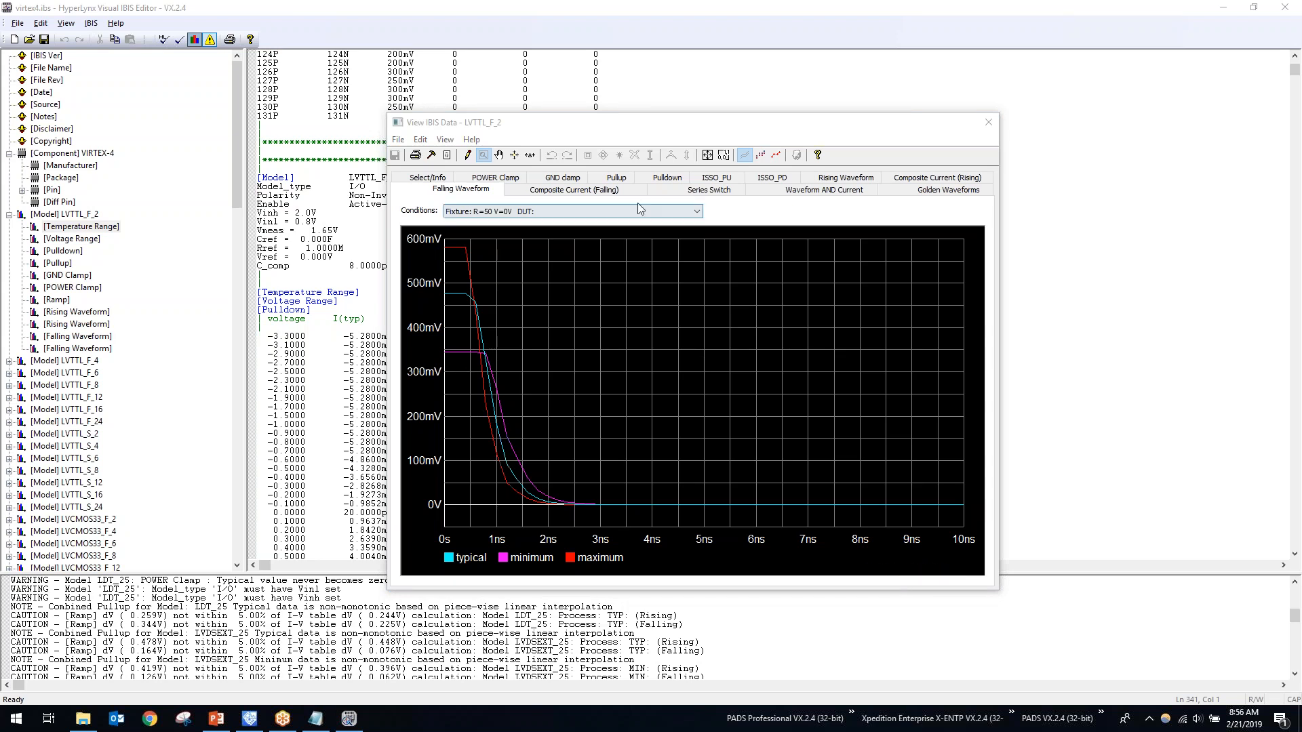
click(763, 190)
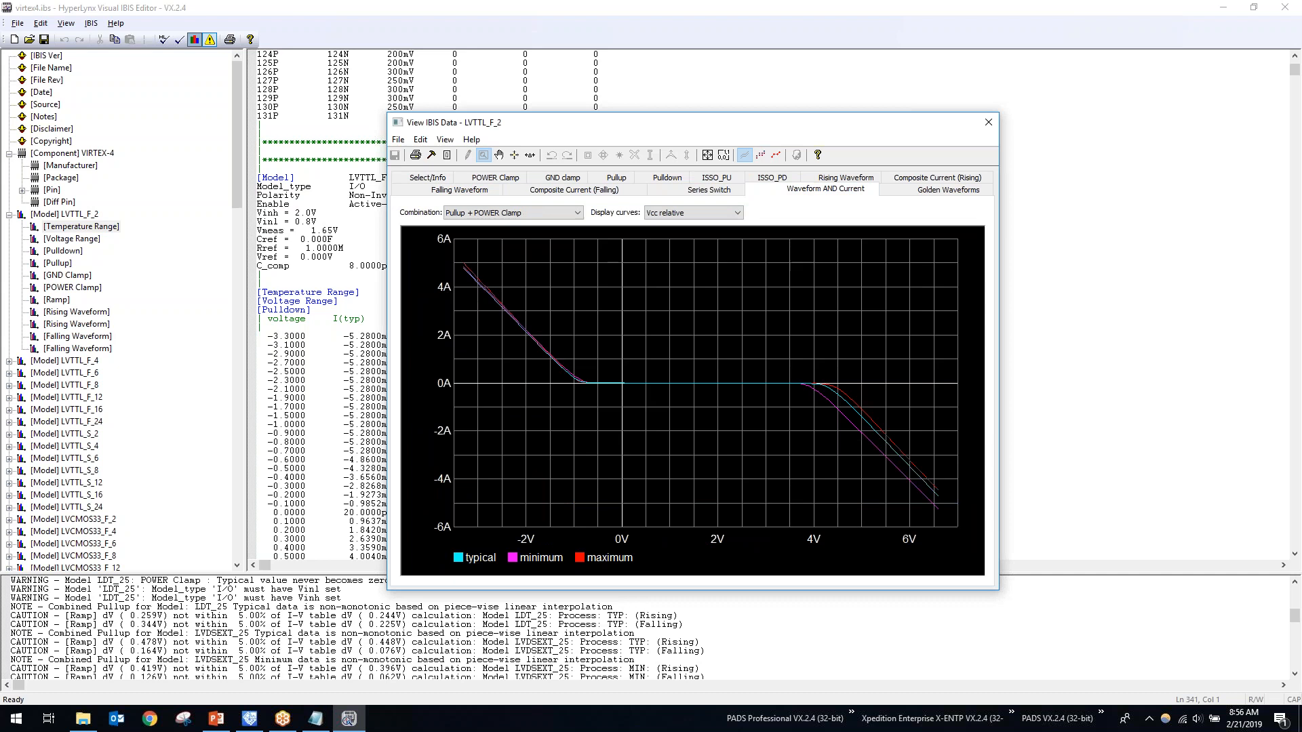
click(987, 122)
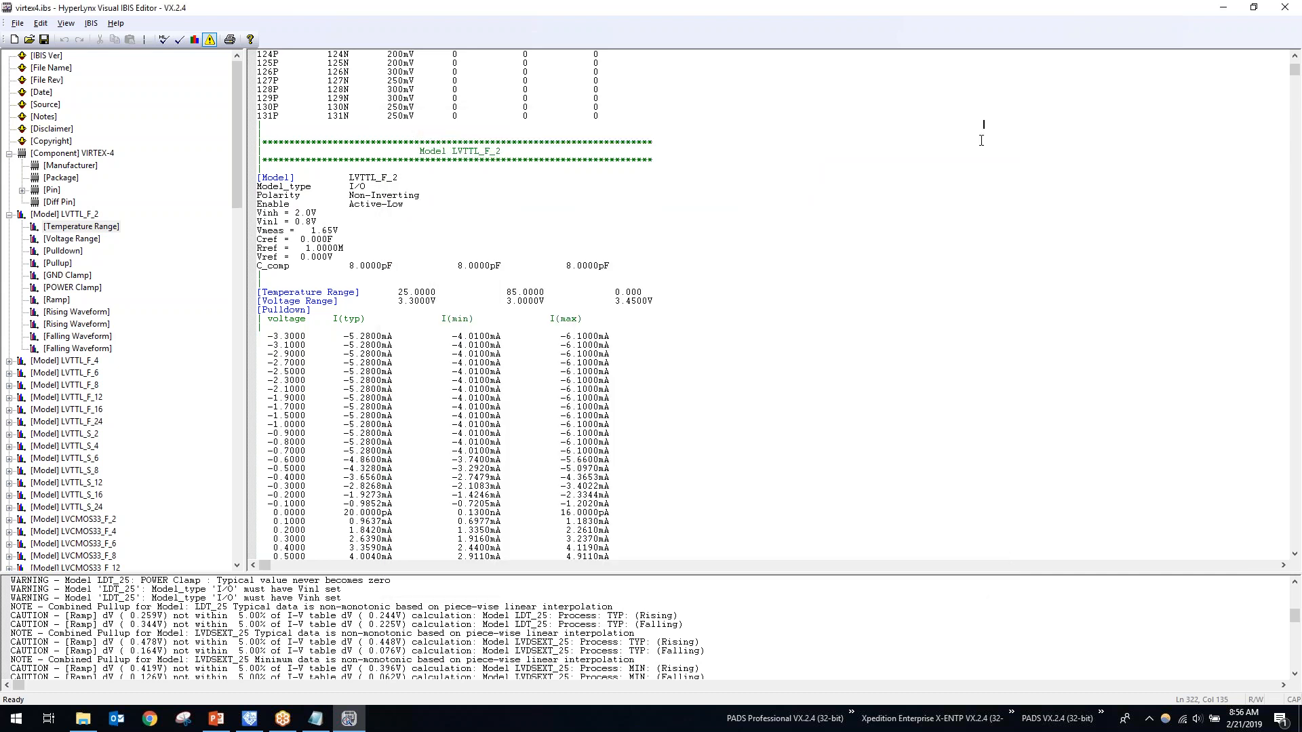
click(1284, 7)
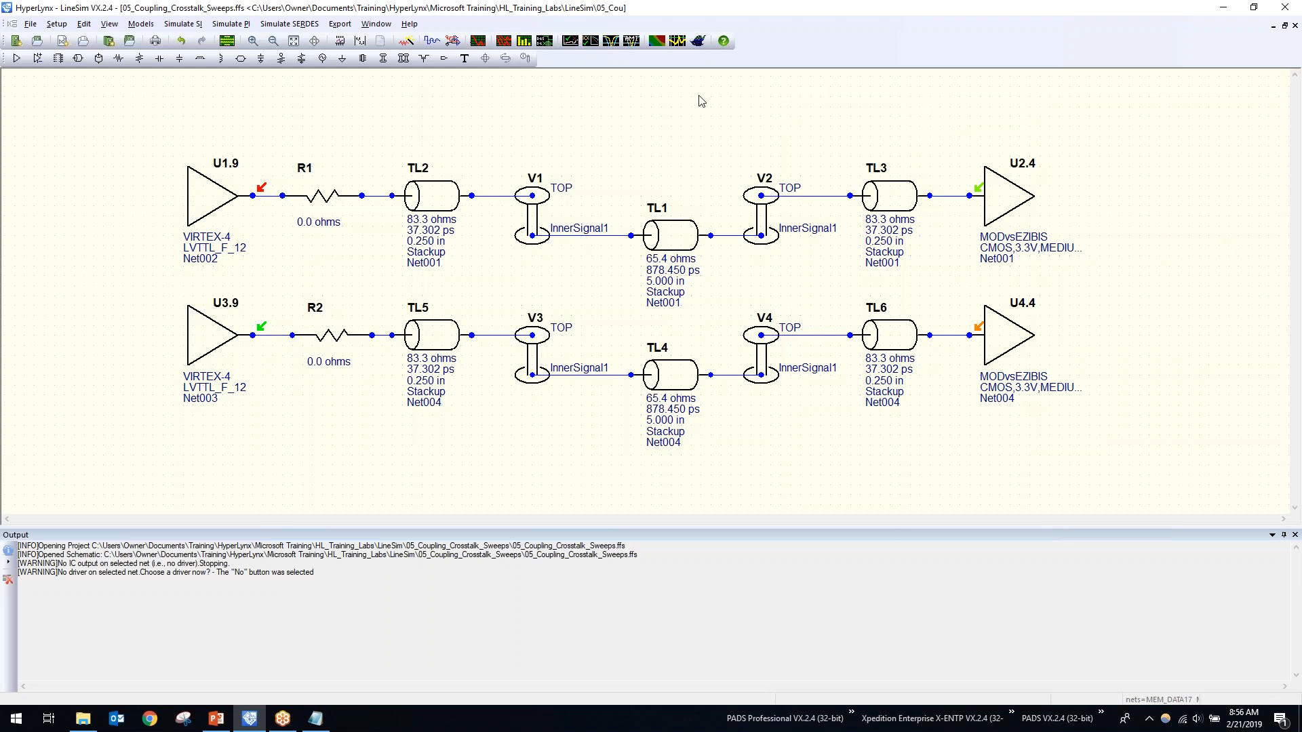
Simulate both nets in the Digital Oscilloscope with a rising edge and typical IC modeling, and close the oscilloscope.
click(478, 42)
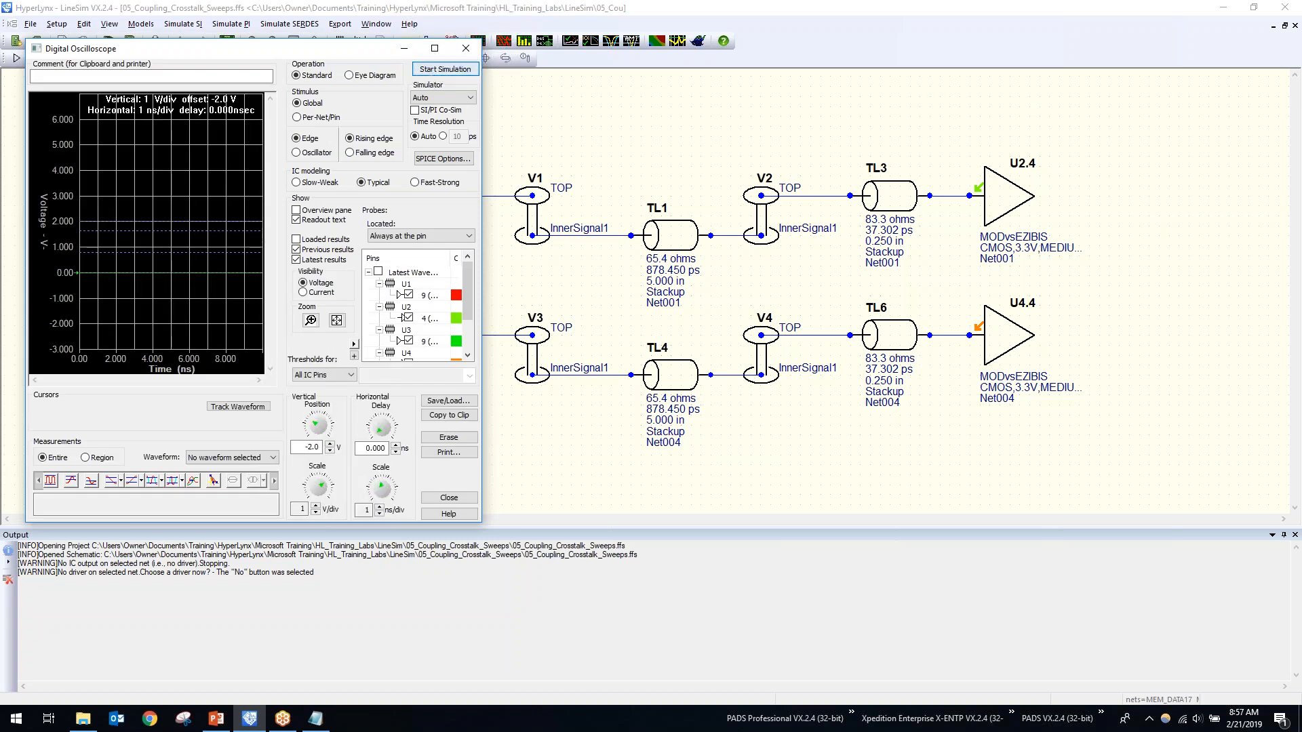
click(431, 71)
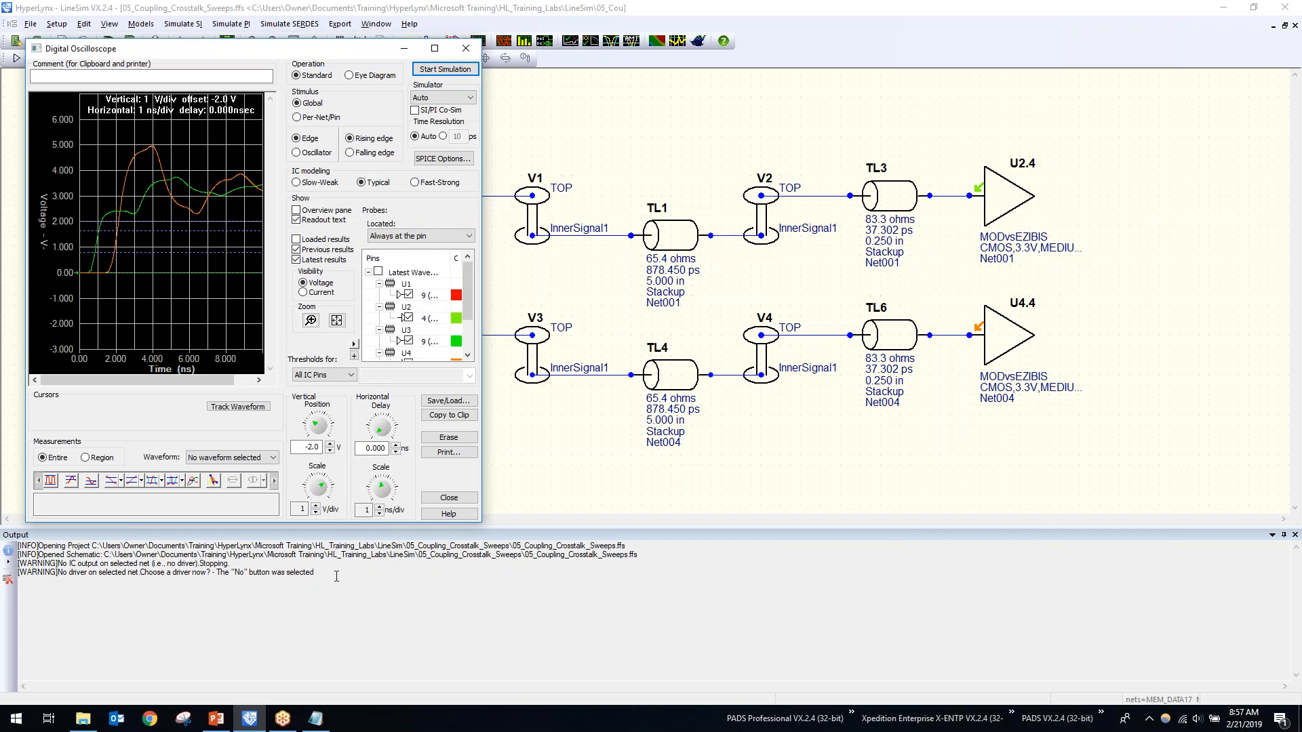
click(466, 47)
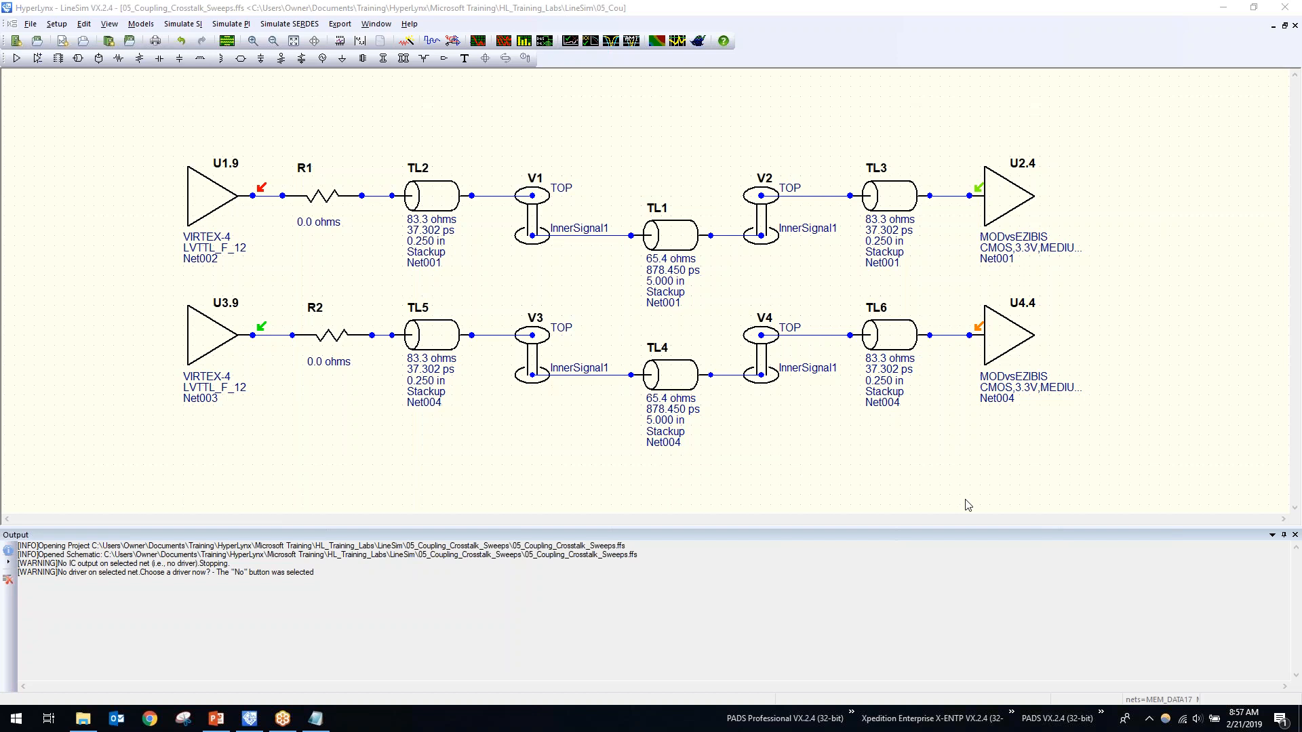
Place a rectangular J component in the empty area above TL1 in the schematic.
click(363, 60)
click(661, 134)
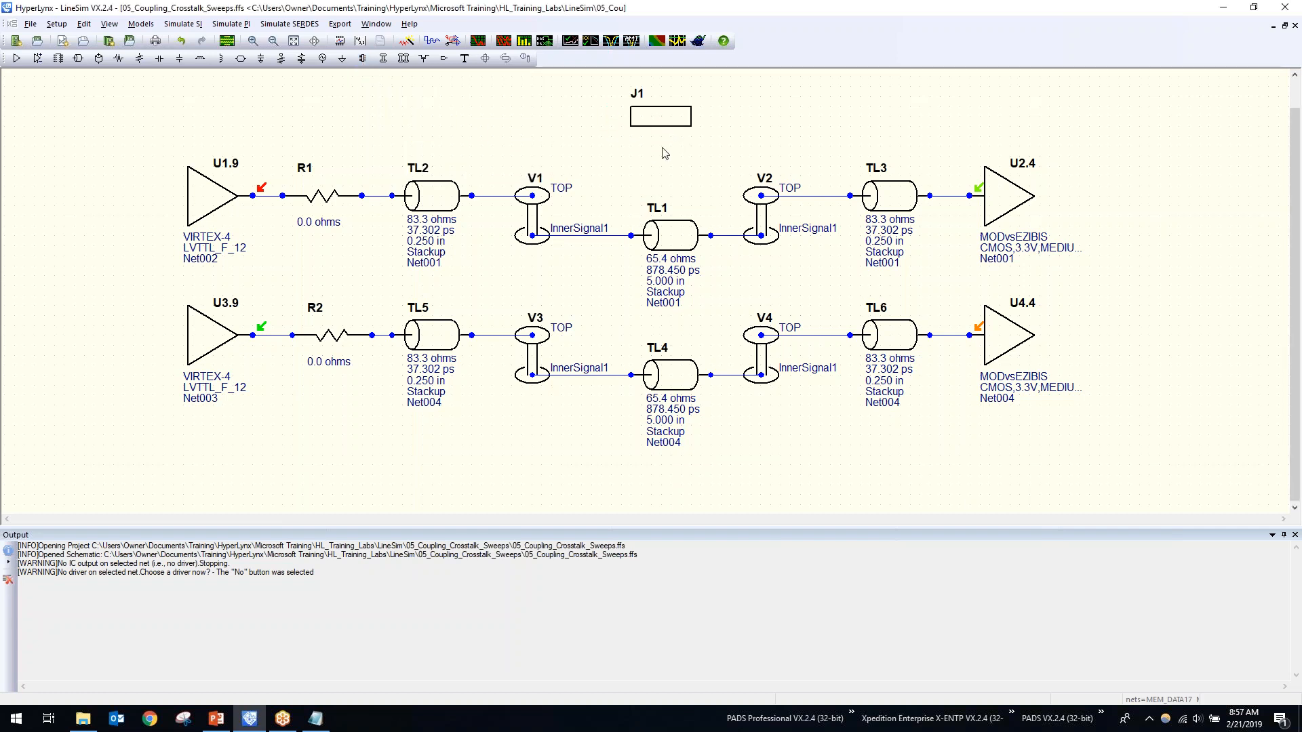
scroll(604, 329, down, 1)
scroll(603, 328, up, 1)
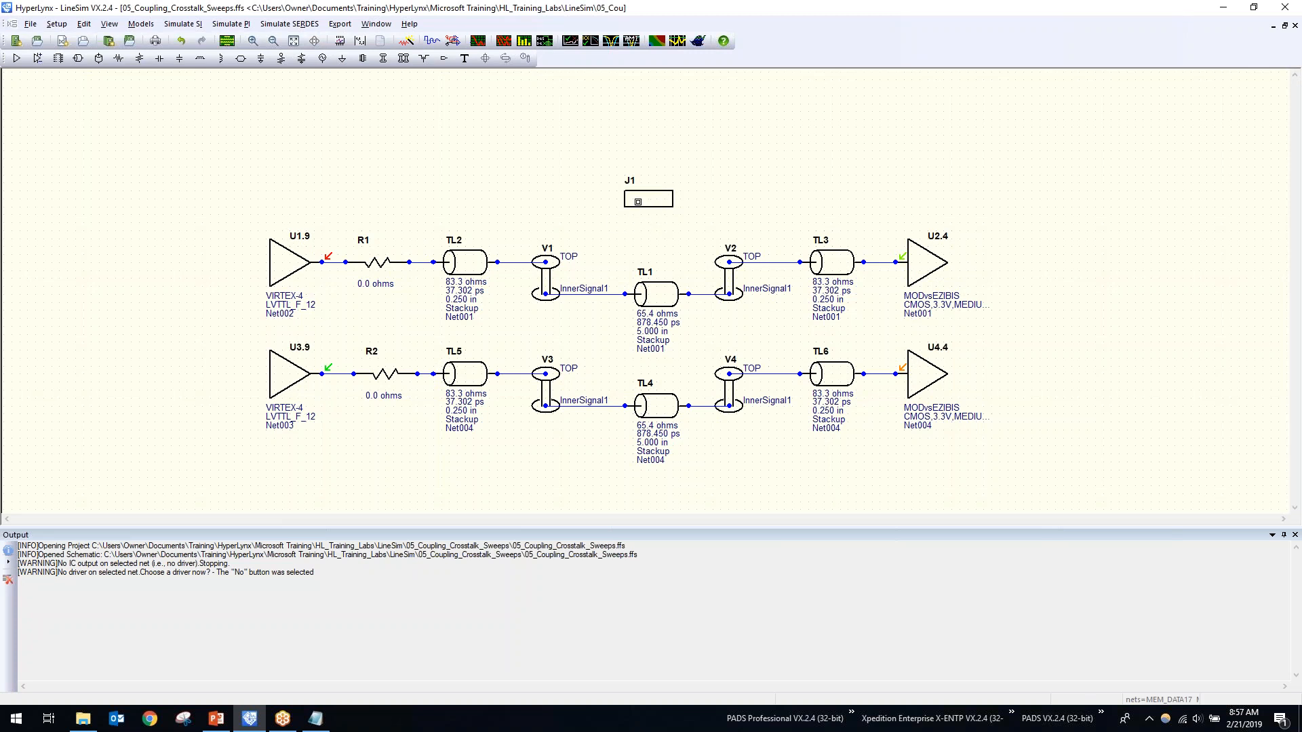
Assign the Touchstone model example.s4p to the J1 component.
double_click(637, 201)
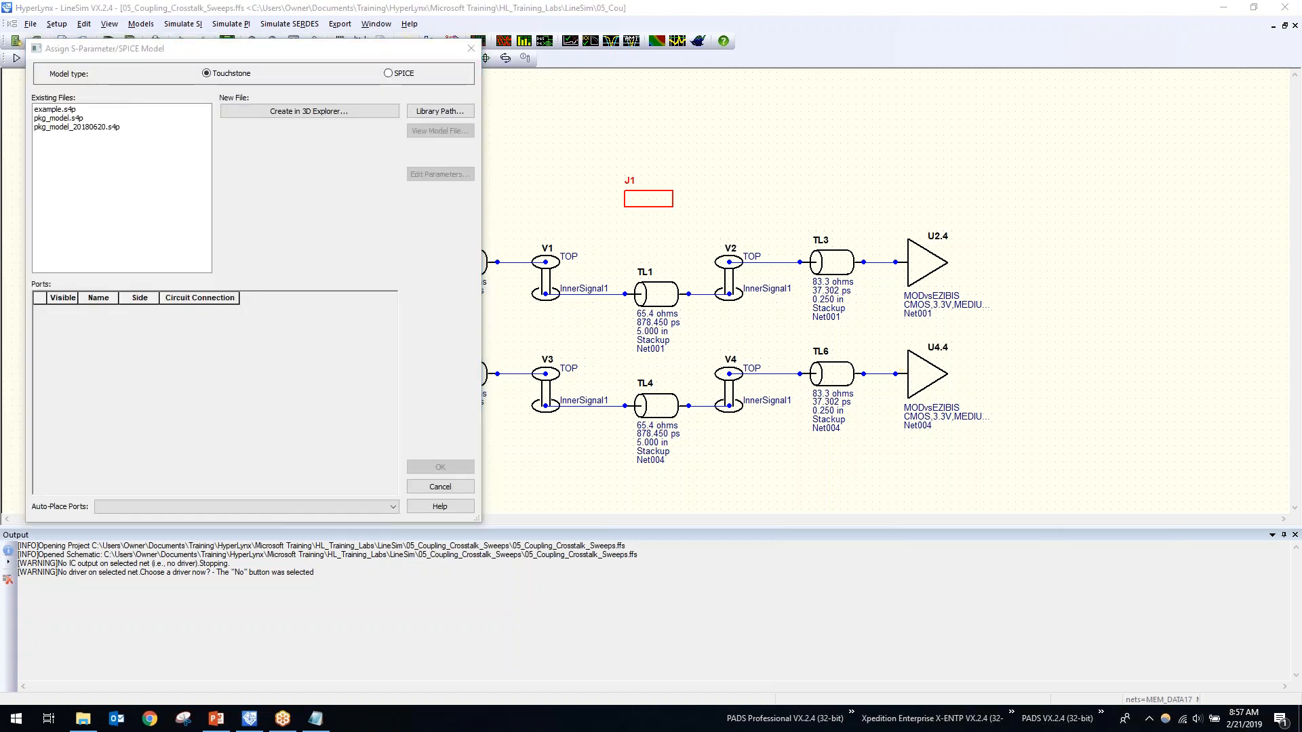
drag(214, 52, 366, 119)
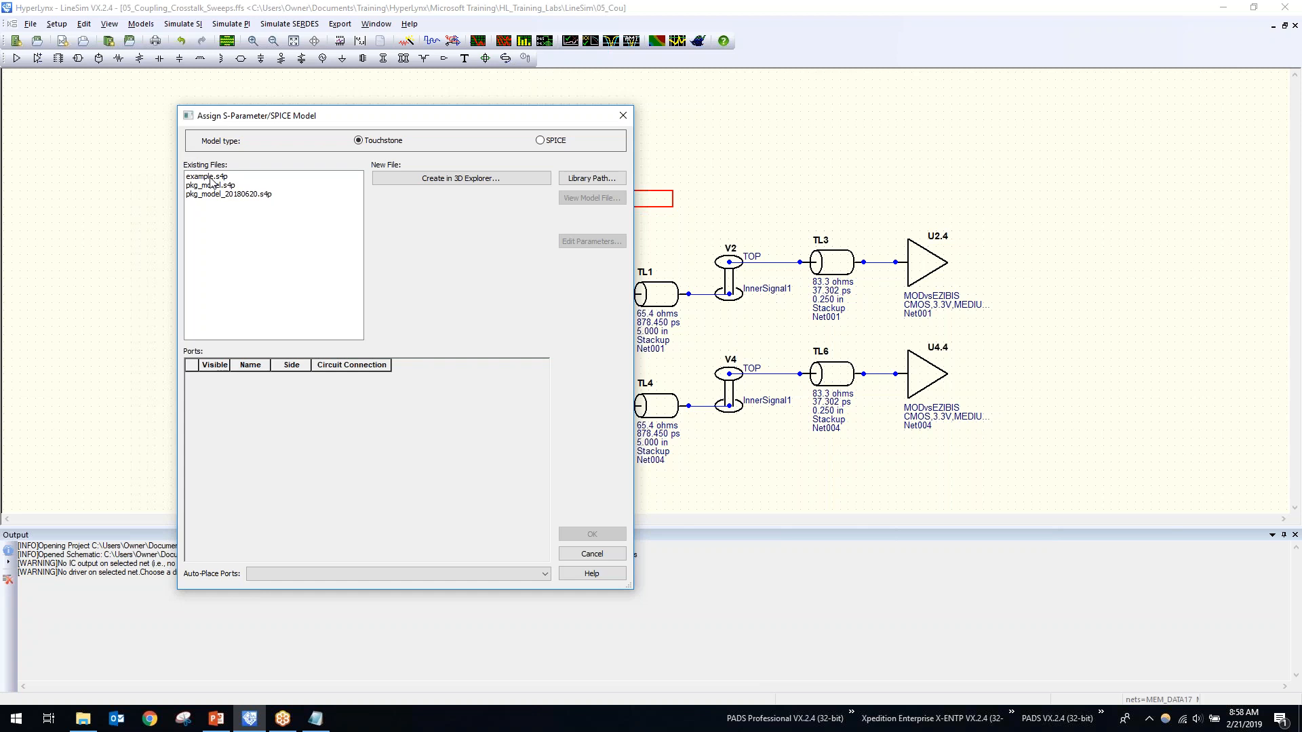
click(210, 177)
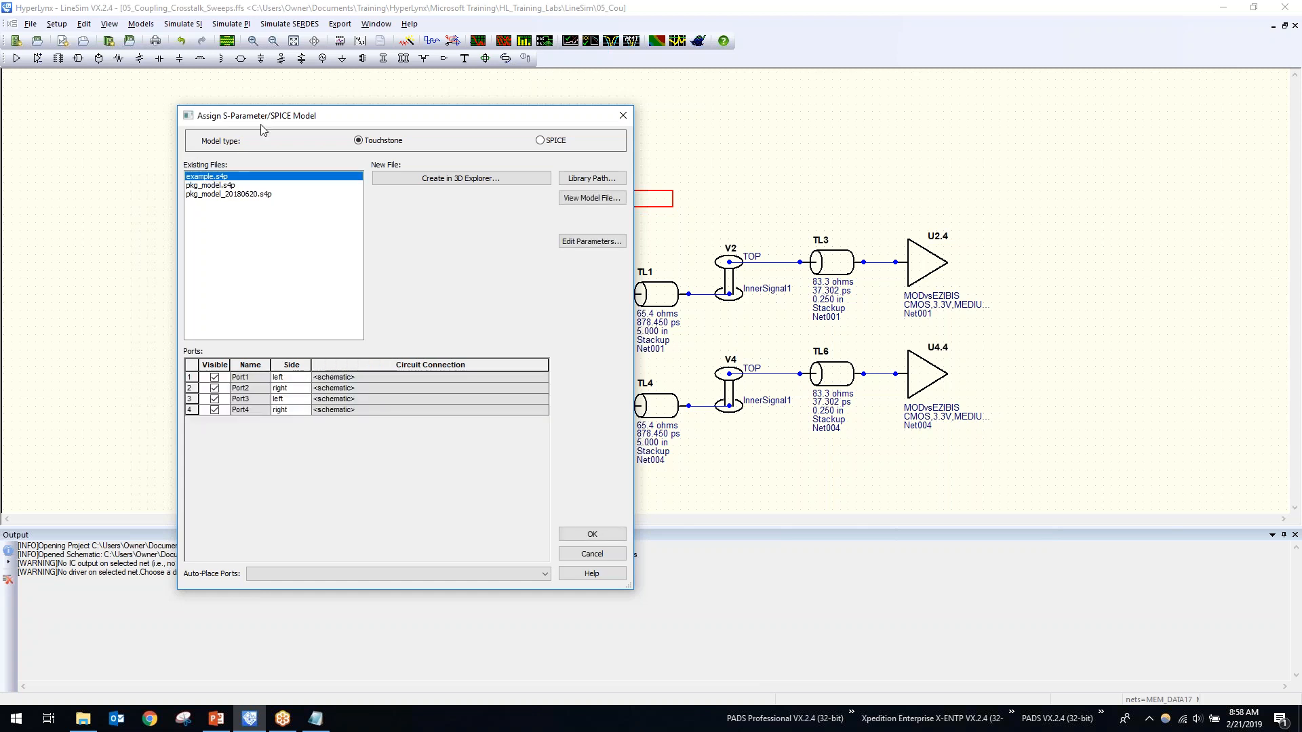
drag(282, 117, 900, 88)
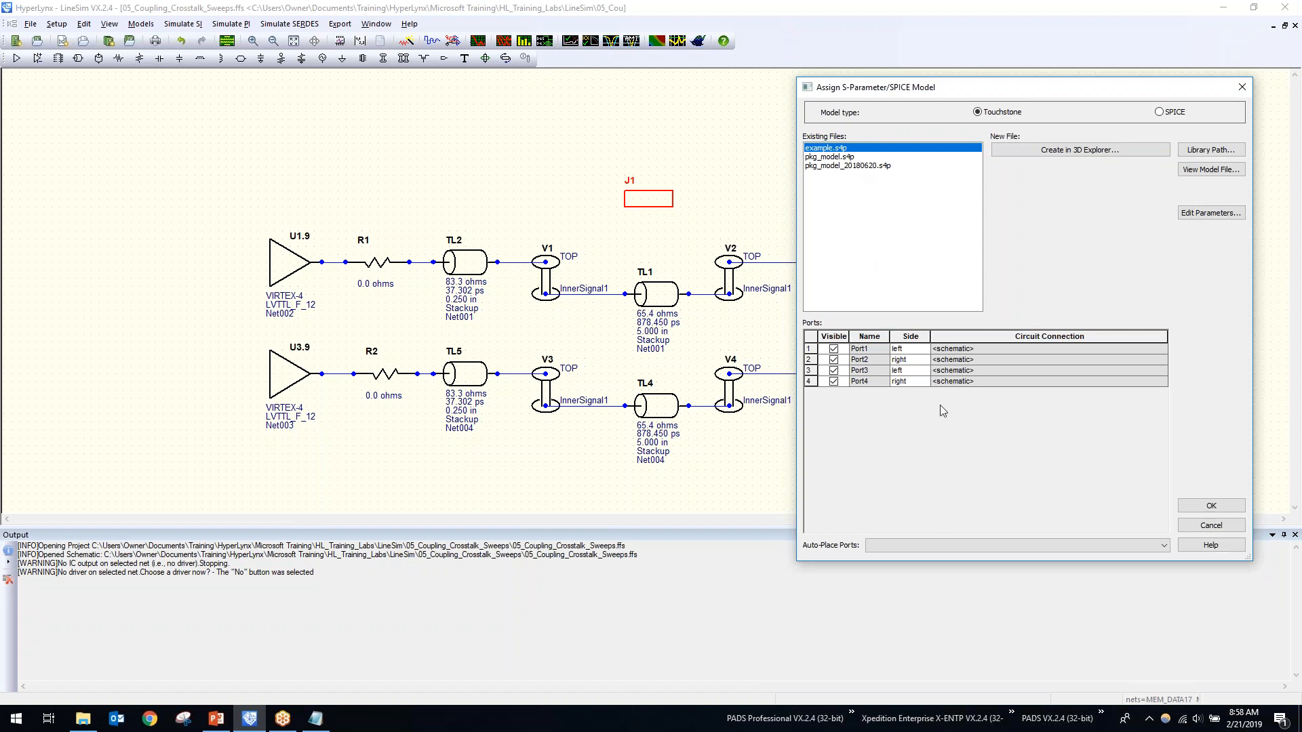
click(1226, 507)
scroll(720, 206, up, 2)
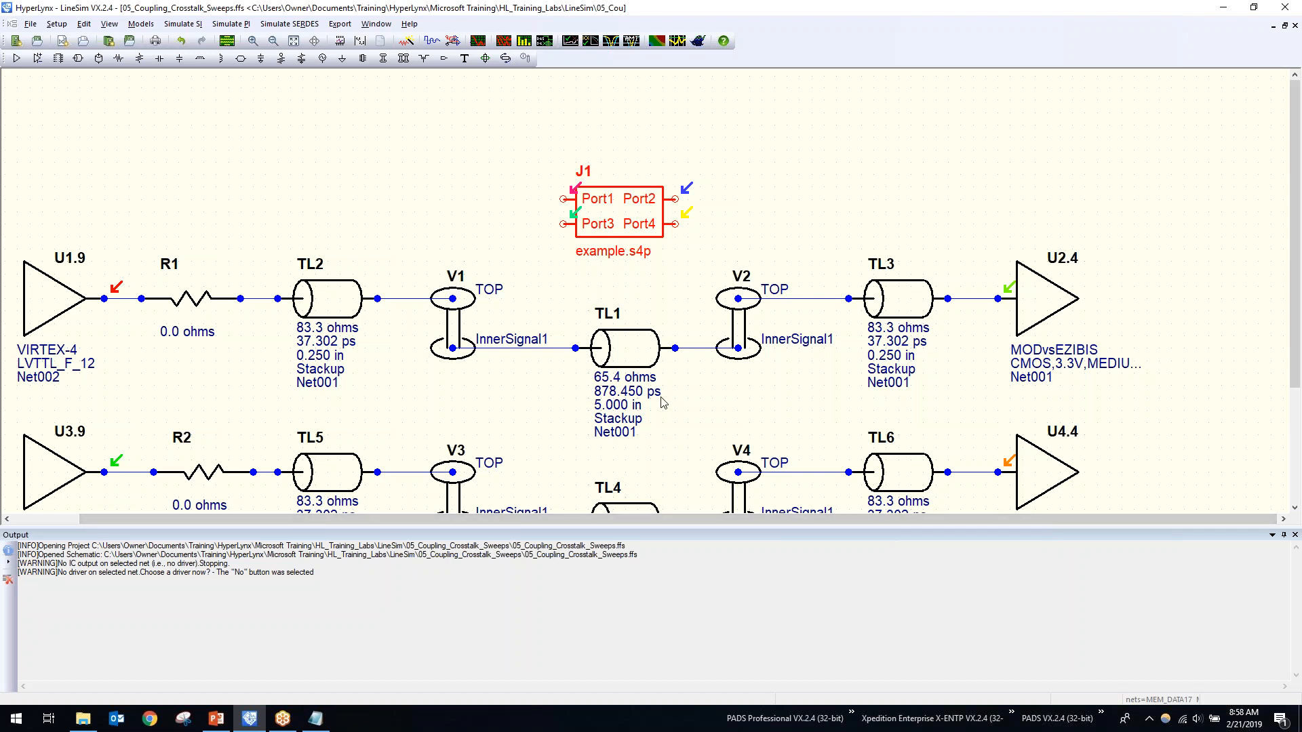
scroll(662, 402, down, 3)
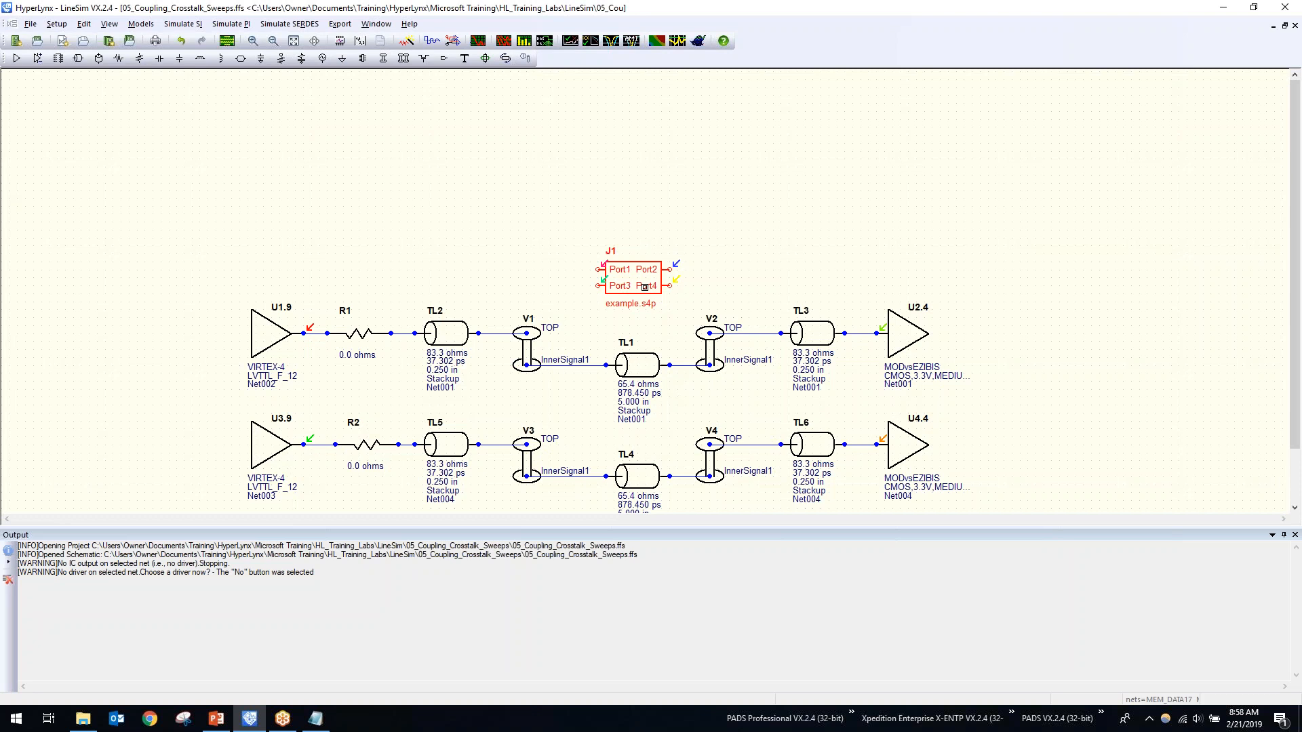
Open J1's example.s4p model file in the Touchstone viewer and plot S(1,3) together with S(1,1).
double_click(645, 287)
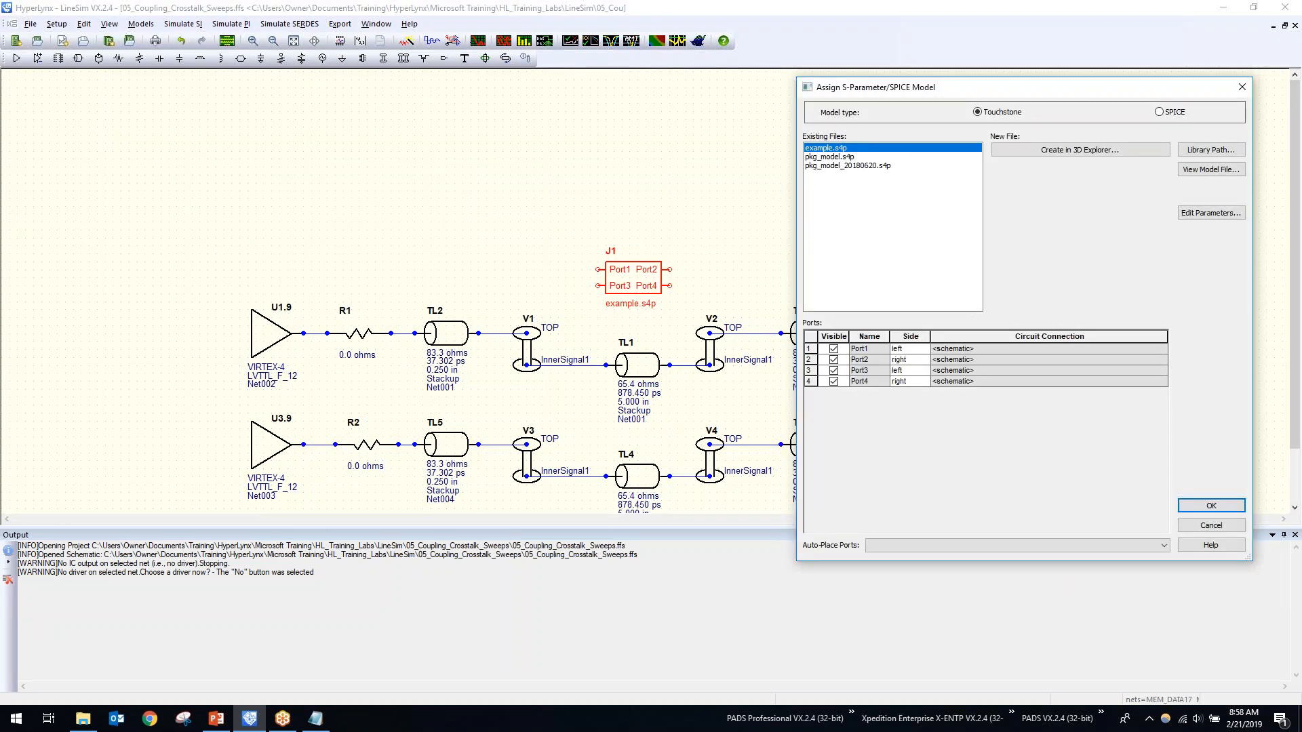
click(1202, 175)
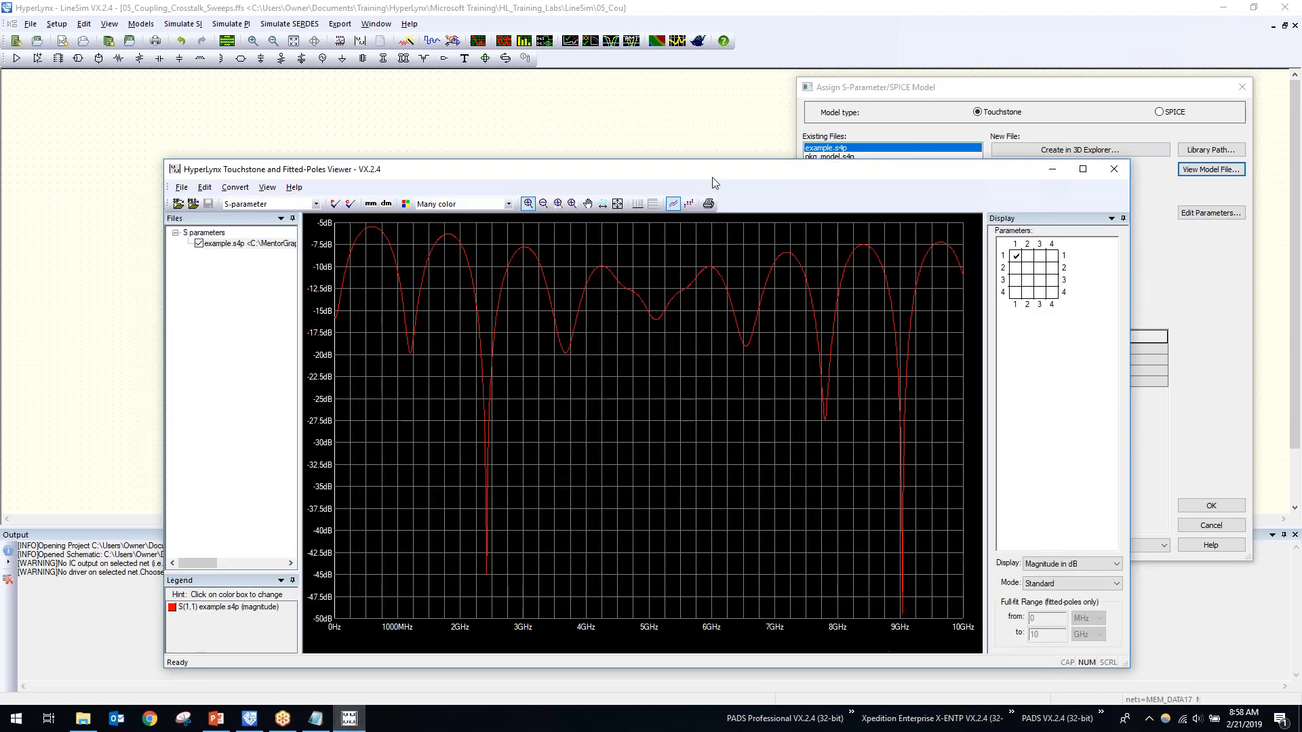
drag(714, 178, 697, 79)
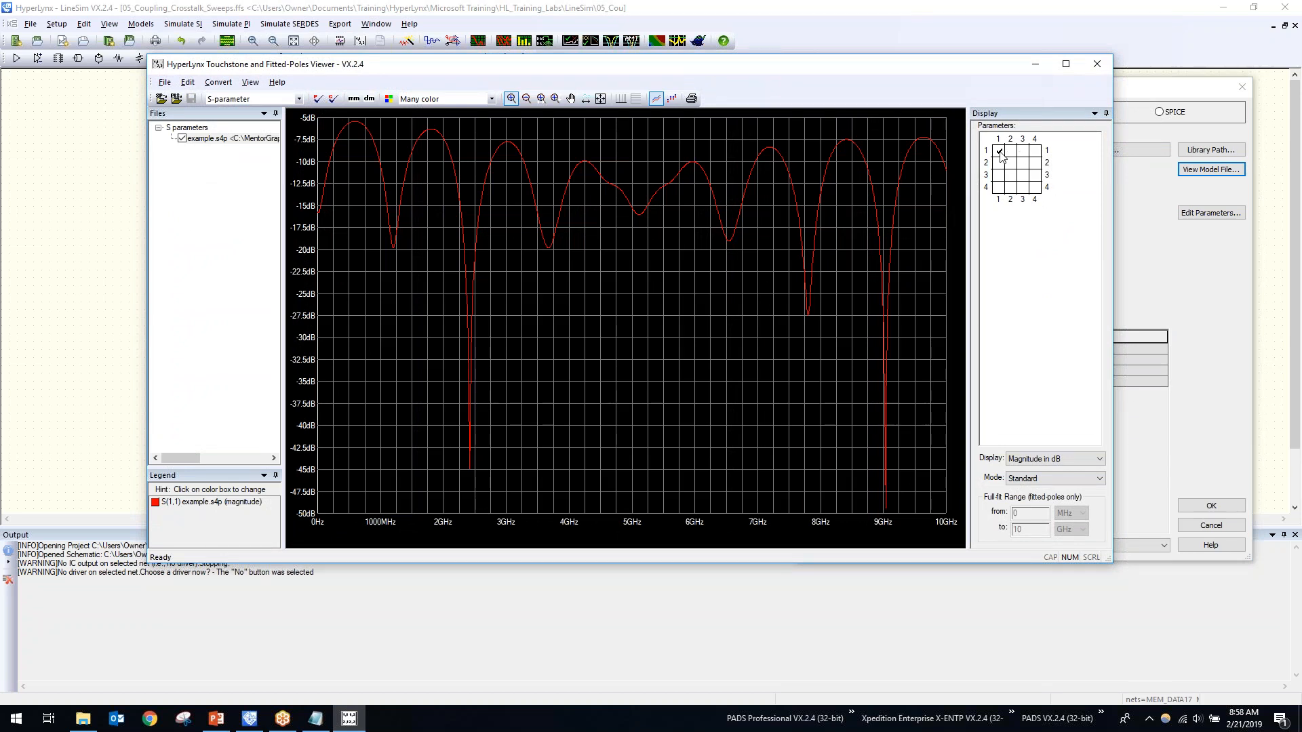
click(1024, 151)
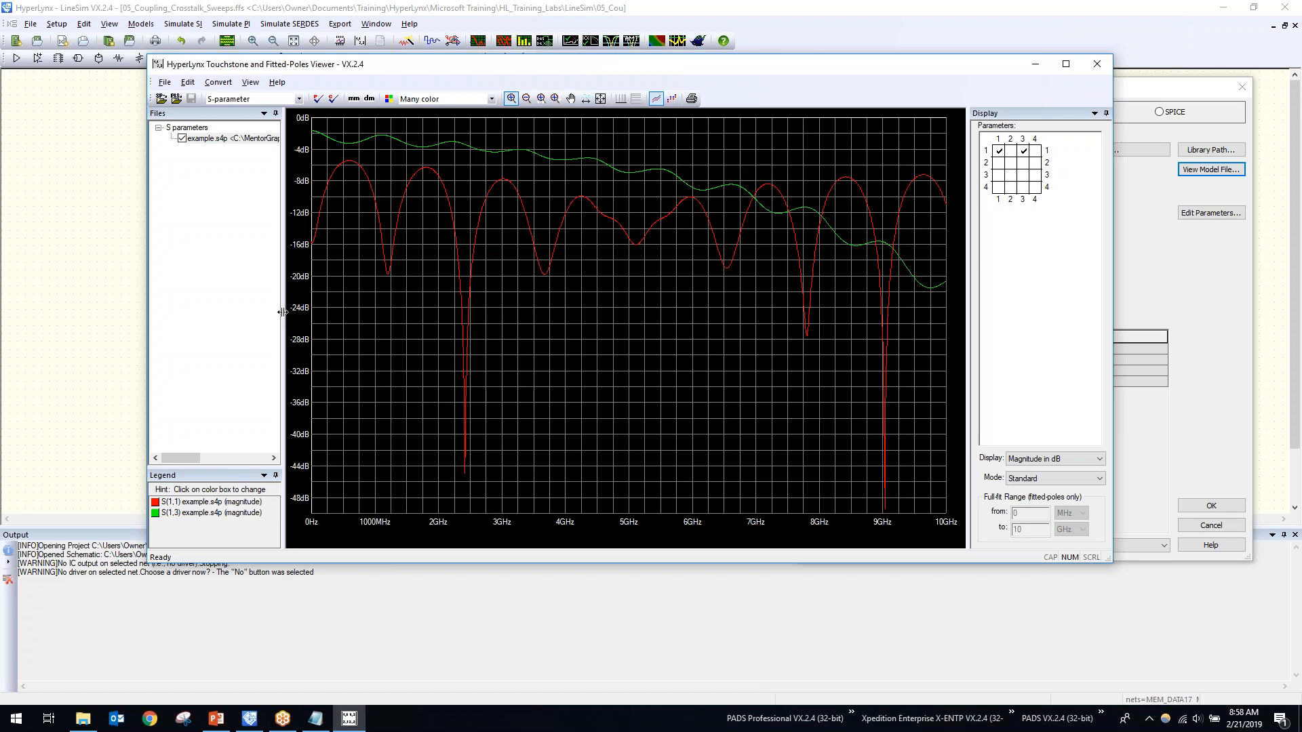
drag(283, 315, 336, 314)
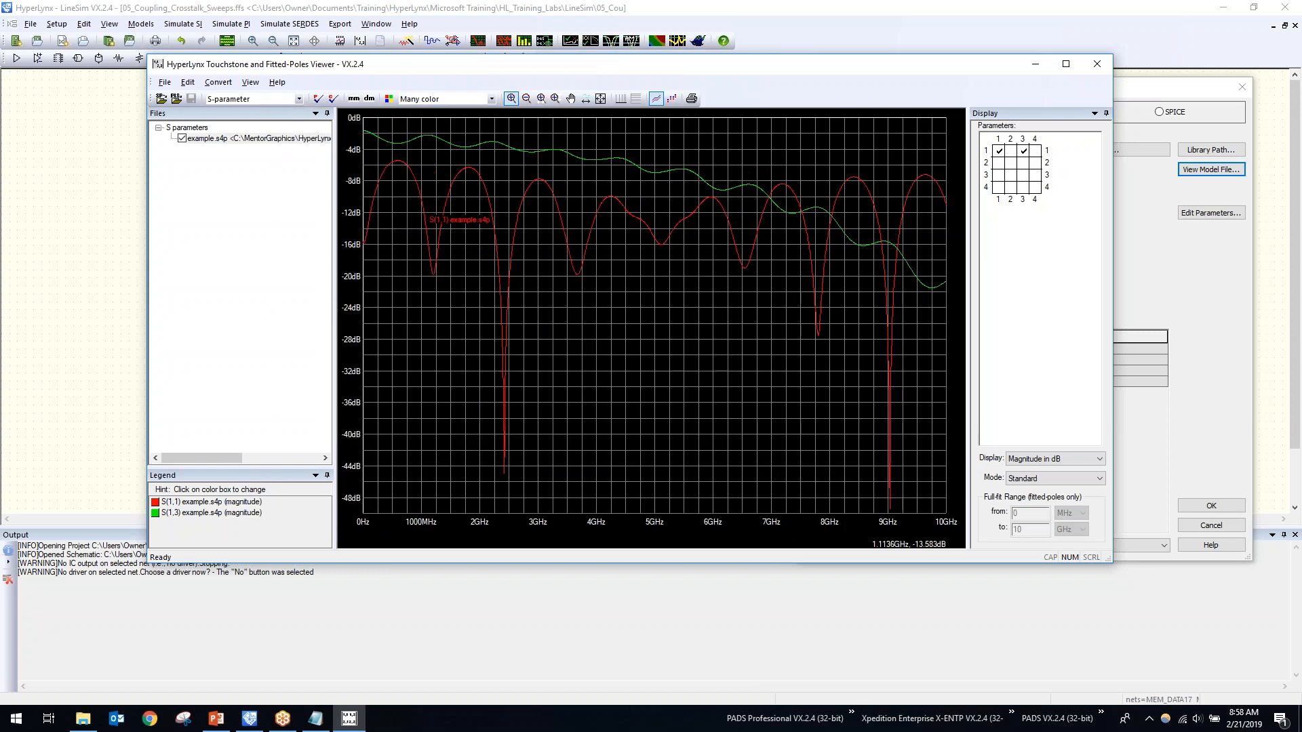
Check the connectivity of ports 1 to 4 in example.s4p, and close the Touchstone viewer.
right_click(241, 143)
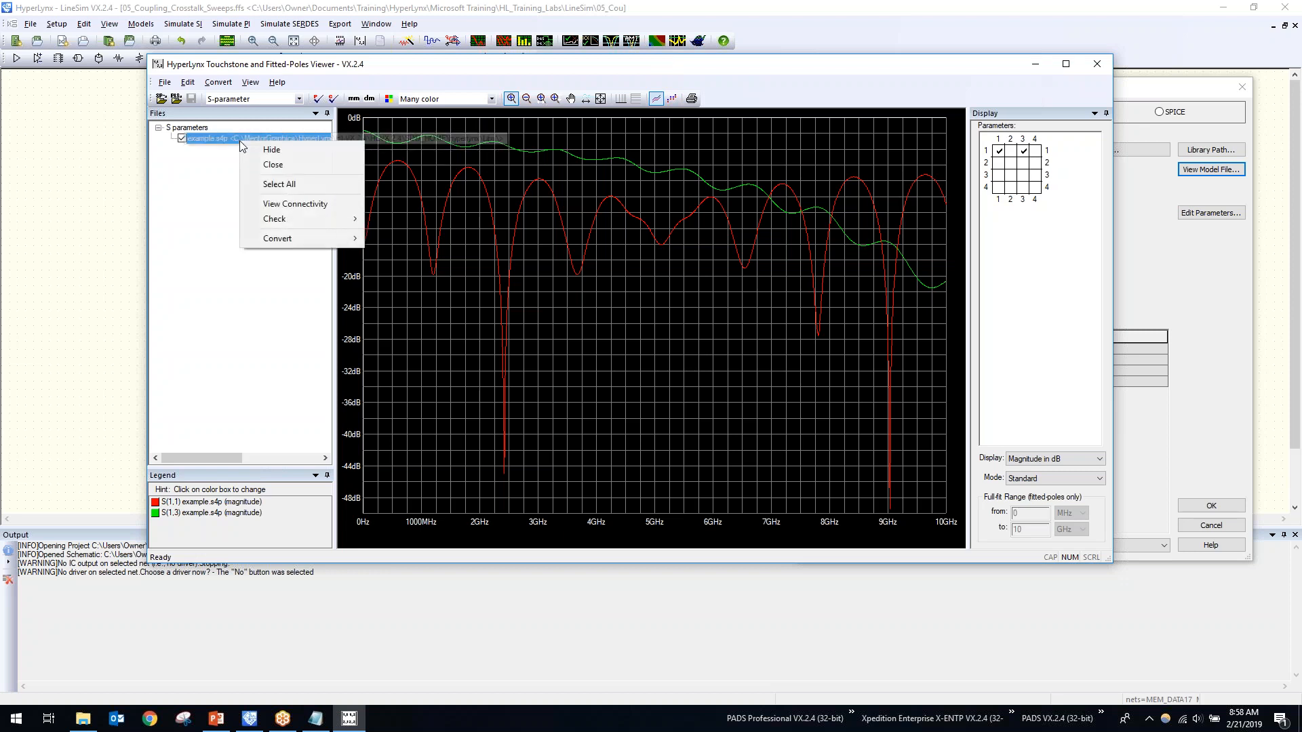
click(287, 207)
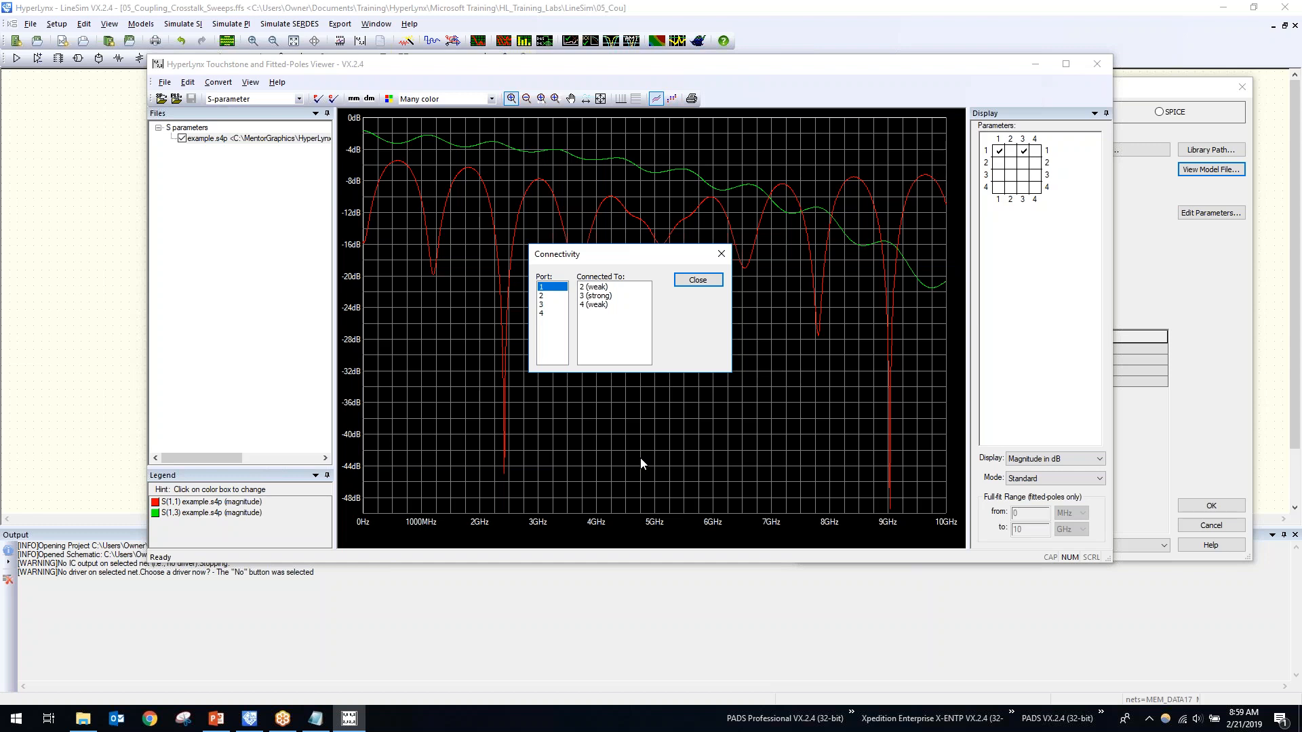
click(542, 297)
click(548, 305)
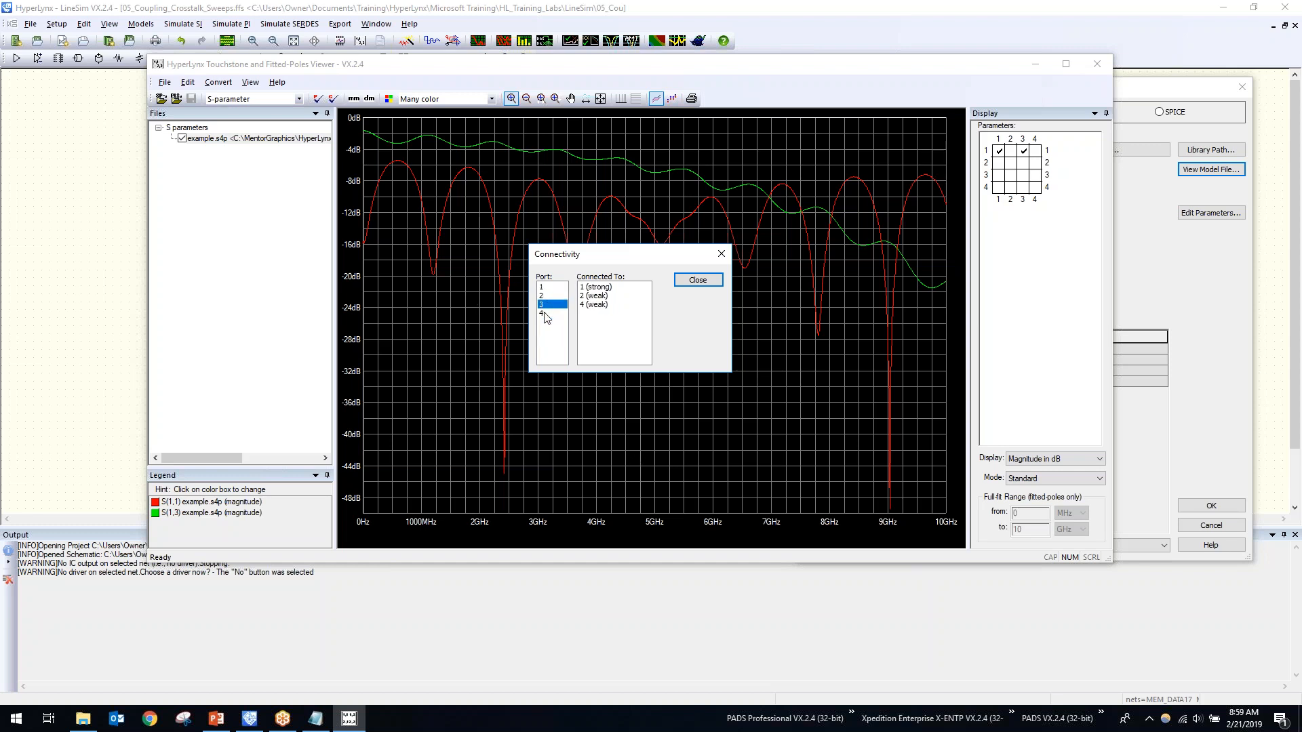
click(546, 314)
click(548, 305)
click(548, 296)
click(547, 288)
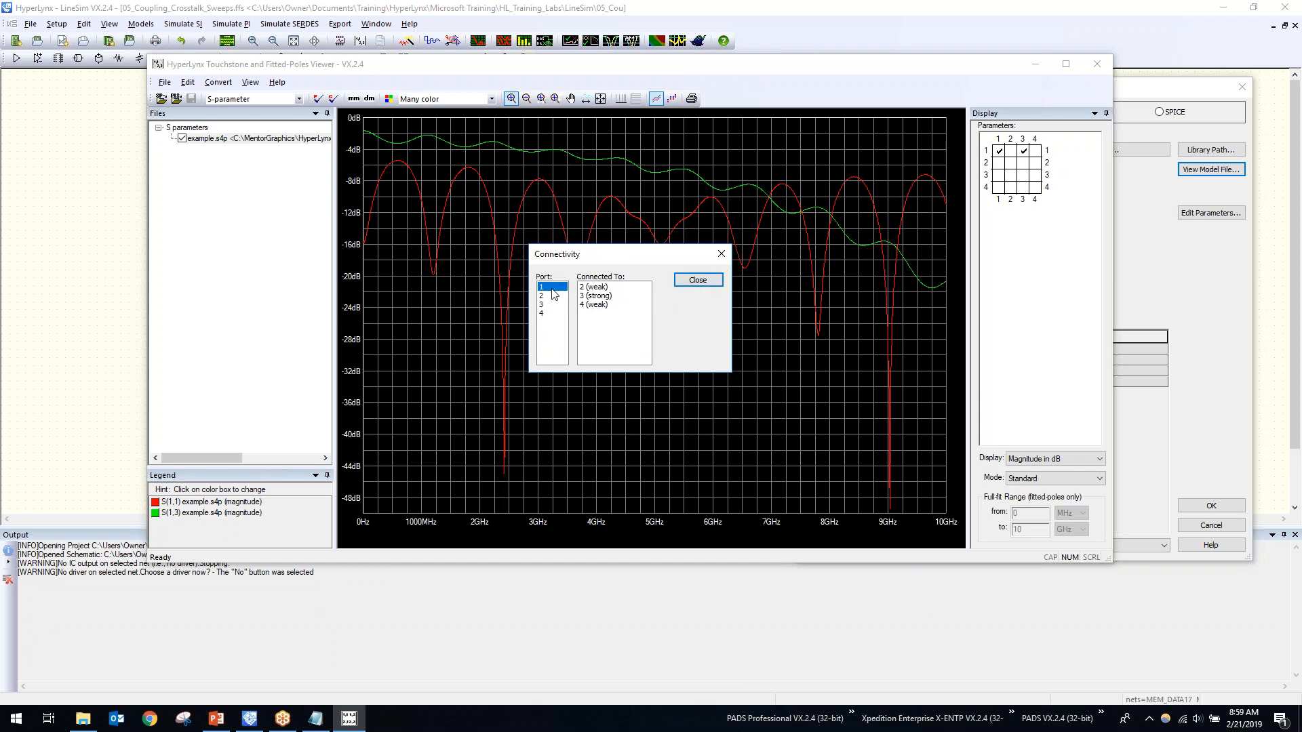
click(698, 279)
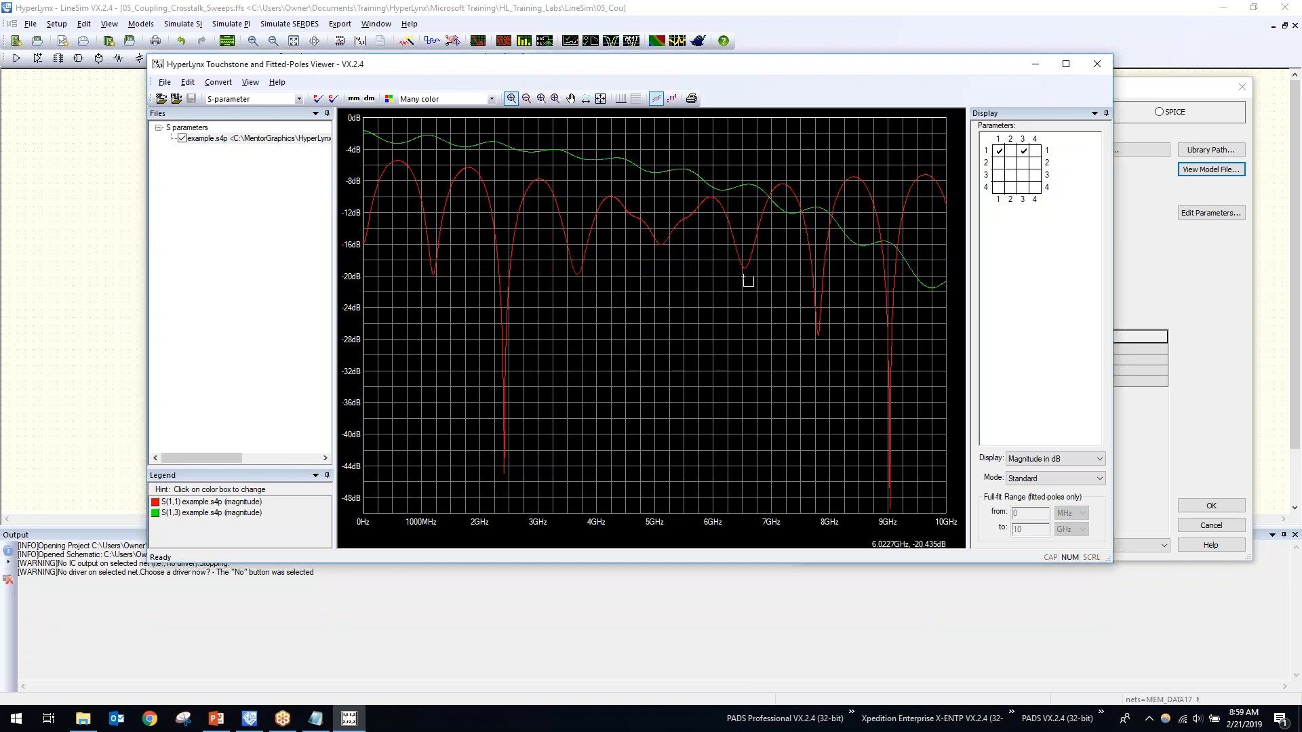
click(1098, 64)
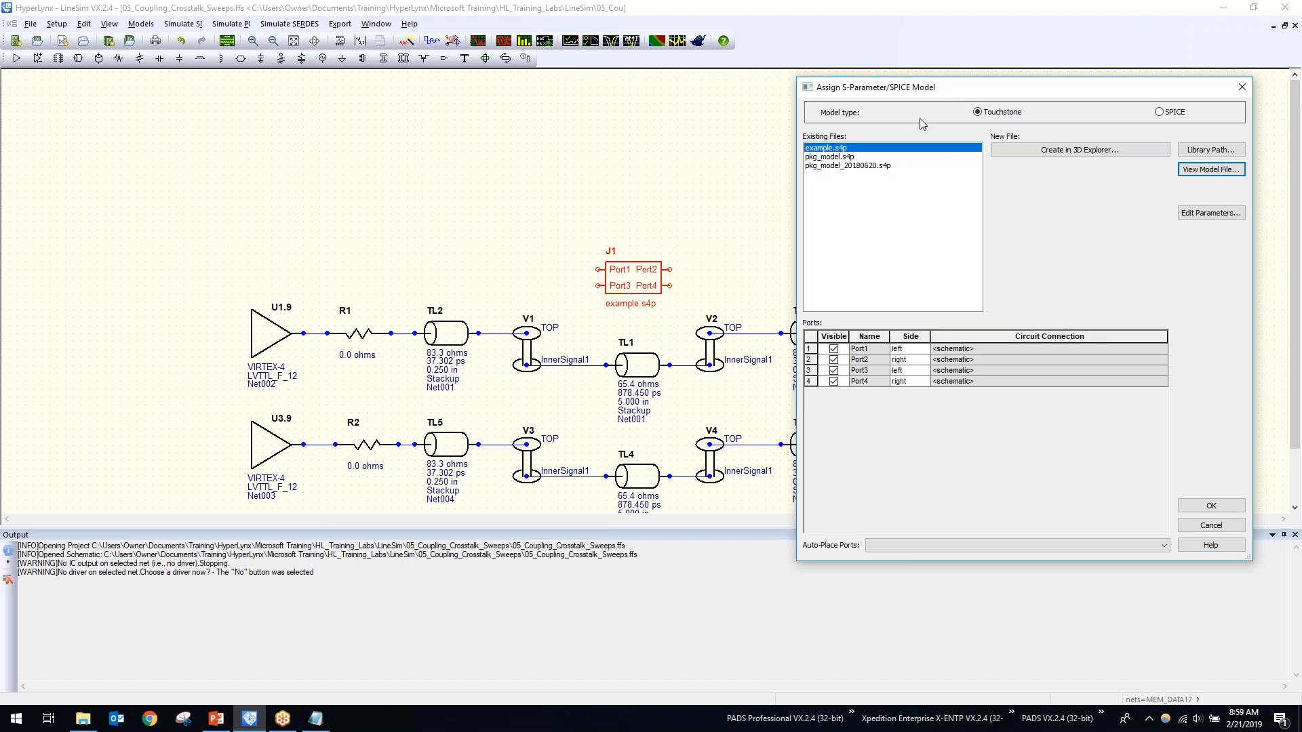
Set J1's Port2 to the left side and Port3 to the right side in the model assignment.
click(925, 360)
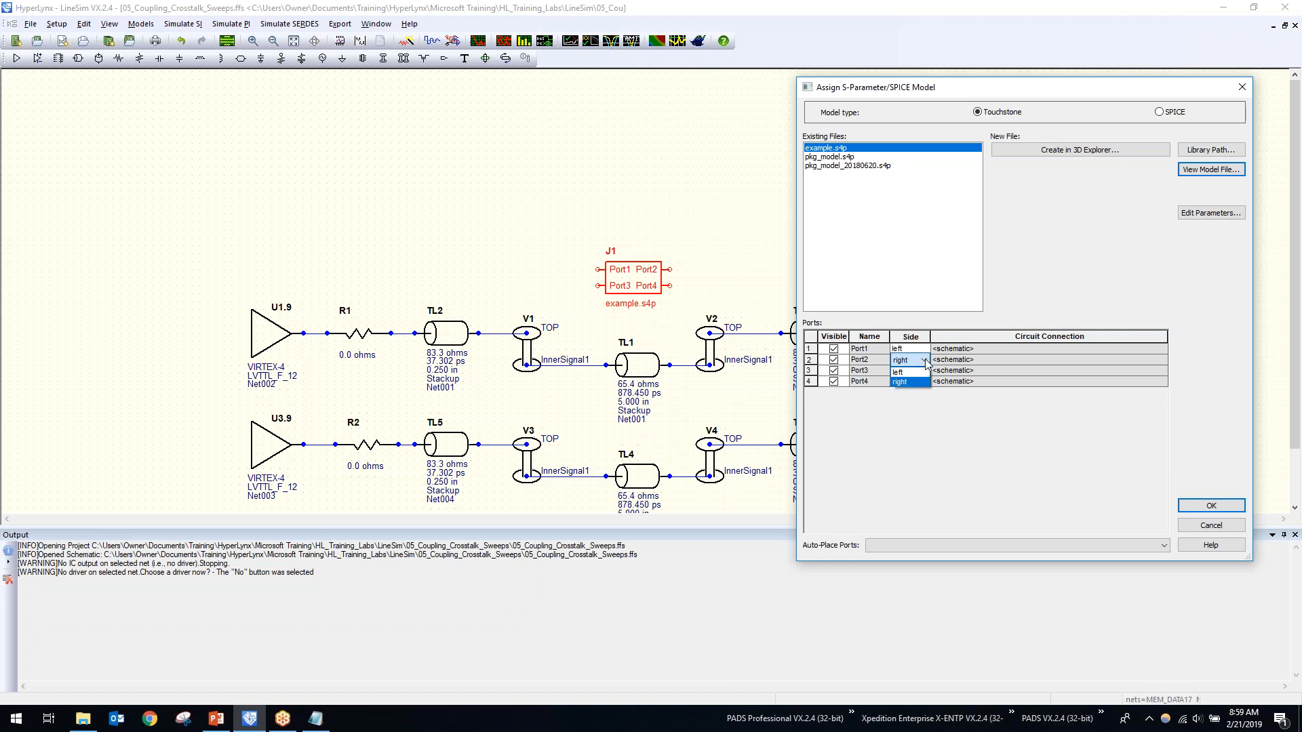
click(908, 371)
click(928, 373)
click(925, 370)
click(905, 392)
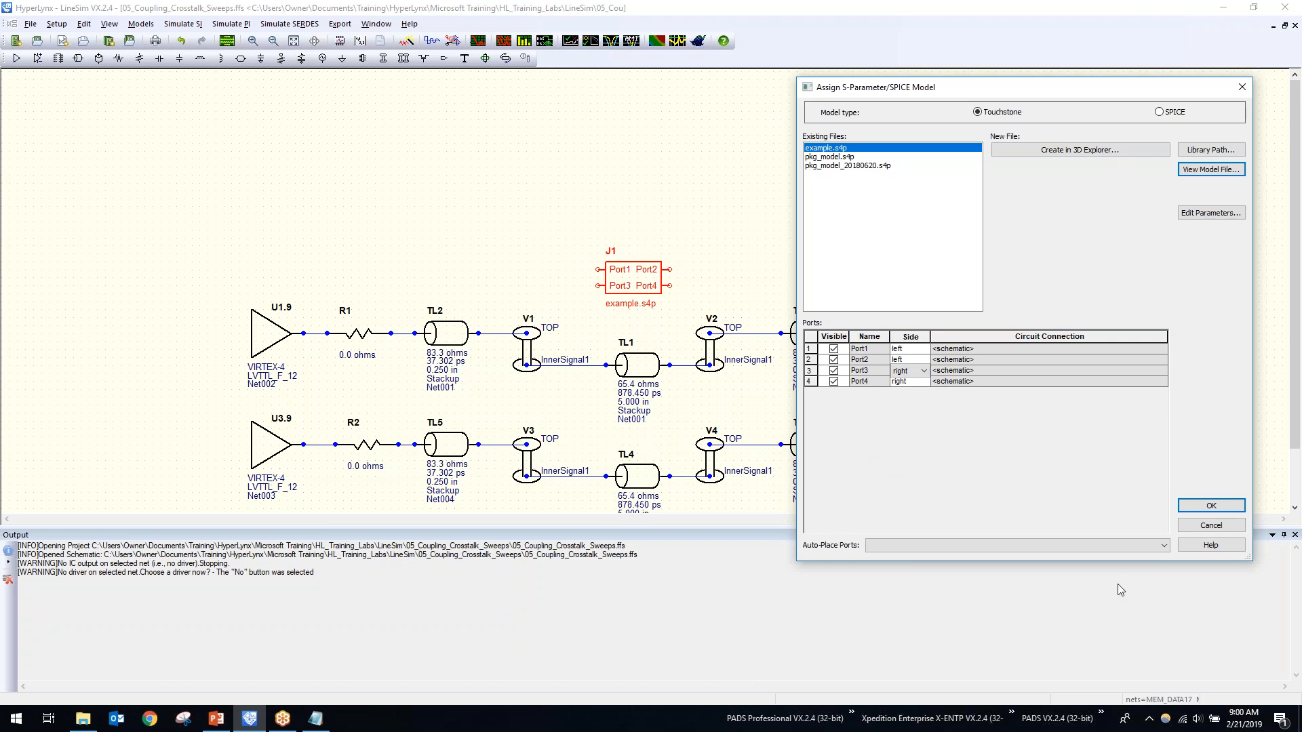
click(1200, 510)
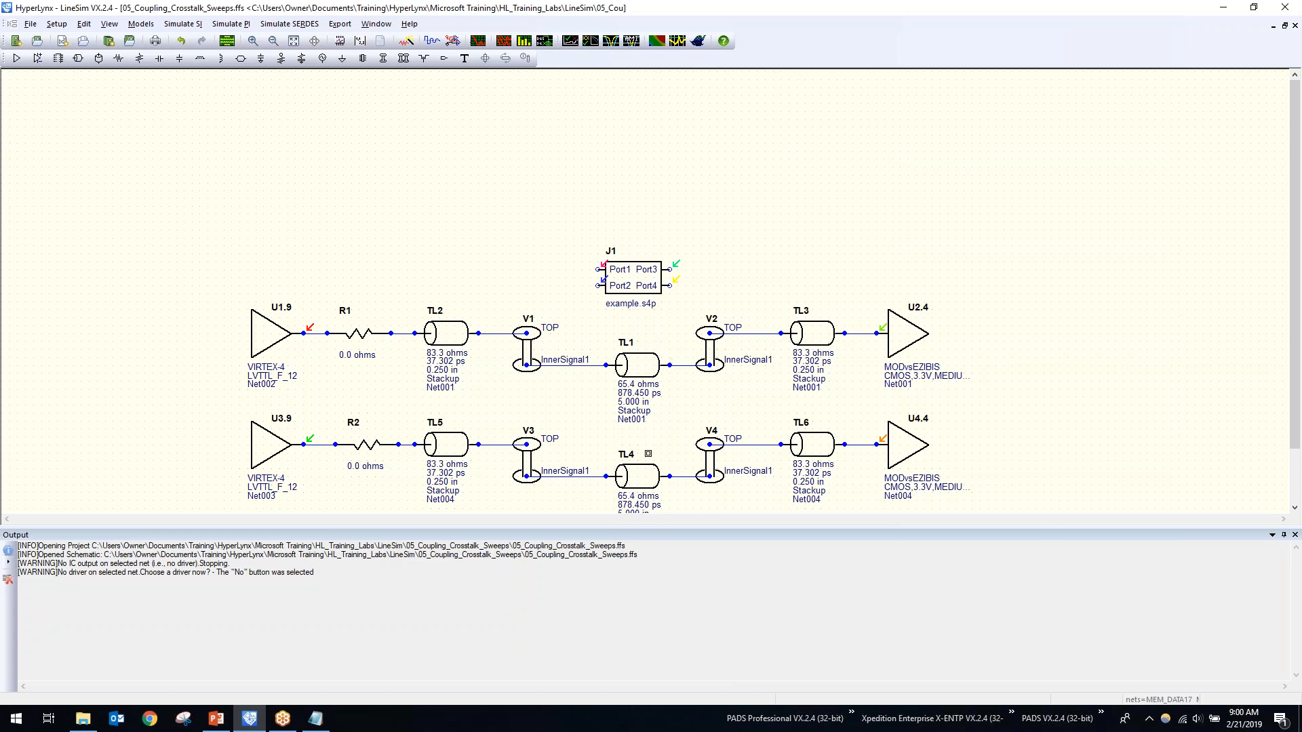
Delete transmission lines TL1 and TL4 and try to connect J1 directly to the vias.
click(643, 366)
key(Delete)
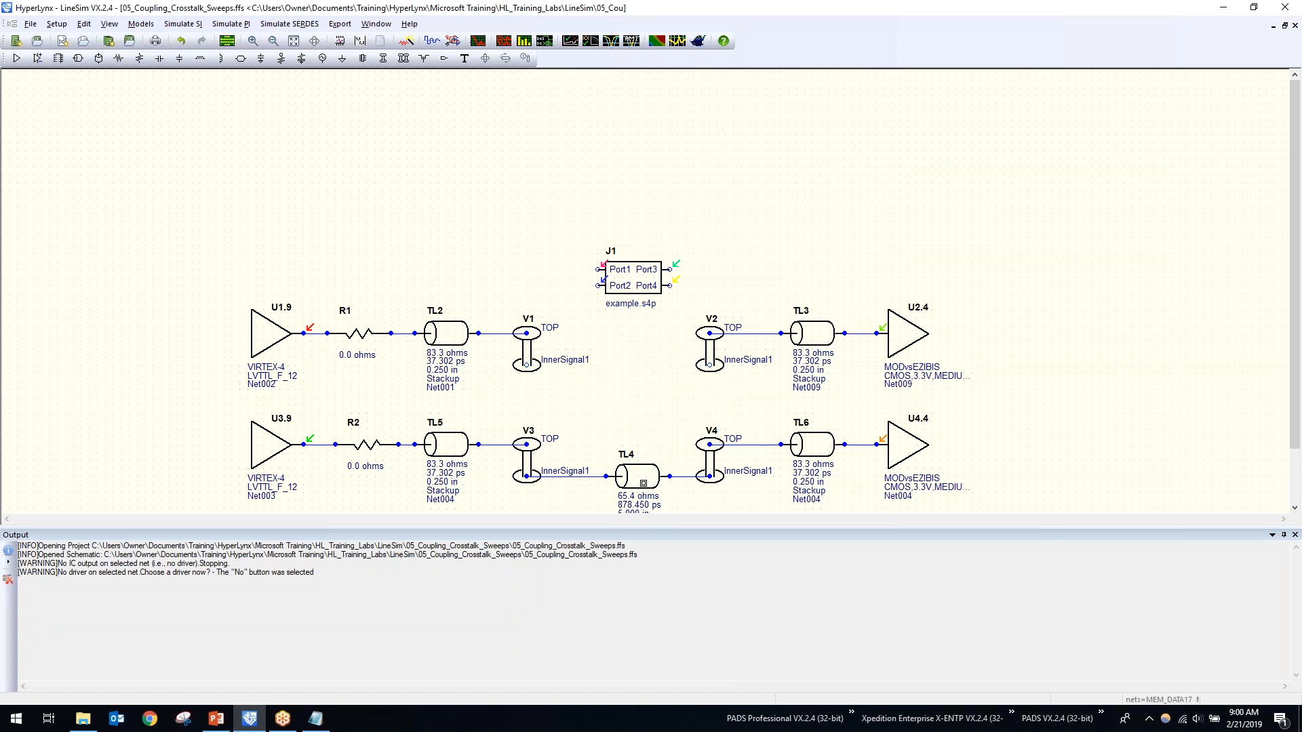
click(642, 483)
key(Delete)
mouse_move(648, 269)
mouse_down()
mouse_move(632, 341)
mouse_move(568, 374)
mouse_move(652, 295)
mouse_up()
click(729, 388)
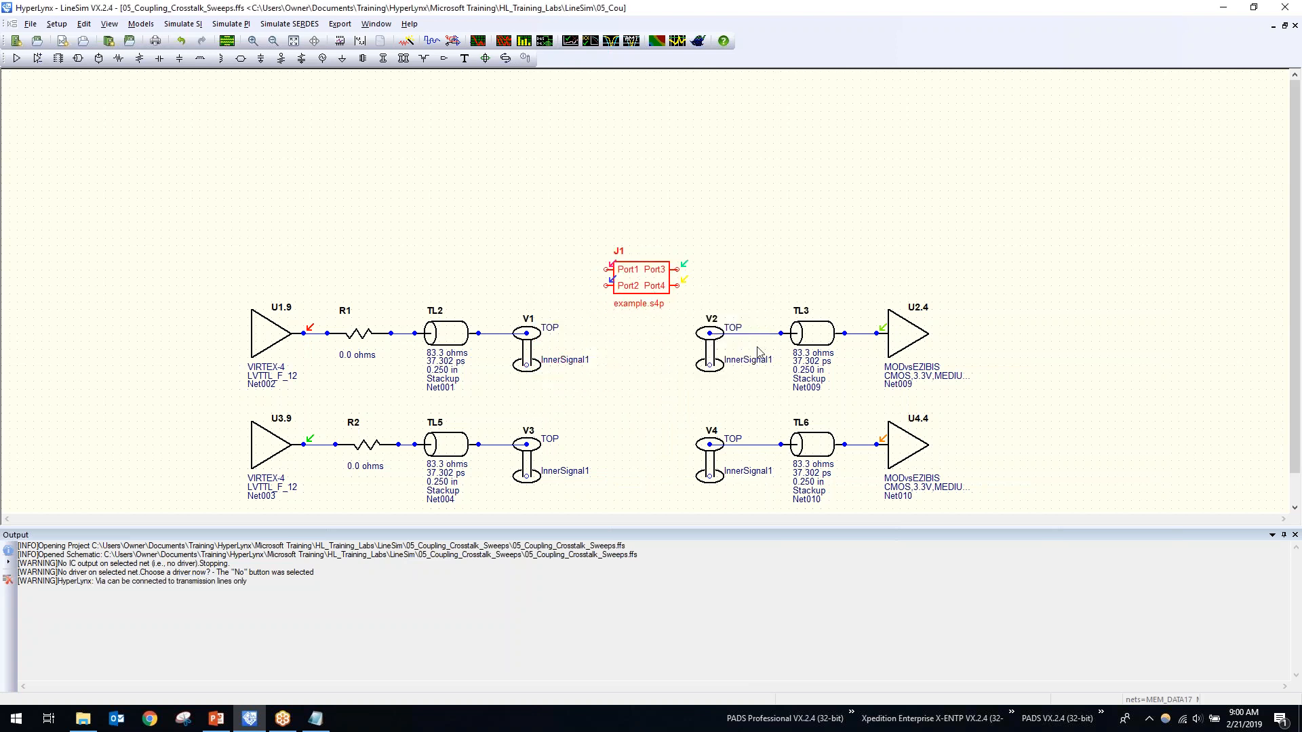
Undo the connection attempt, the TL1 and TL4 deletions and J1's port side changes.
key(ctrl+z)
key(ctrl+z)
key(ctrl+z)
key(ctrl+z)
key(ctrl+z)
key(ctrl+z)
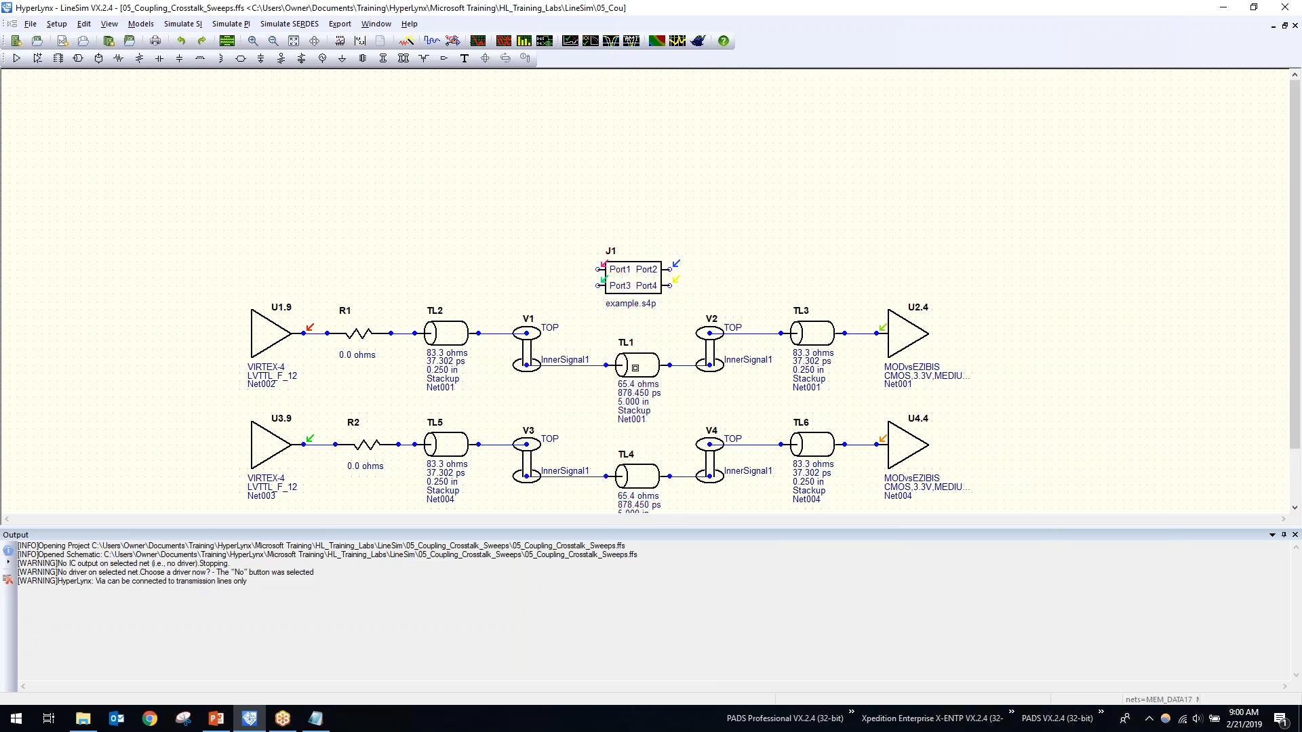
Move TL1 and TL4 closer to vias V1 and V3, and disconnect them from V2 and V4.
drag(632, 384, 592, 384)
drag(638, 470, 591, 470)
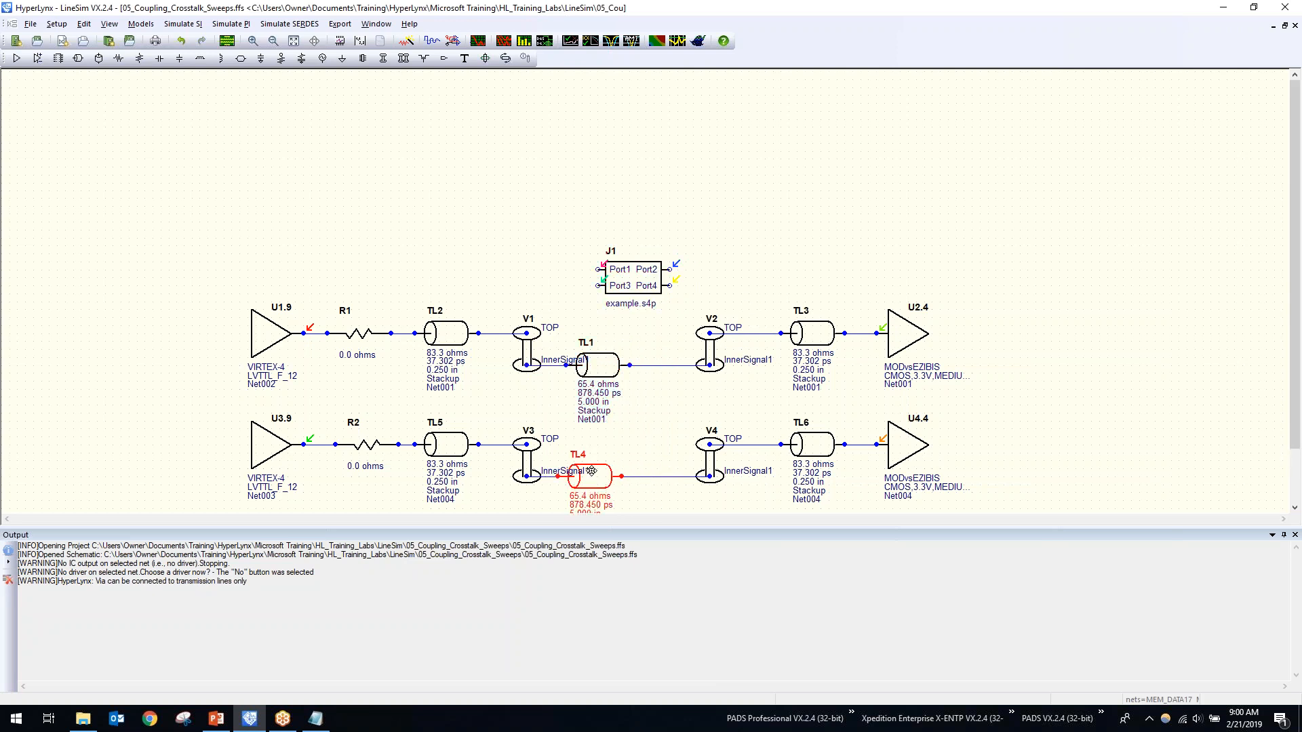
click(692, 316)
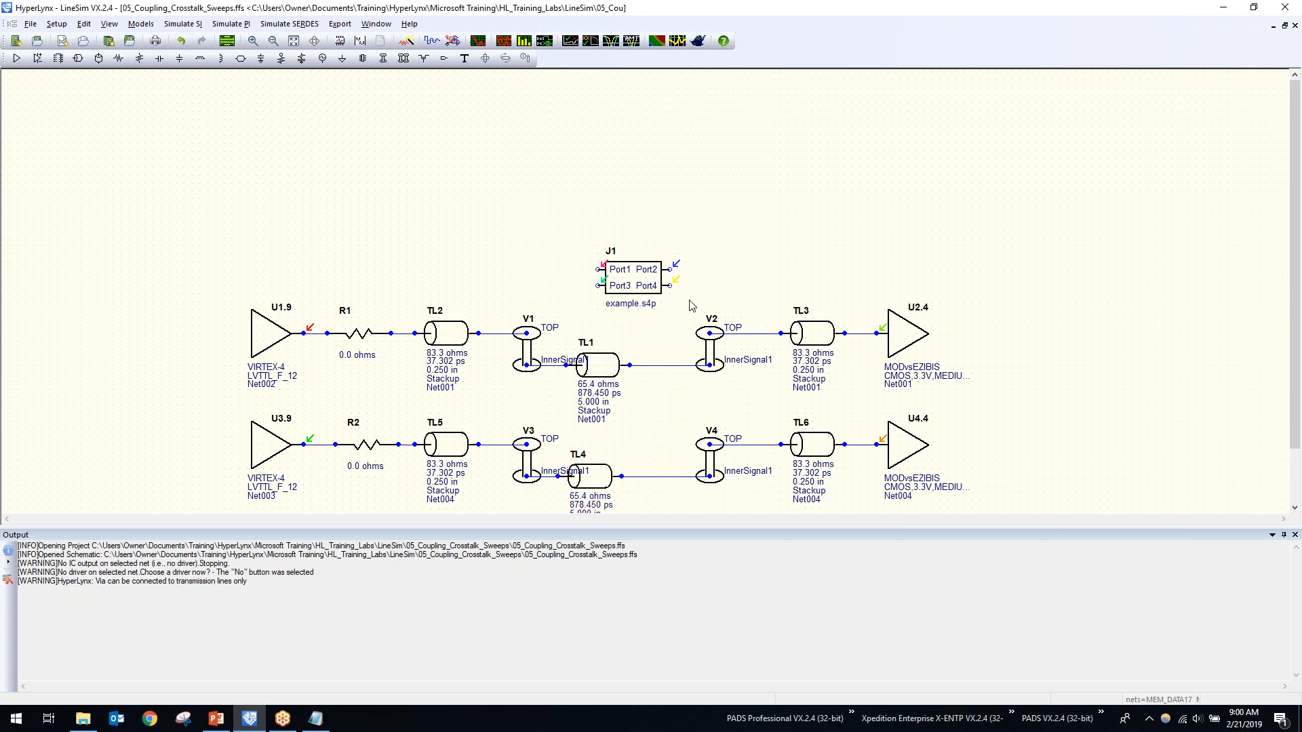
click(672, 363)
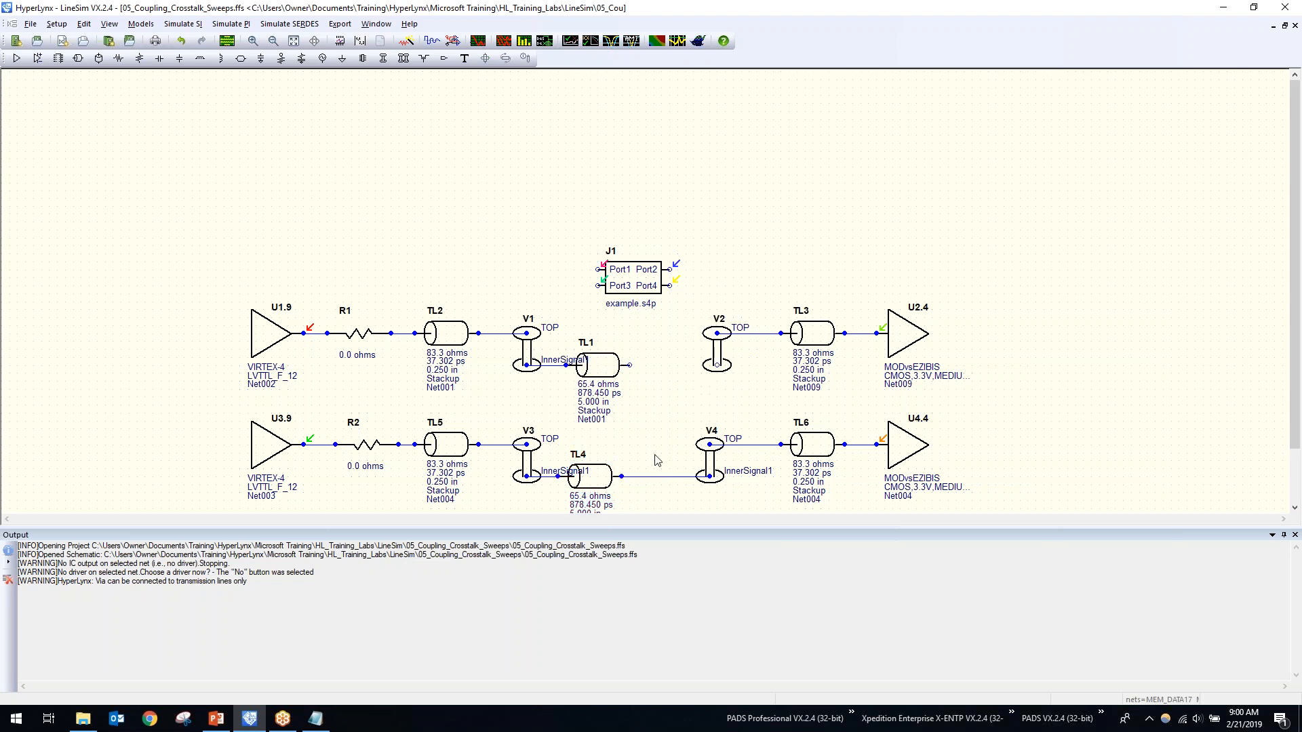
click(655, 478)
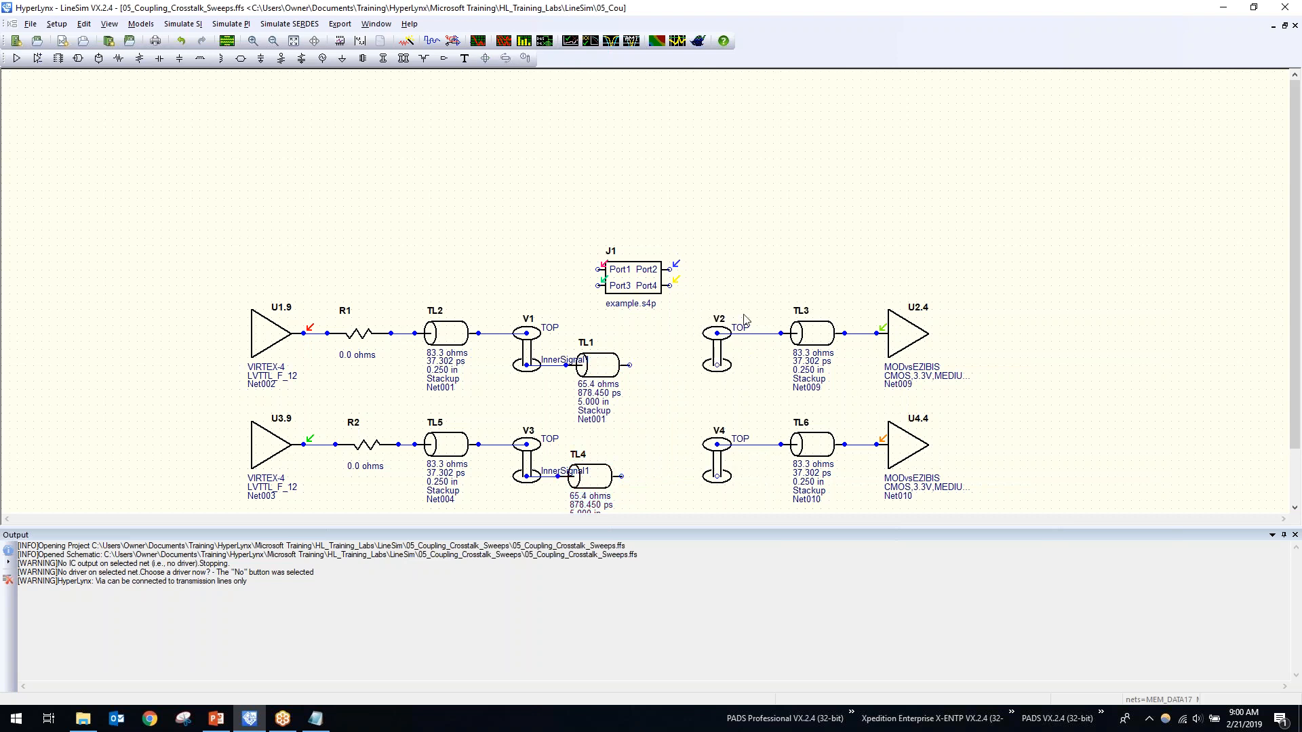
Shift V2, V4, TL3, TL6 and both receivers right, and place J1 in the gap with Port1 wired to TL1 and Port3 to TL4.
drag(740, 342, 923, 457)
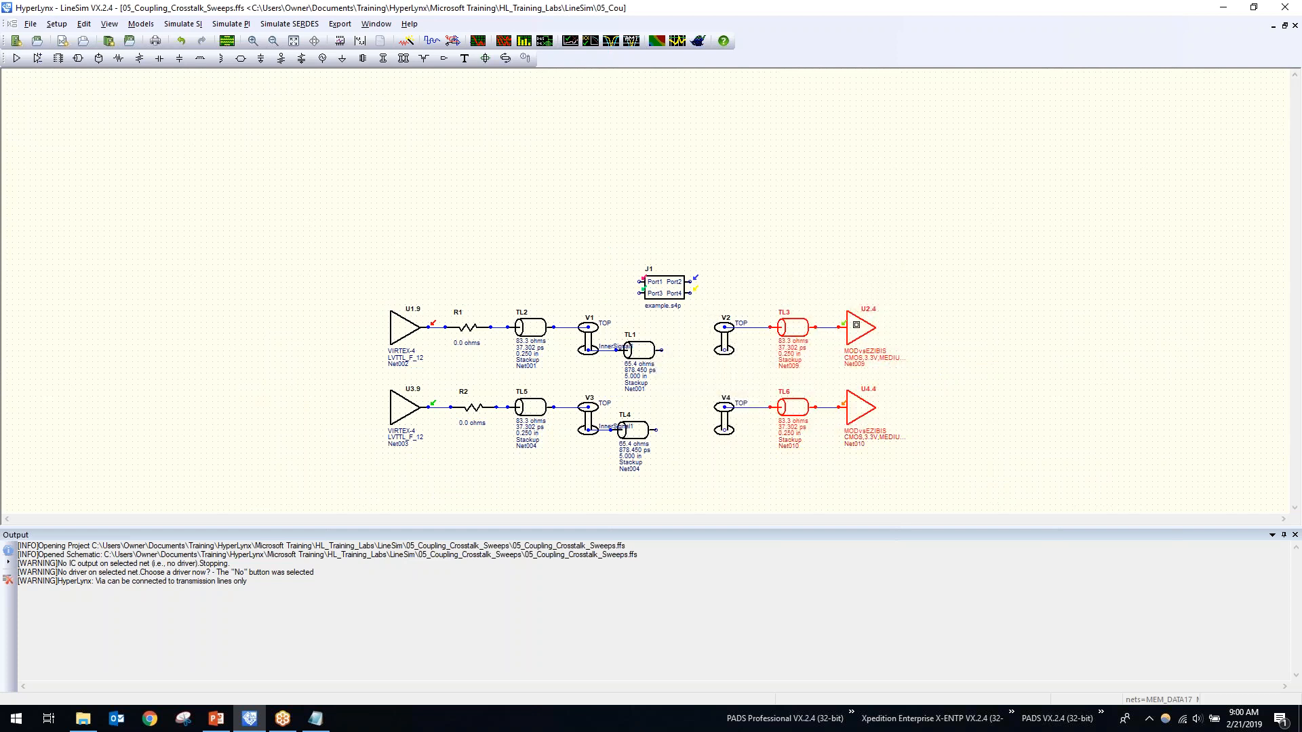
drag(793, 325, 895, 327)
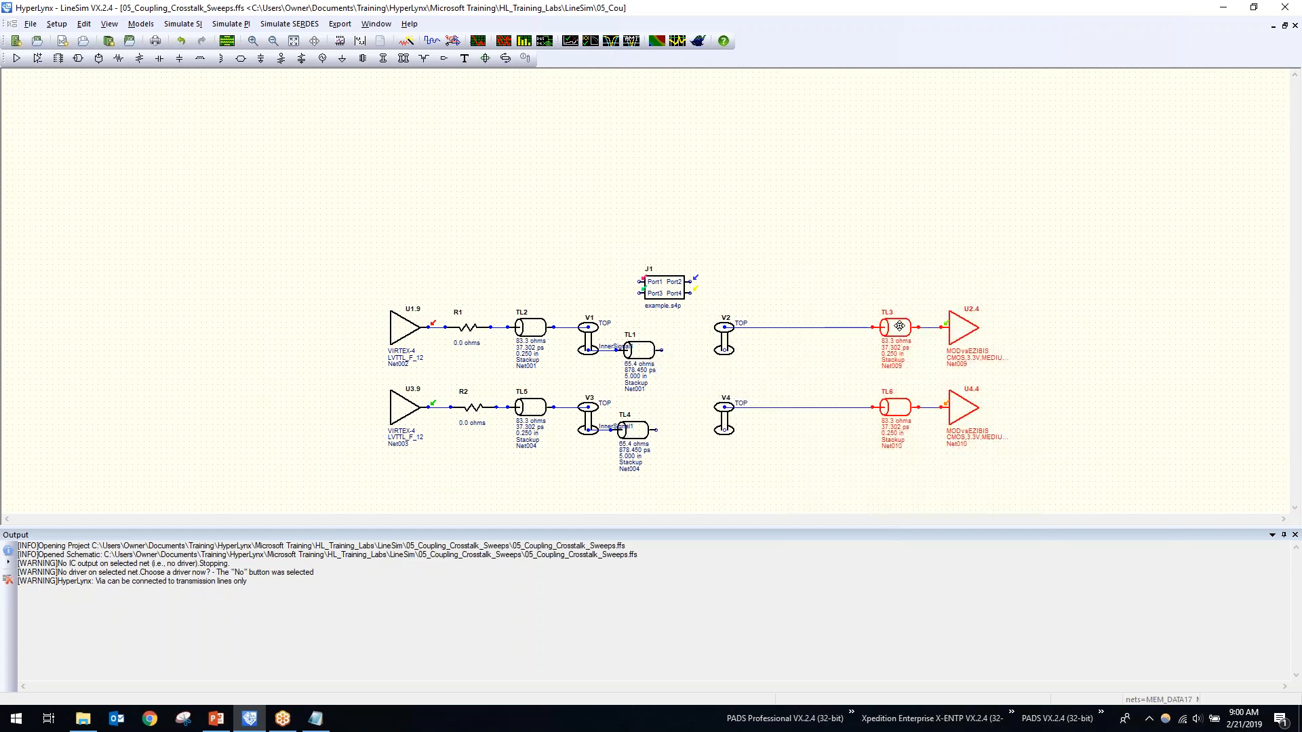
click(721, 340)
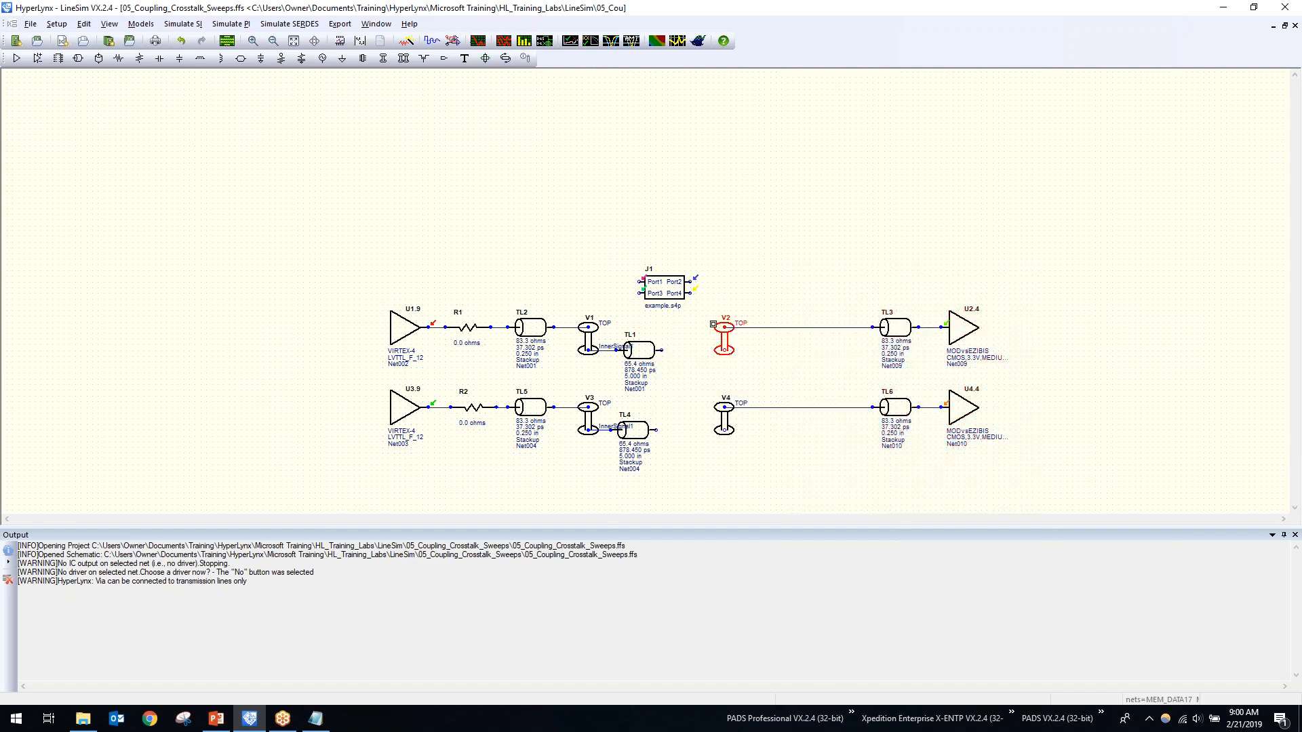
drag(706, 306, 772, 469)
drag(730, 420, 836, 419)
drag(677, 290, 723, 397)
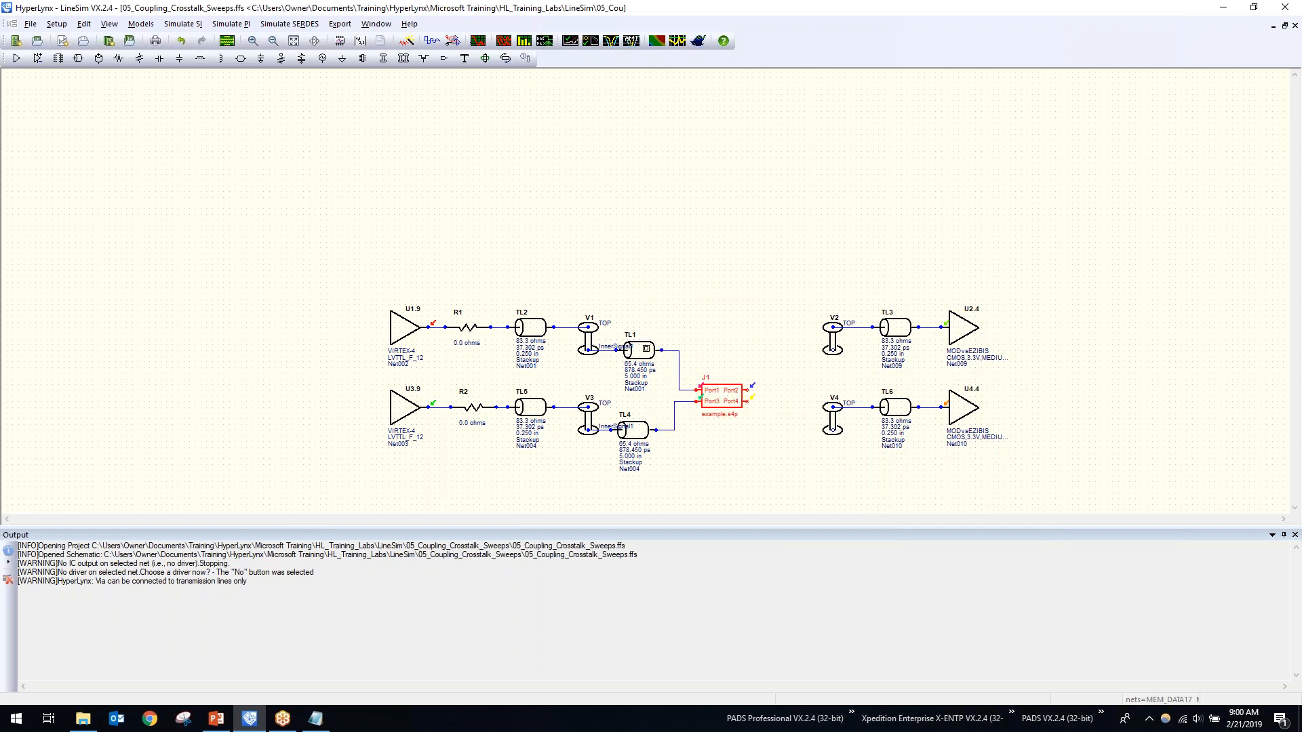
Copy TL1 and TL4, and wire the copies from J1's Port2 to V2 and from Port4 to V4.
click(648, 350)
ctrl+click(624, 429)
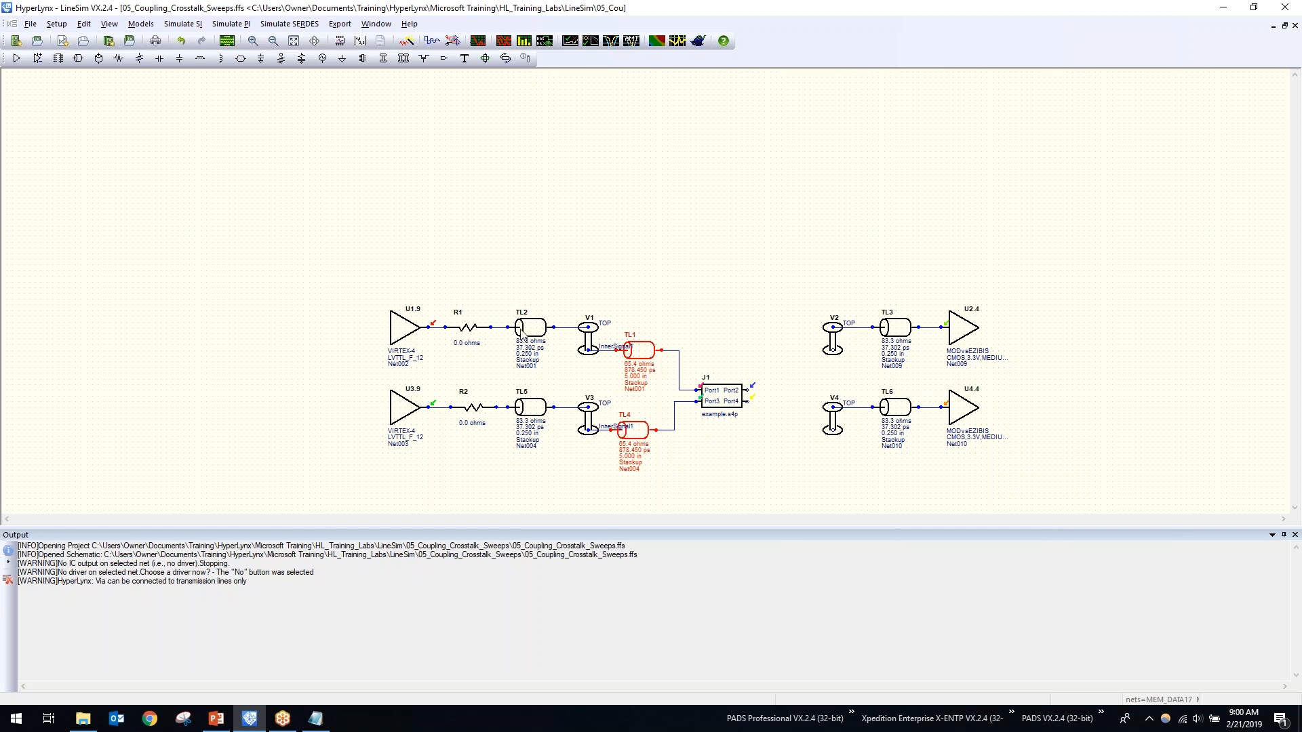
key(ctrl+c)
key(ctrl+v)
drag(63, 129, 781, 340)
mouse_move(729, 401)
mouse_down()
mouse_move(732, 339)
mouse_move(728, 408)
mouse_move(721, 391)
mouse_up()
click(789, 416)
mouse_move(788, 417)
mouse_down()
mouse_move(816, 426)
mouse_move(779, 430)
mouse_up()
mouse_move(781, 335)
mouse_down()
mouse_move(818, 353)
mouse_move(783, 345)
mouse_up()
click(759, 282)
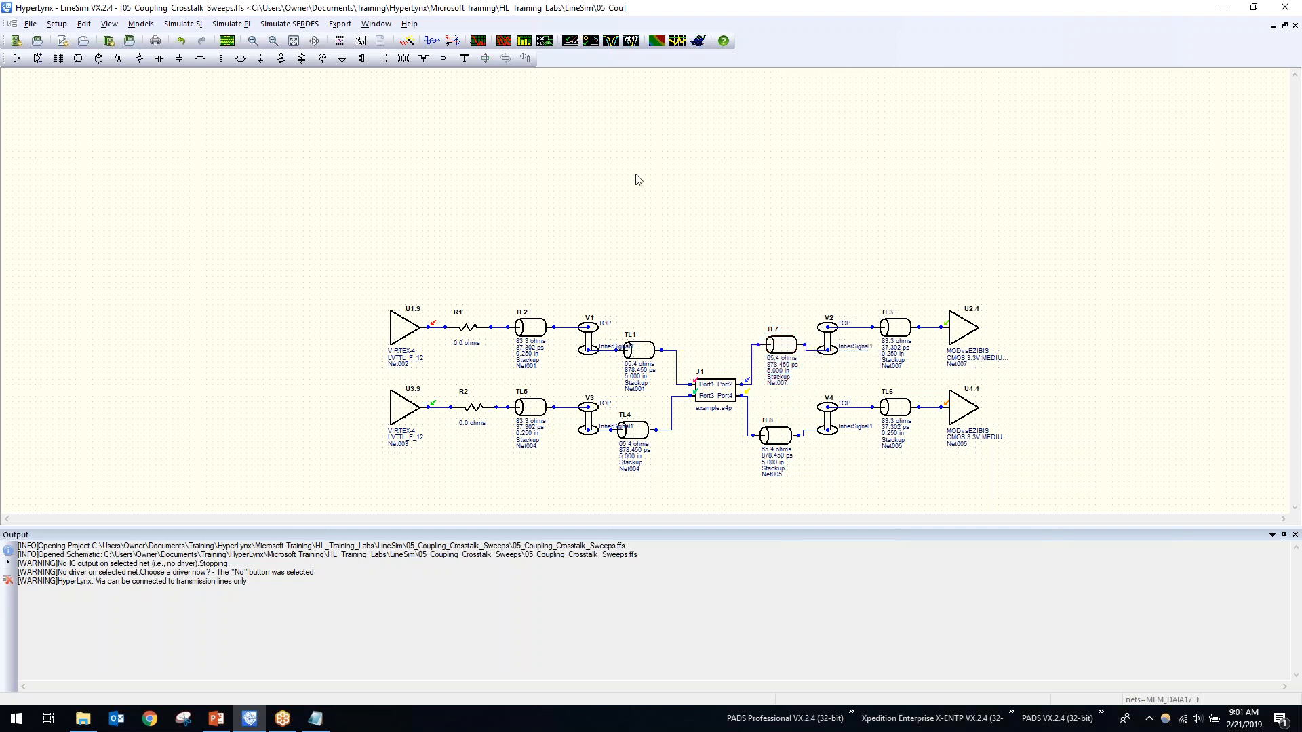
Simulate the nets with J1 in the Digital Oscilloscope using a rising edge and typical IC modeling, and enlarge the oscilloscope window.
click(478, 40)
click(455, 72)
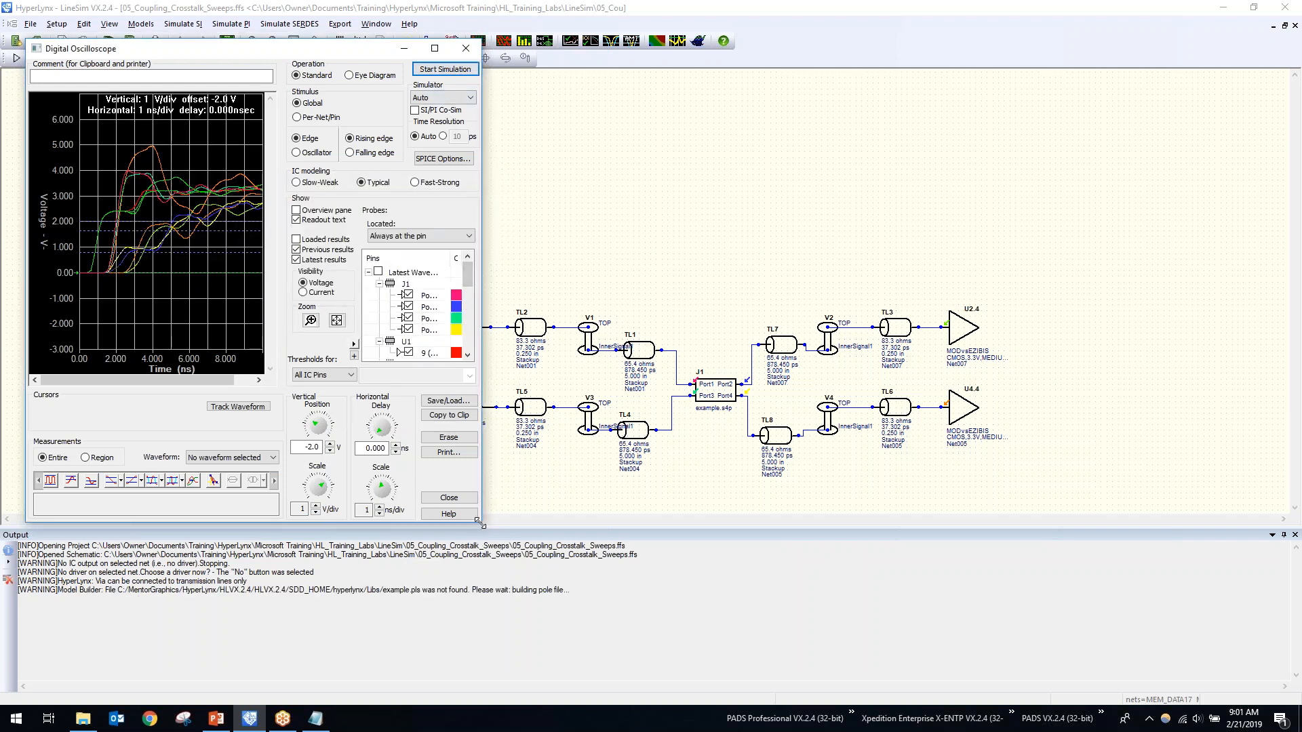
drag(481, 521, 568, 617)
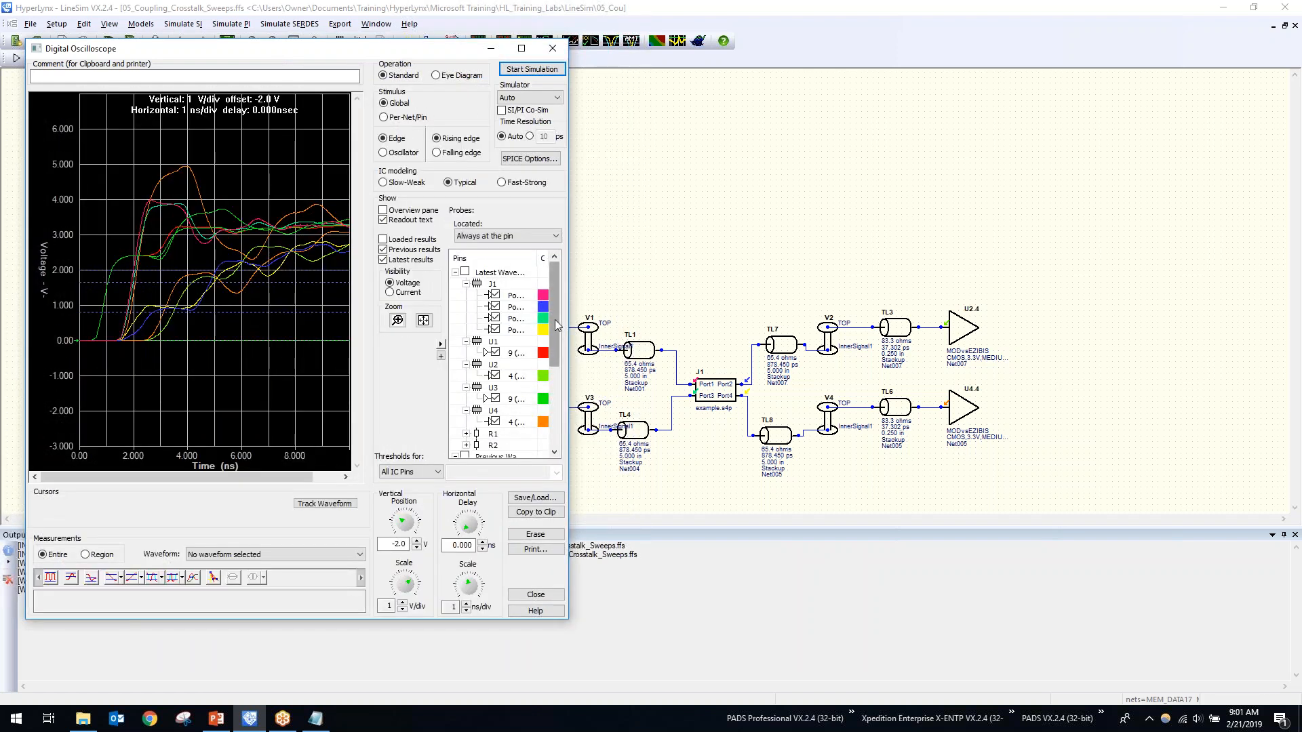
Hide all previous waveforms in the Digital Oscilloscope, leaving the latest simulation results shown, and close the oscilloscope.
scroll(461, 352, down, 3)
click(465, 377)
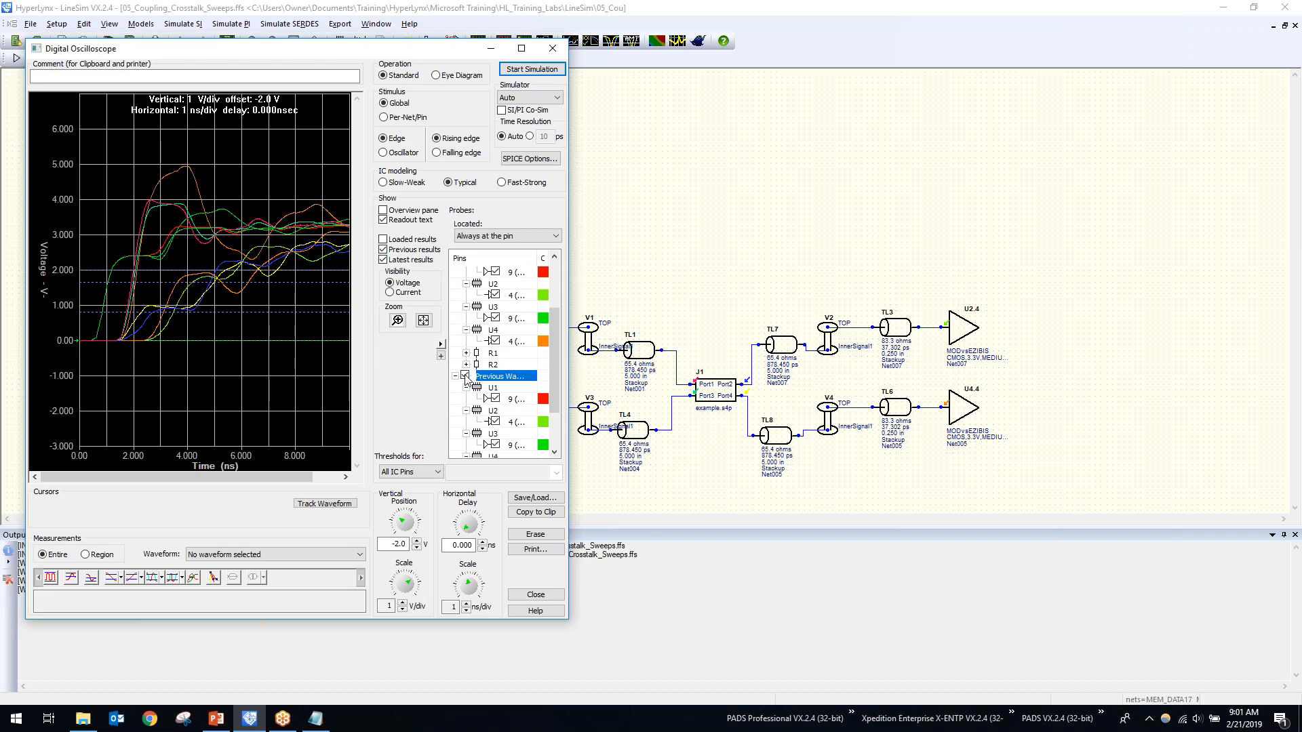
click(466, 377)
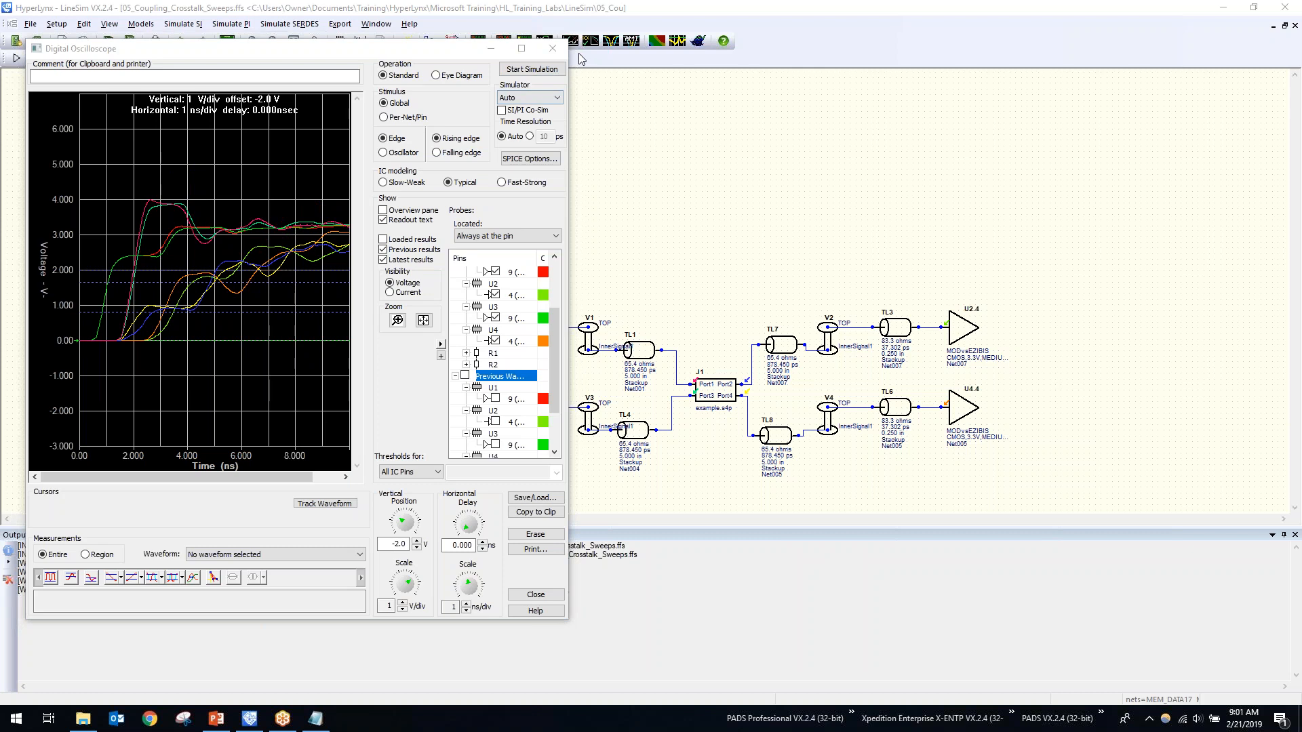
click(552, 49)
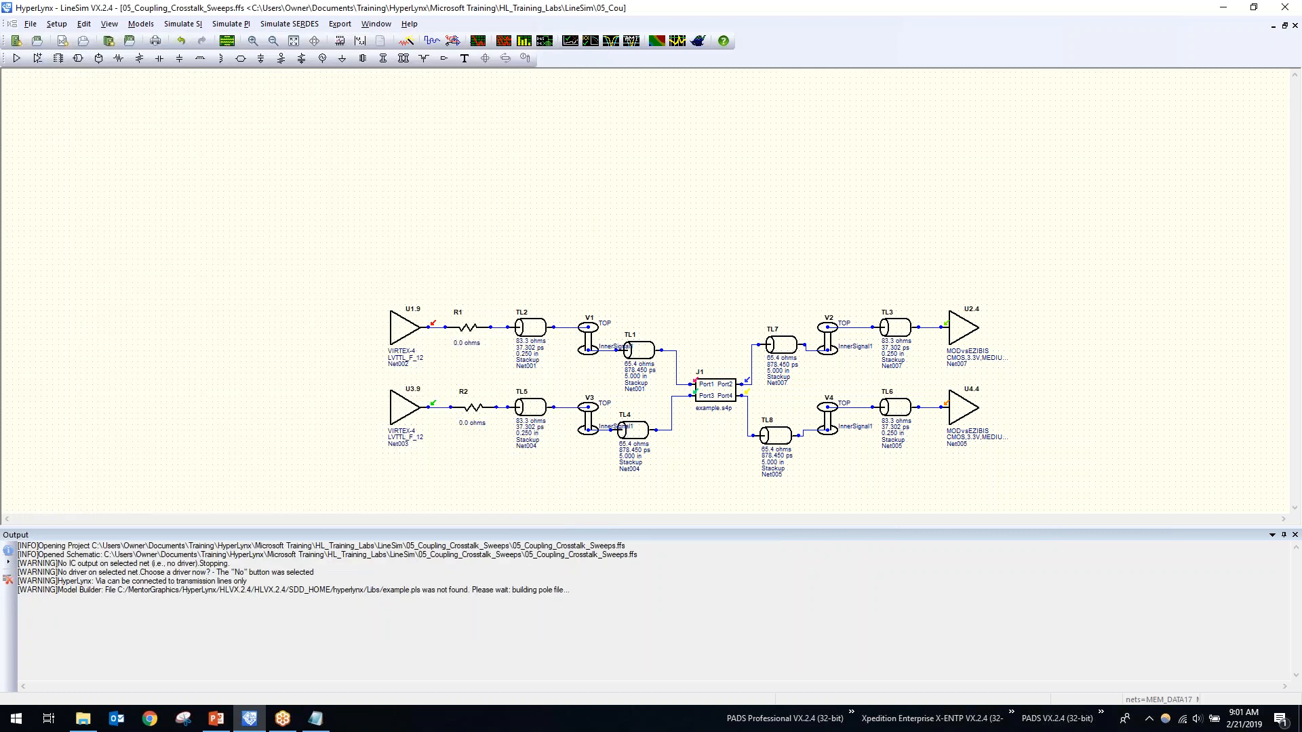
Close the 05_Coupling_Crosstalk_Sweeps schematic and return to the start page.
click(31, 23)
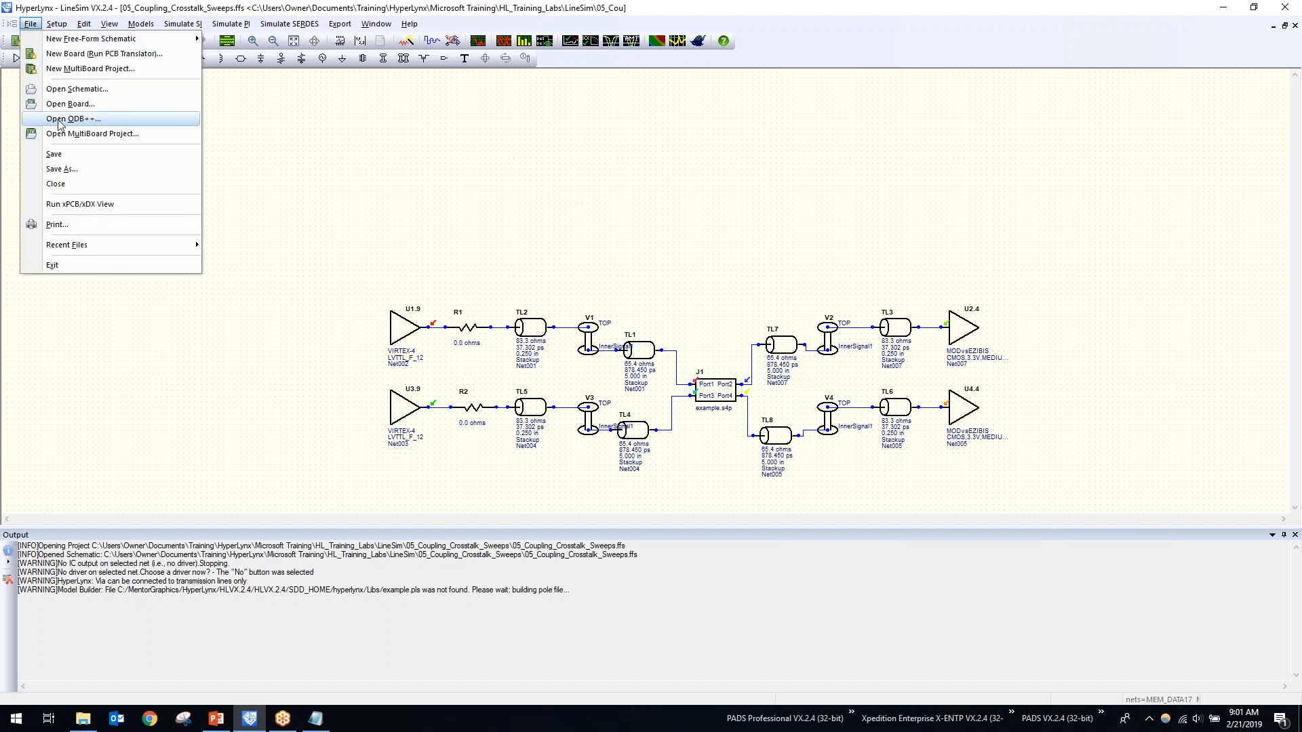
click(80, 185)
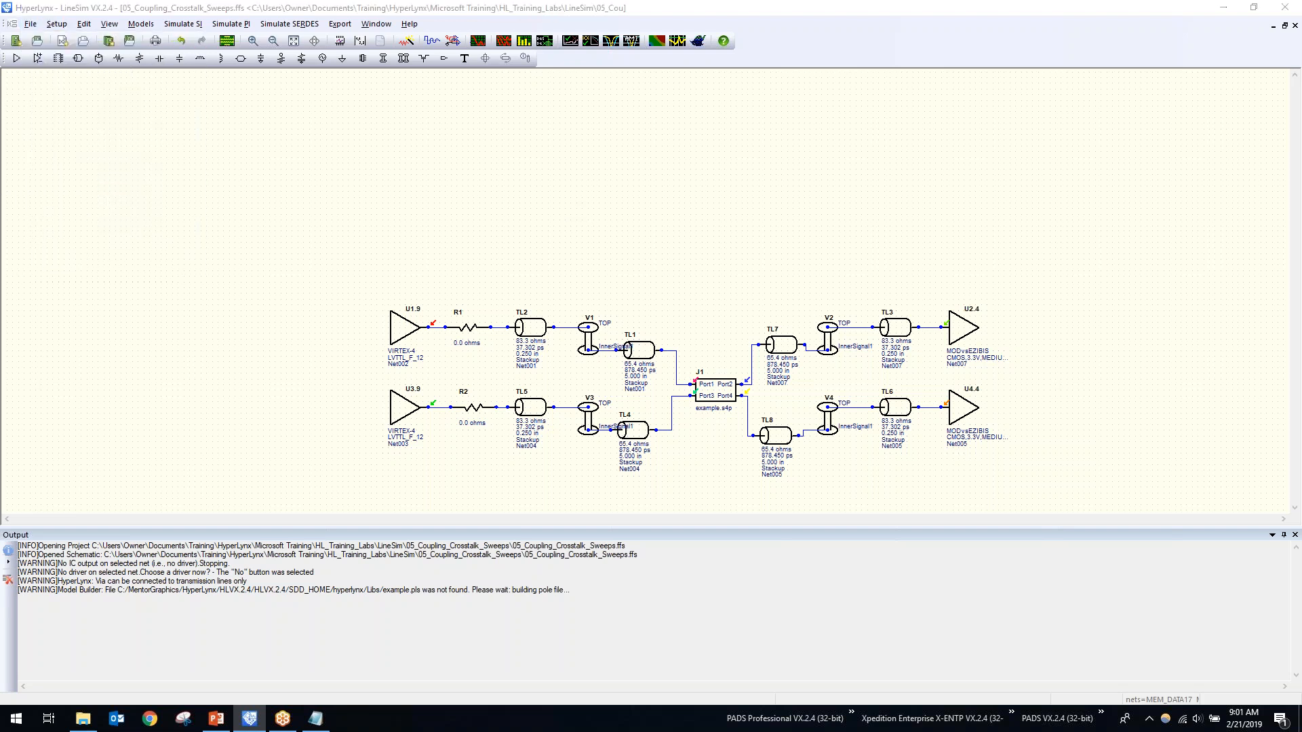
click(684, 392)
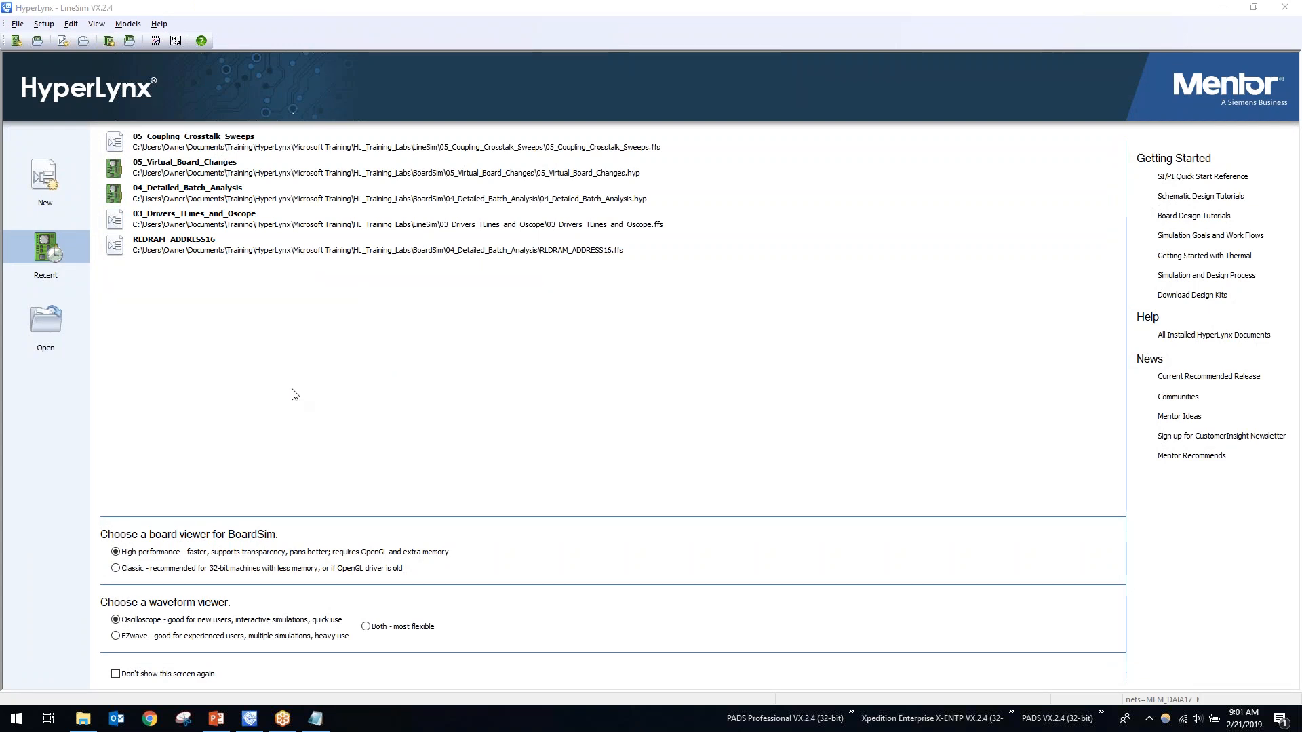
Open the recent 04_Detailed_Batch_Analysis board, restore the previous session's edits, and decline Manhattan routing for the unrouted nets.
click(234, 202)
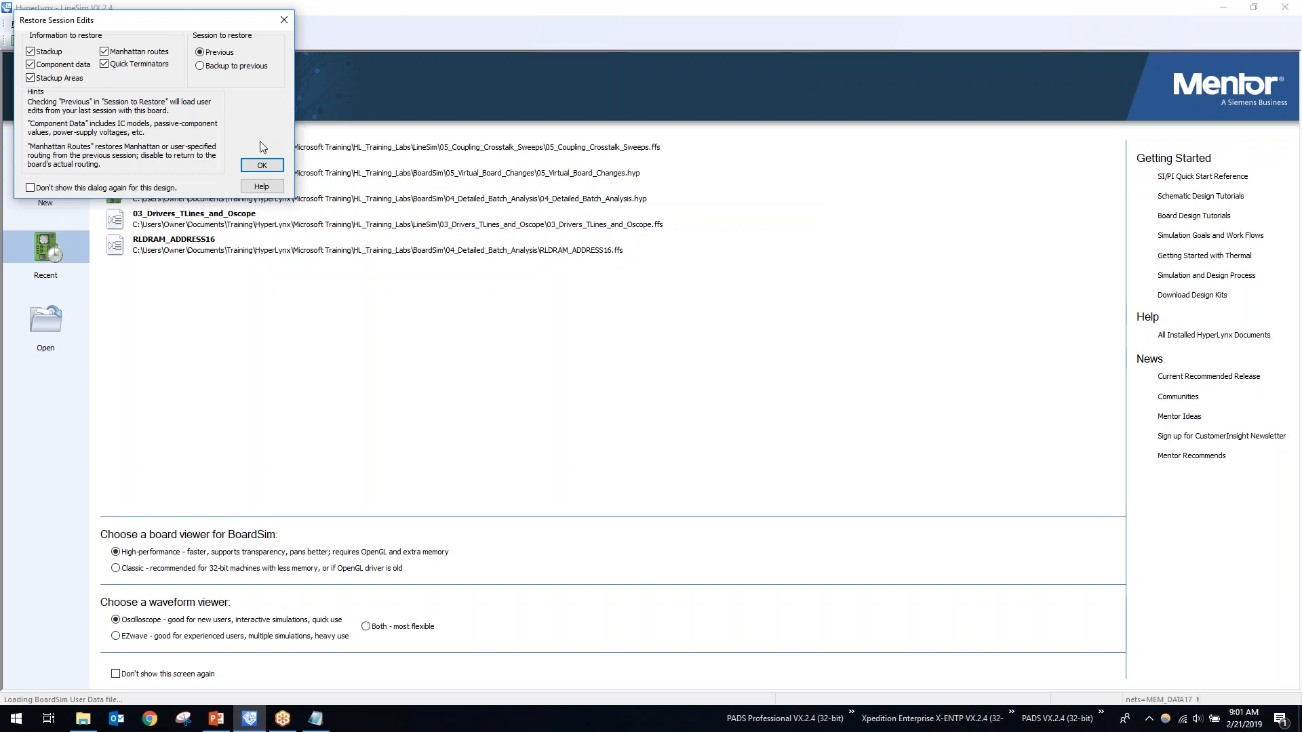
click(262, 165)
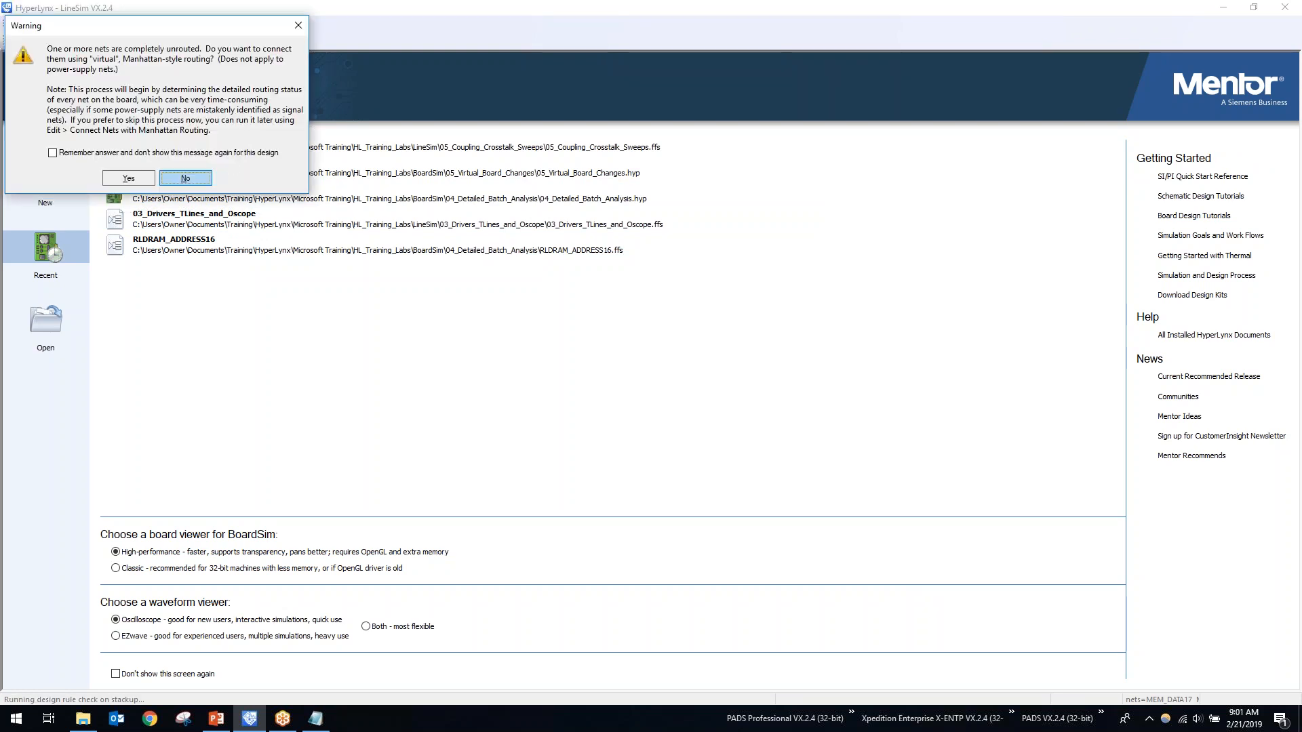
click(208, 178)
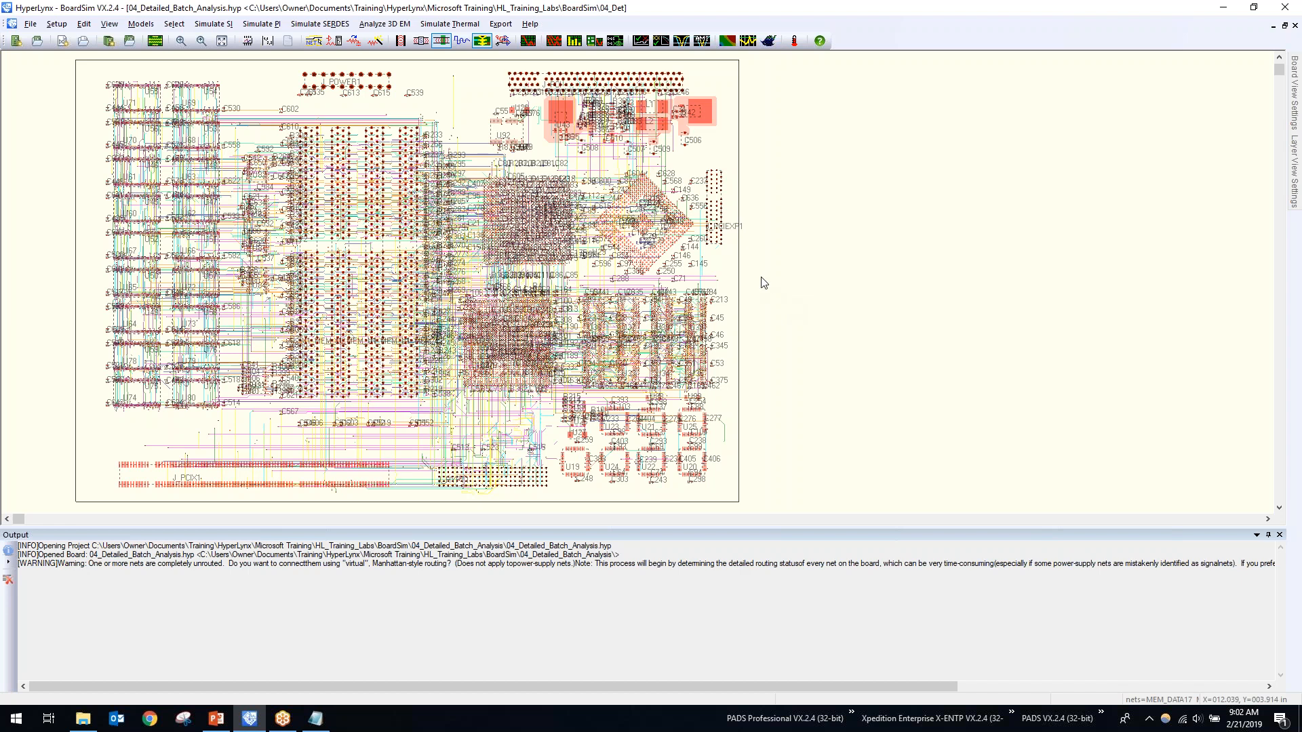
Review the board's layers, thicknesses and impedances in an enlarged Stackup Editor, and close it.
click(155, 42)
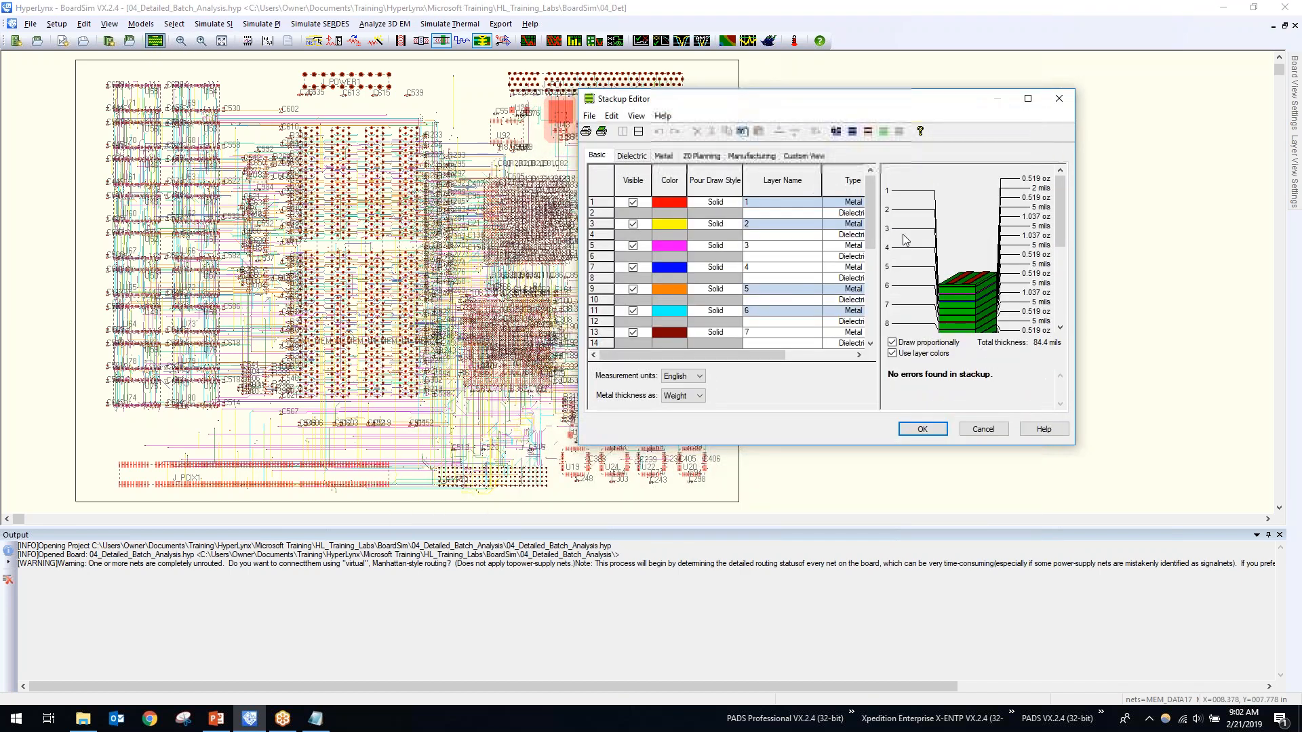
double_click(909, 100)
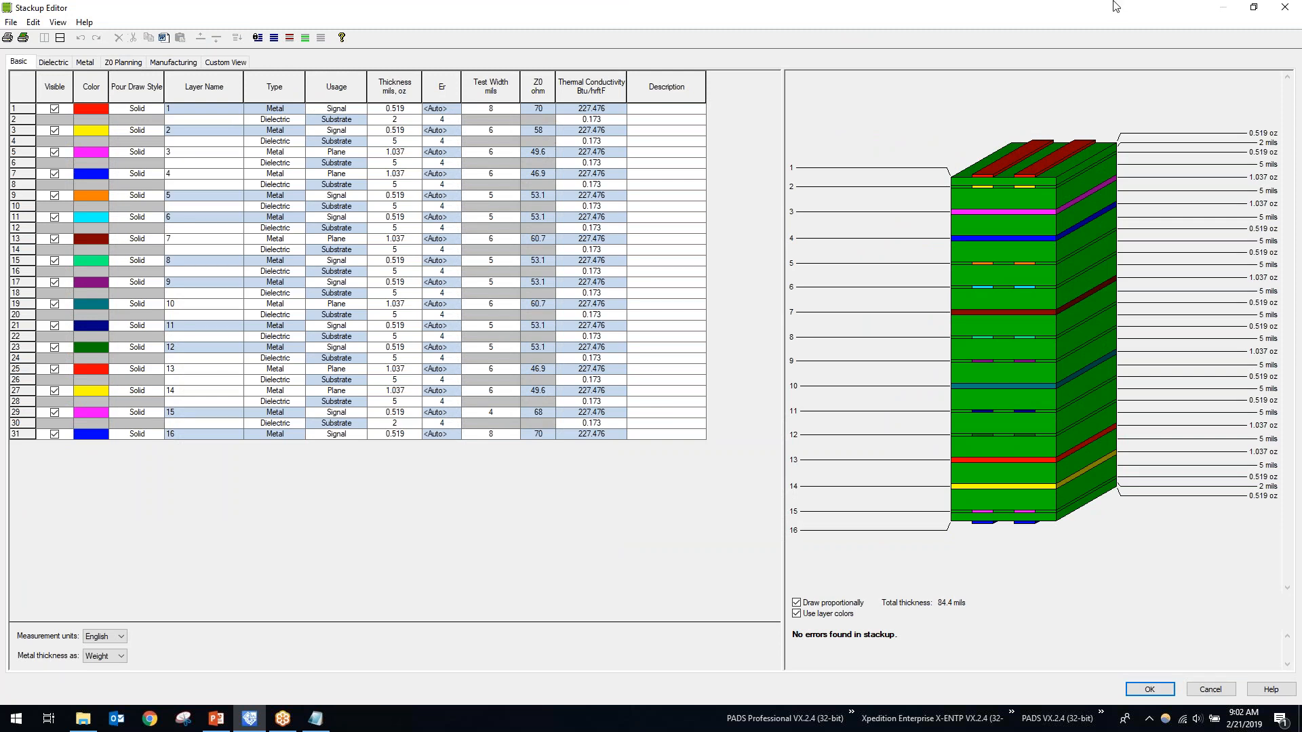
click(1285, 7)
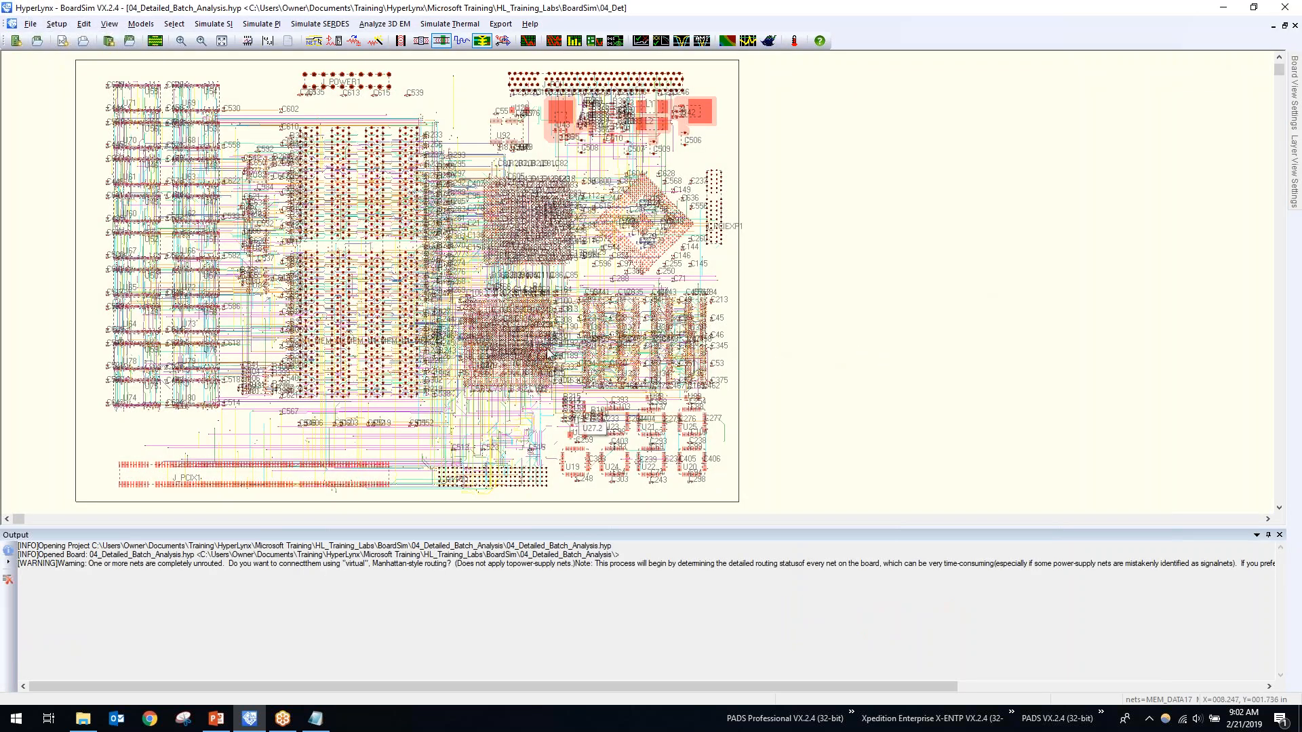
click(219, 29)
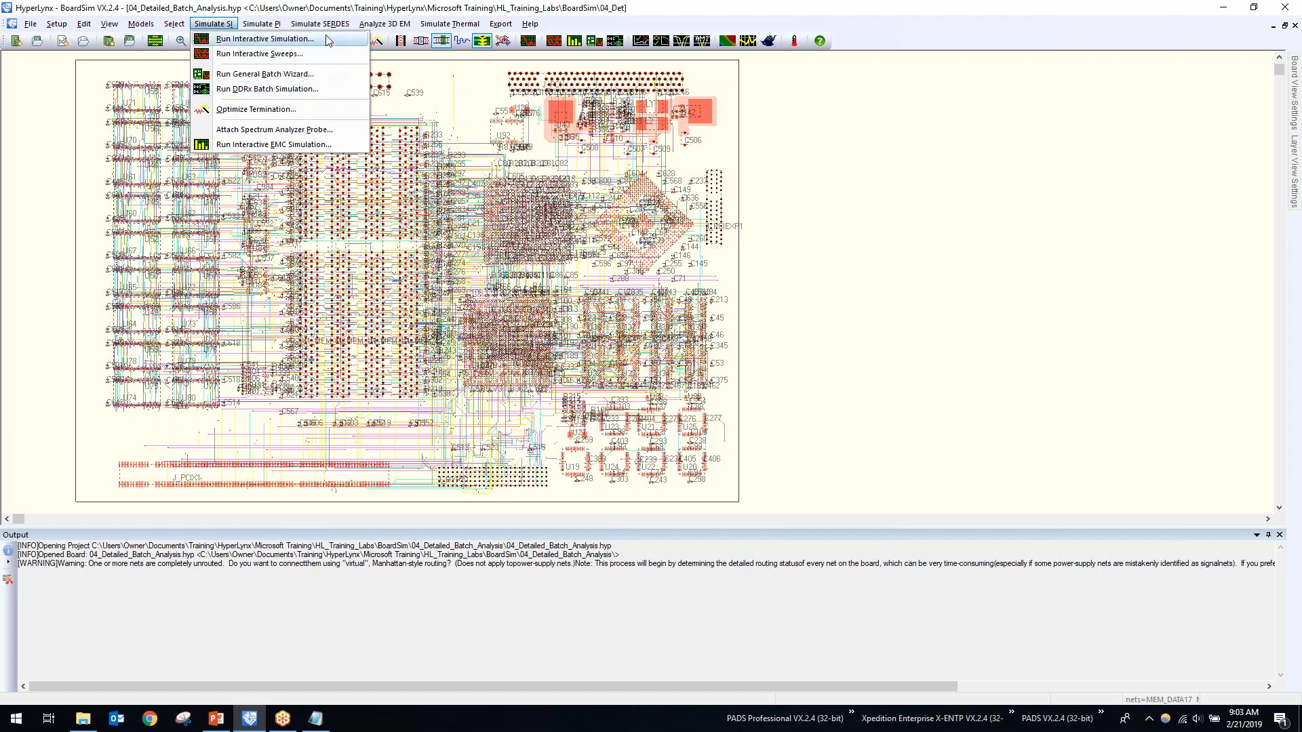
mouse_move(327, 30)
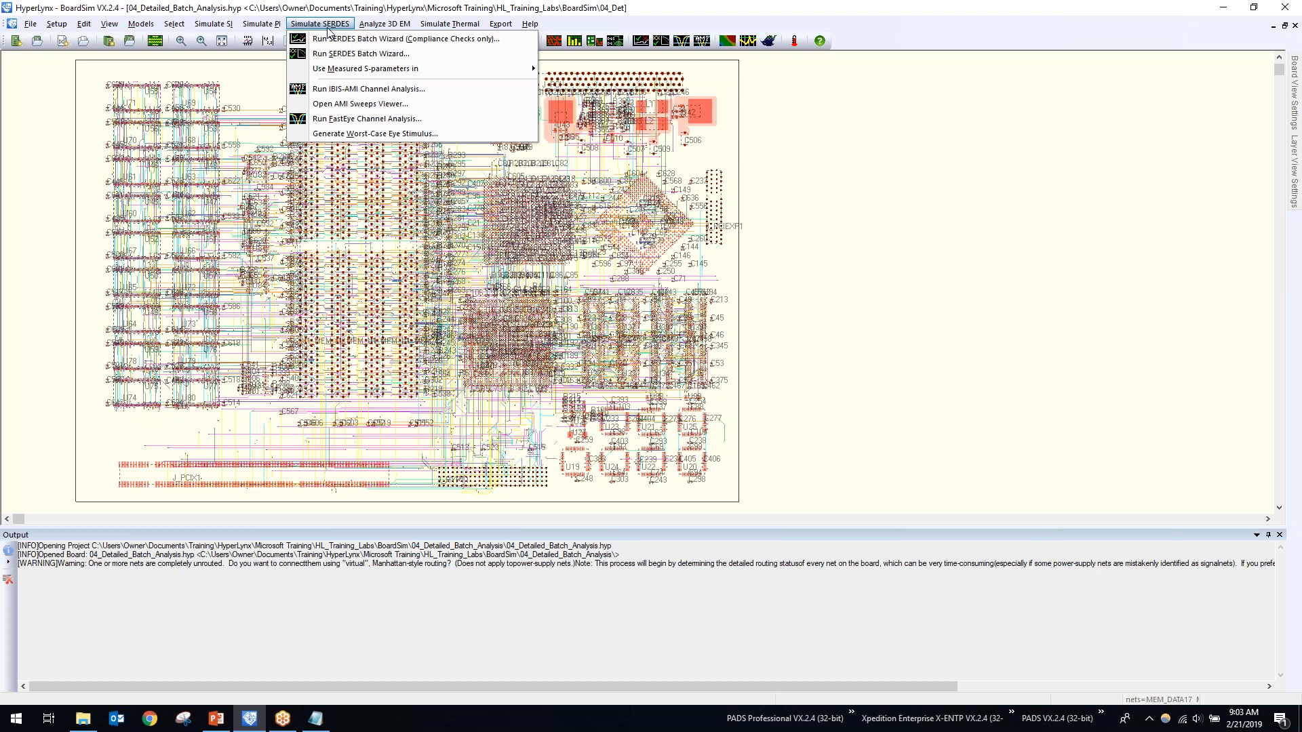
click(822, 185)
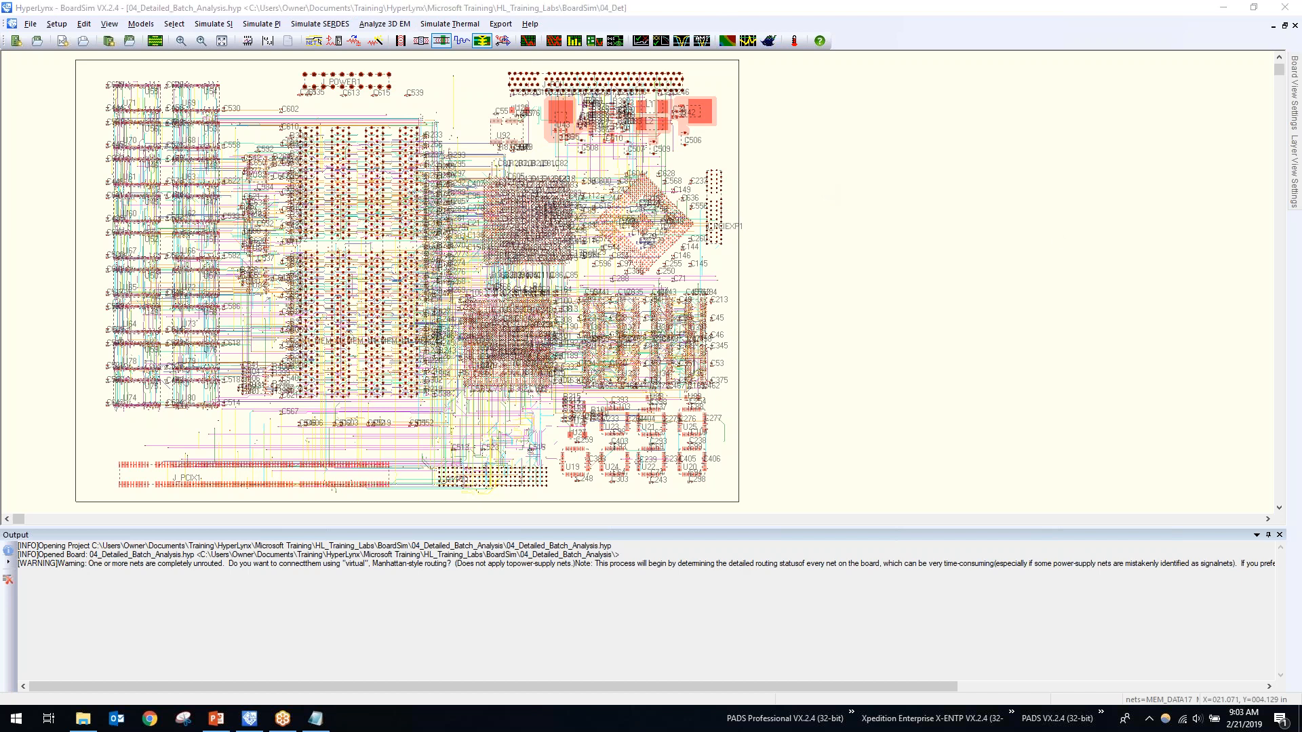
click(832, 350)
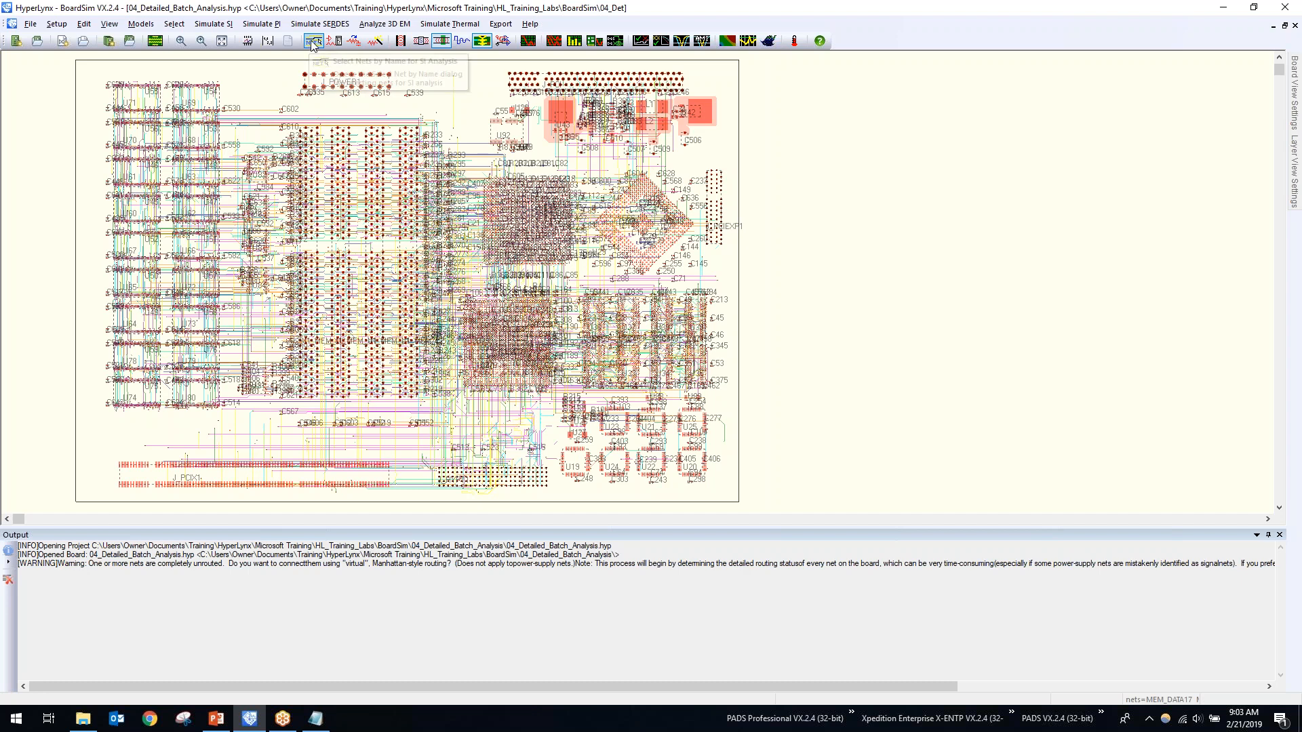
Examine the full model-library file paths in the Set Directories settings, and open the path list for editing.
click(139, 25)
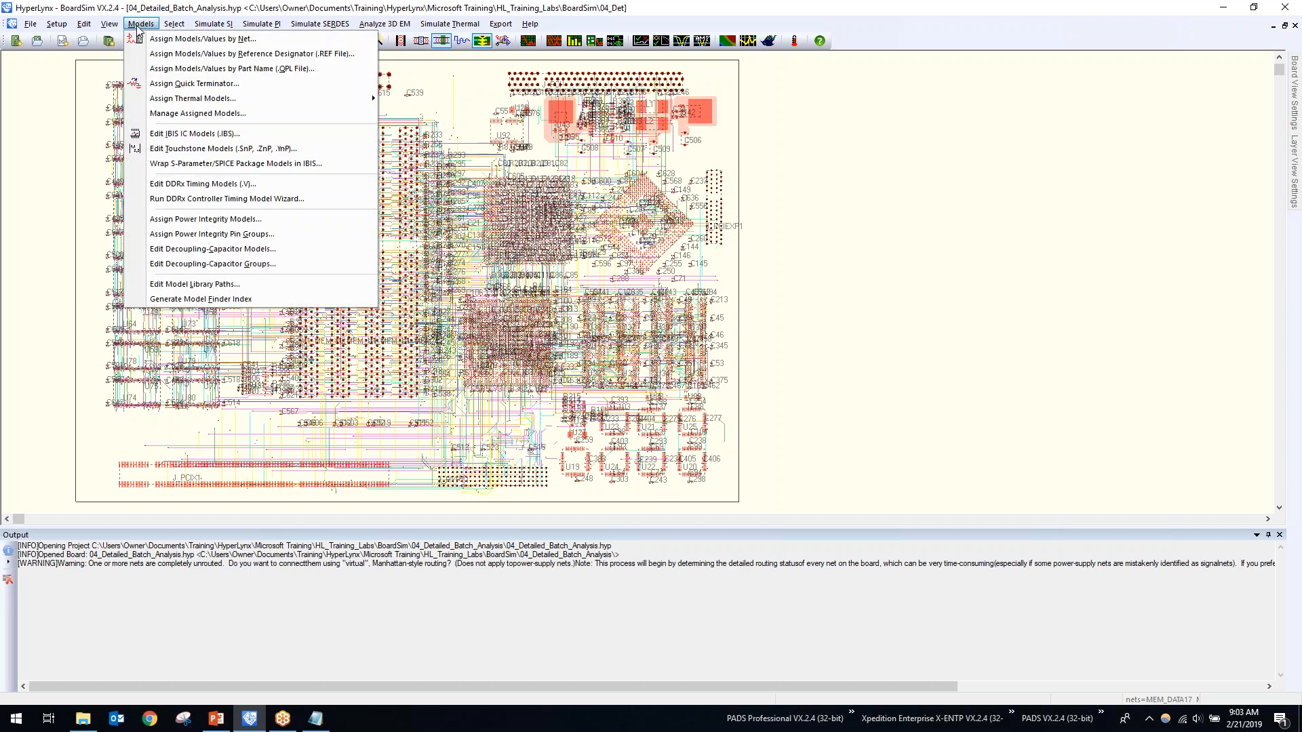
mouse_move(196, 106)
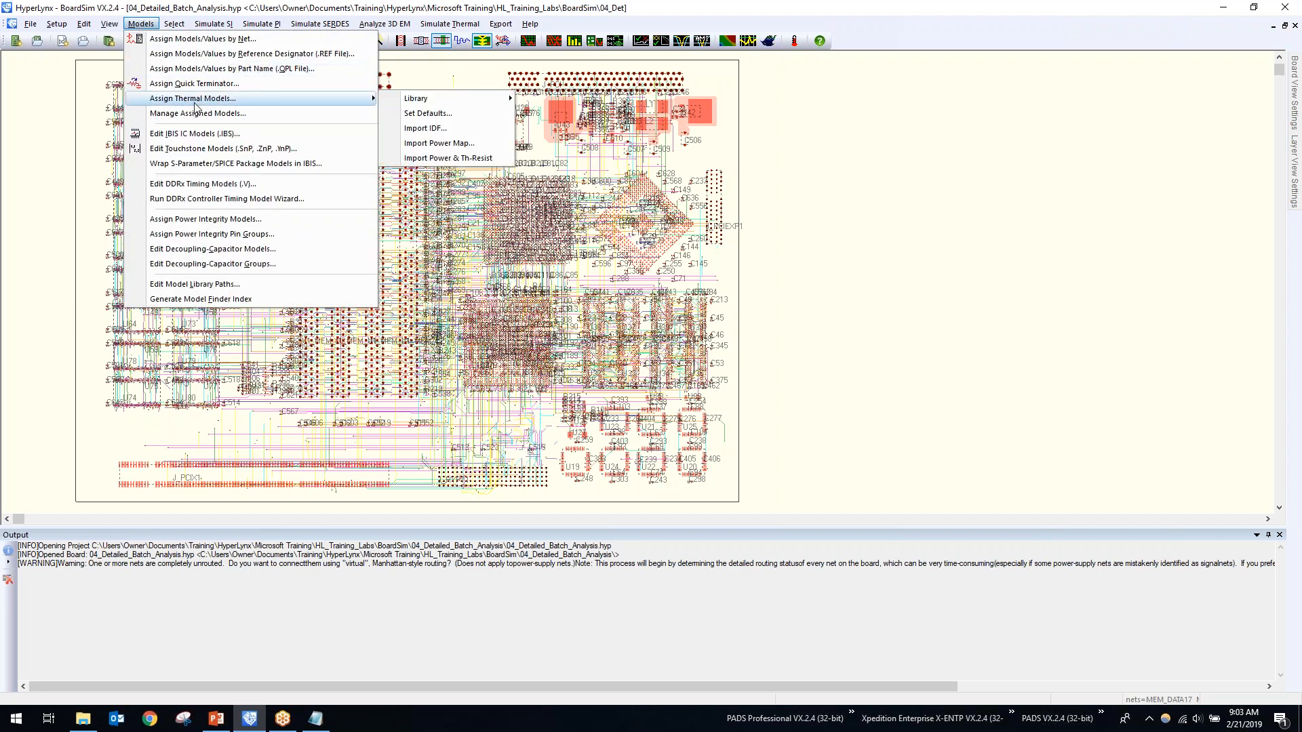
click(241, 285)
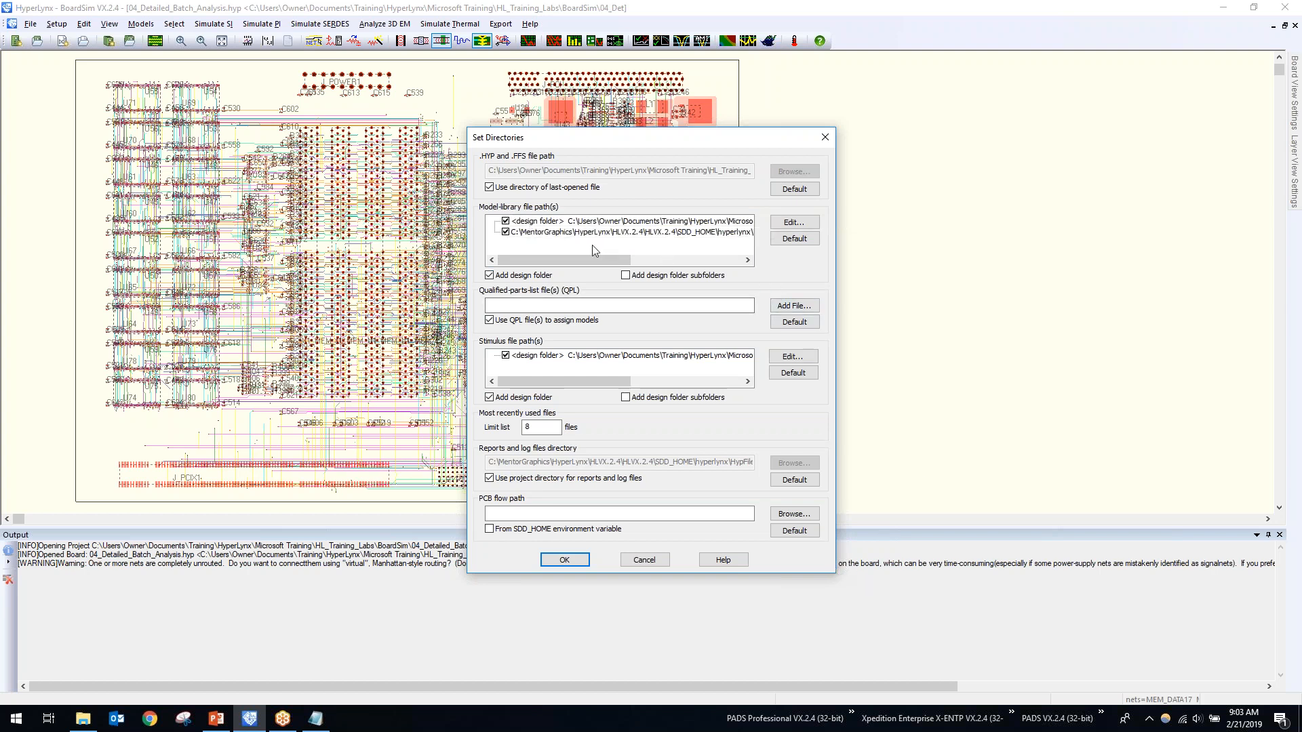
drag(576, 260, 710, 271)
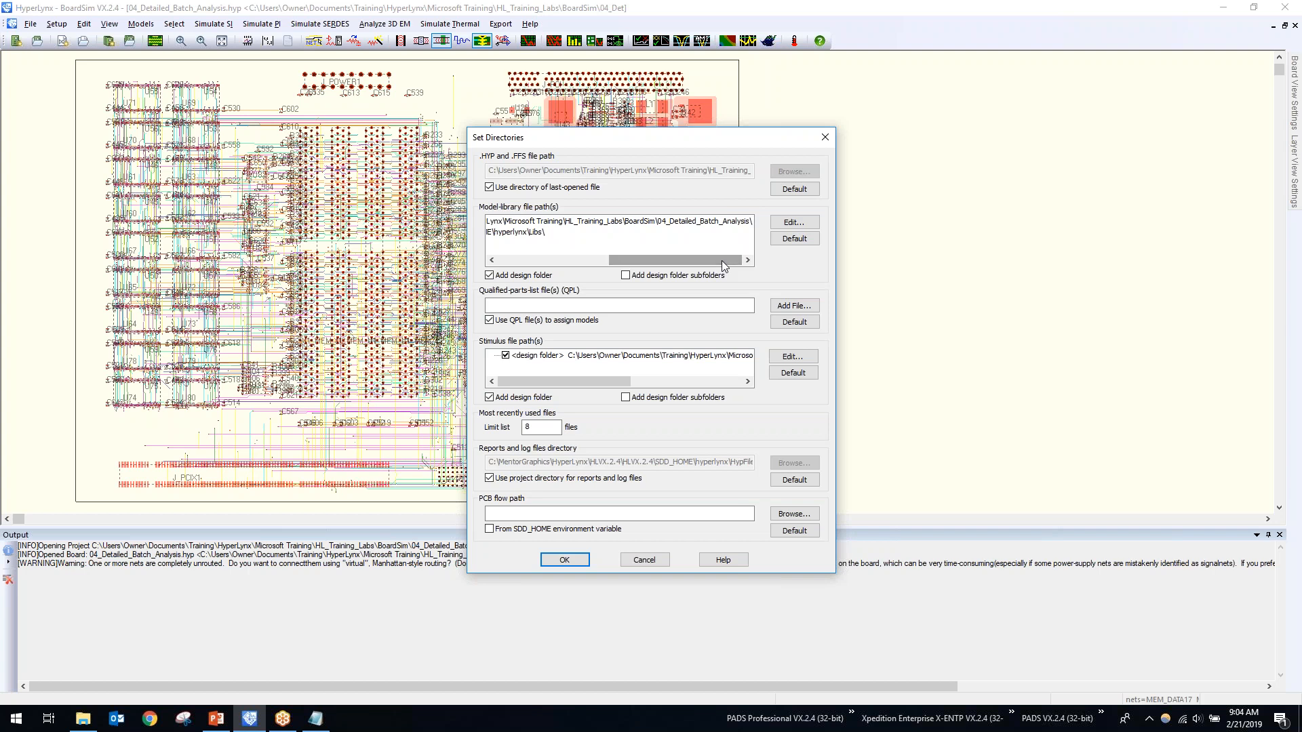
drag(714, 260, 573, 264)
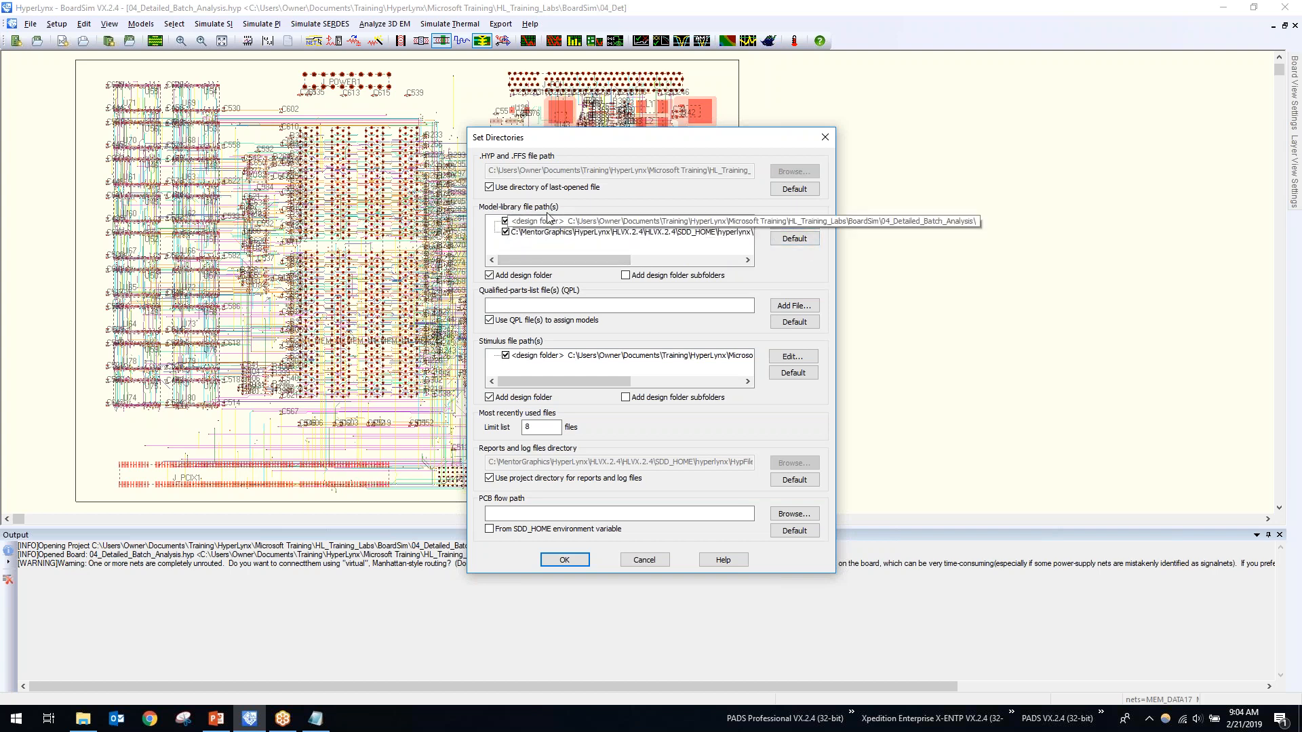
click(793, 222)
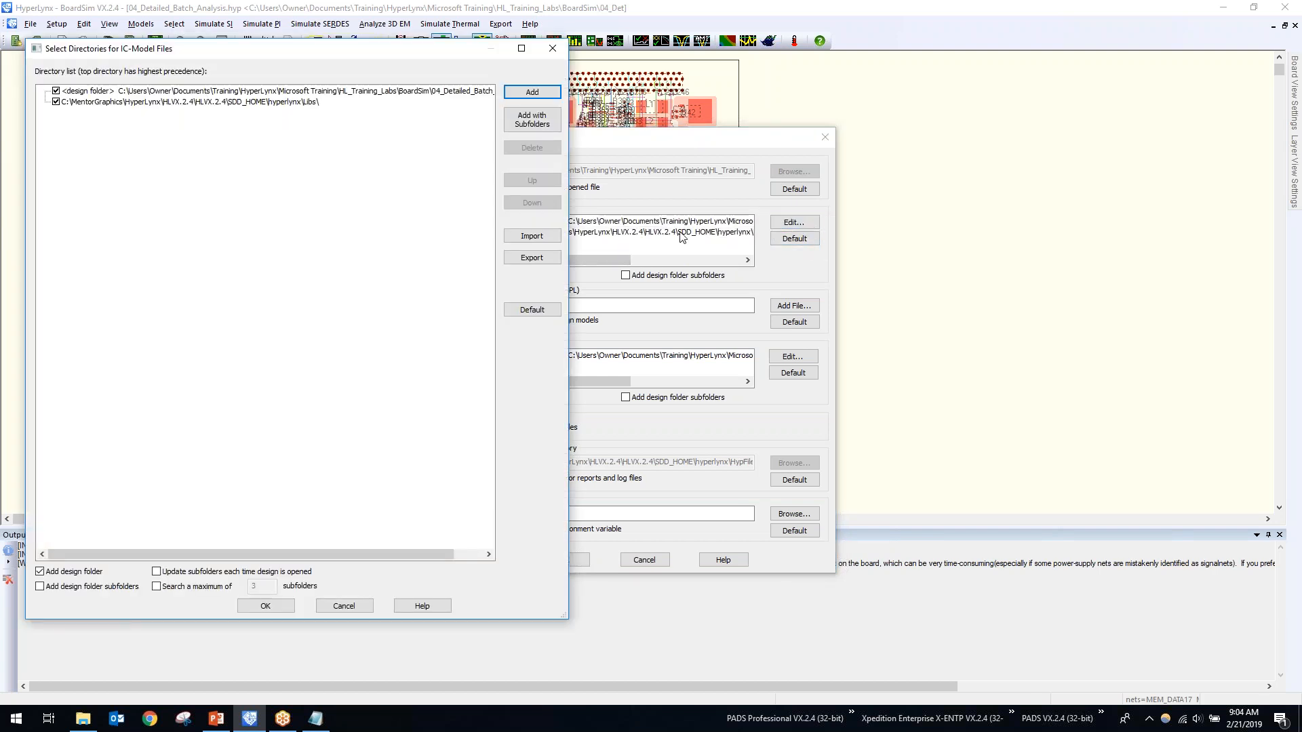
Browse to the Models folder in HLSI_Training as an additional IC-model directory, and cancel the directory settings.
click(543, 97)
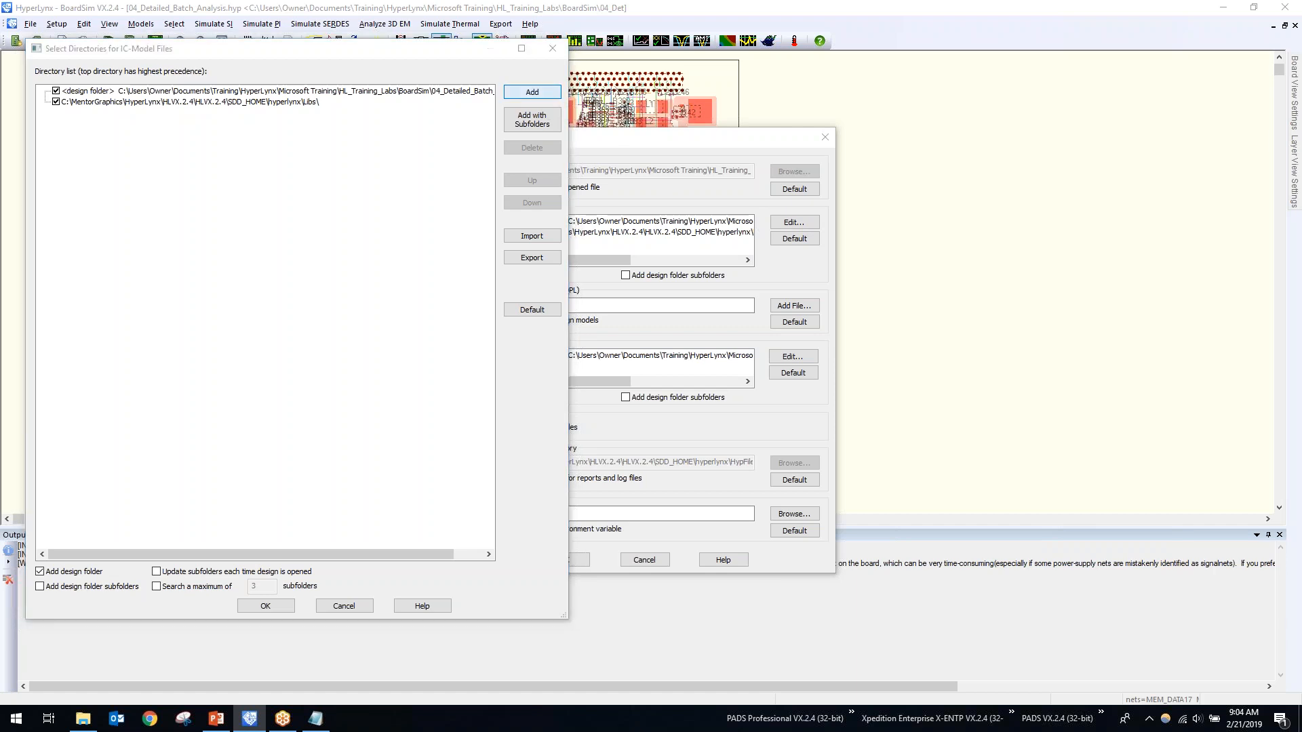
scroll(132, 305, up, 4)
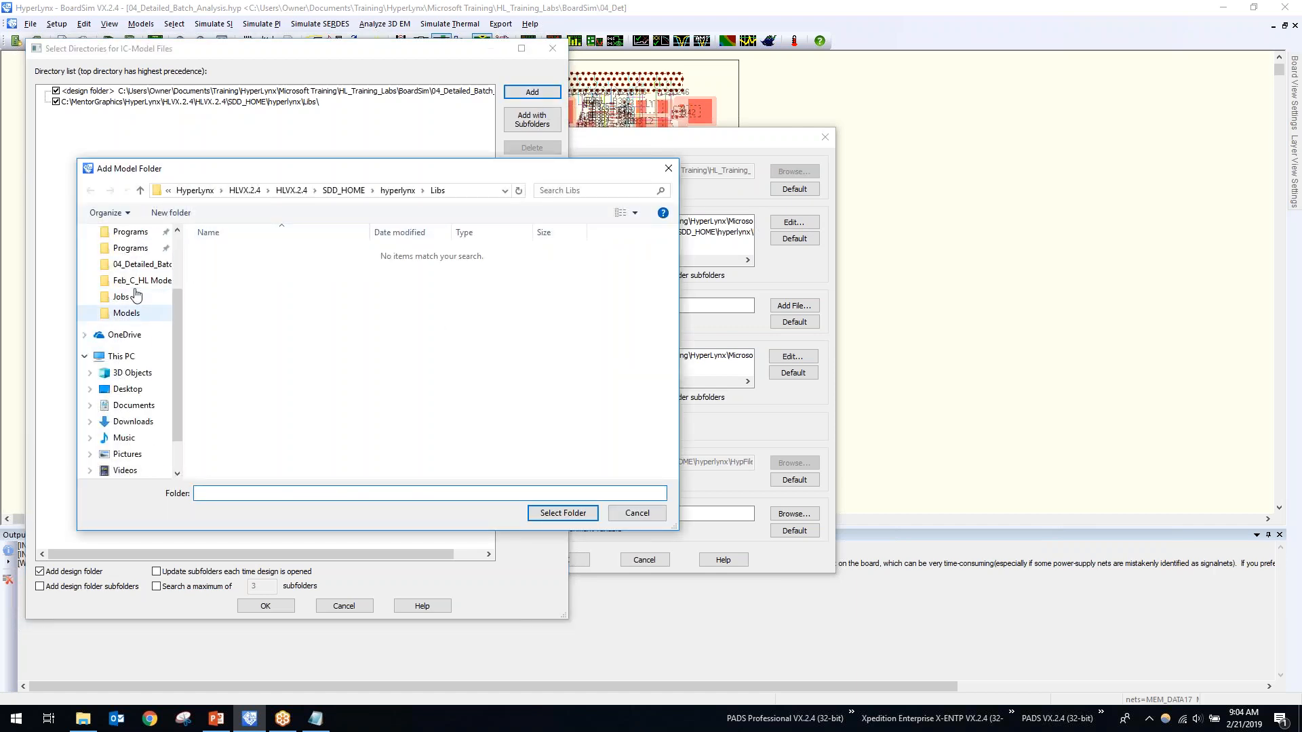
click(140, 330)
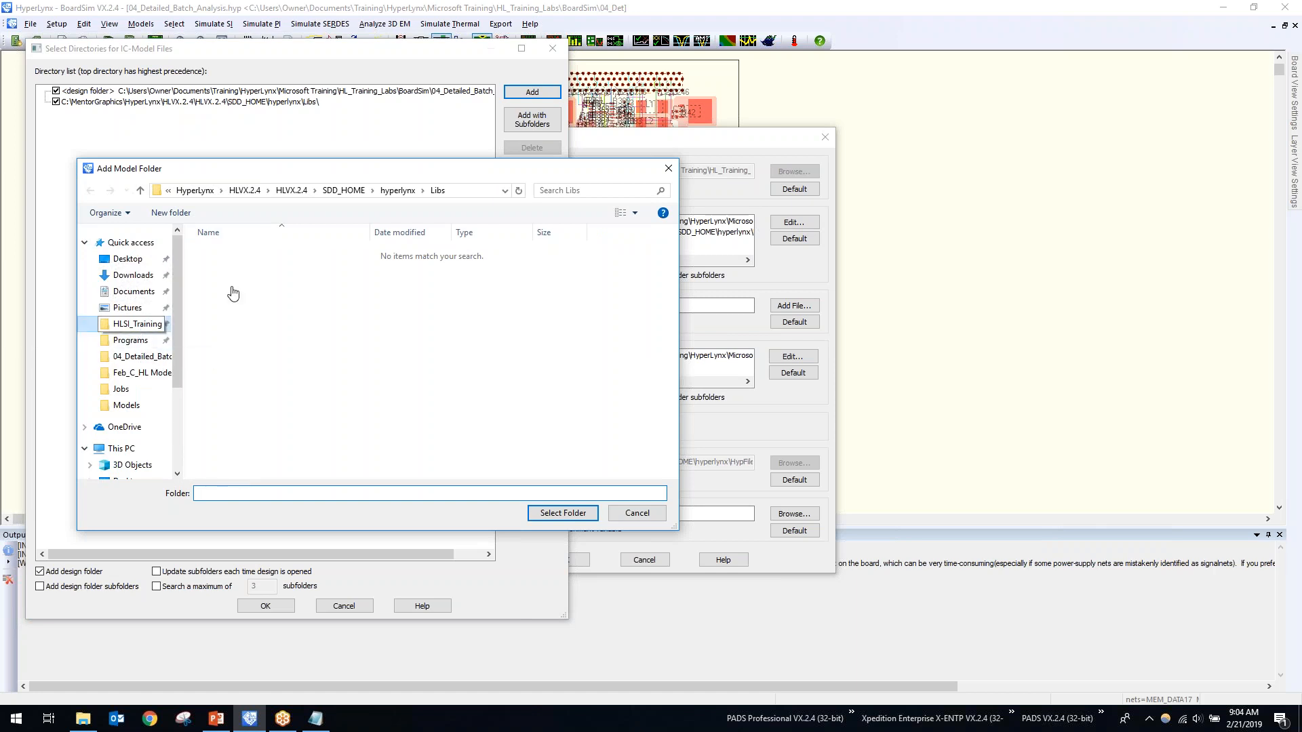
click(237, 283)
double_click(238, 283)
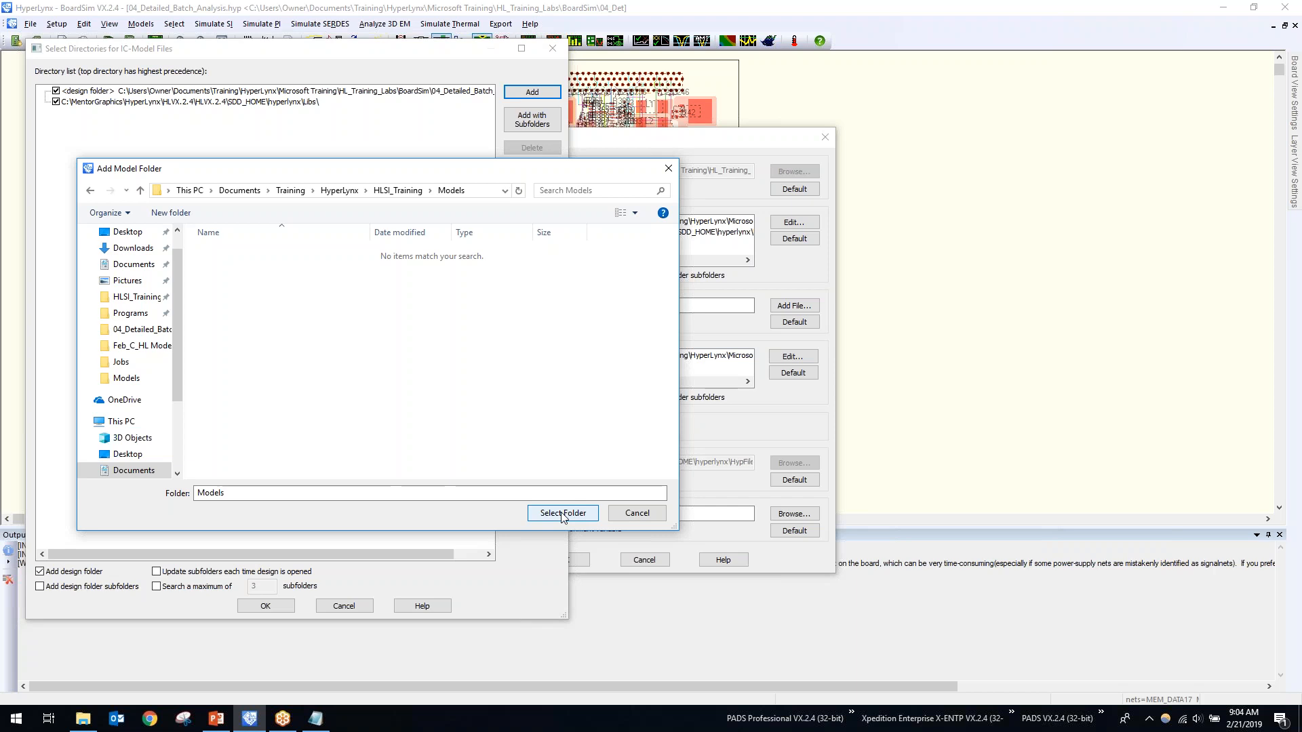
click(634, 515)
click(363, 606)
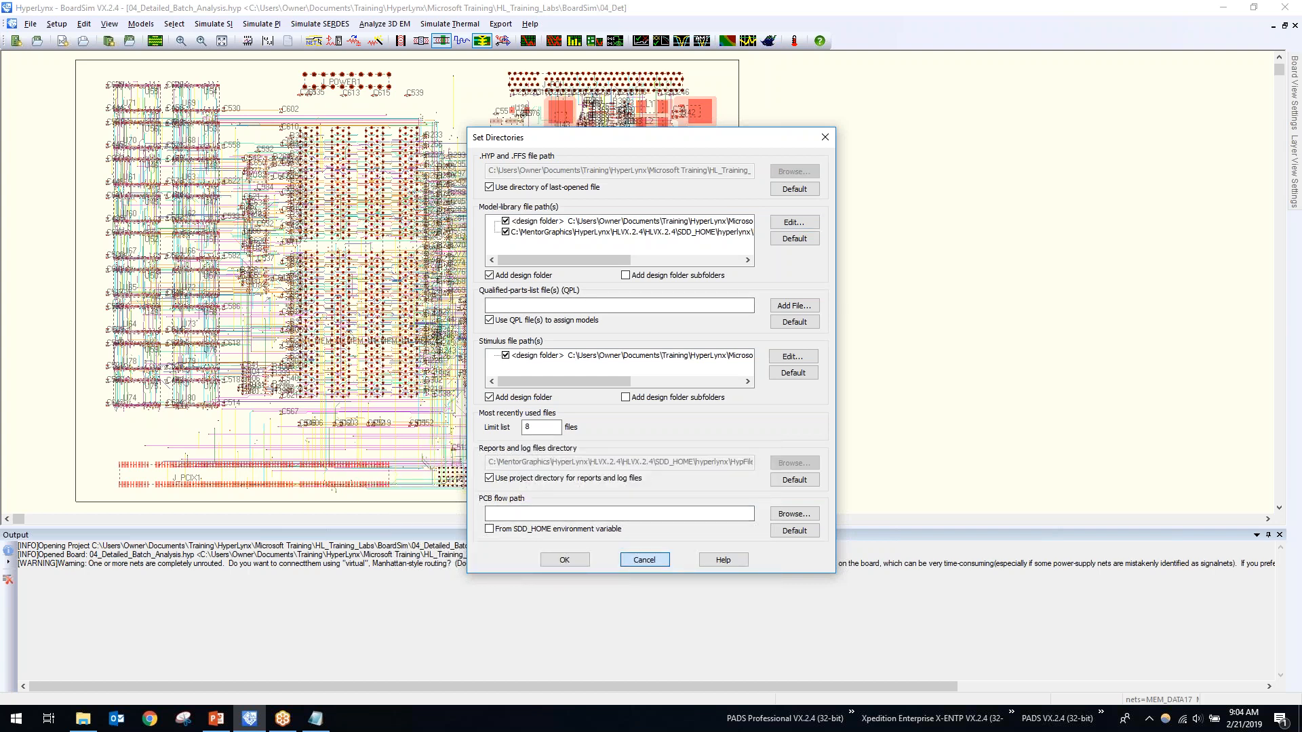
click(644, 559)
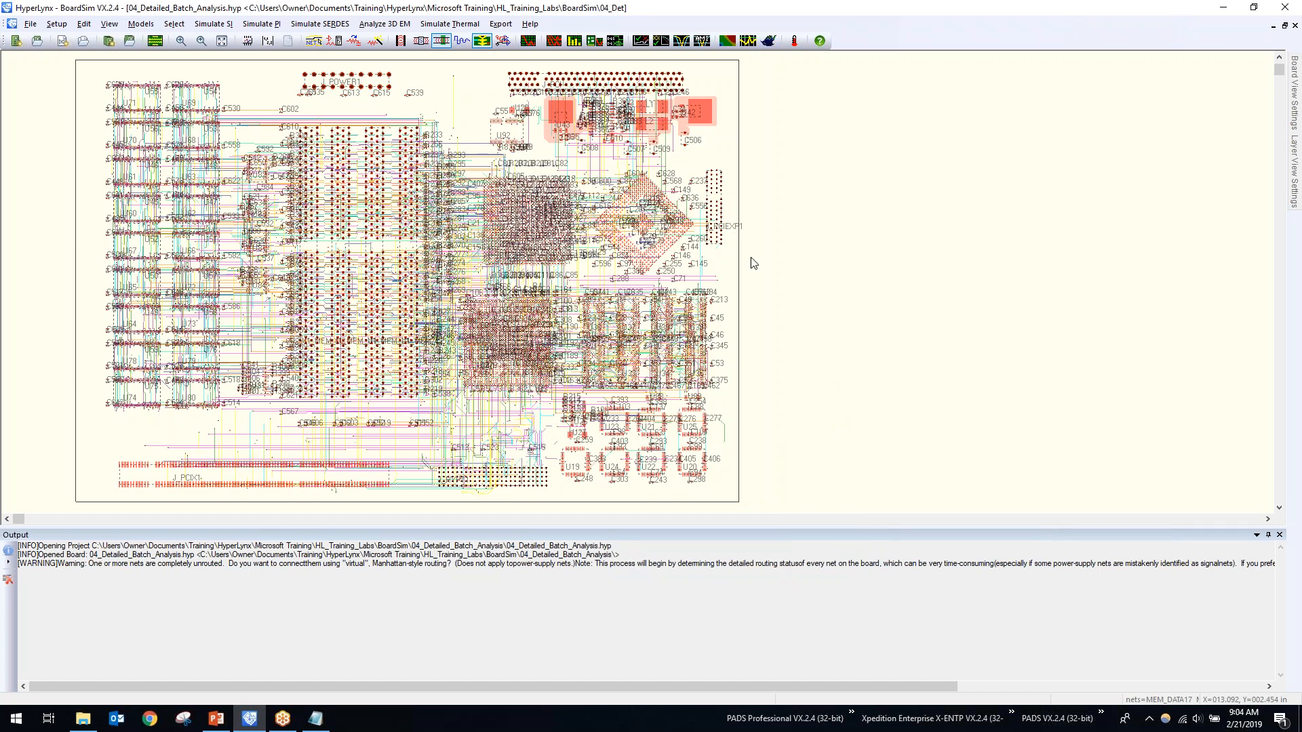
Filter the board's nets by name for SI analysis with *DATA*, and enlarge the net selection dialog.
click(314, 42)
drag(651, 121, 964, 117)
drag(1044, 189, 1050, 282)
click(952, 322)
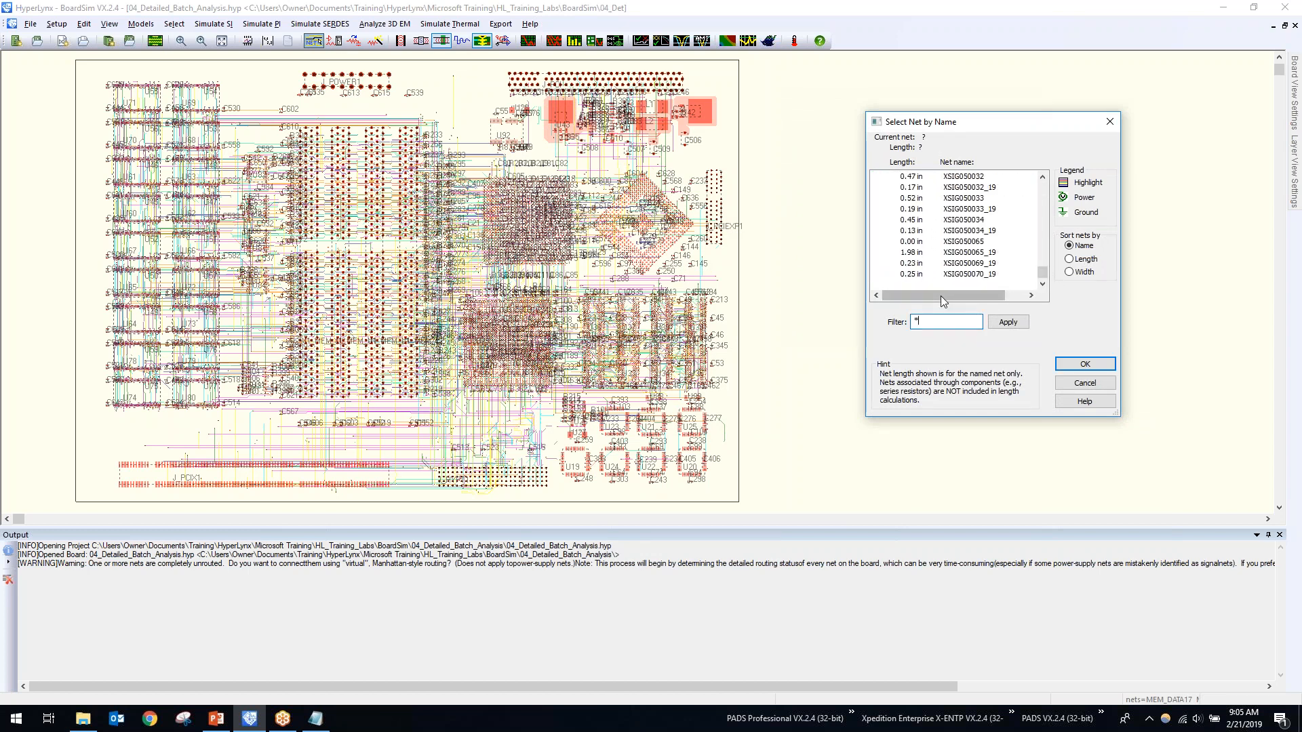
text(DATA*)
click(1006, 325)
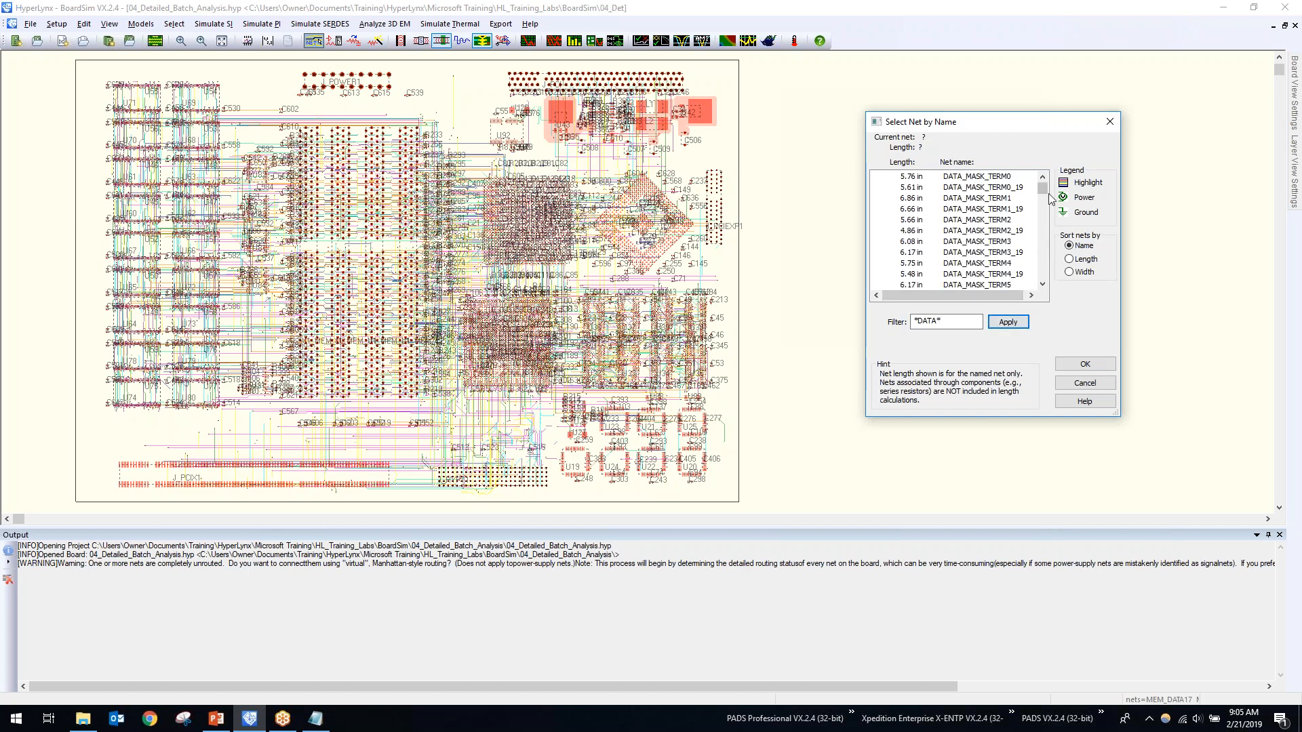
drag(1117, 414, 1209, 609)
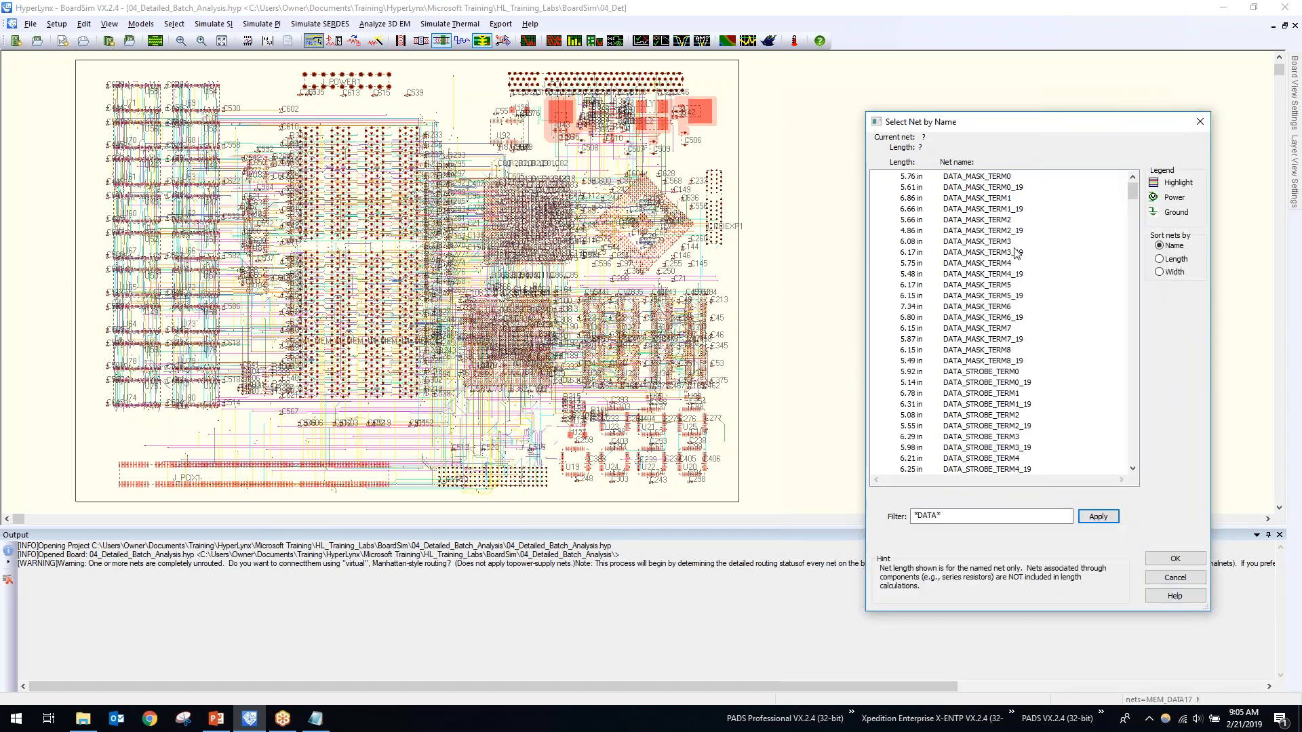
Select DATA_MASK_TERM1_19 to preview it on the board, replace it with nets MEM_DATA17, MEM_DATA18 and MEM_DATA19, and accept the selection.
click(946, 209)
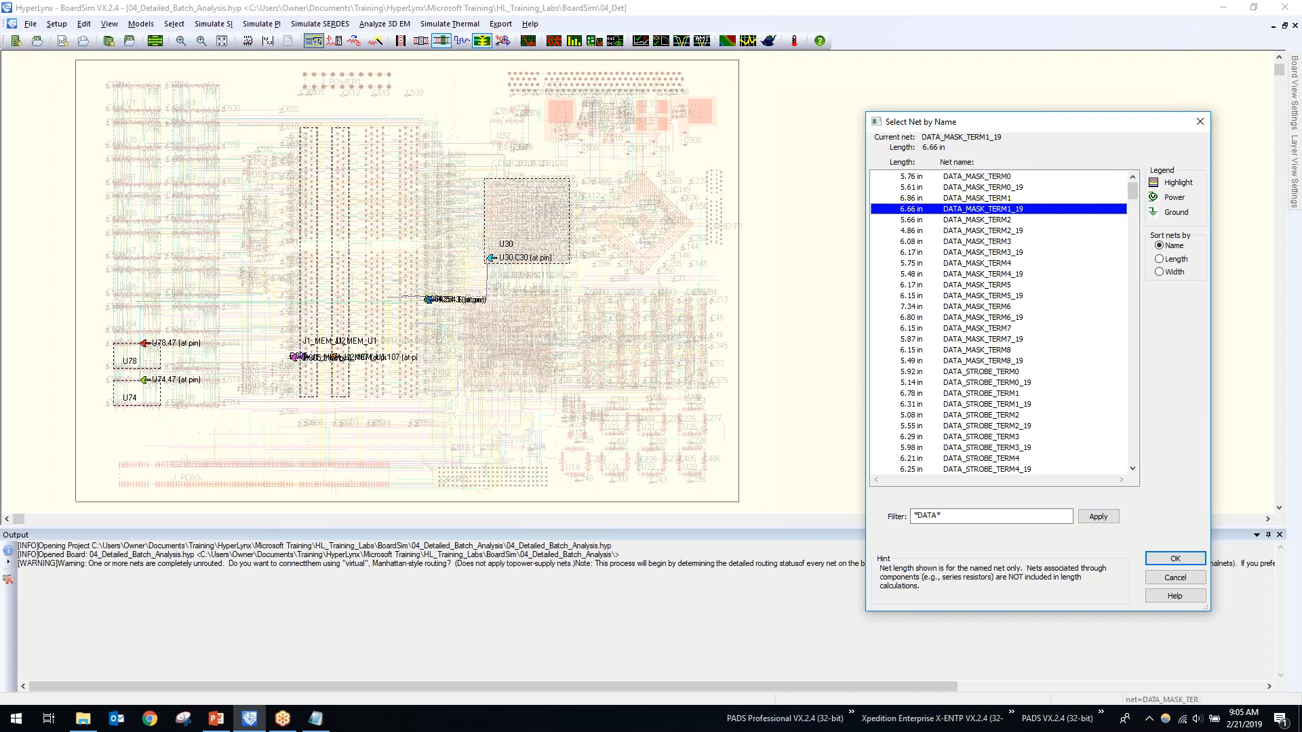
drag(1133, 191, 1135, 213)
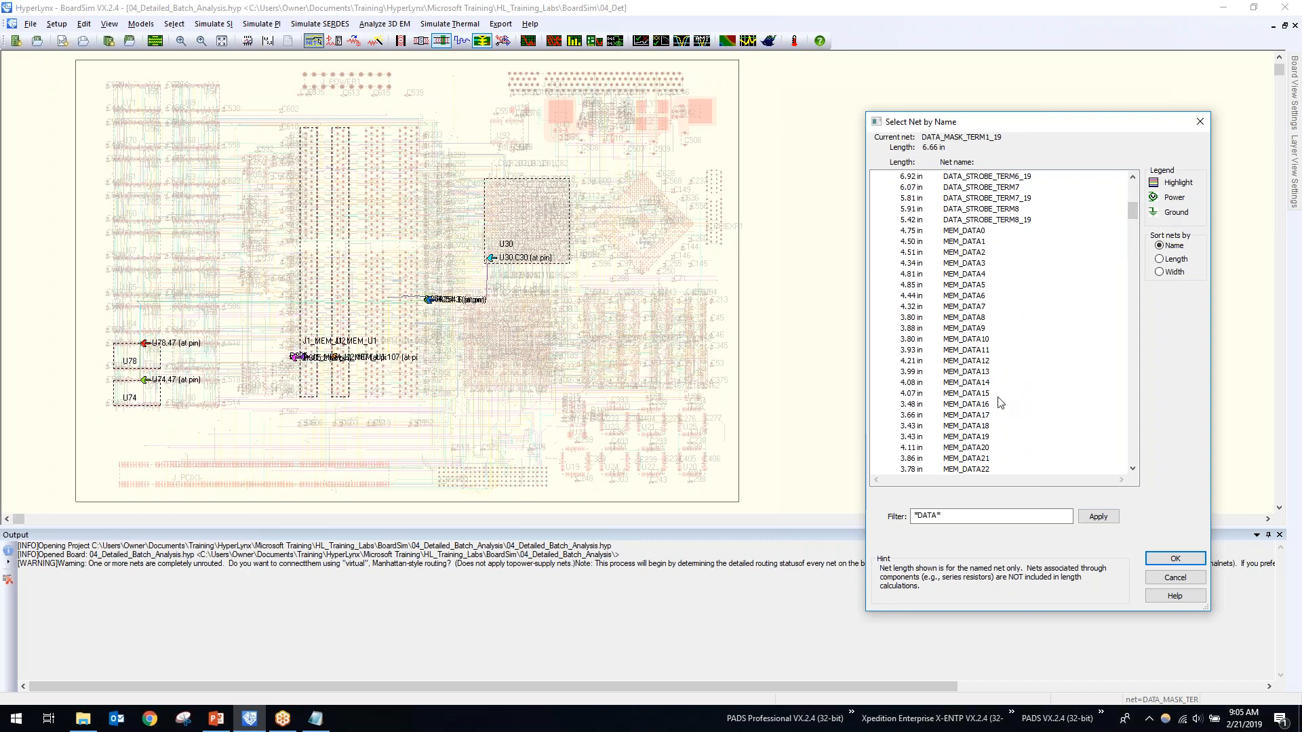
drag(977, 419, 981, 440)
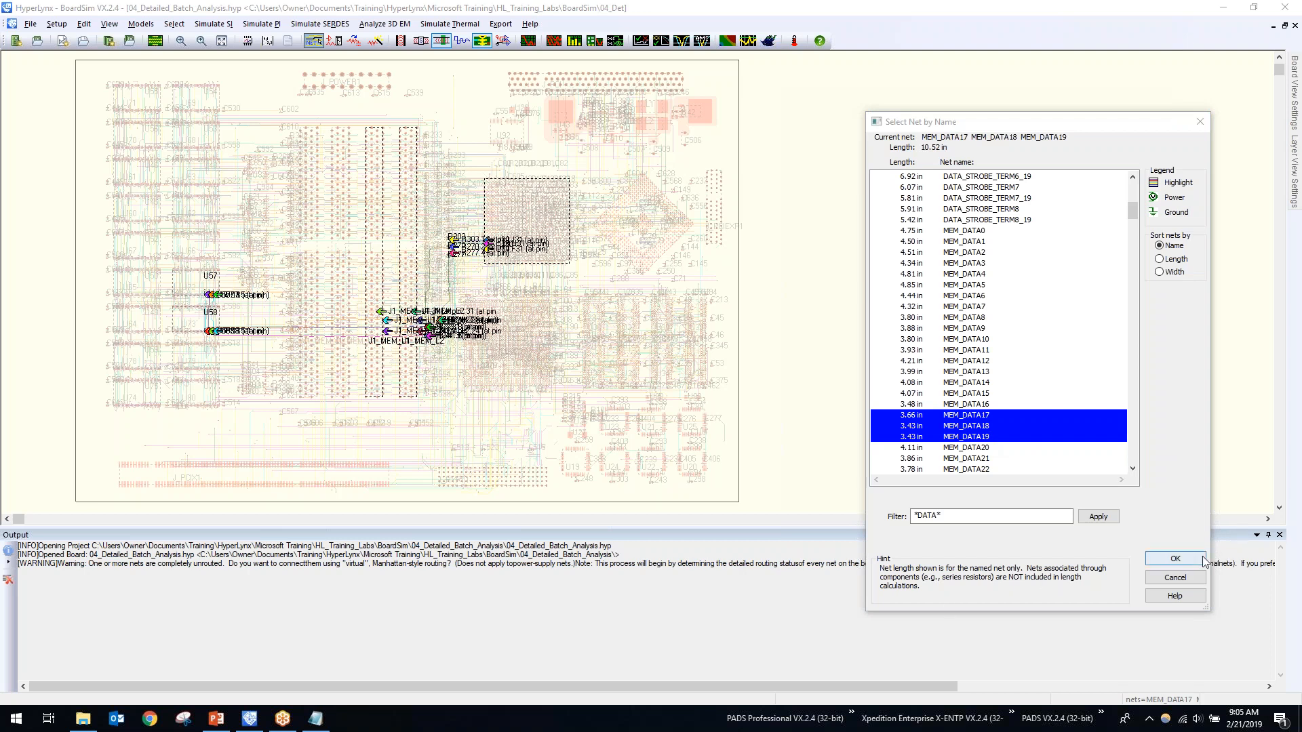
click(1175, 559)
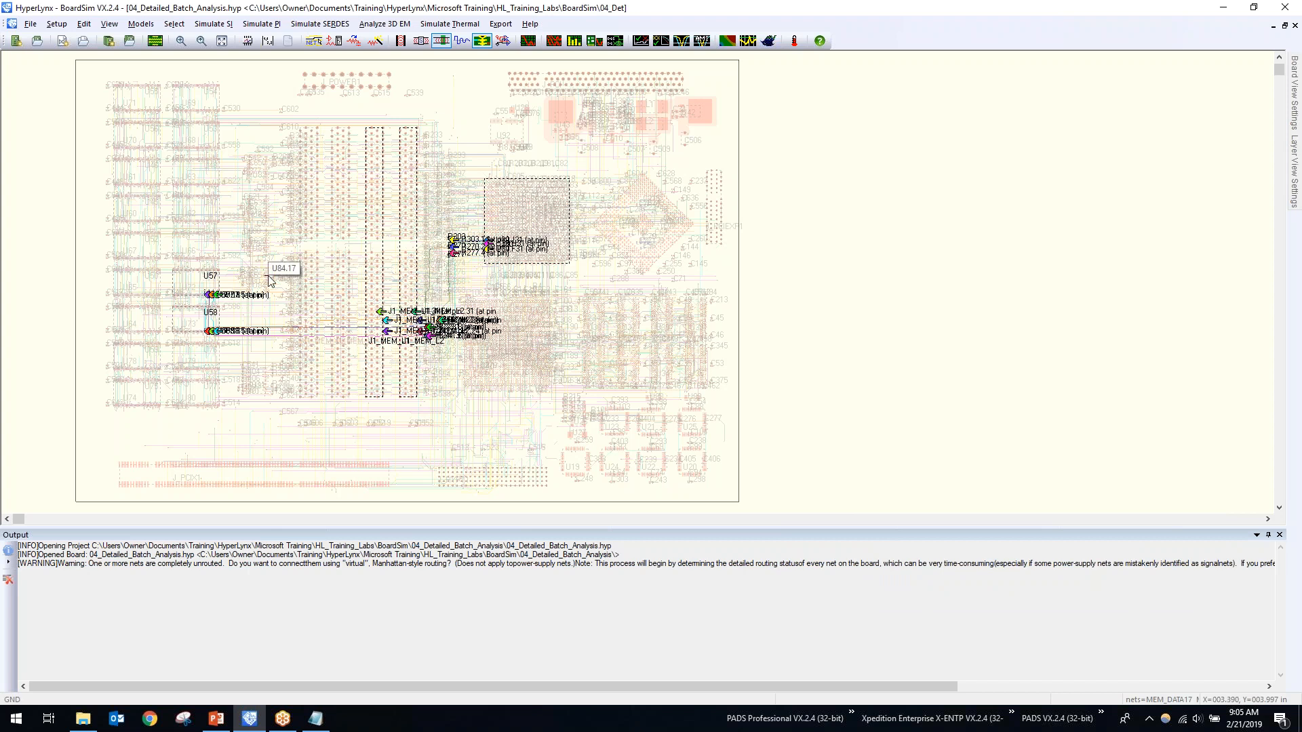
Try to run a standard rising-edge digital oscilloscope simulation on the selected MEM_DATA nets, and close the oscilloscope.
scroll(265, 272, up, 1)
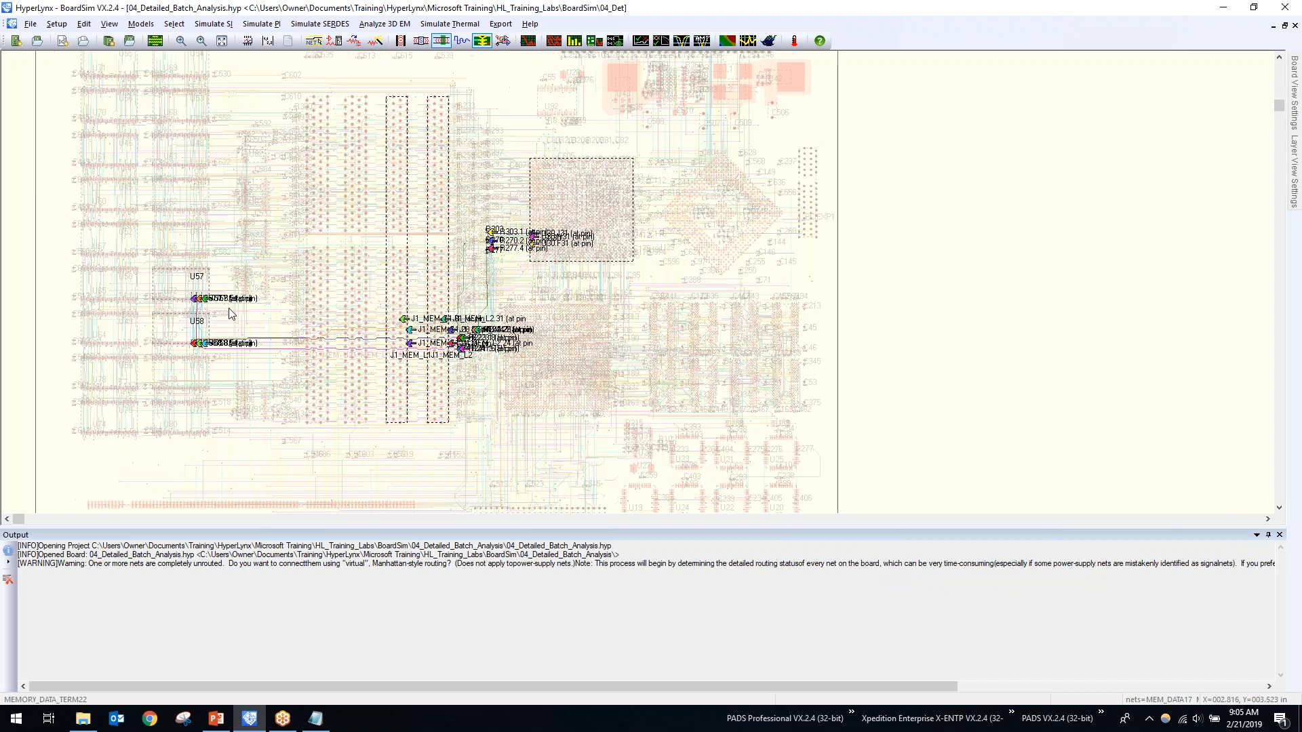
click(531, 40)
drag(266, 55, 859, 52)
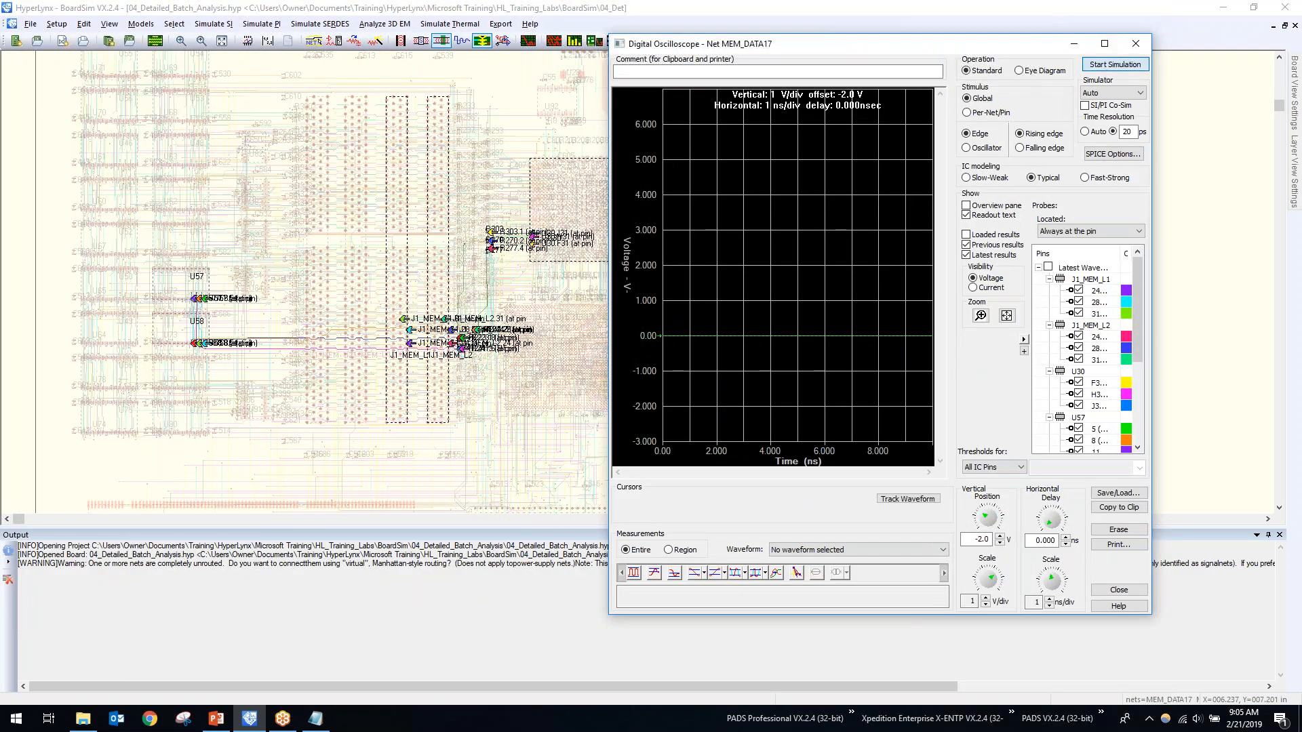
click(1114, 64)
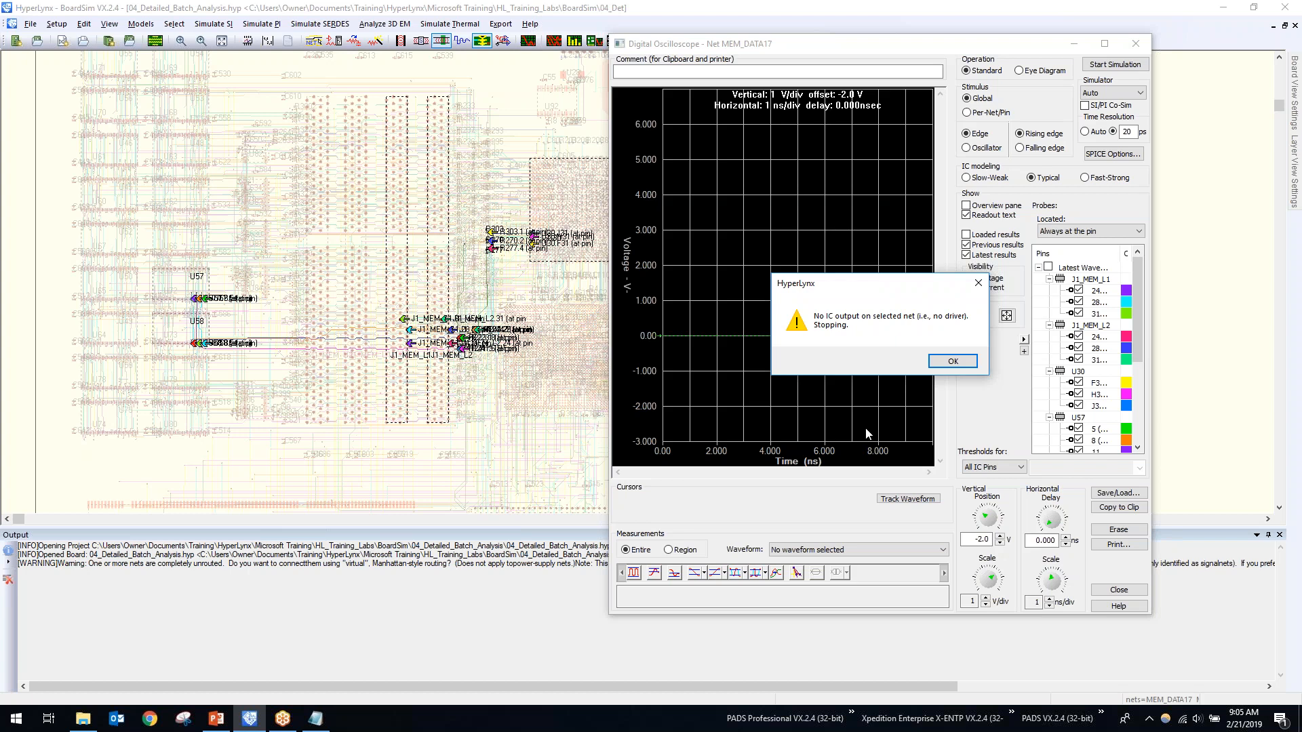
click(949, 363)
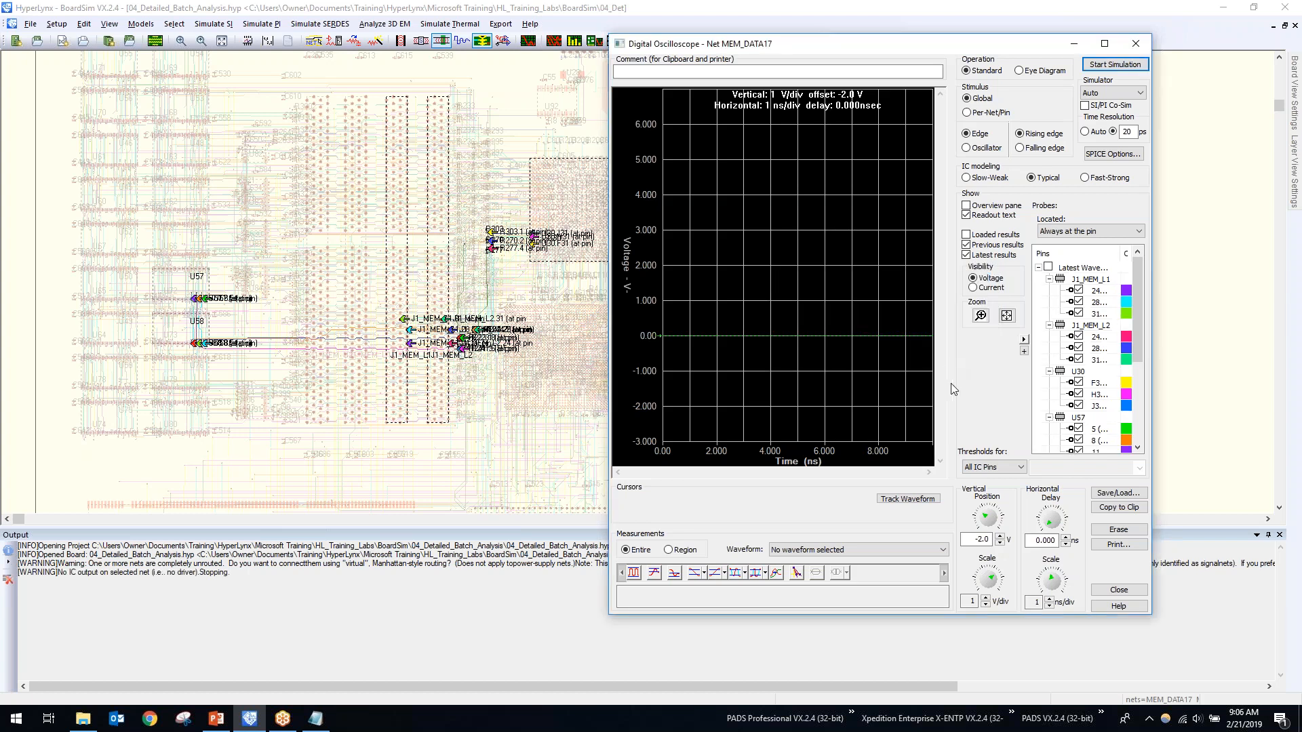
click(1136, 44)
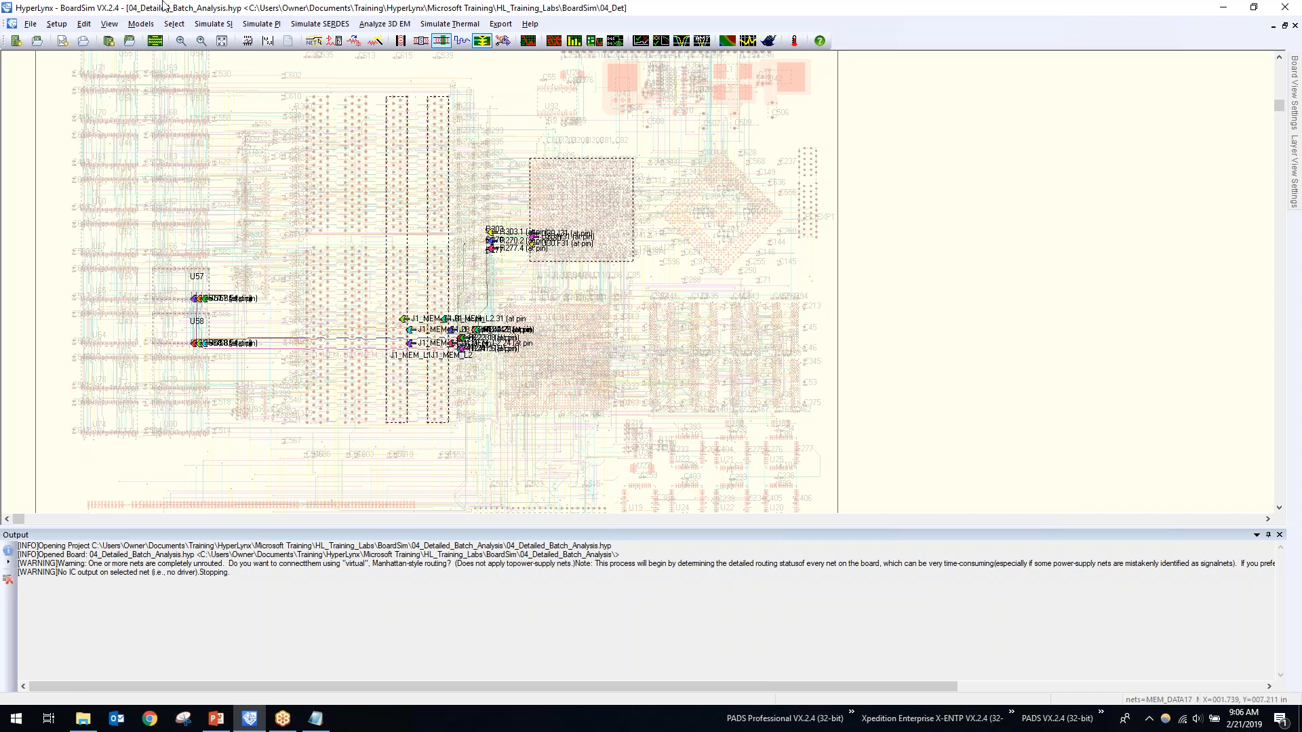
Open model assignment for the selected nets and review the pin list and the resistor models at R223.1 and R244.2.
click(142, 25)
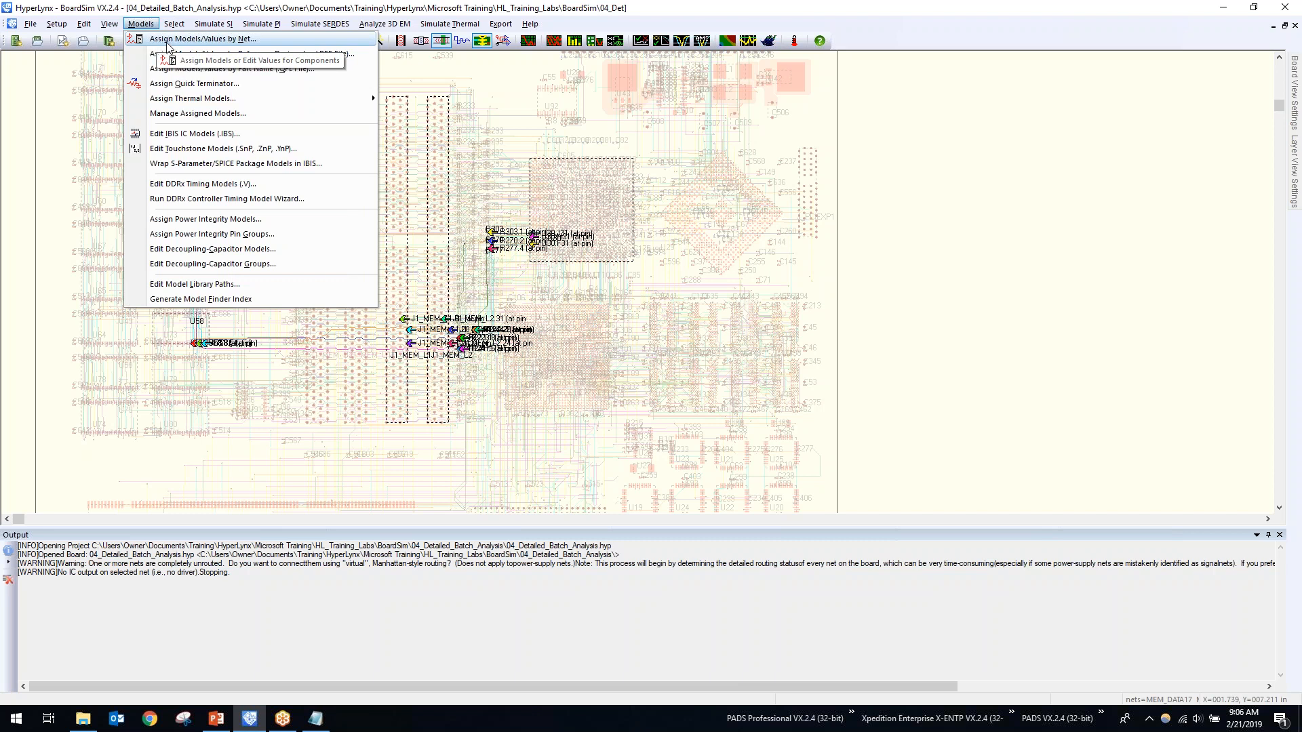
click(149, 25)
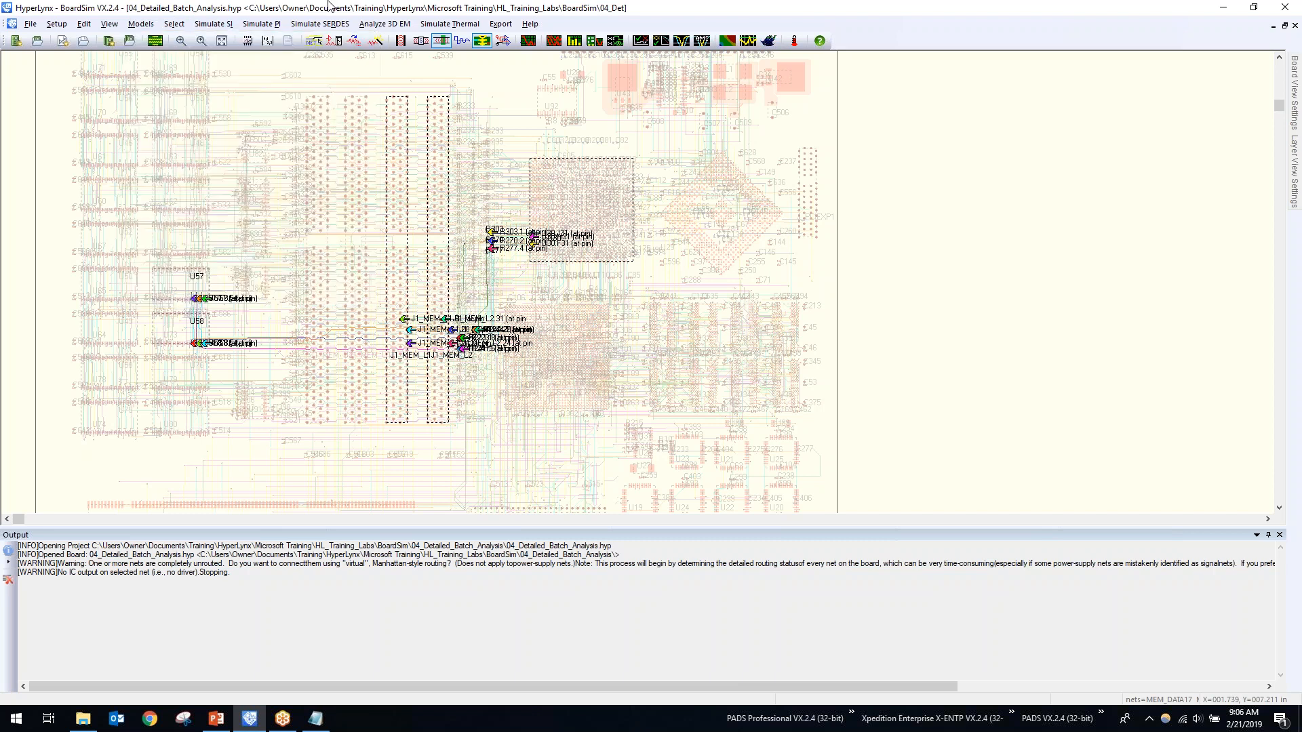
click(335, 42)
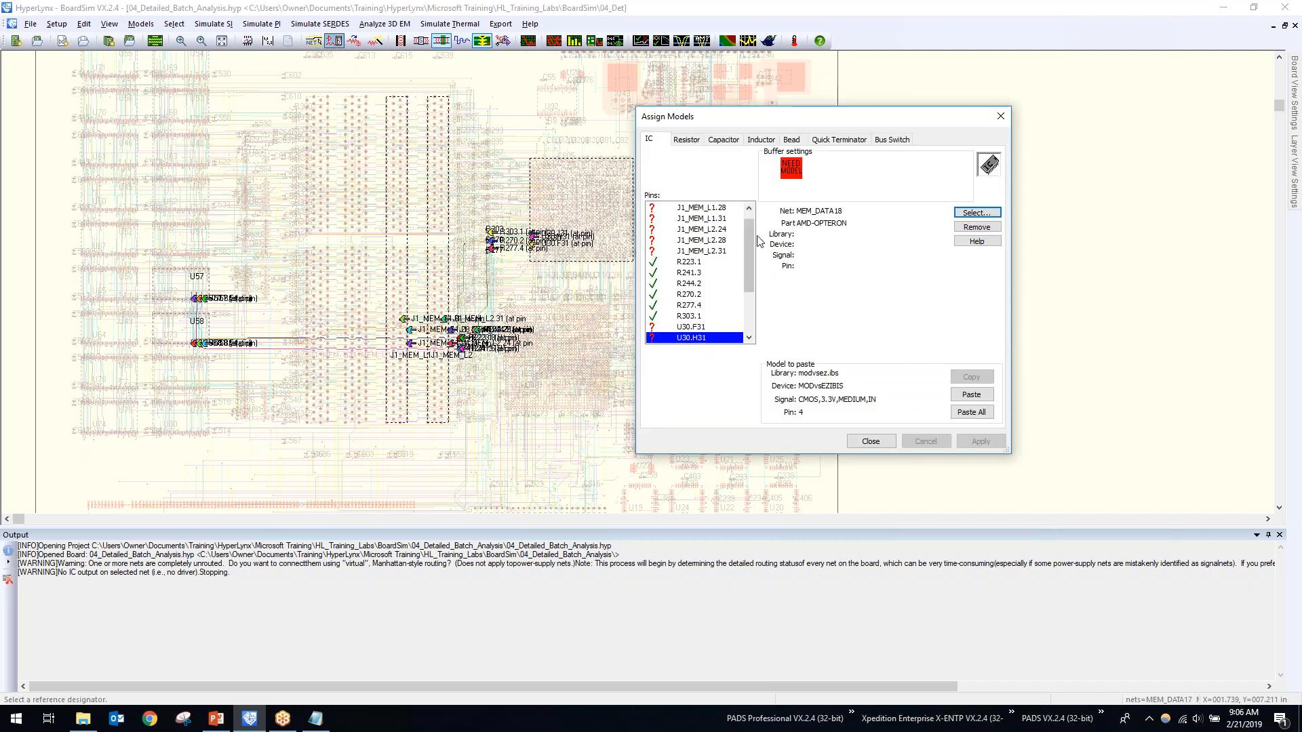
mouse_move(749, 274)
mouse_down()
mouse_move(758, 312)
mouse_move(751, 222)
mouse_move(751, 288)
mouse_move(750, 257)
mouse_up()
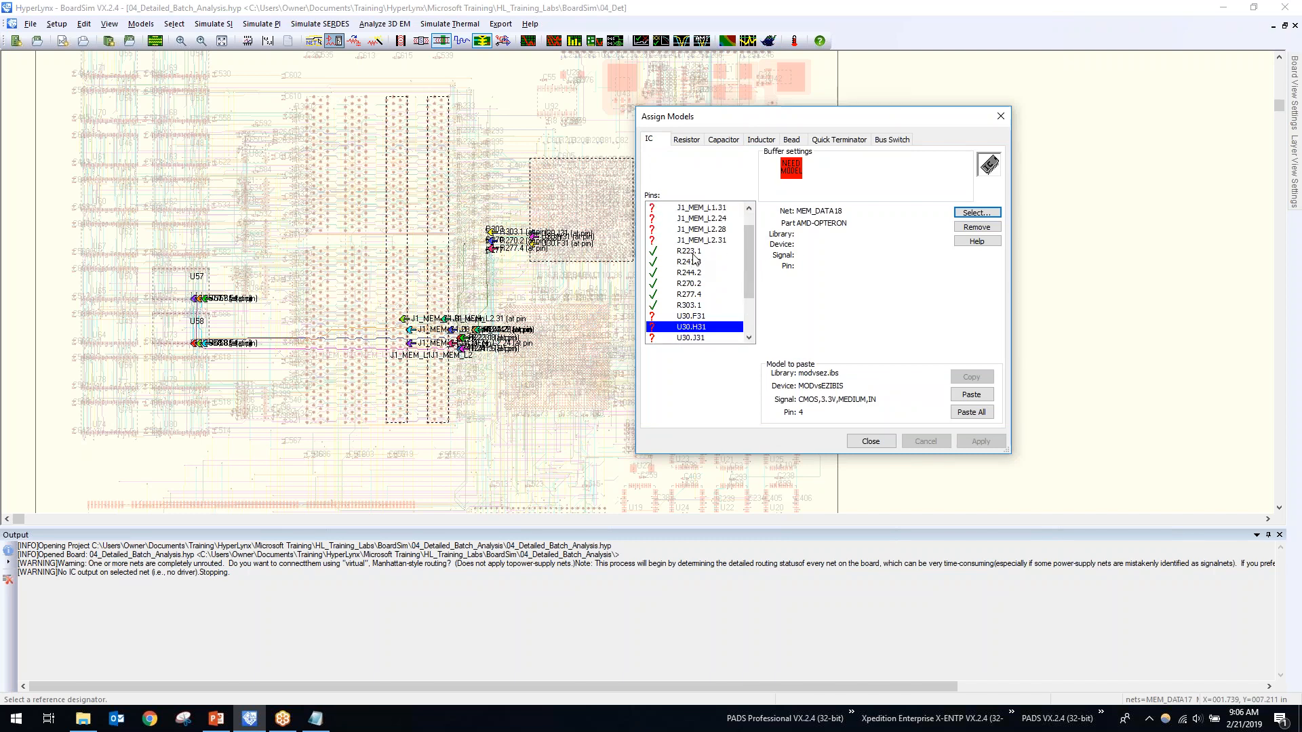
click(690, 255)
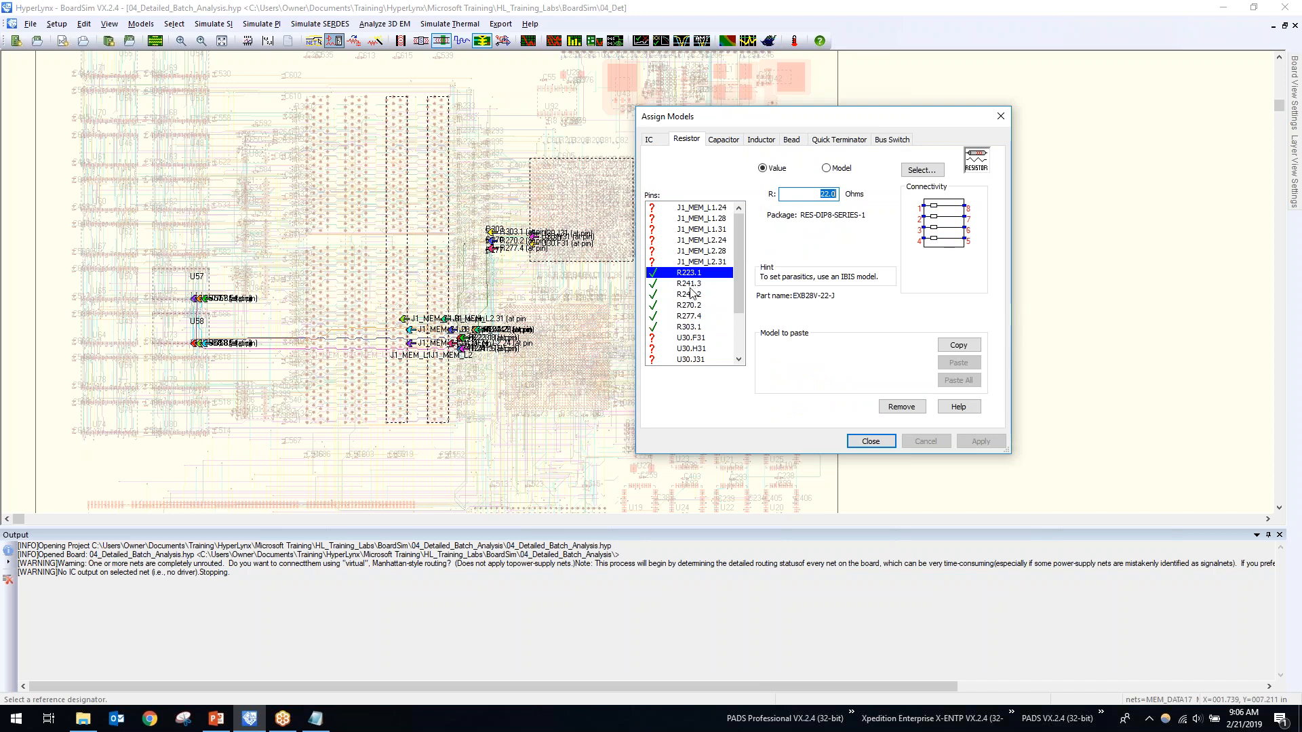
click(691, 293)
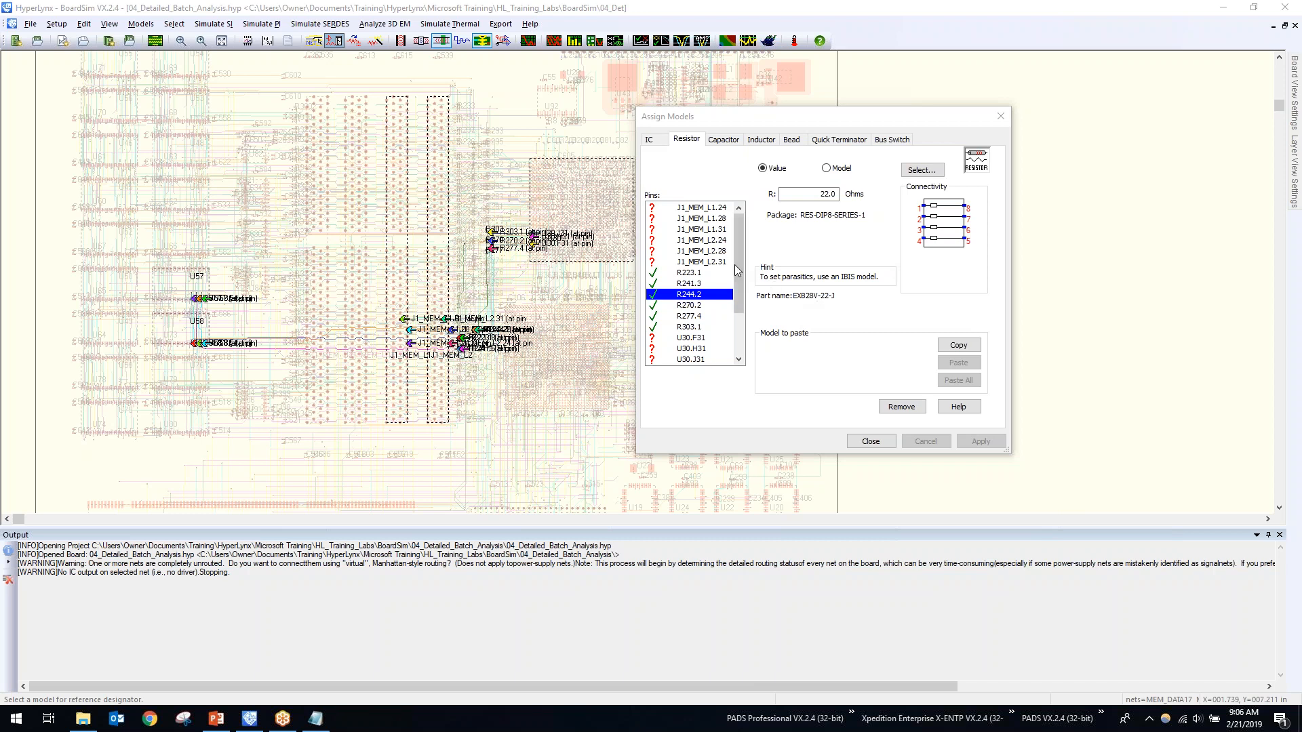
drag(738, 265, 735, 310)
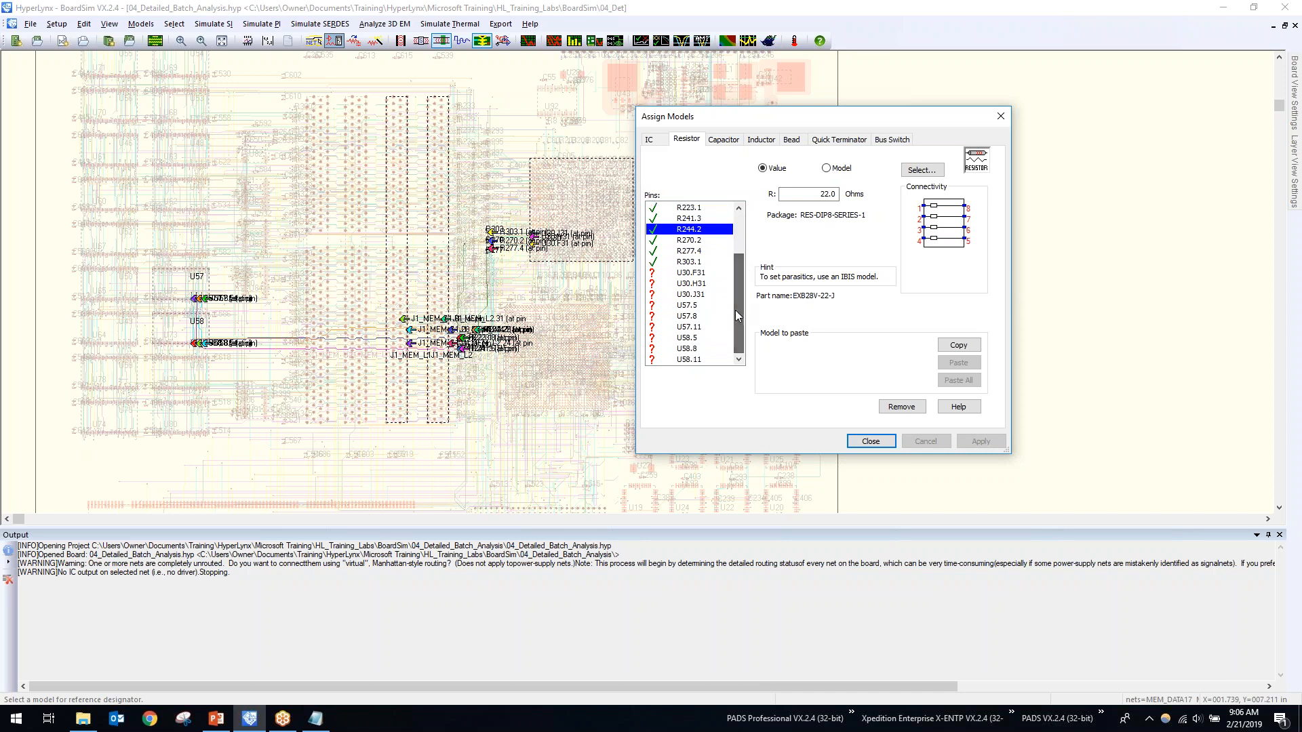
Assign the VIRTEX-4 device from virtex4.ibs, chosen by pin 9, as the IC model for pin U30.F31.
click(686, 273)
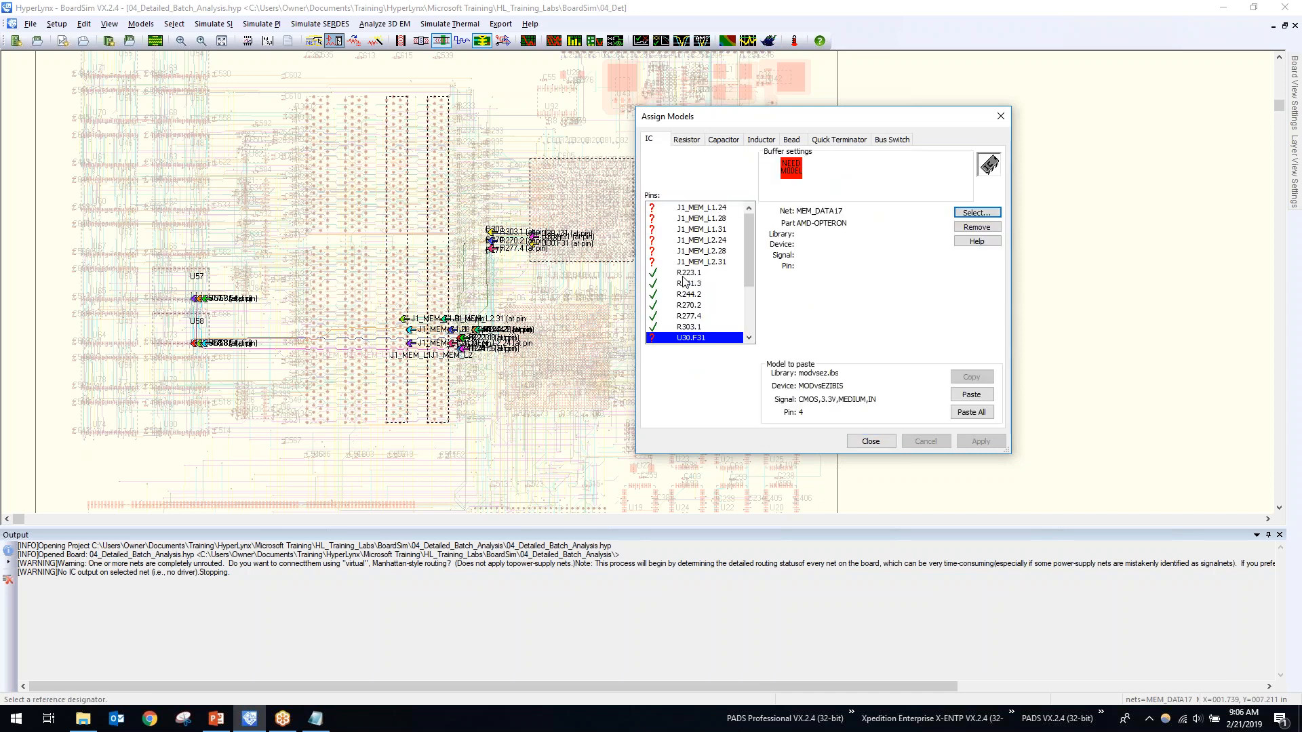
drag(750, 251, 745, 290)
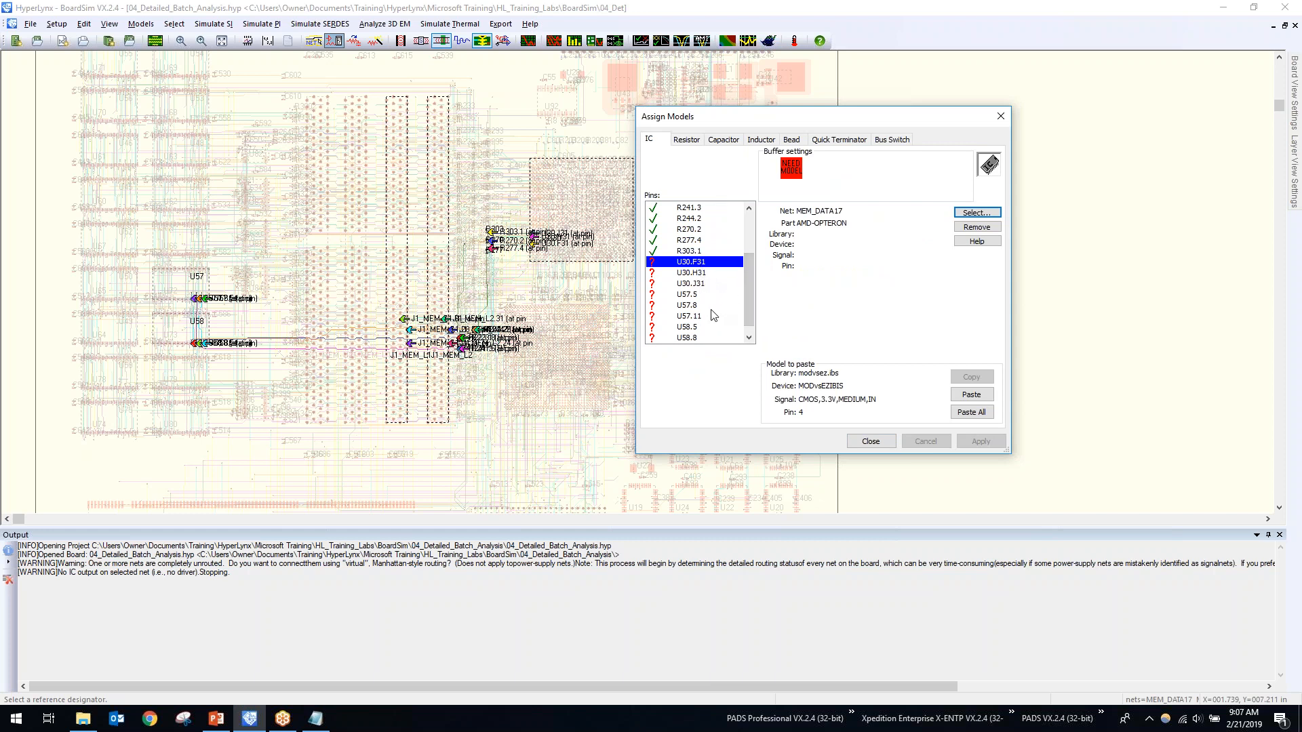
click(204, 316)
click(587, 204)
click(977, 213)
drag(862, 135, 1083, 155)
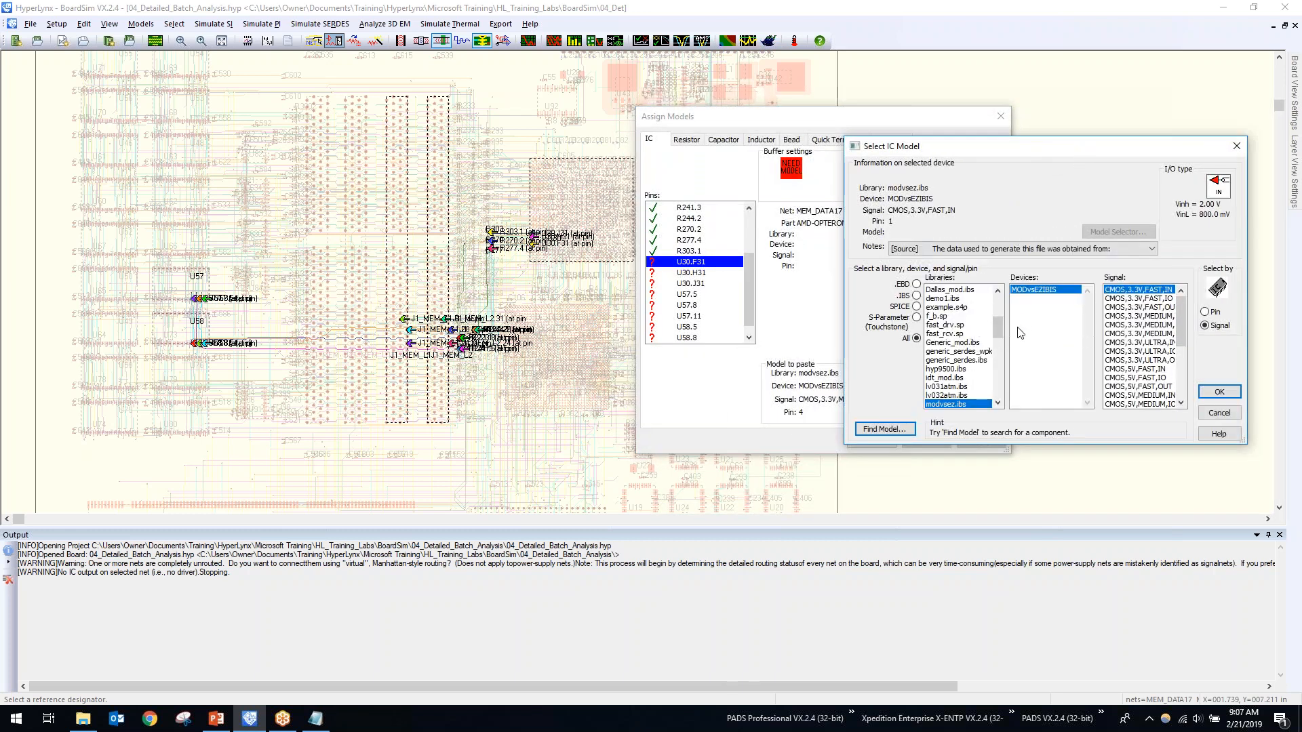
drag(998, 326, 998, 386)
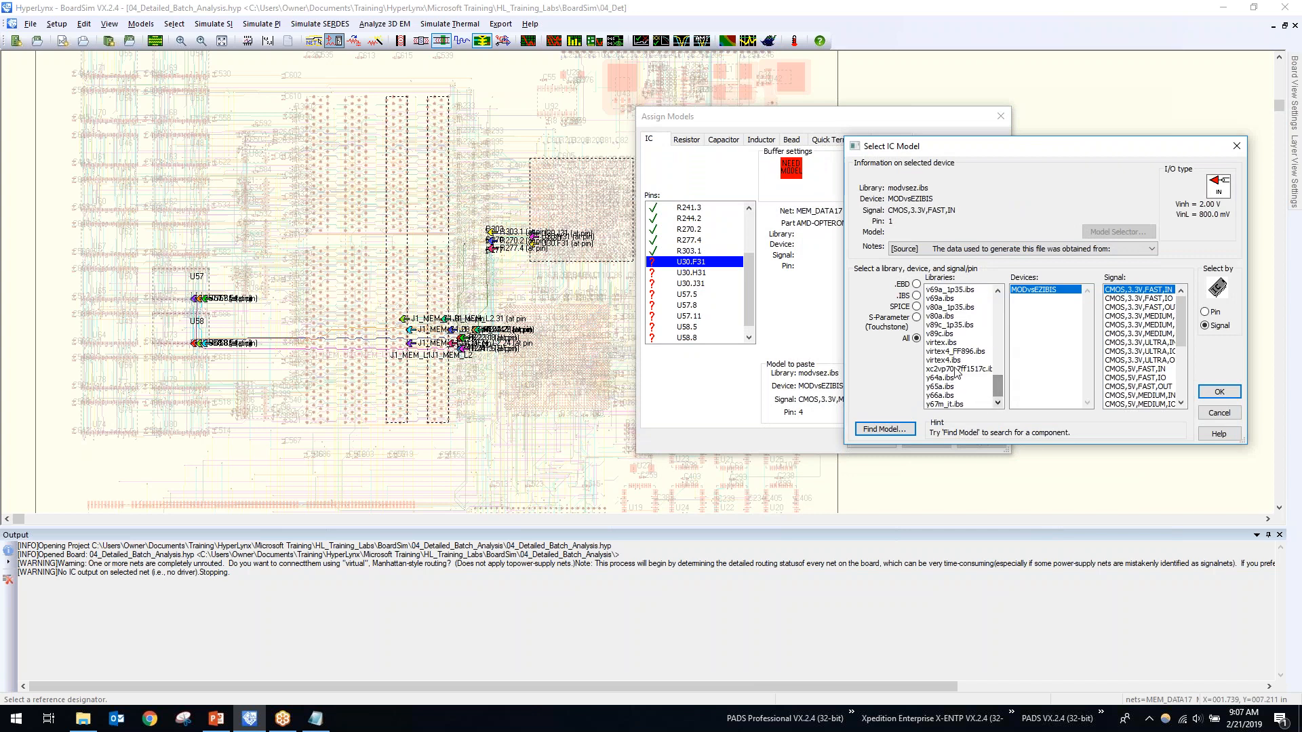
click(945, 360)
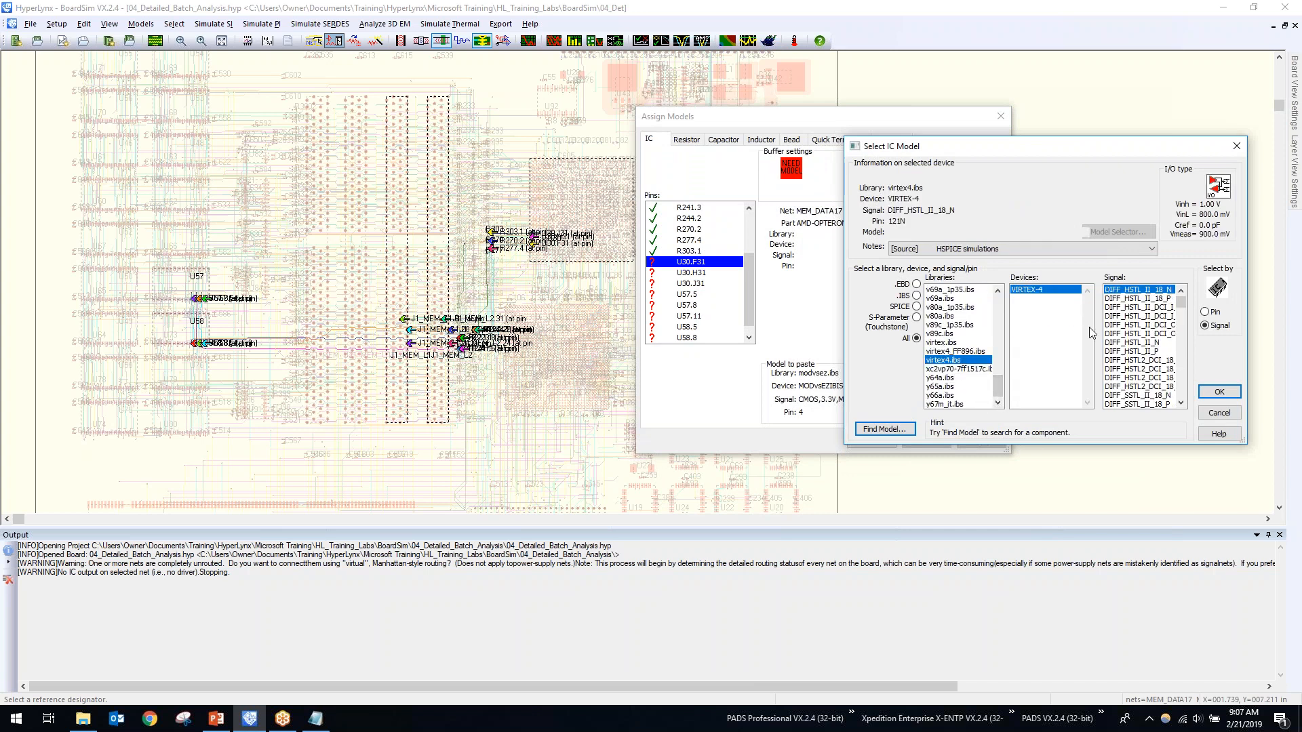
click(1204, 312)
drag(1181, 373, 1181, 302)
click(1120, 360)
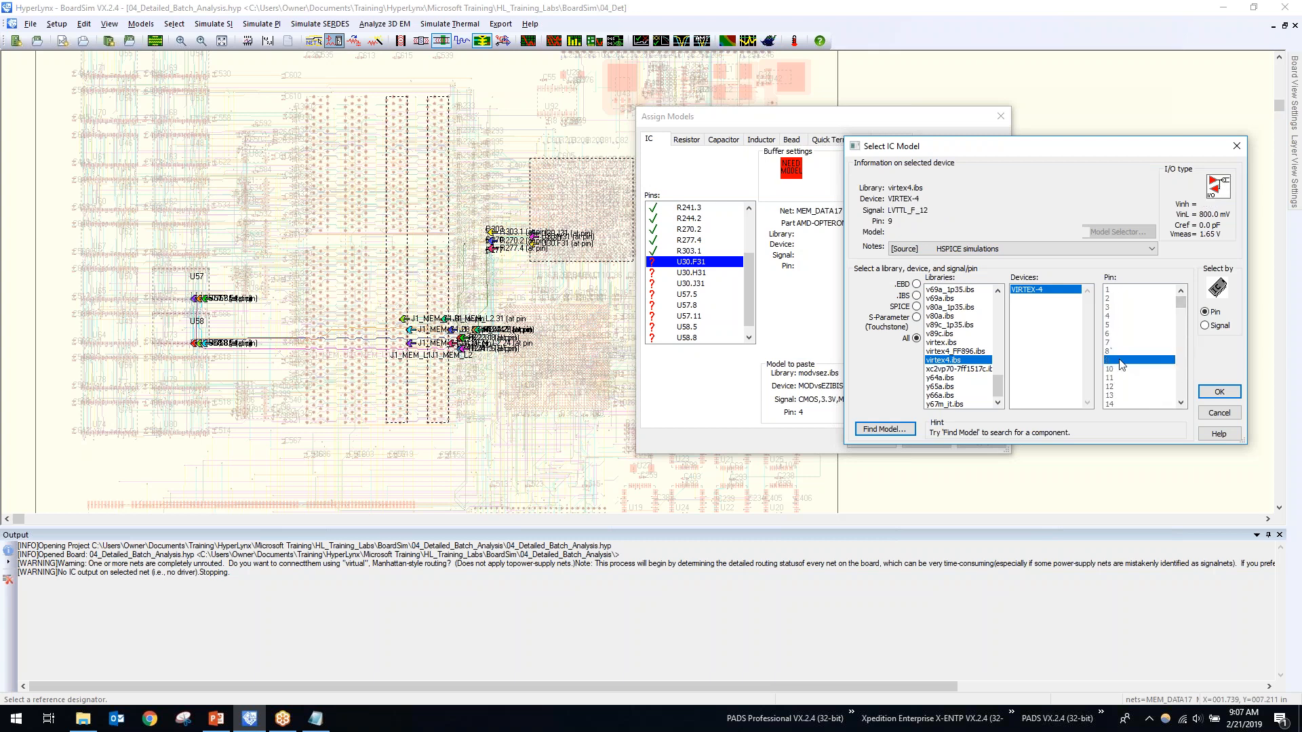
click(1218, 392)
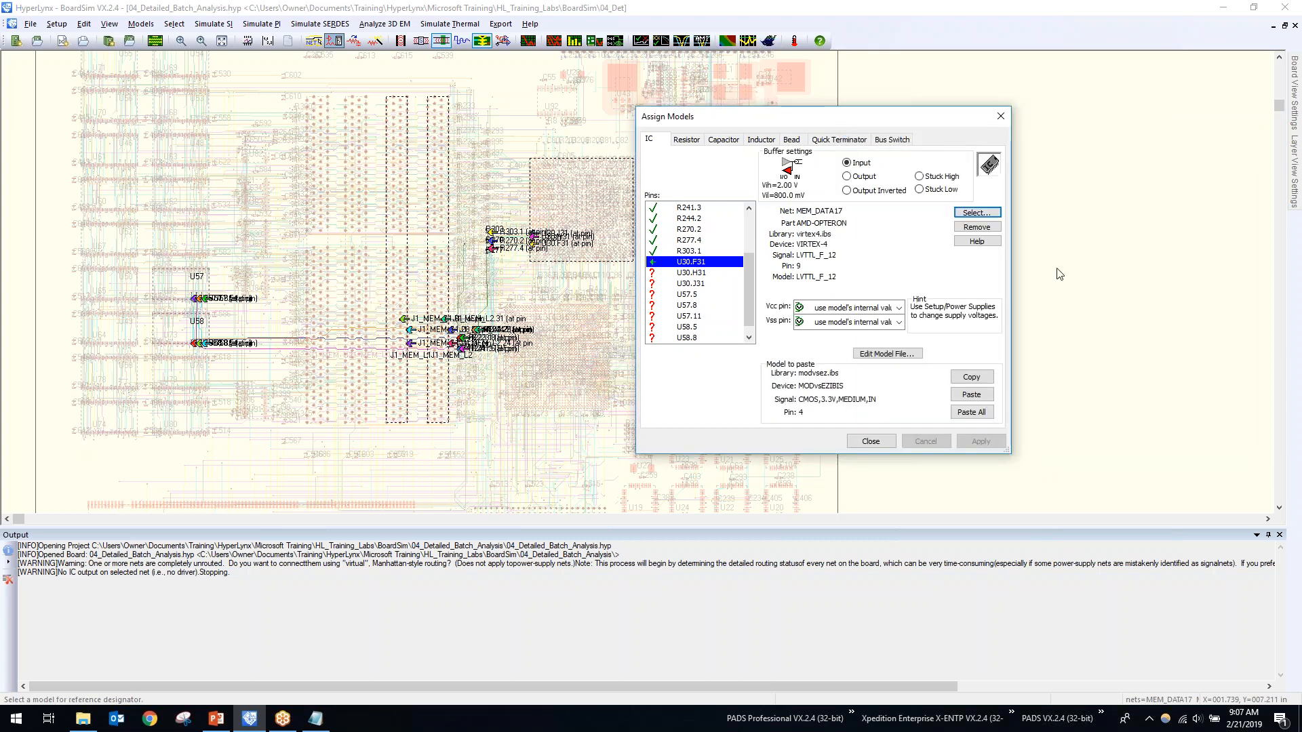
Set U30.F31's buffer to Output and copy its model to pins U30.H31 and U30.J31.
click(847, 177)
click(970, 379)
click(691, 273)
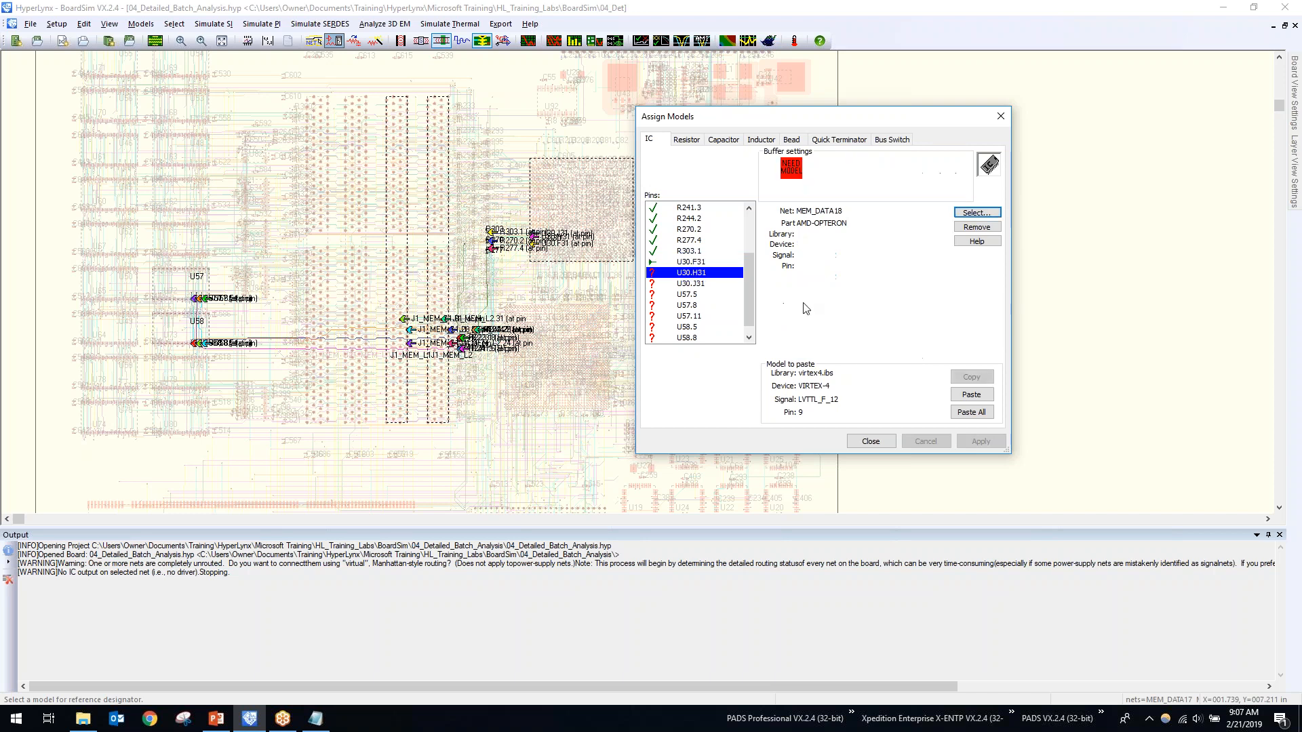
click(971, 395)
click(698, 284)
click(970, 394)
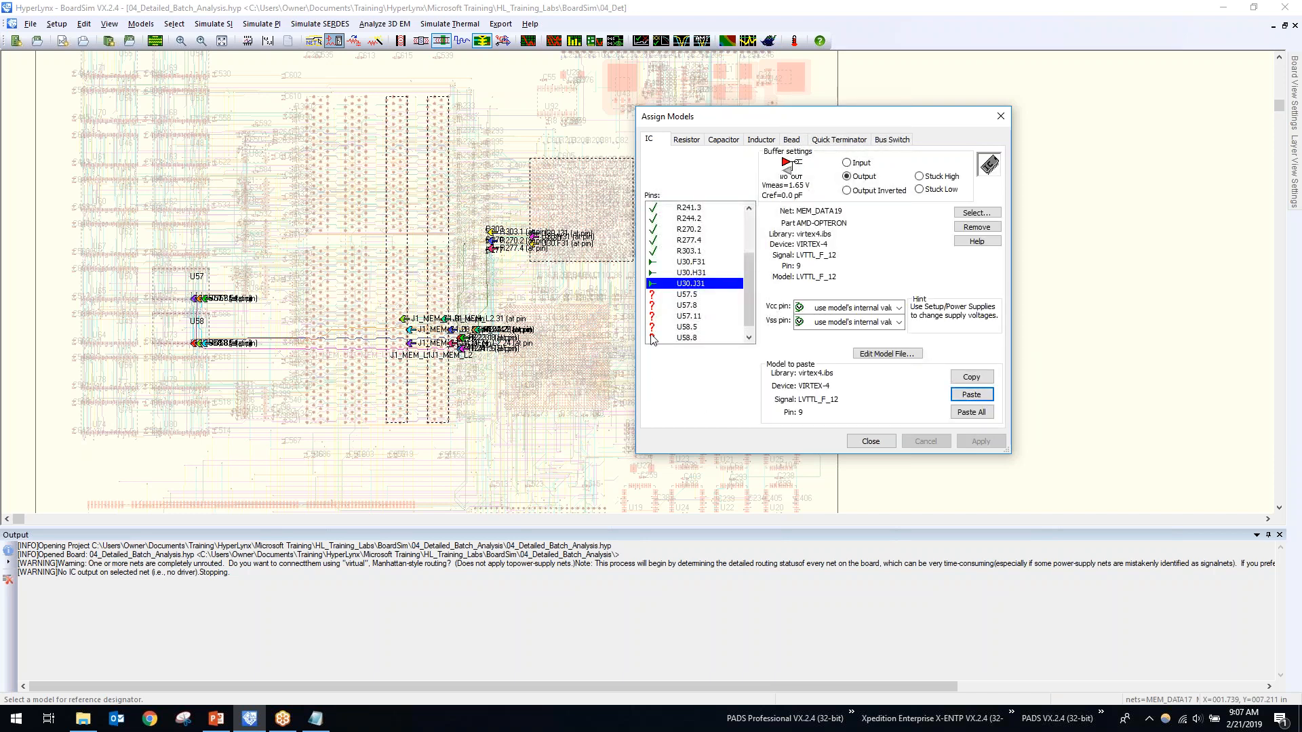
Assign the MODvsEZIBIS model from modvsez.ibs with signal CMOS,3.3V,MEDIUM,IO to pin U57.5.
click(700, 294)
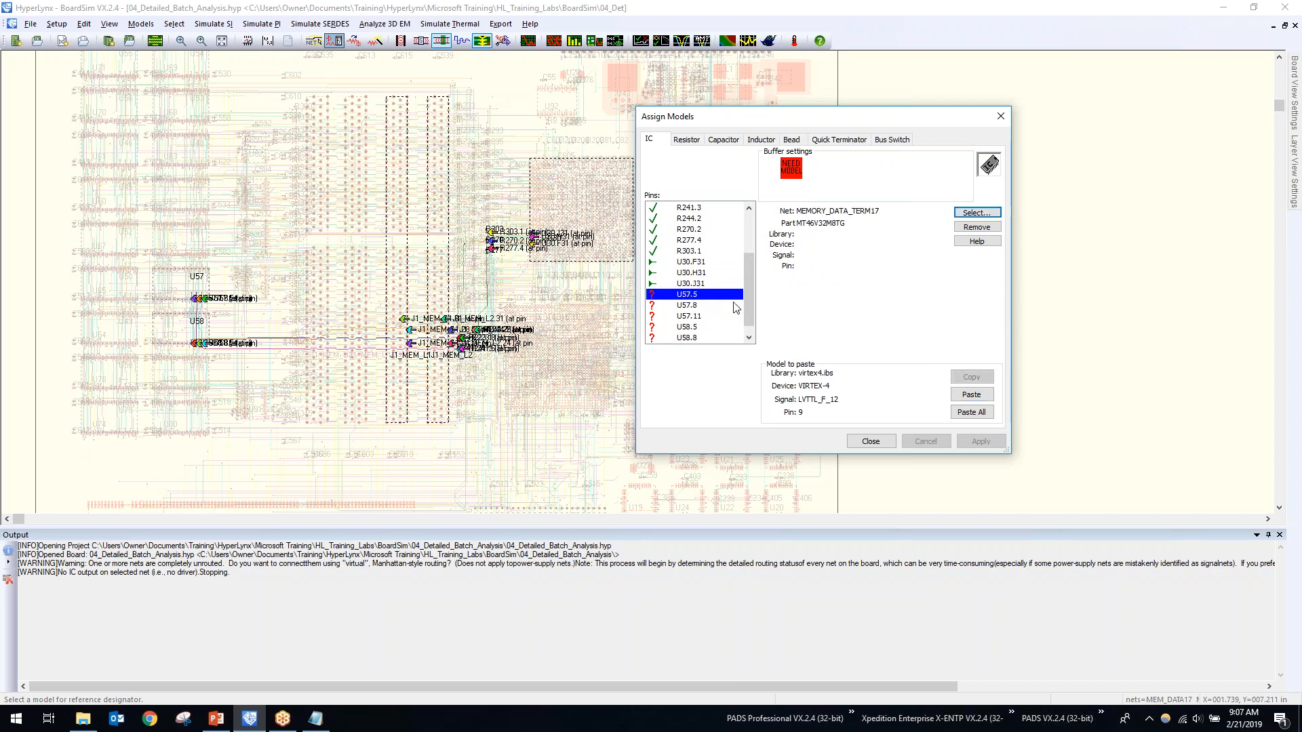
click(976, 213)
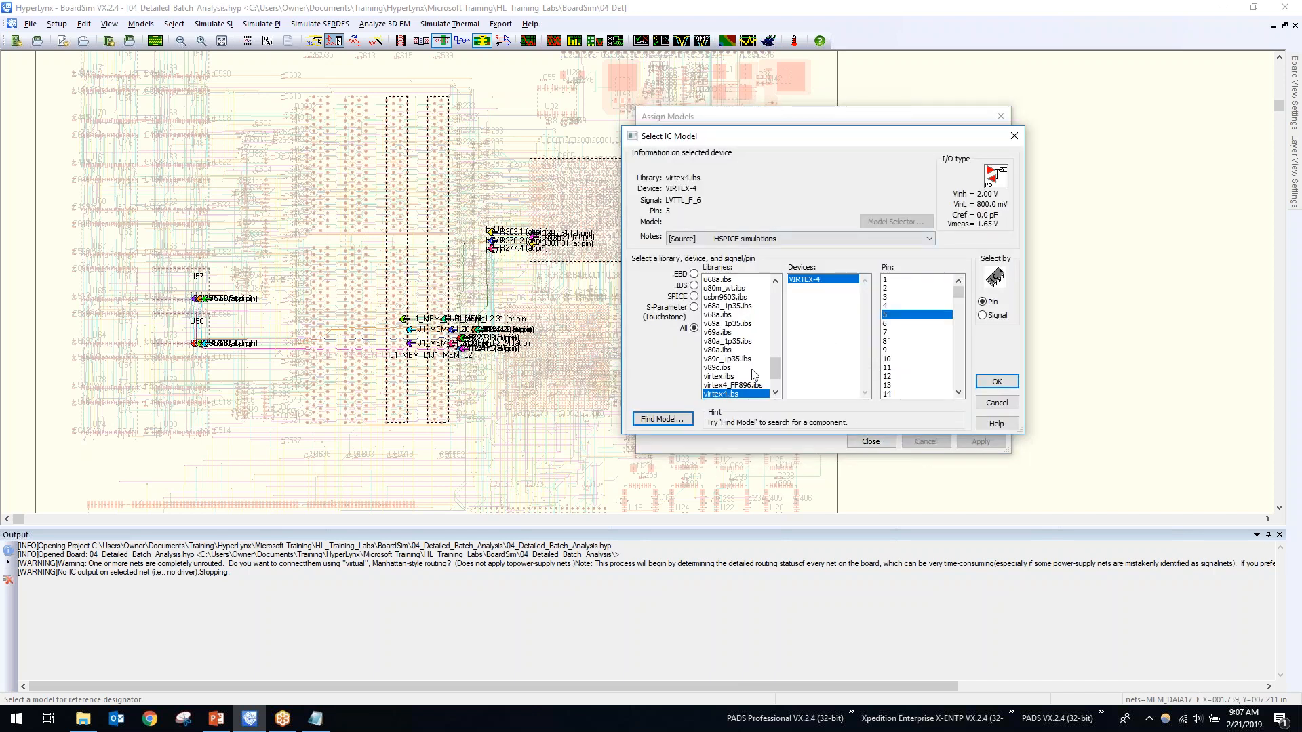
drag(774, 369, 774, 331)
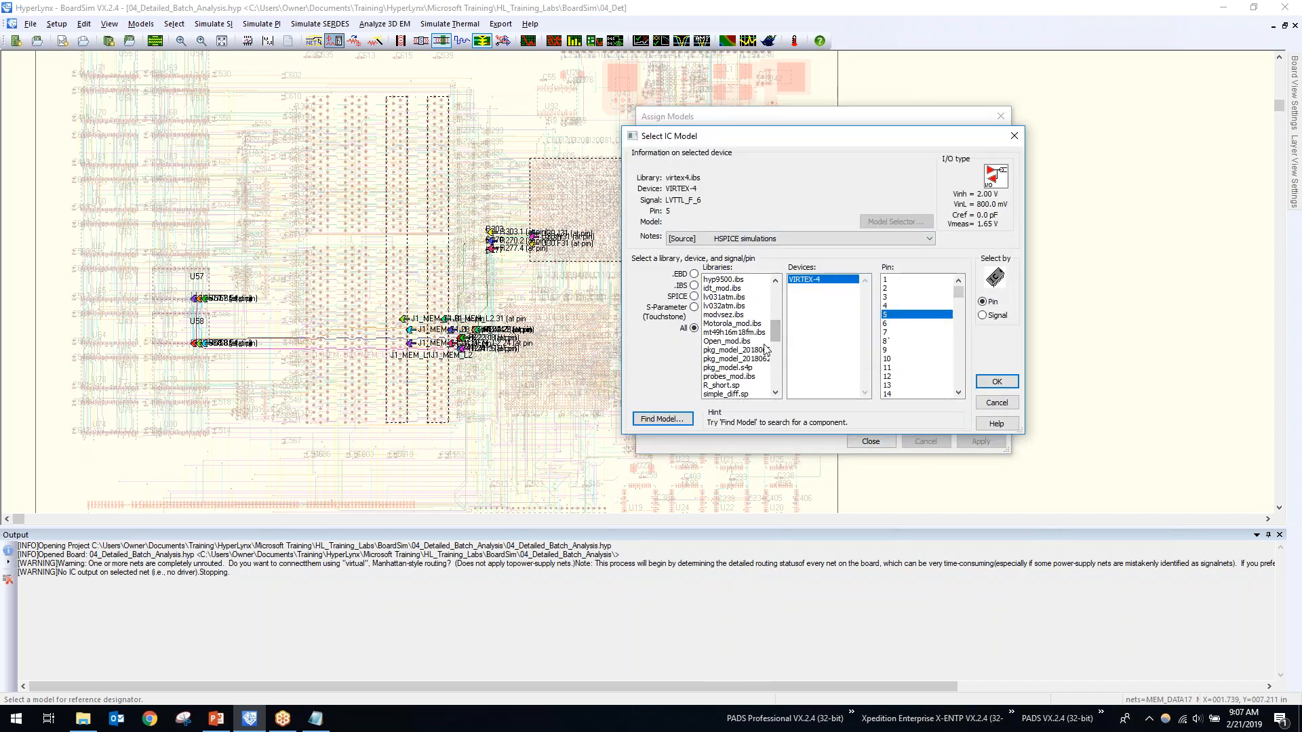
click(731, 315)
click(990, 315)
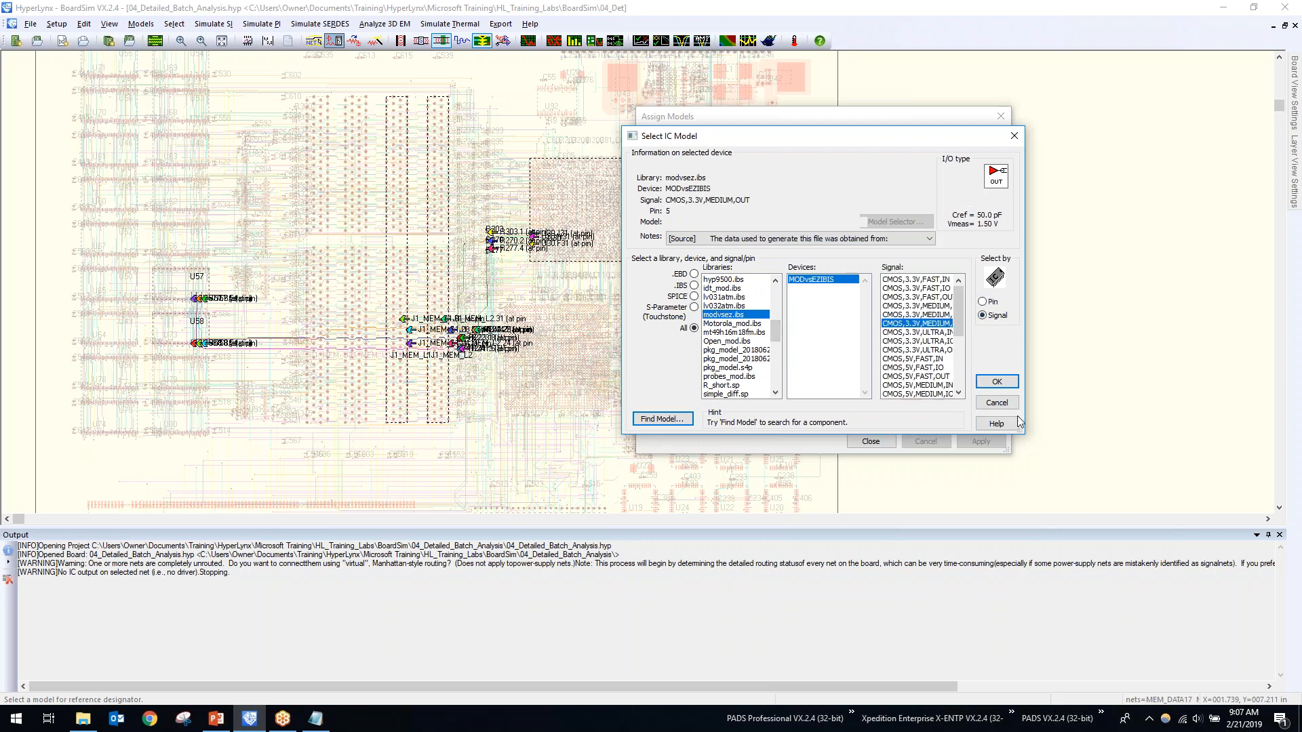
drag(1025, 432, 1166, 463)
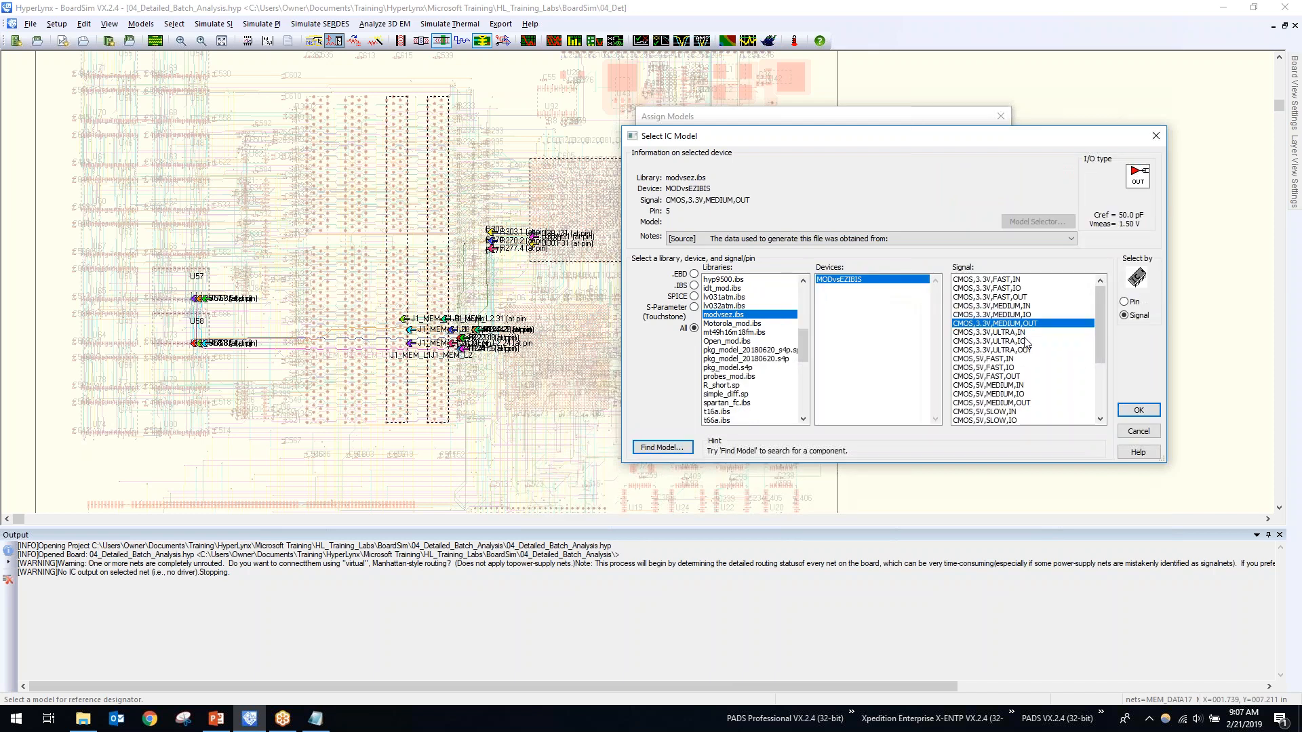
click(1010, 316)
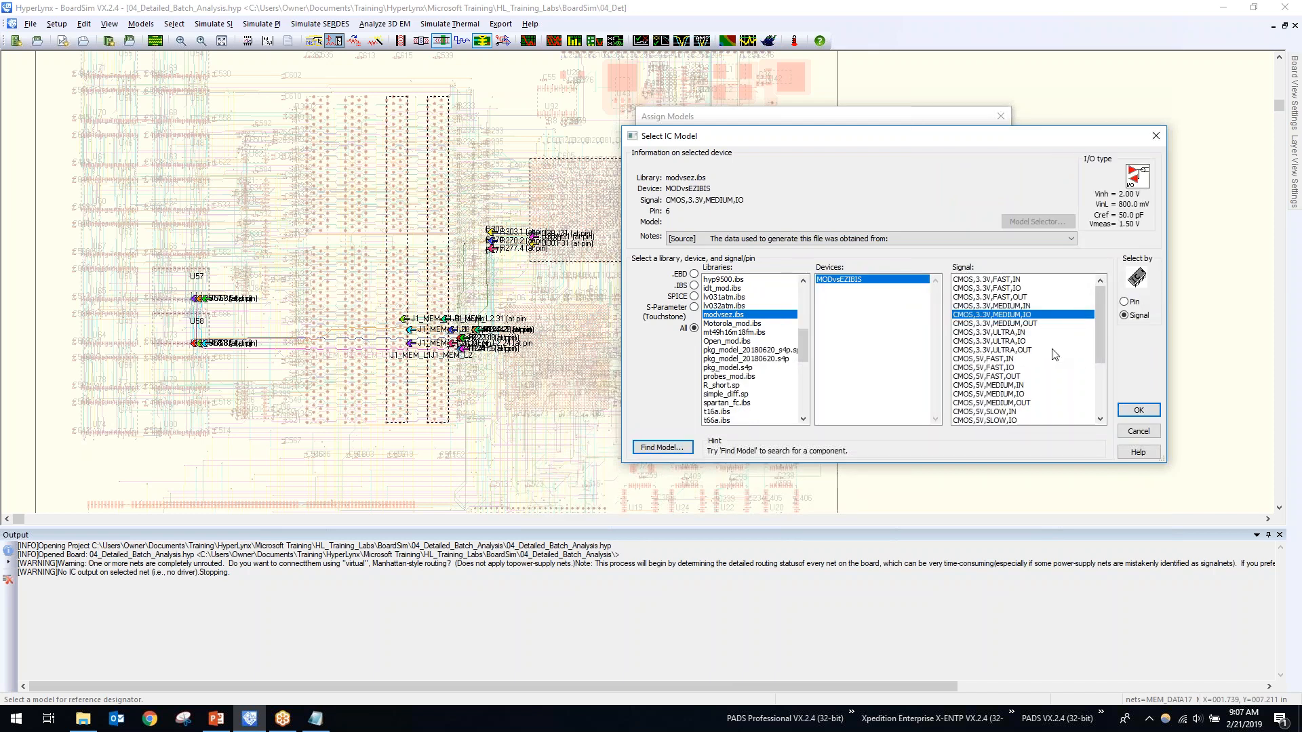
click(1134, 411)
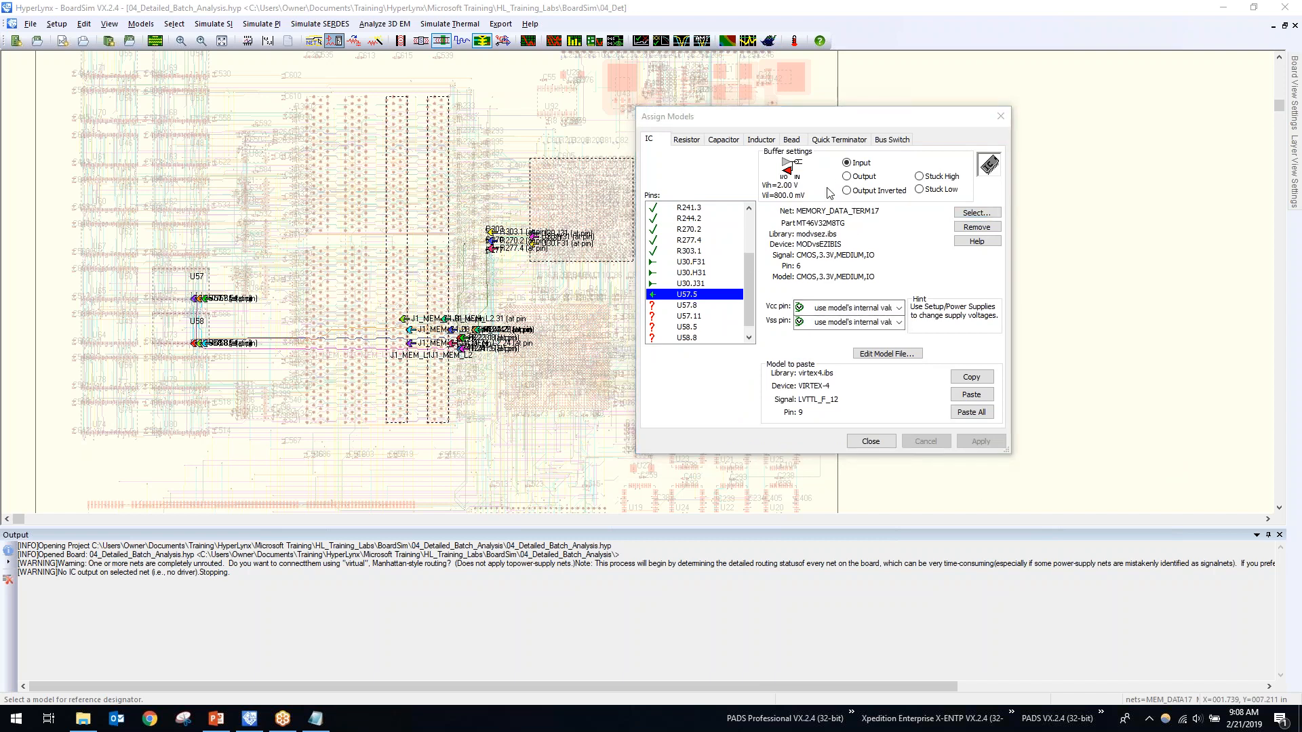
Copy U57.5's model to pins U57.8 and U57.11, check the pin list, and close model assignment.
click(966, 379)
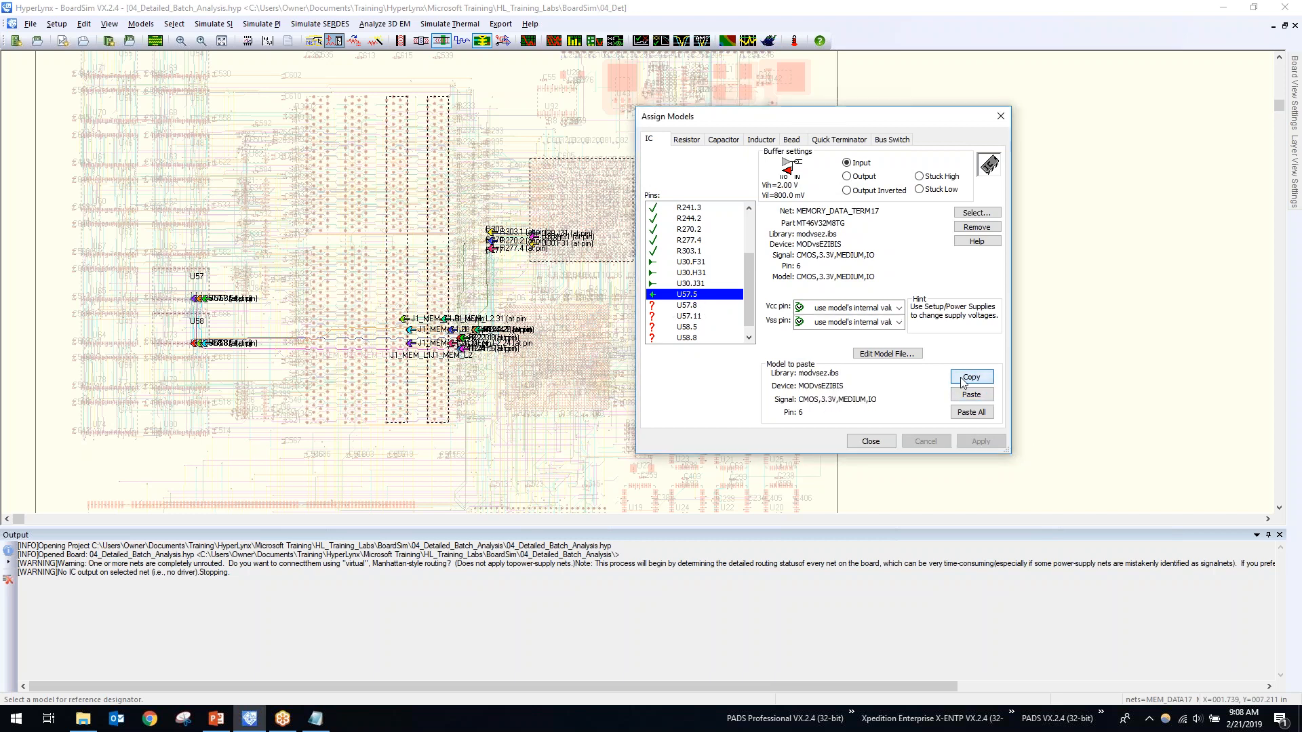
click(686, 305)
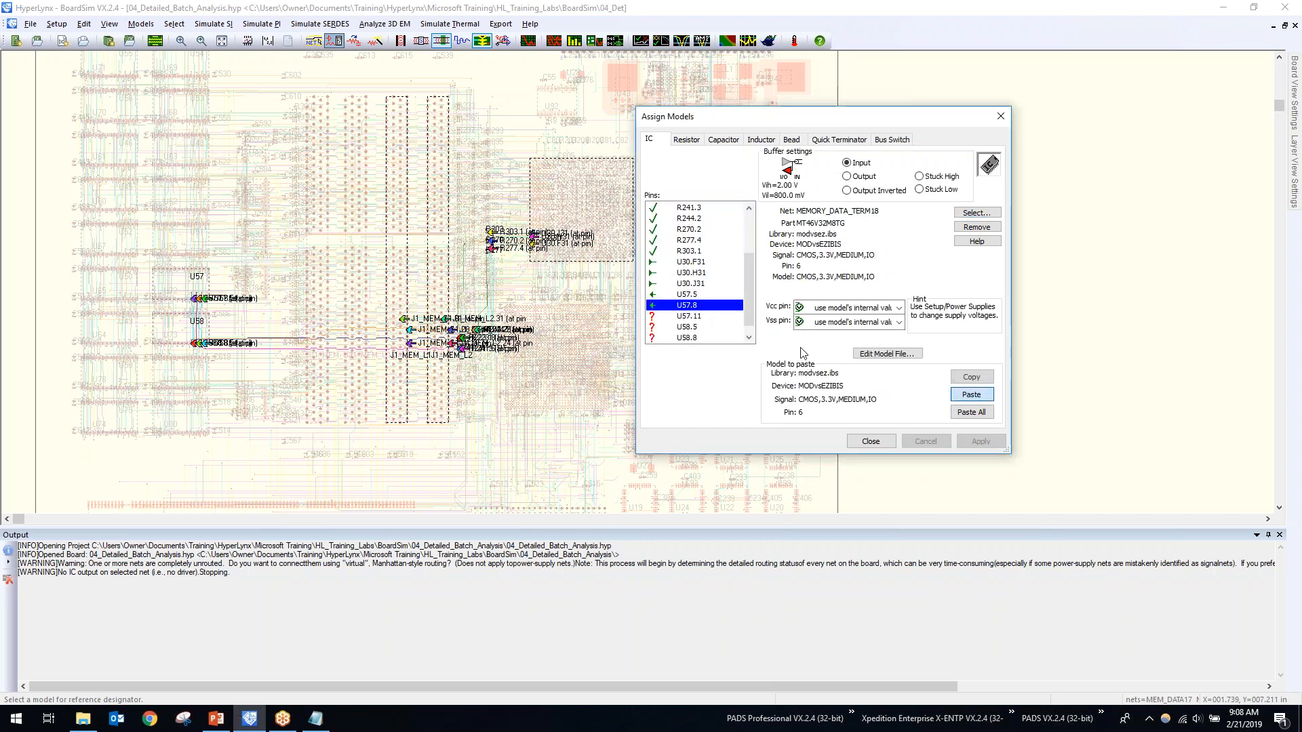
click(688, 316)
click(970, 394)
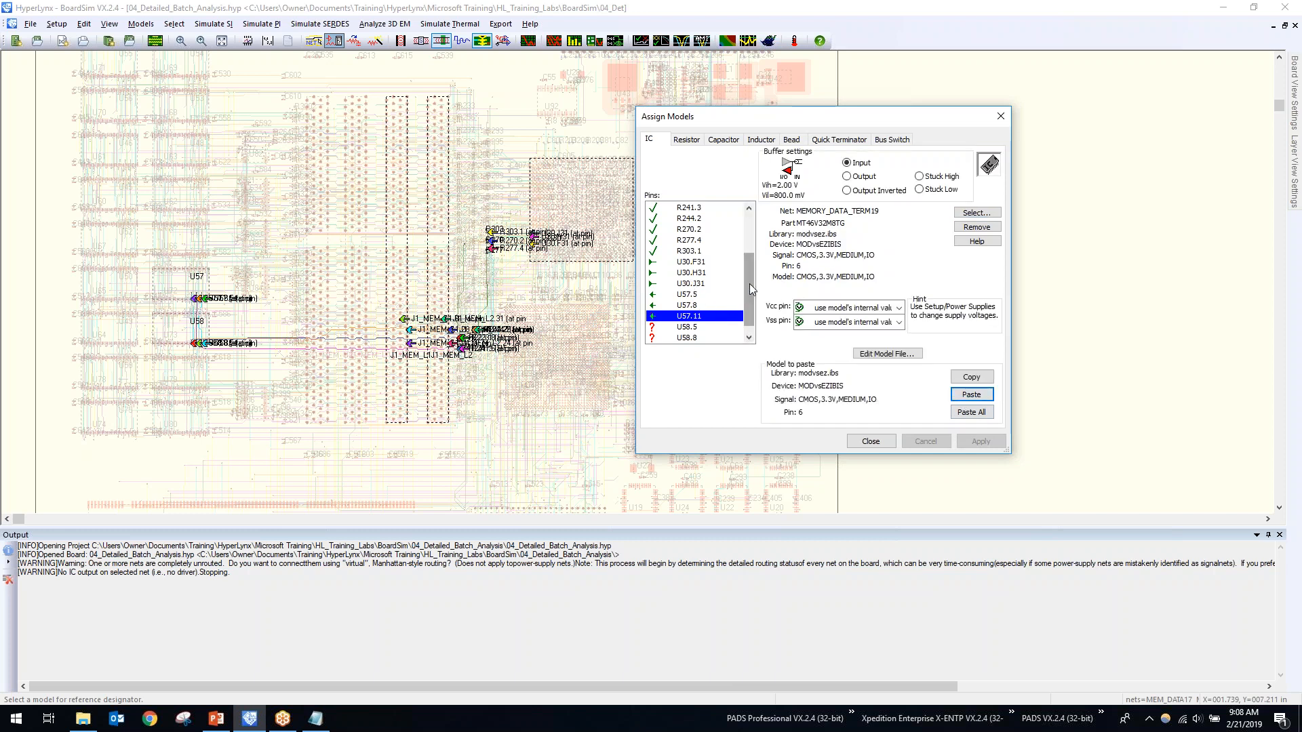
scroll(750, 283, up, 5)
scroll(750, 290, down, 4)
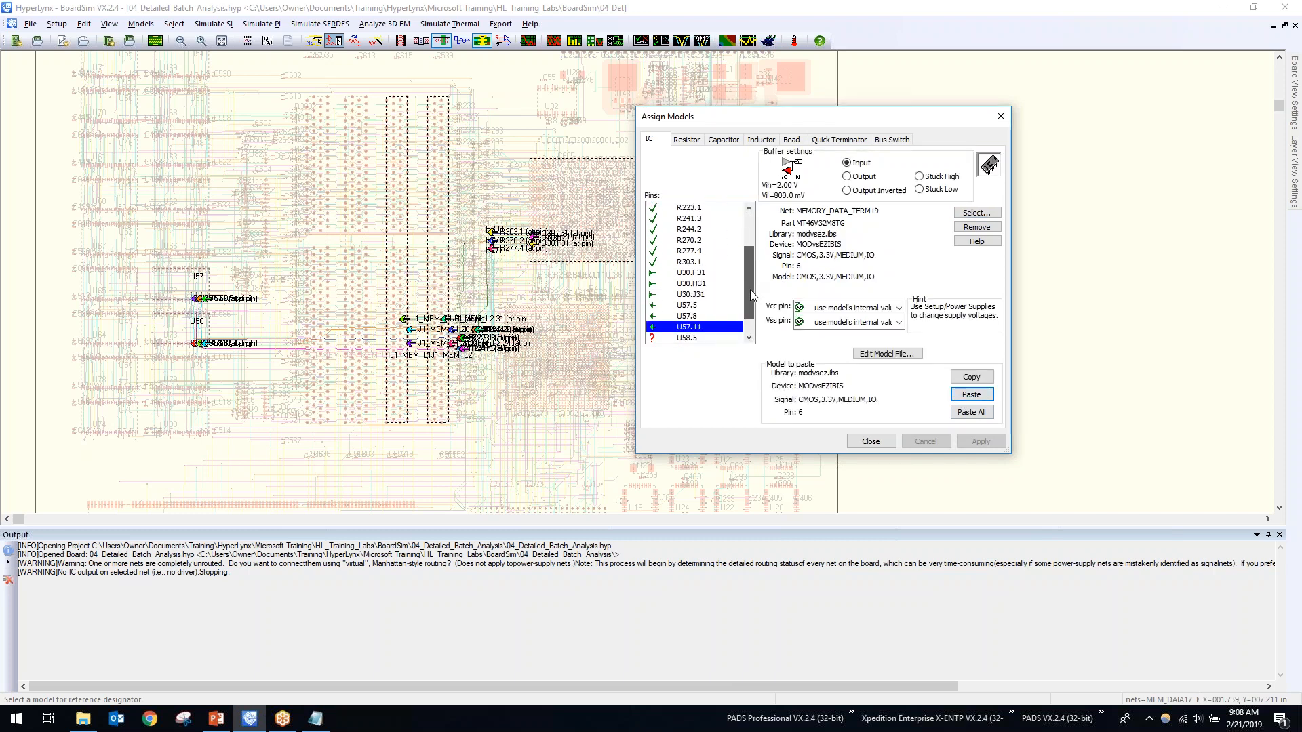
click(870, 441)
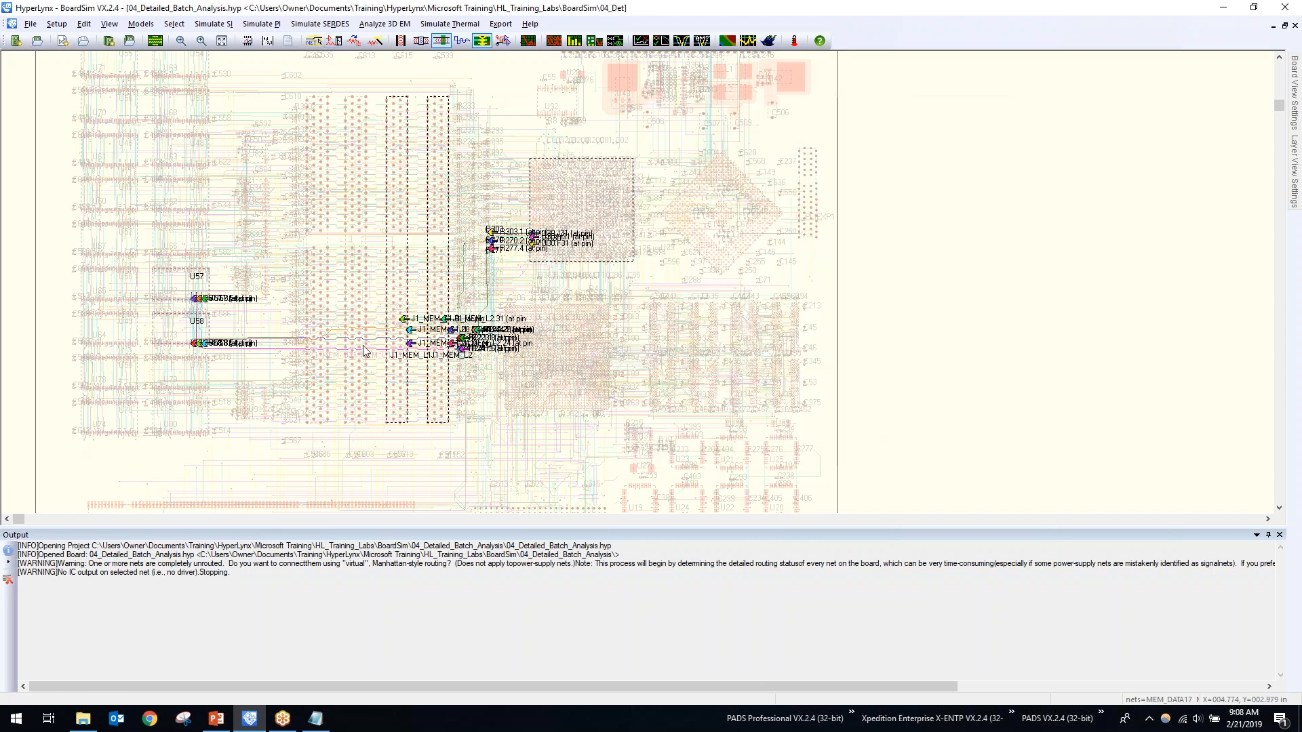
Open the table of assigned models to review the libraries, devices and buffer directions for the selected nets' pins.
click(141, 27)
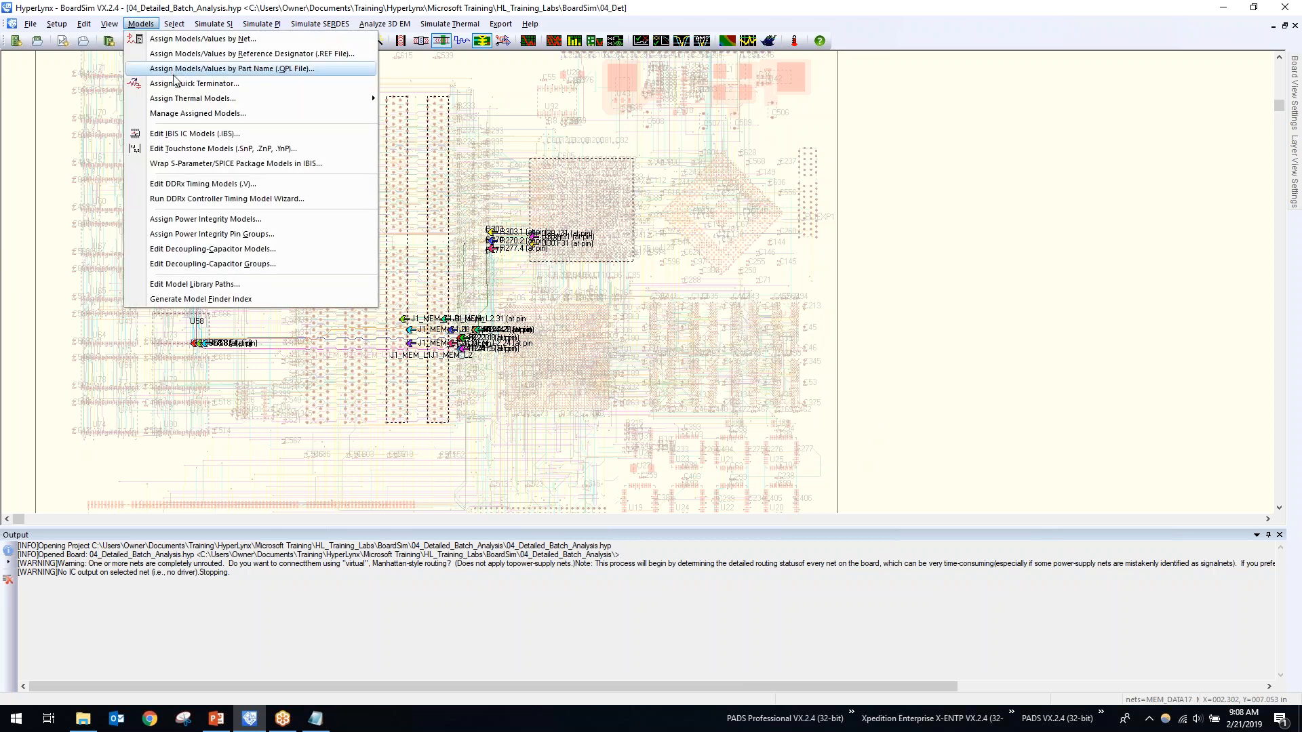
click(182, 117)
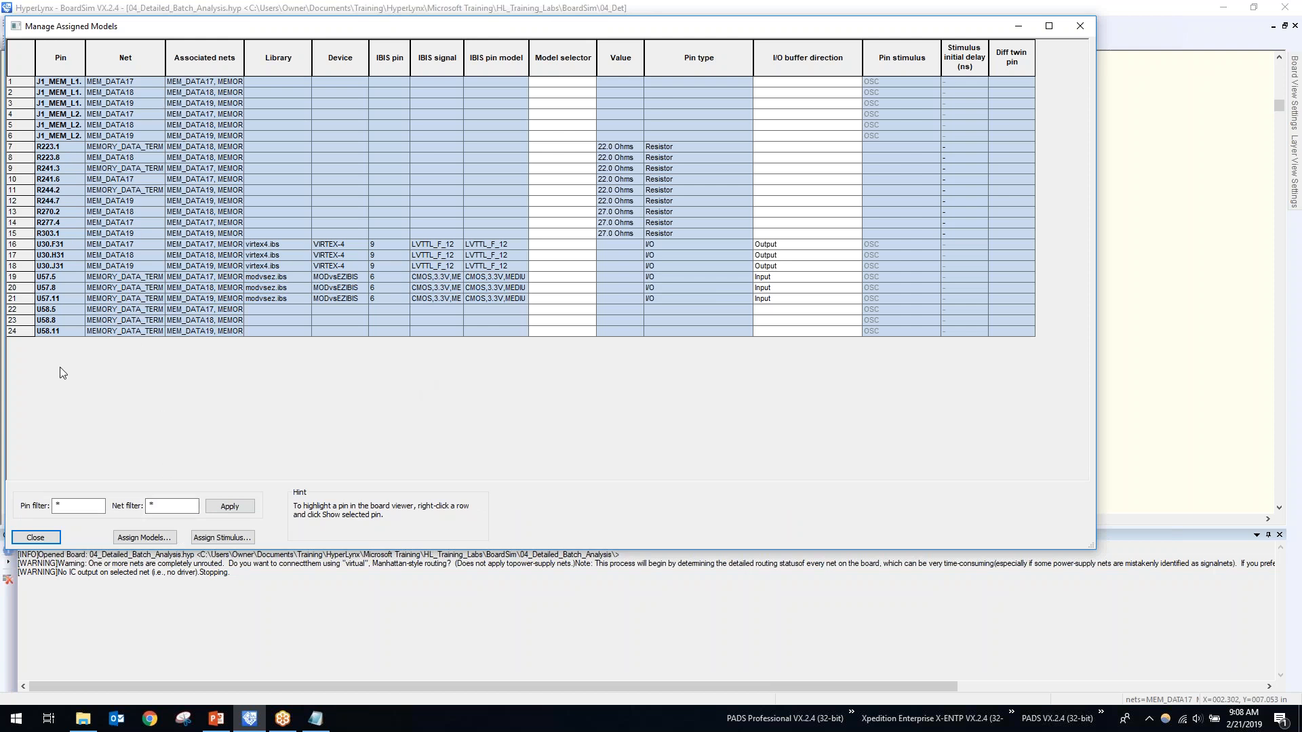
Close the assigned-models table, after widening its associated-nets column, and run a signal simulation of MEM_DATA17 in the digital oscilloscope.
mouse_move(245, 60)
mouse_down()
mouse_move(382, 52)
mouse_move(268, 54)
mouse_up()
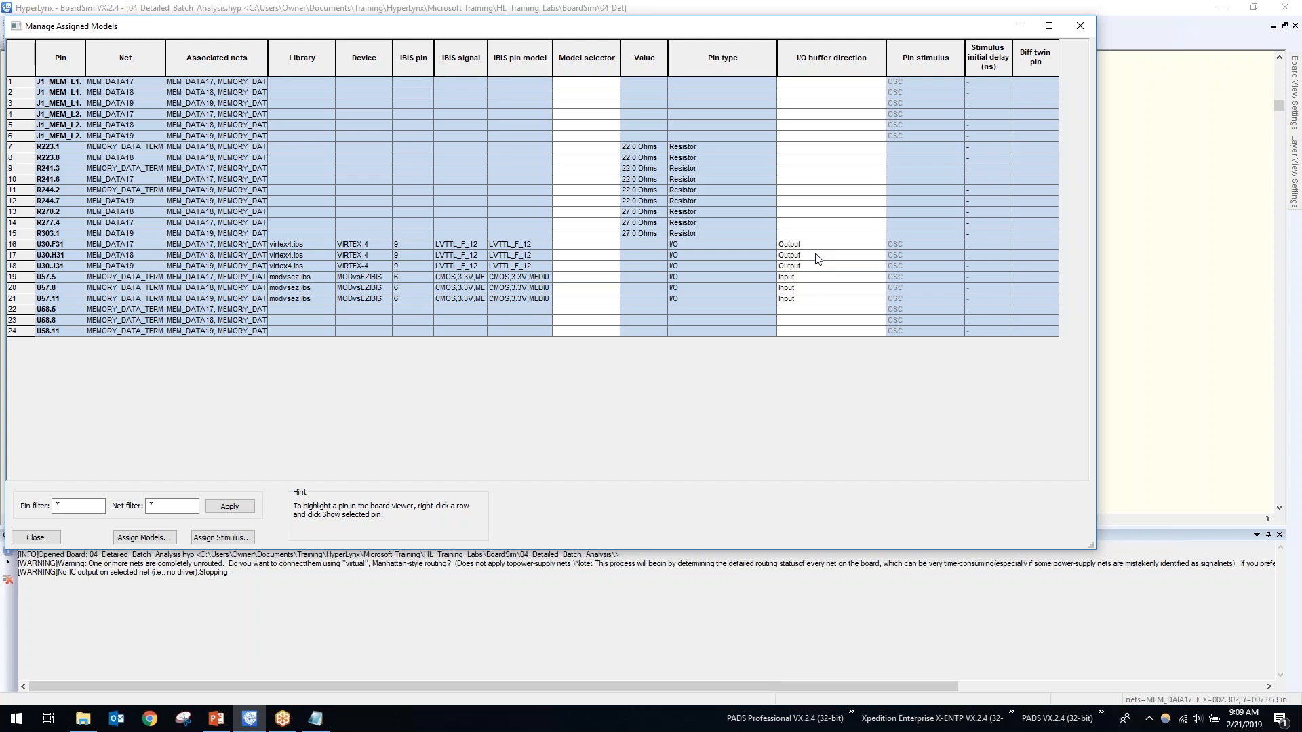
click(1080, 27)
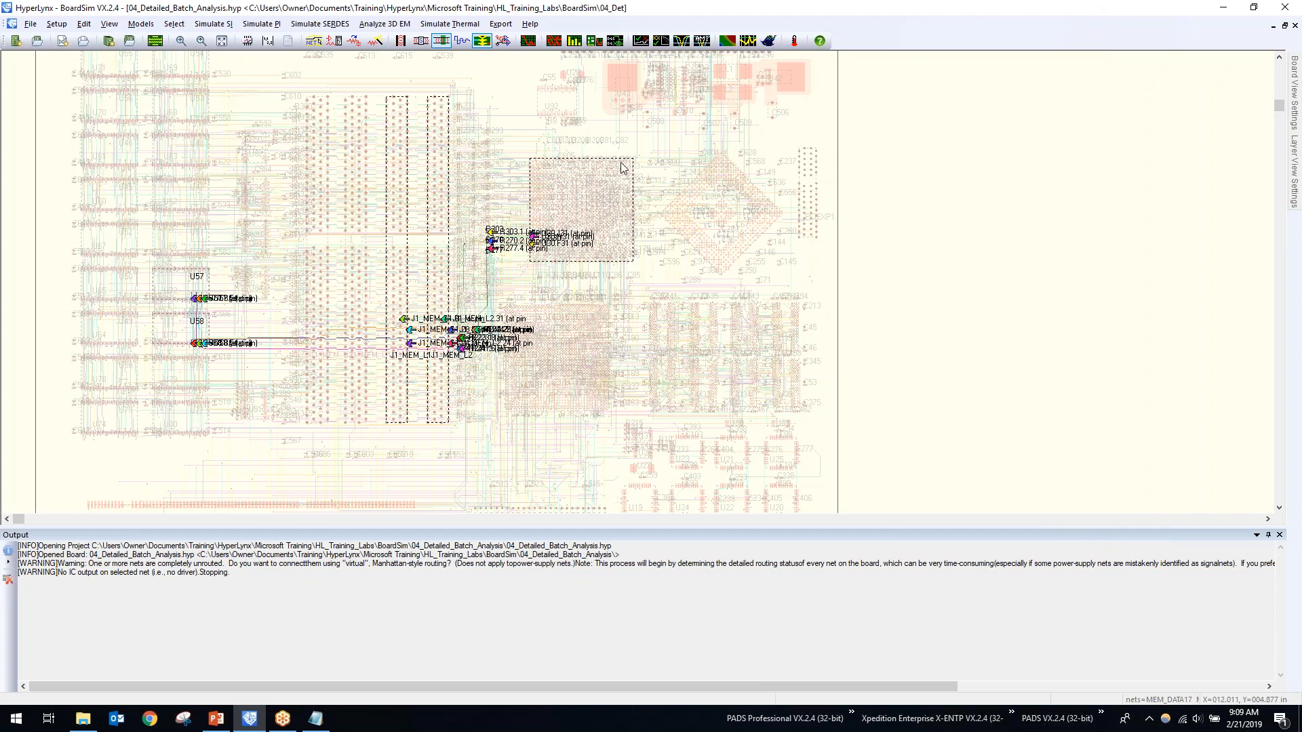
click(529, 43)
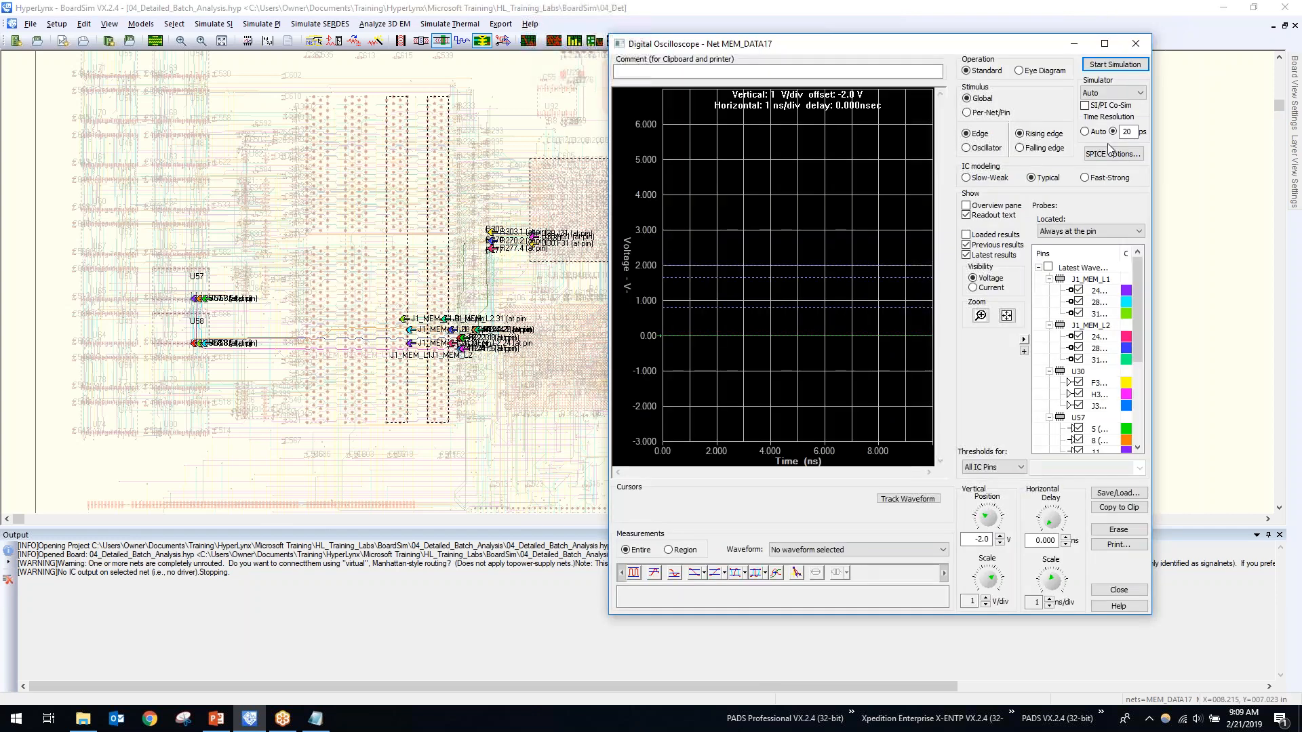
click(1139, 66)
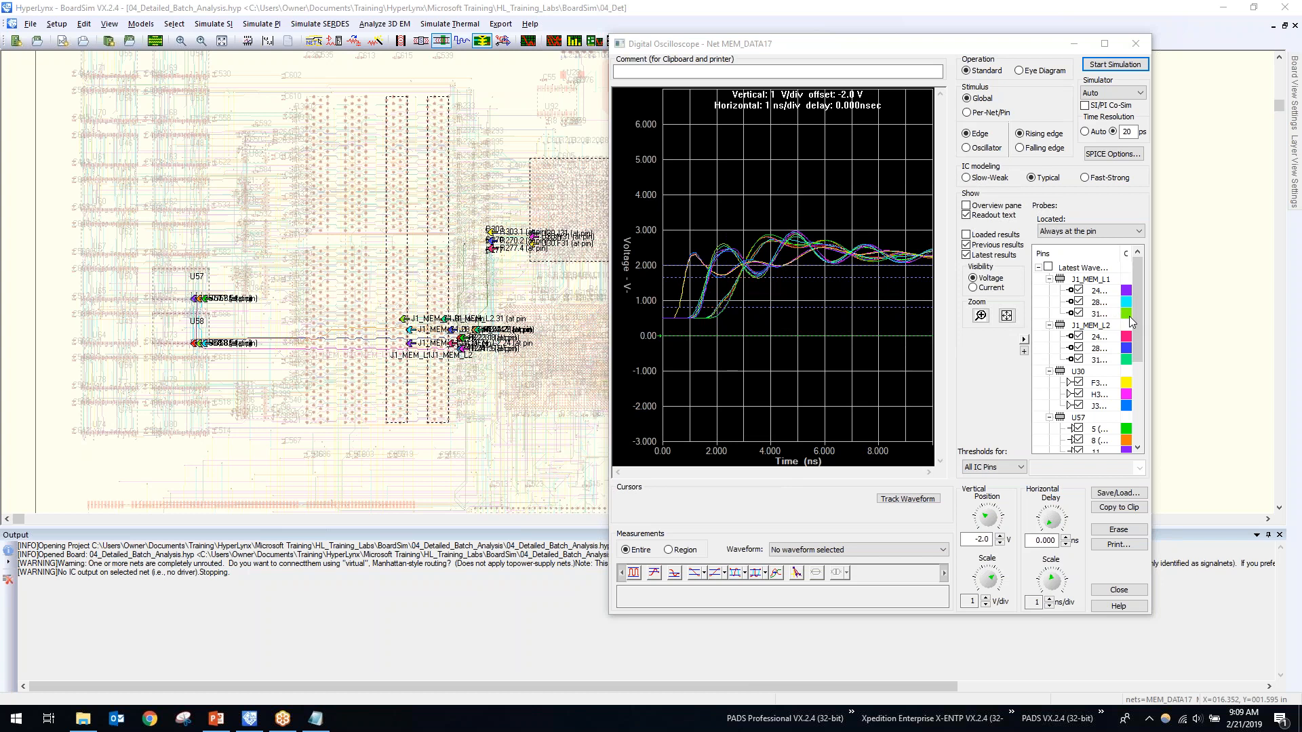
mouse_move(1136, 319)
mouse_down()
mouse_move(1145, 417)
mouse_move(1129, 311)
mouse_up()
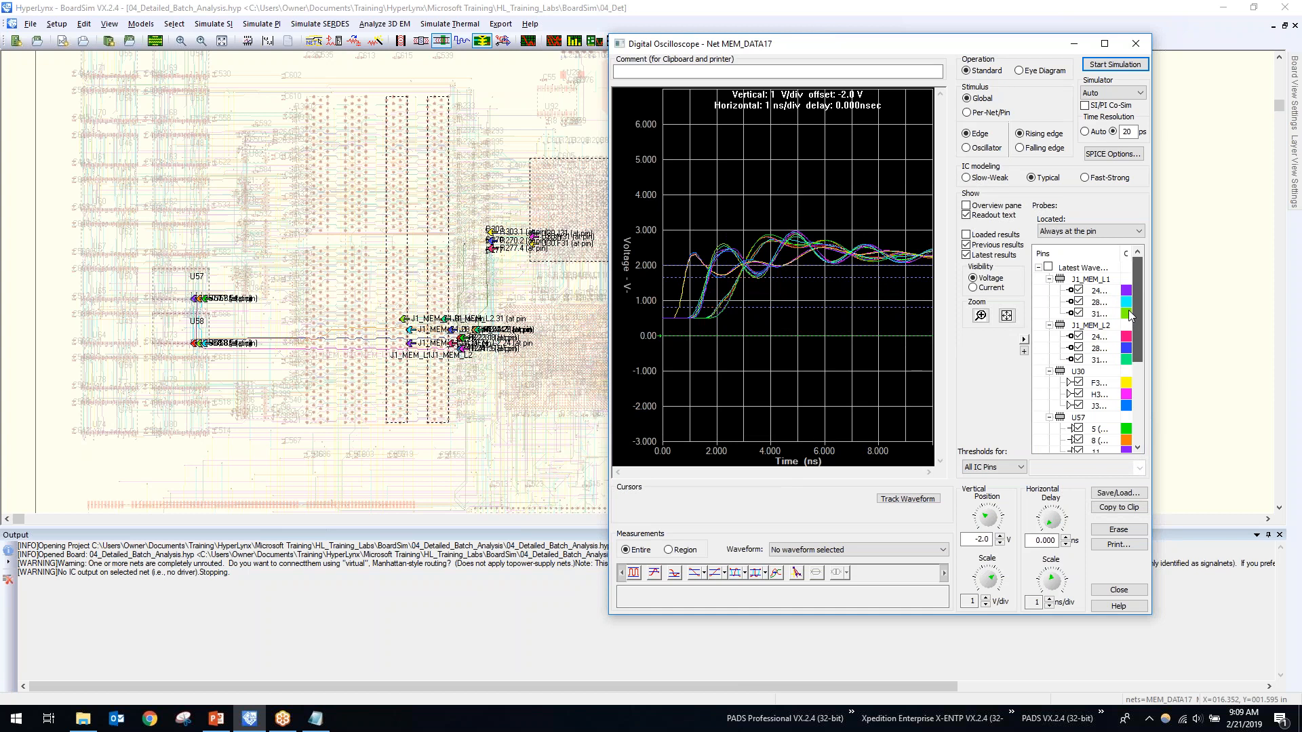
click(1135, 44)
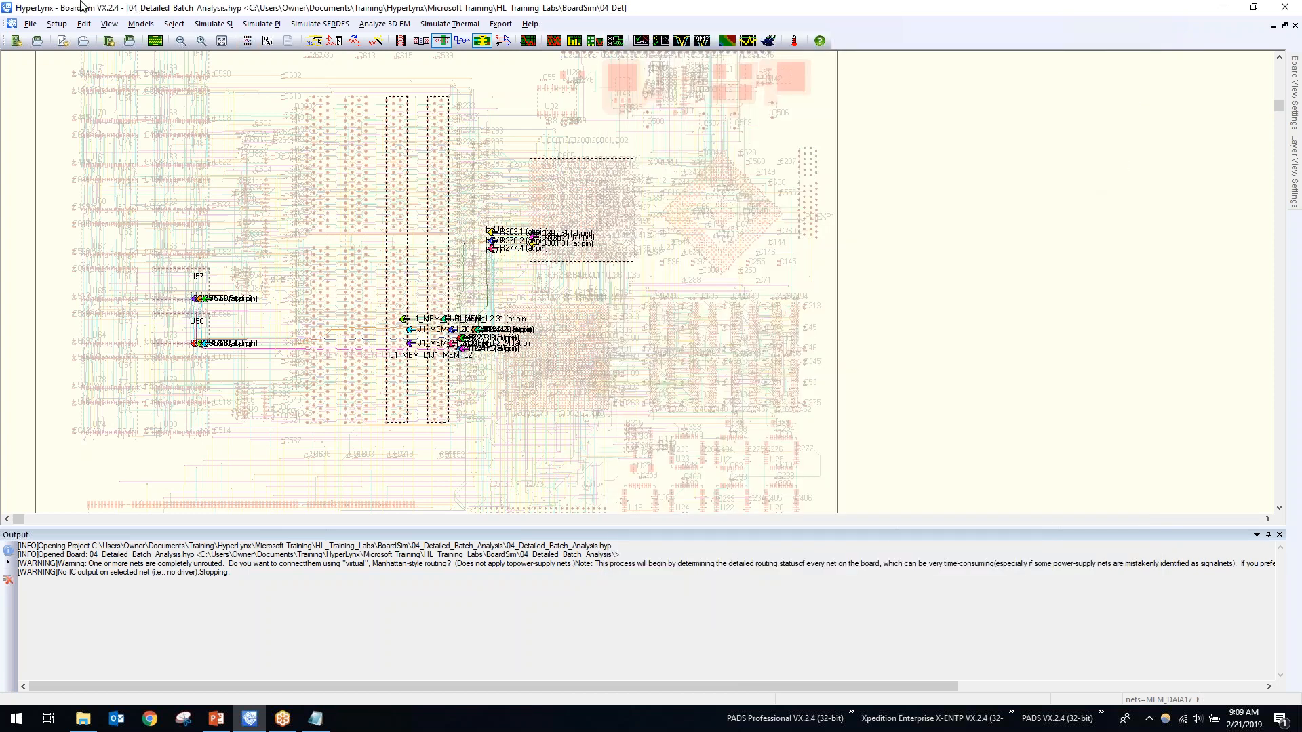
Open model assignment by reference designator (.REF file), enlarge the editor, and list only the parts without models.
click(142, 24)
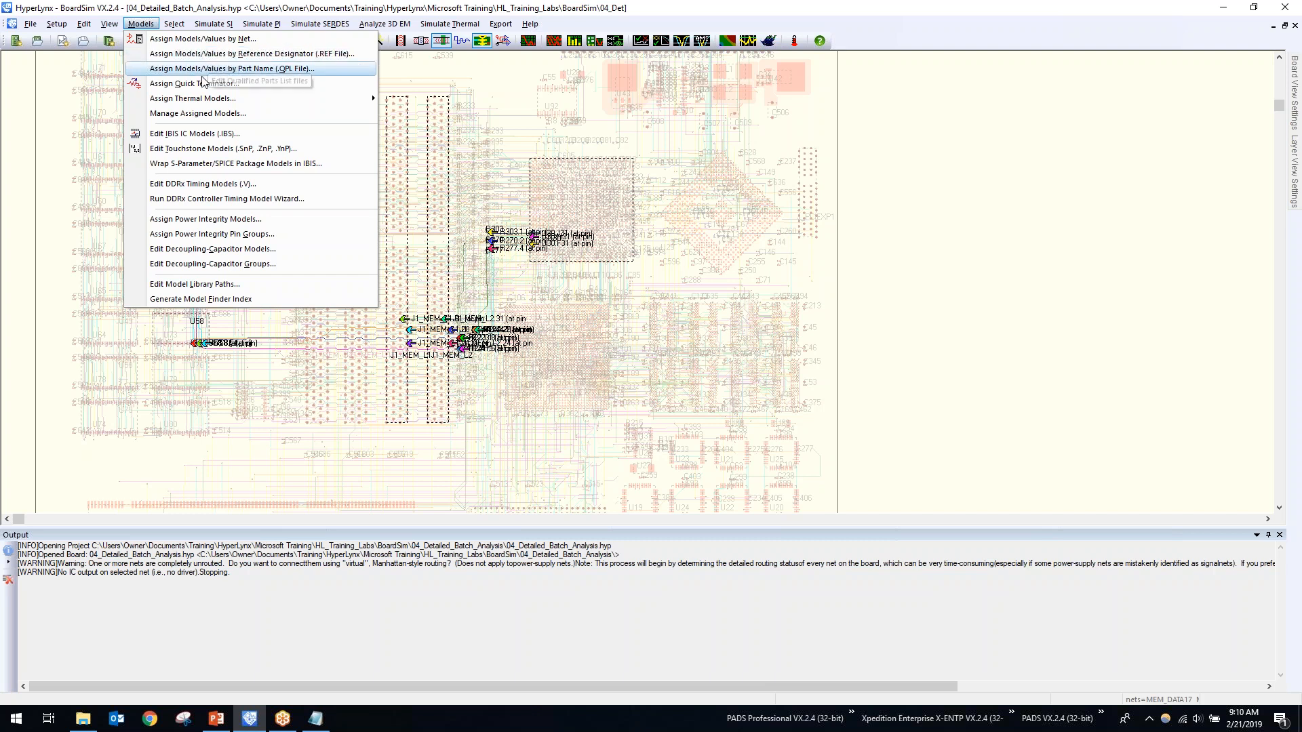
click(233, 55)
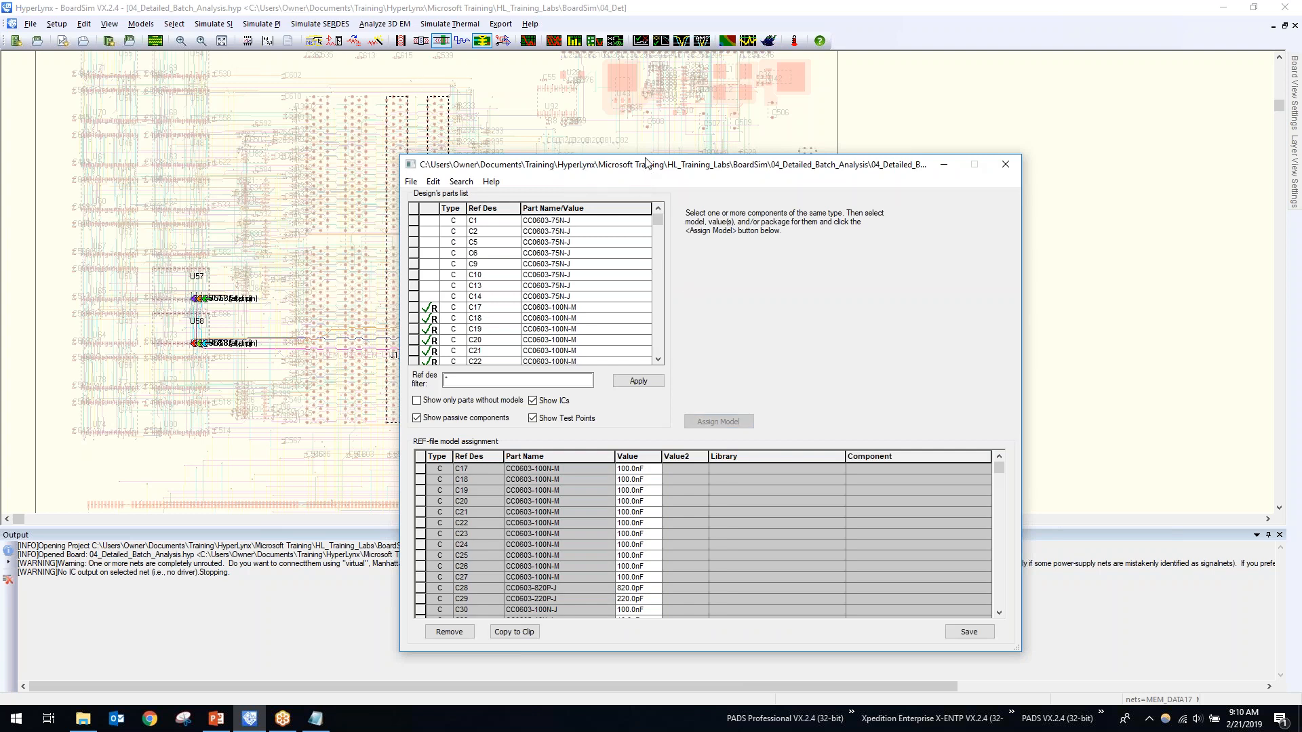
drag(650, 165, 628, 131)
drag(998, 621, 1074, 663)
mouse_move(672, 186)
mouse_down()
mouse_move(687, 336)
mouse_move(674, 183)
mouse_up()
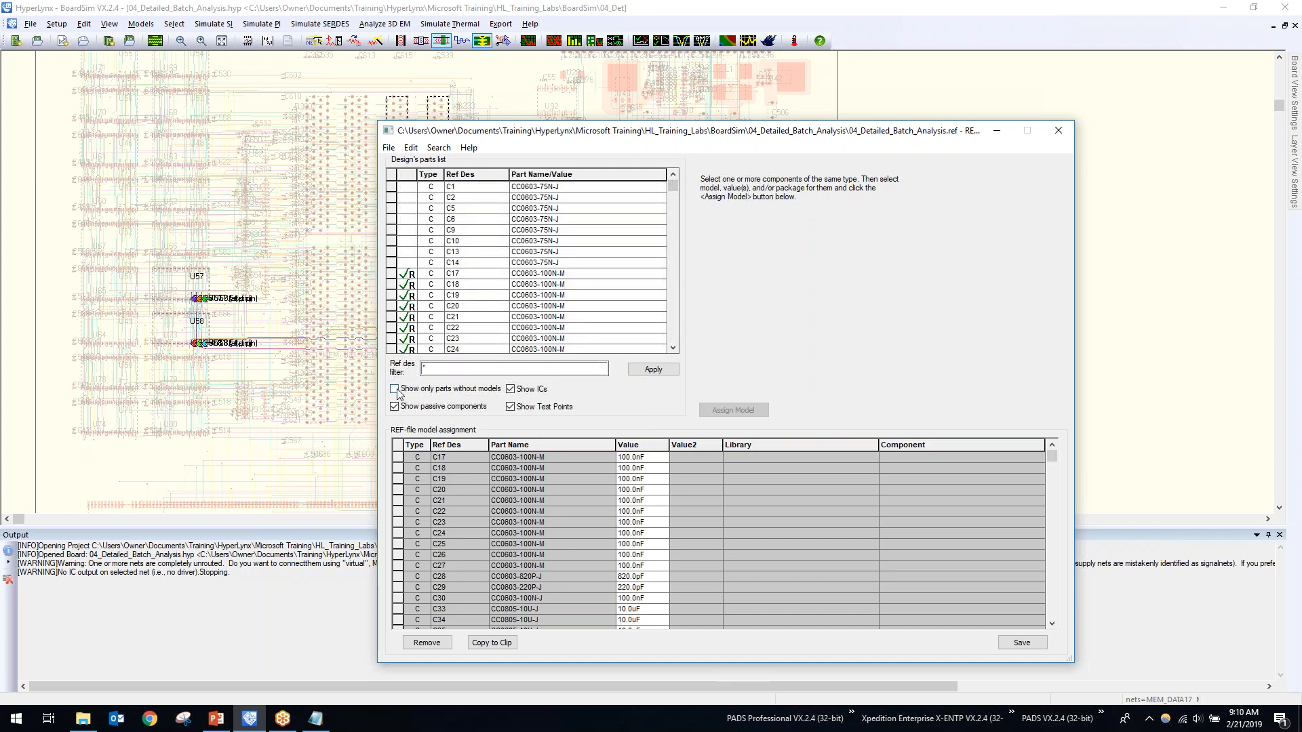
click(394, 390)
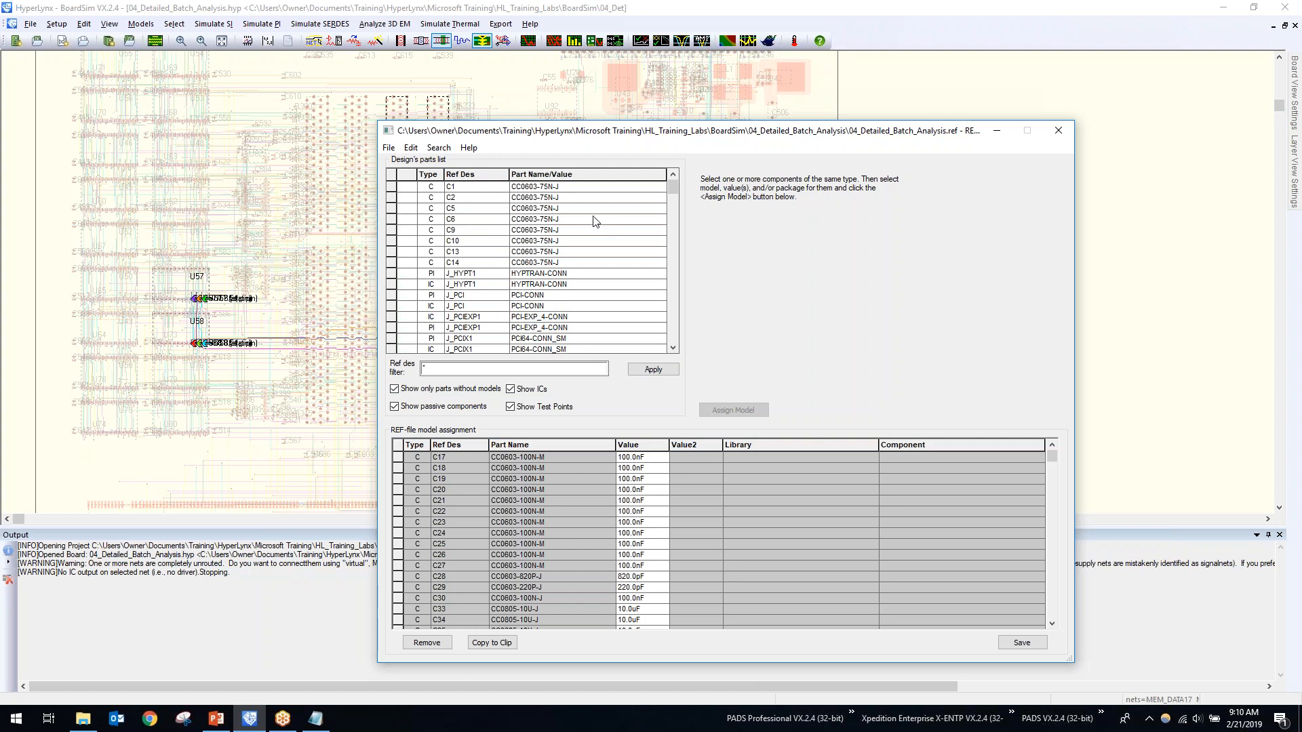
scroll(674, 191, down, 1)
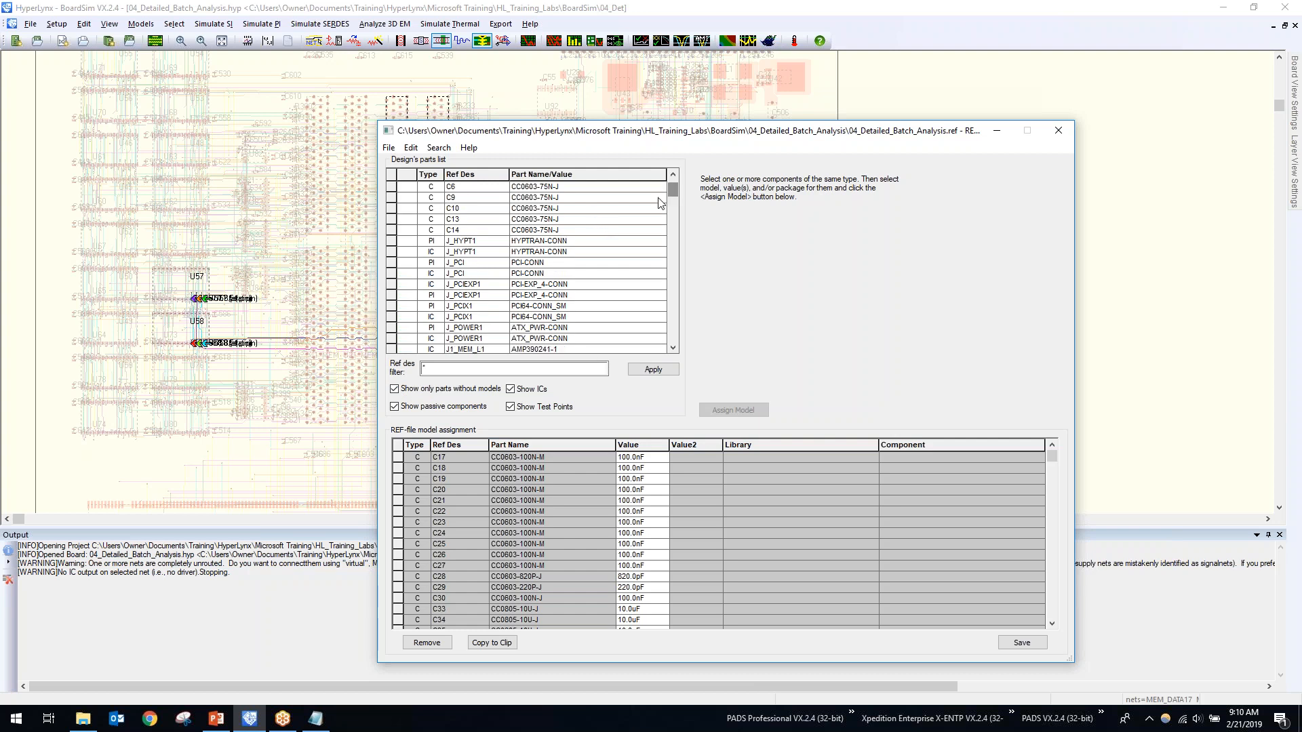
Assign the Motorola component from Motorola_mod.ibs to the IC entry of J_HYPT1 and select its row in the REF-file assignments.
click(408, 242)
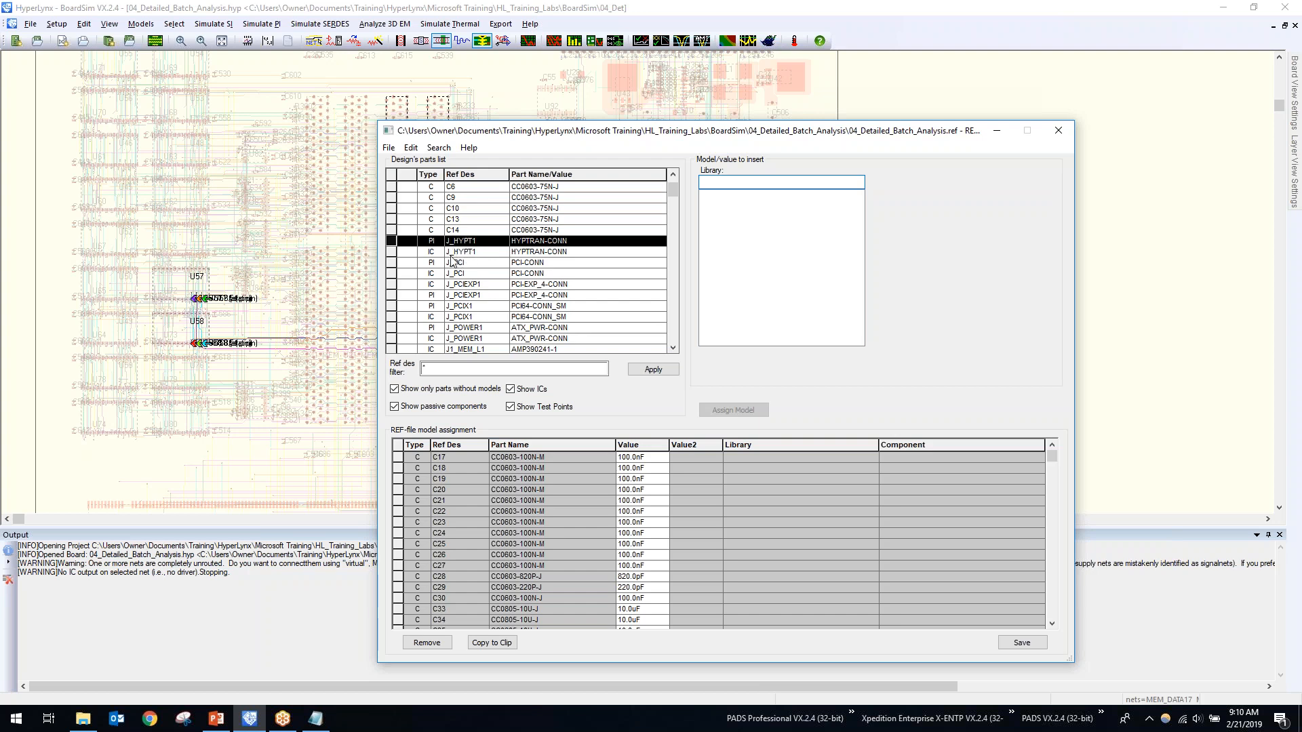
click(408, 255)
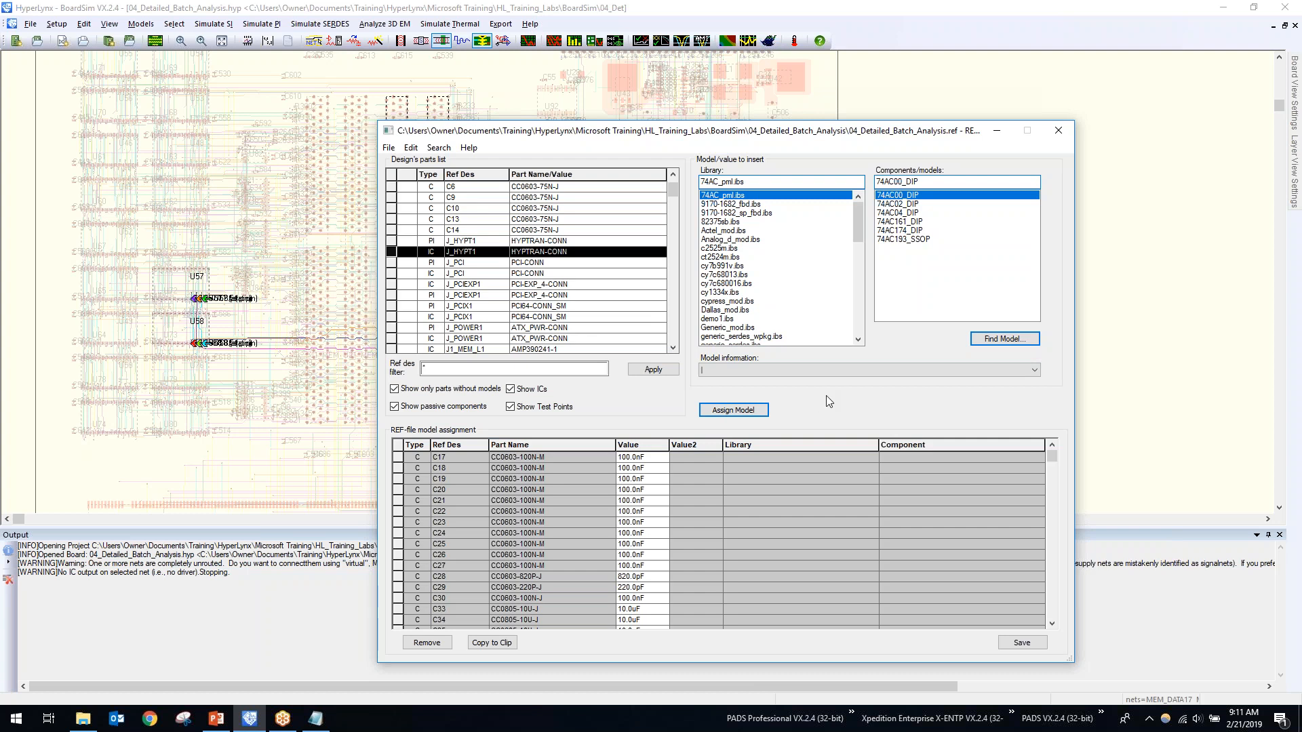
drag(858, 216, 857, 262)
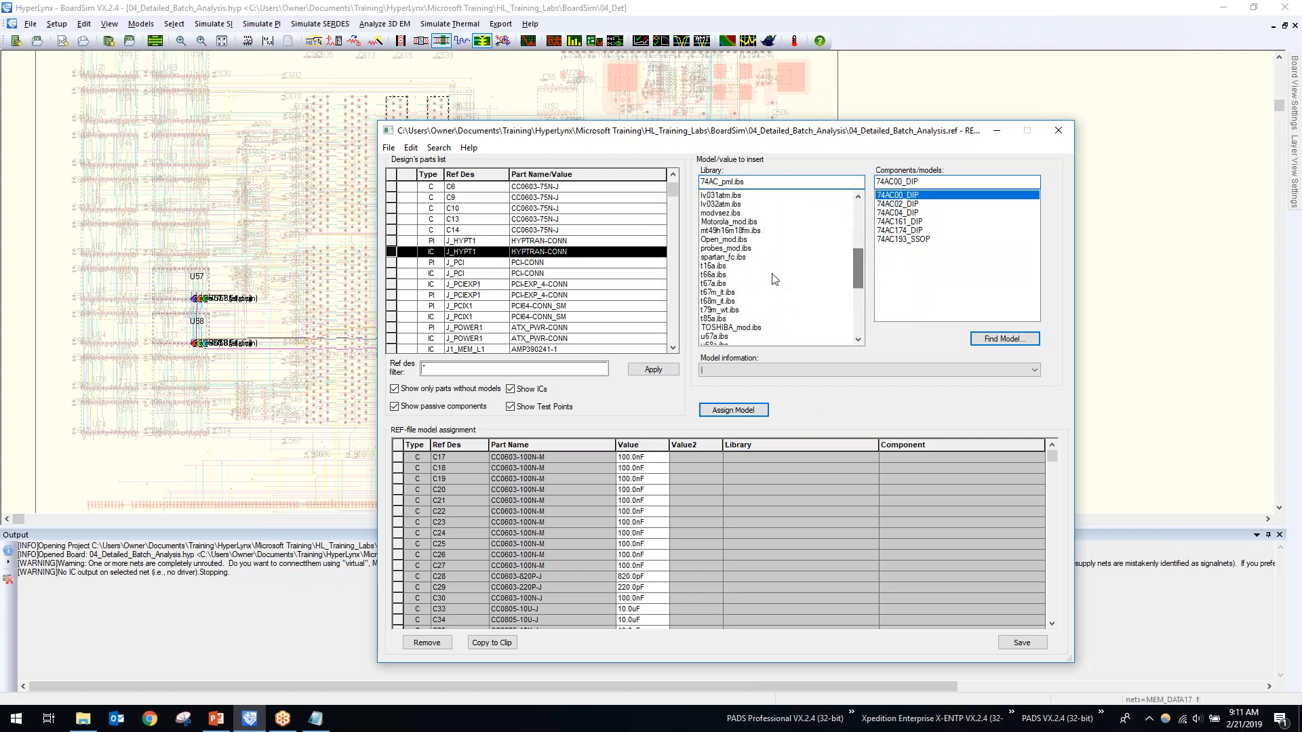
click(752, 222)
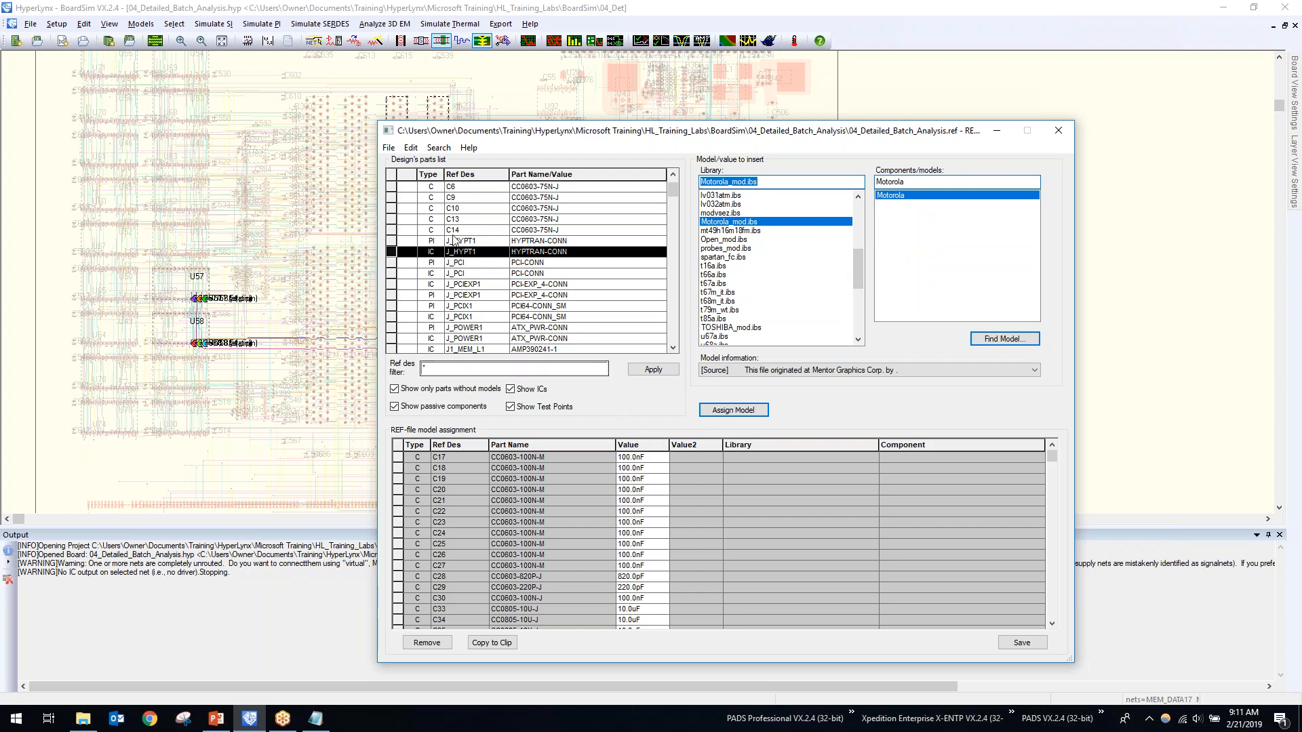
click(722, 415)
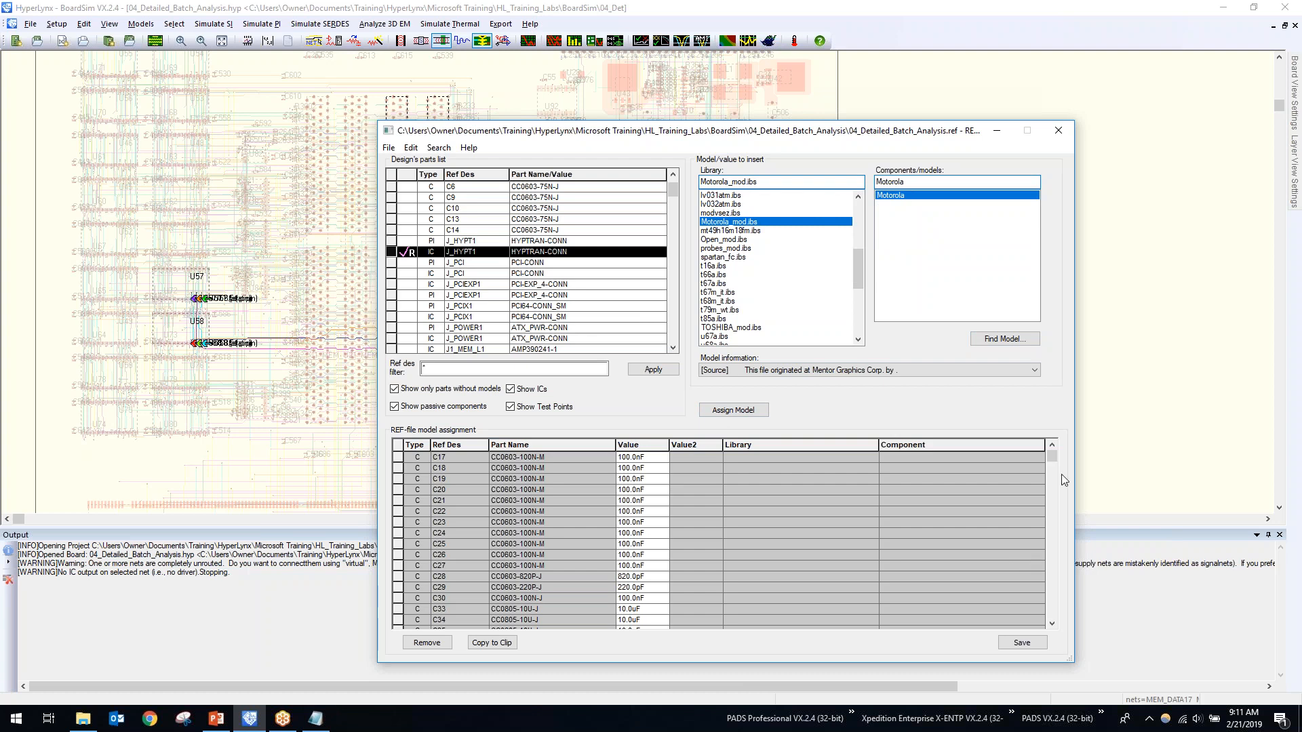
drag(1051, 457, 1062, 581)
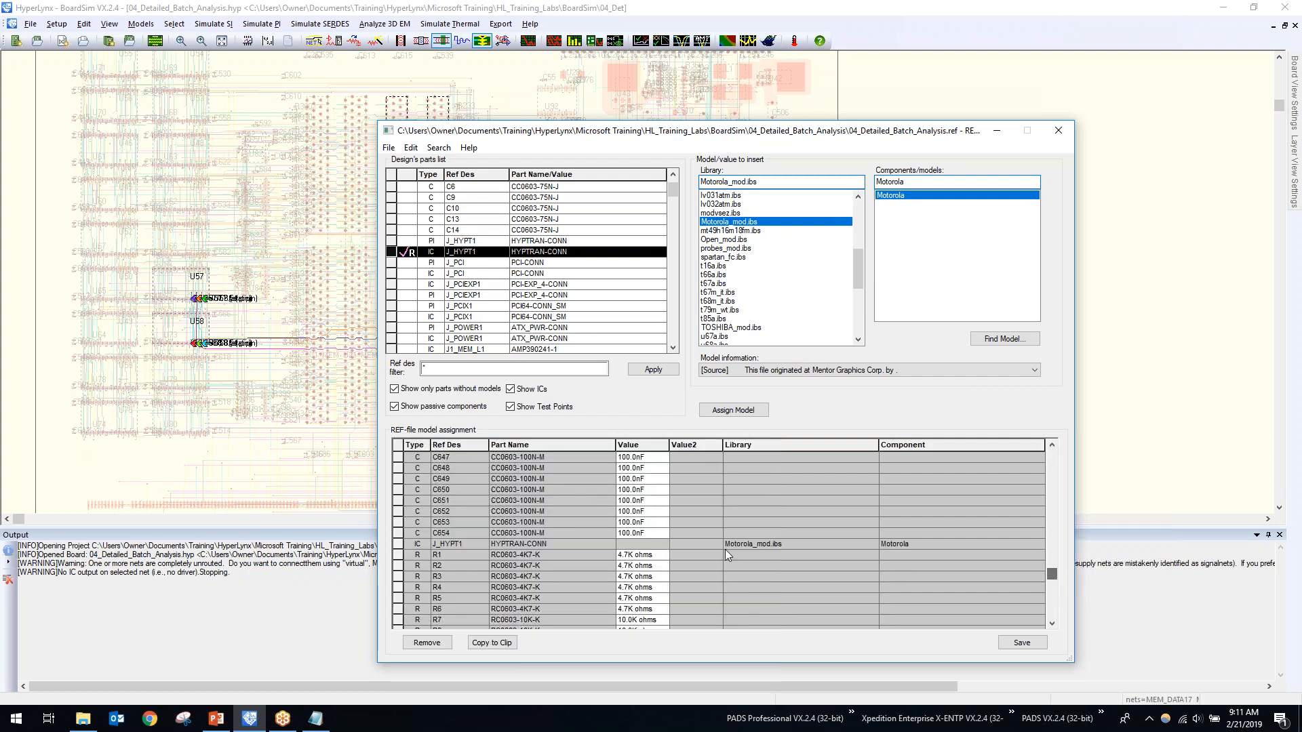
click(398, 543)
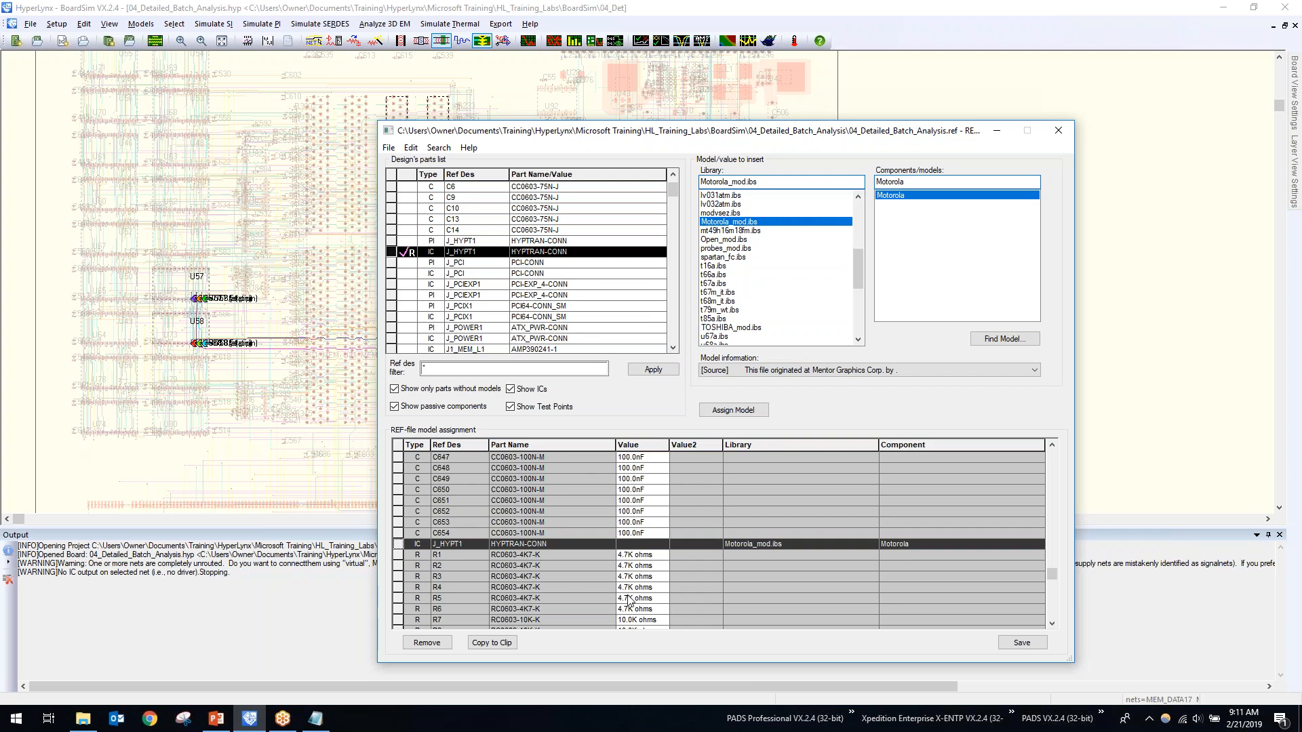
Assign the Actel component from Actel_mod.ibs to the IC entry of Q1.
drag(675, 193, 675, 209)
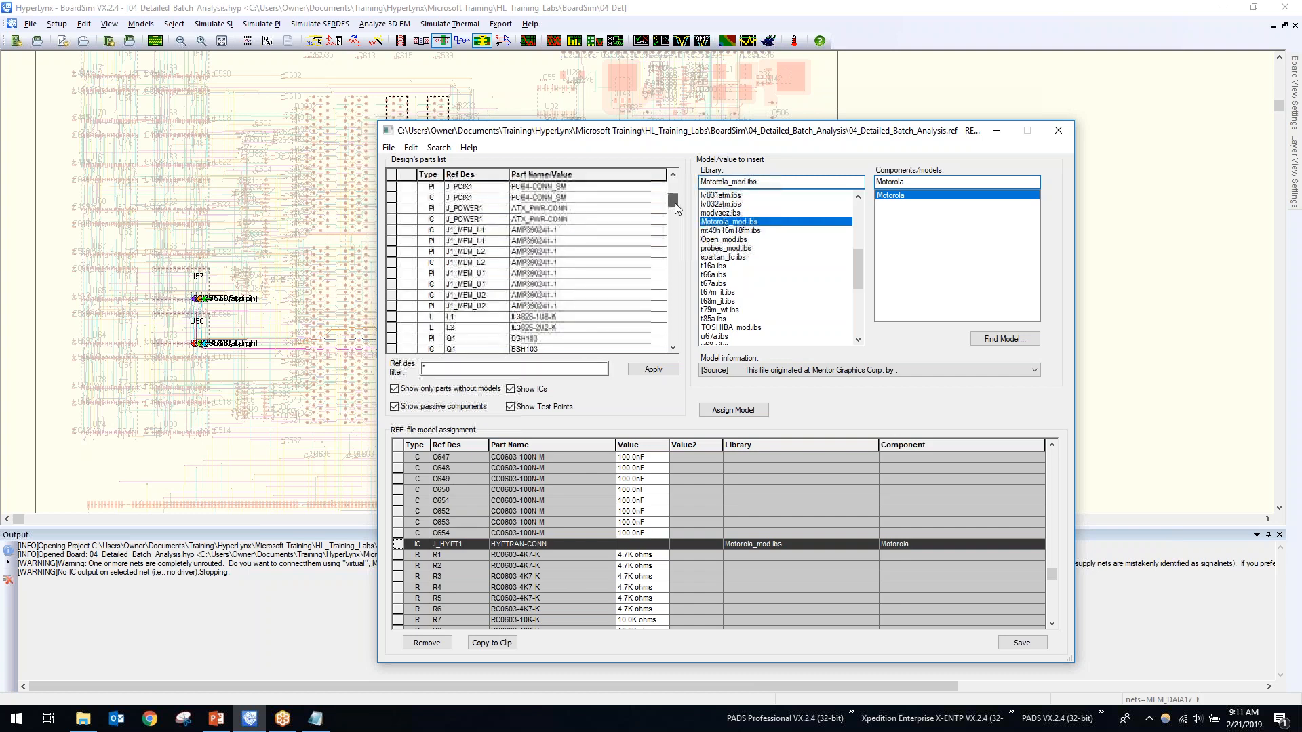
click(441, 349)
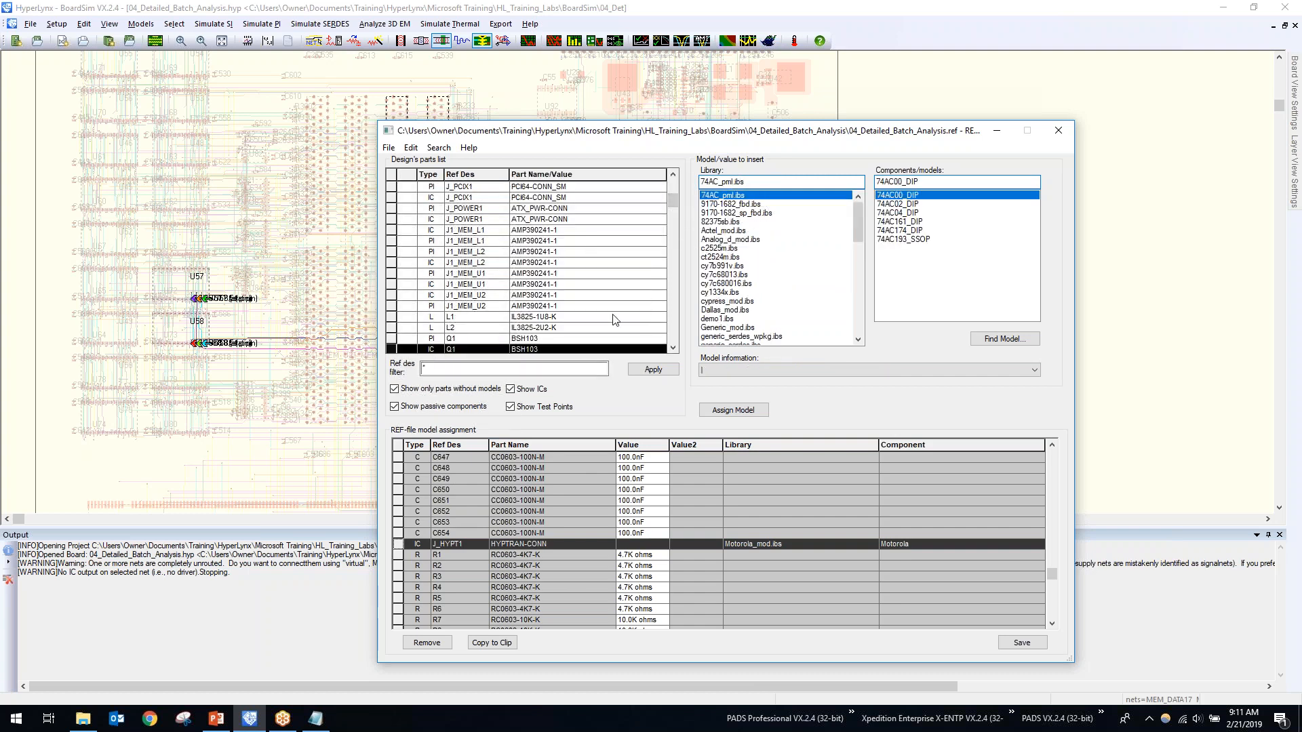
click(784, 229)
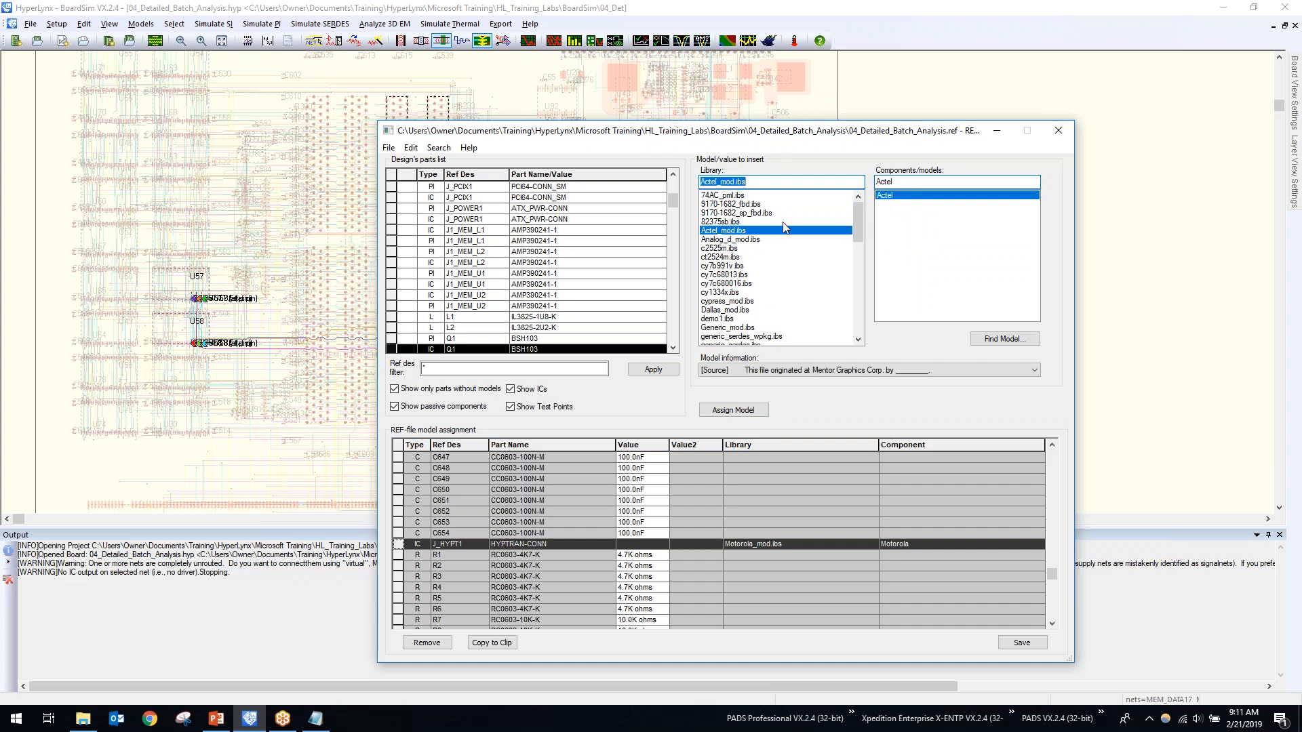
click(758, 411)
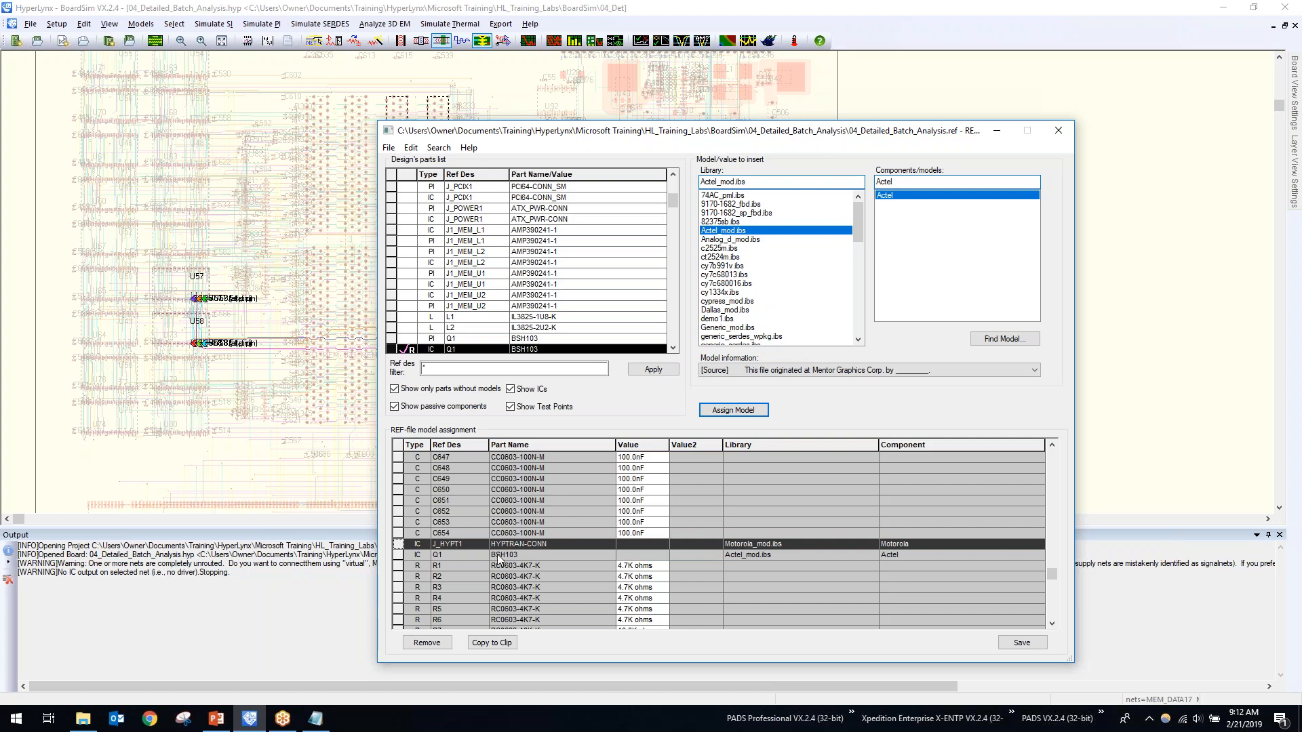
Save the assignments as 04_Detailed_Batch_Analysis.ref in the HLSI_Training\Models folder and close the REF-file editor.
click(389, 148)
click(392, 149)
click(393, 150)
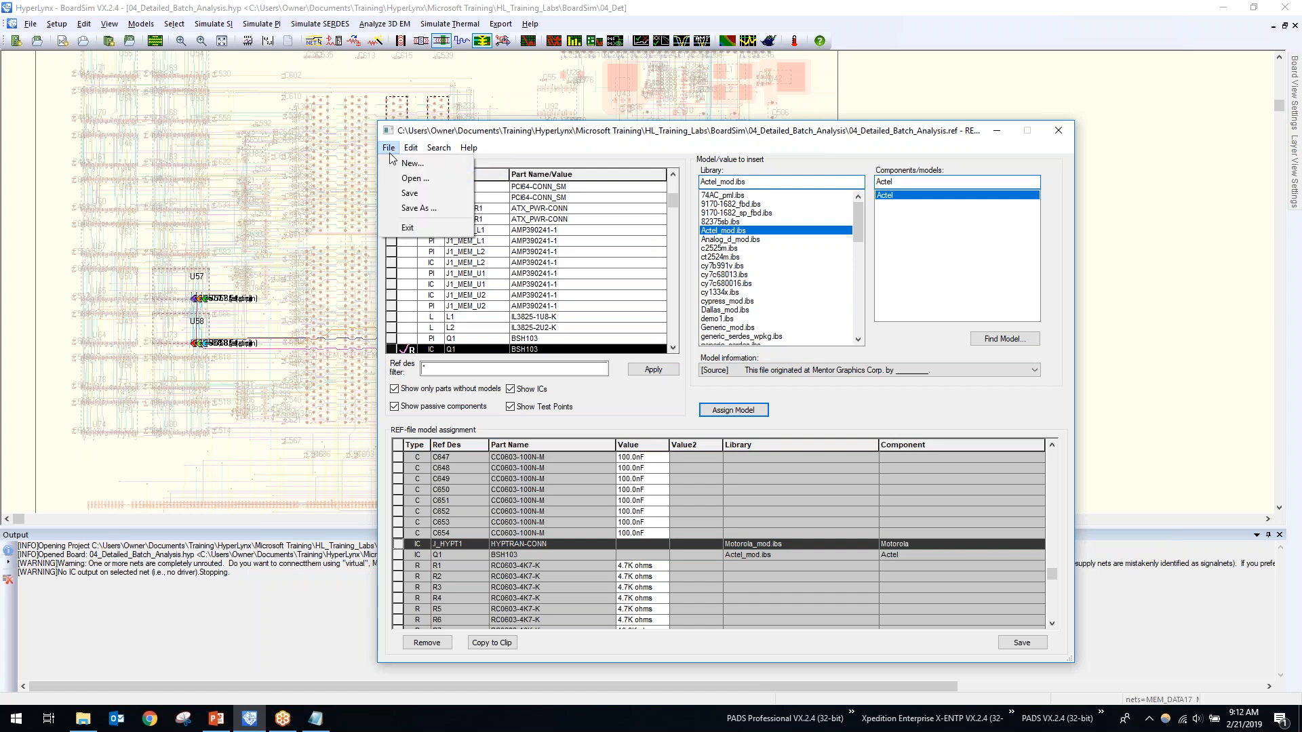
click(1022, 643)
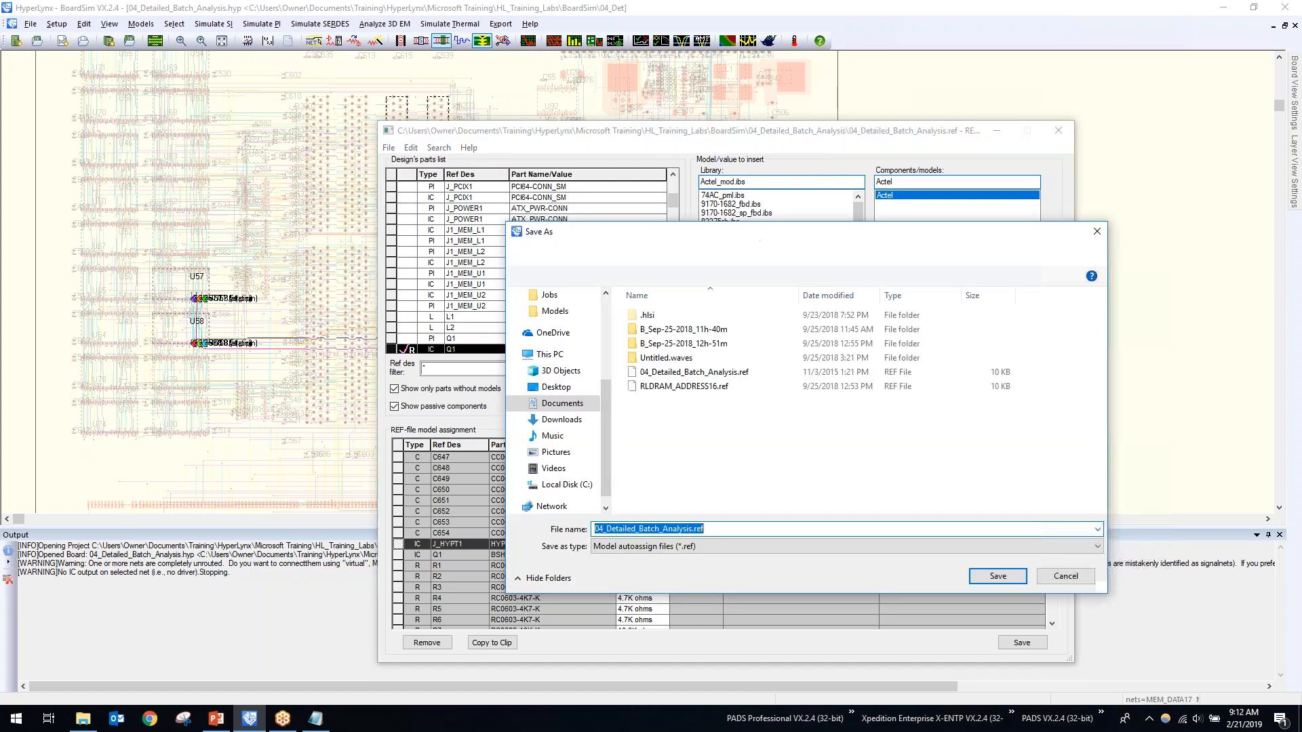
click(657, 258)
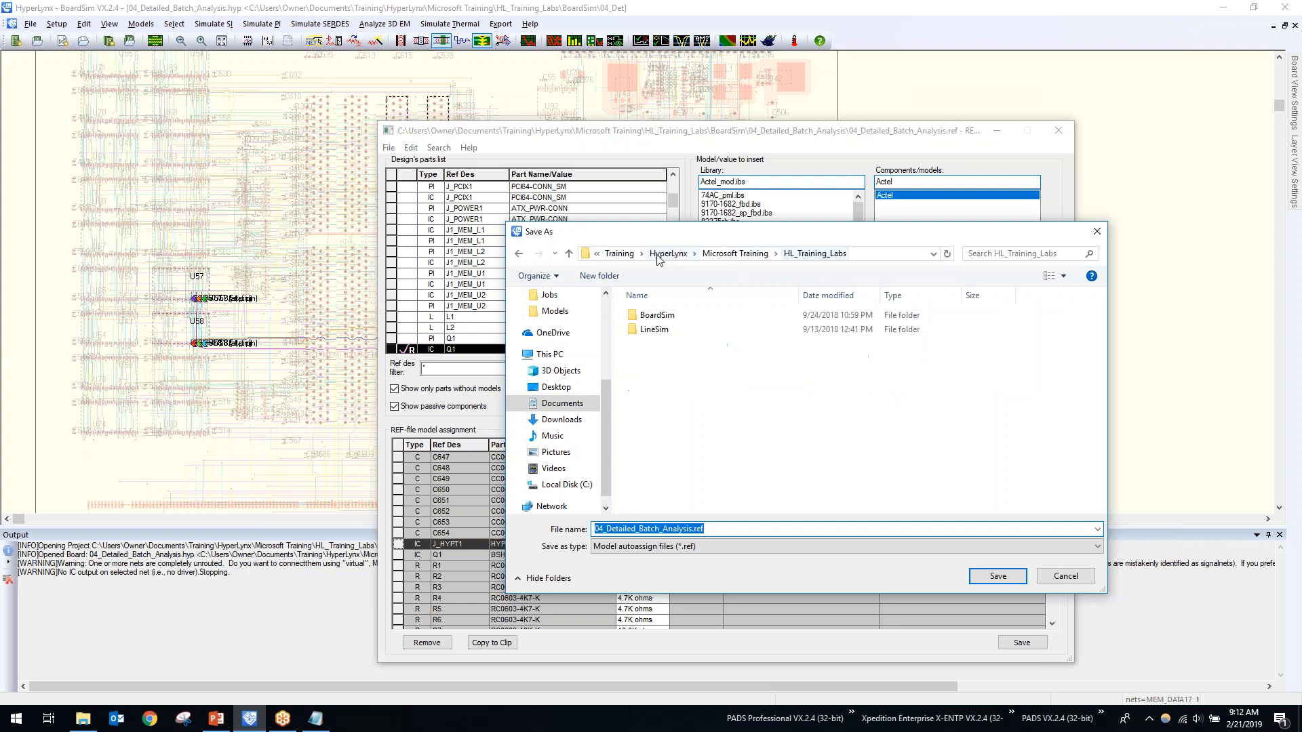
click(673, 260)
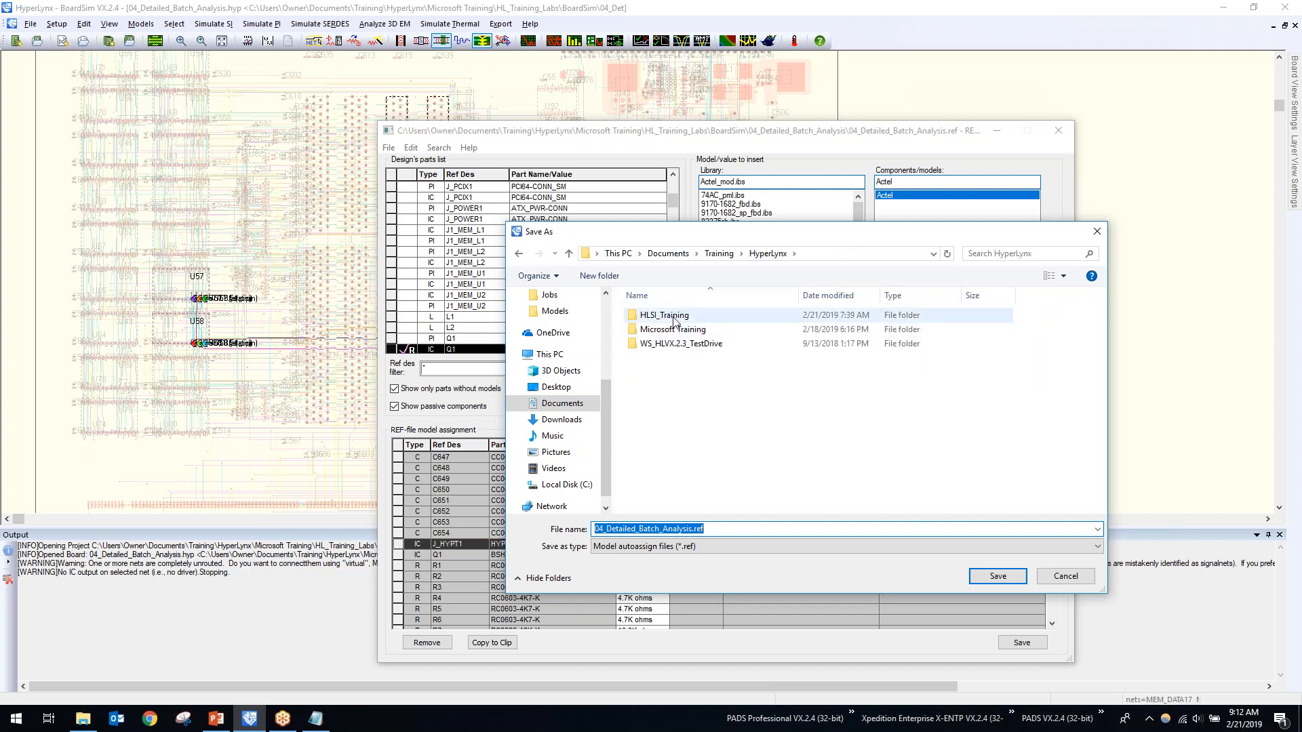
double_click(680, 315)
double_click(681, 345)
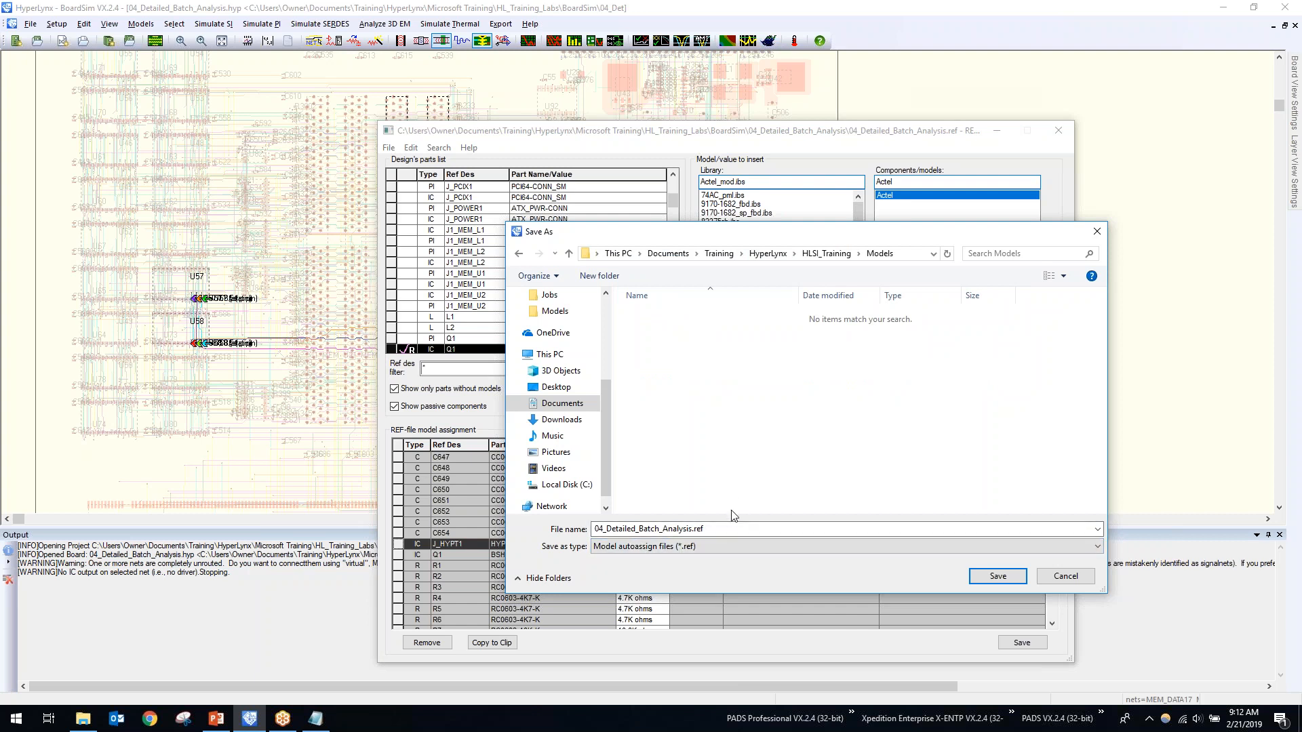
click(997, 577)
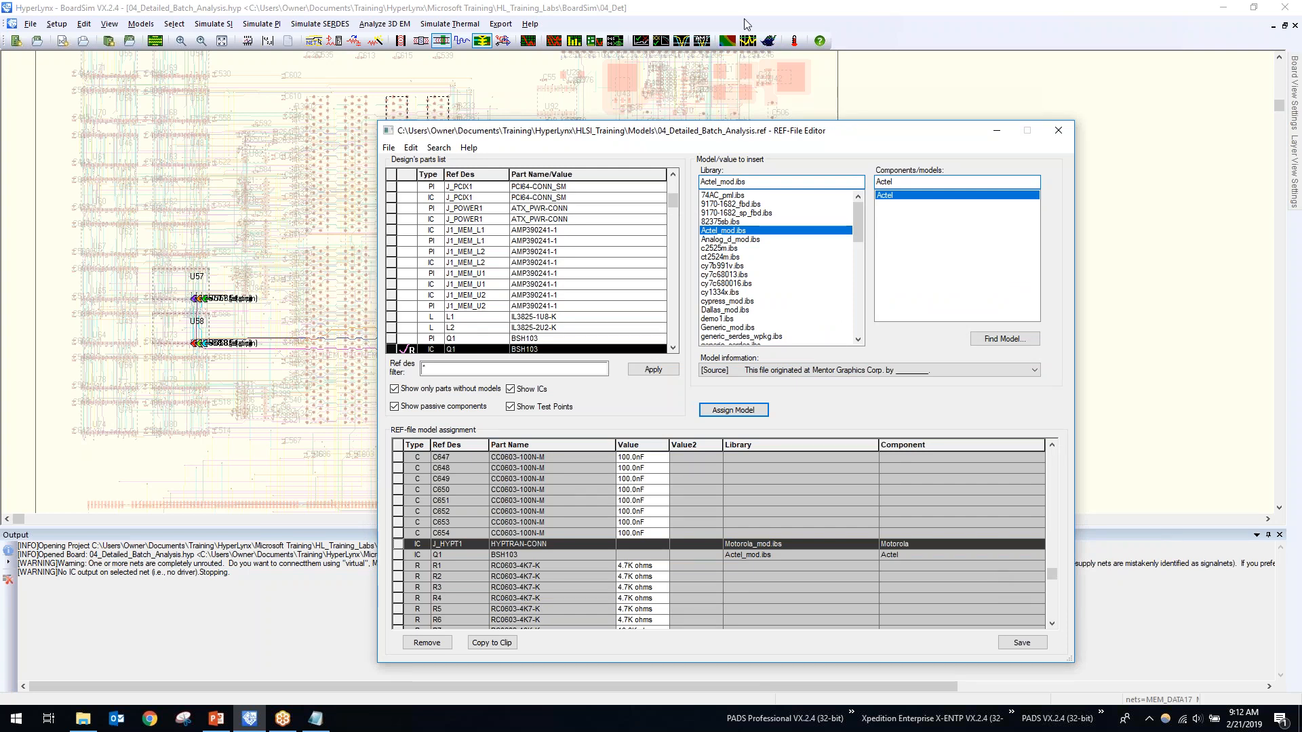
click(1059, 131)
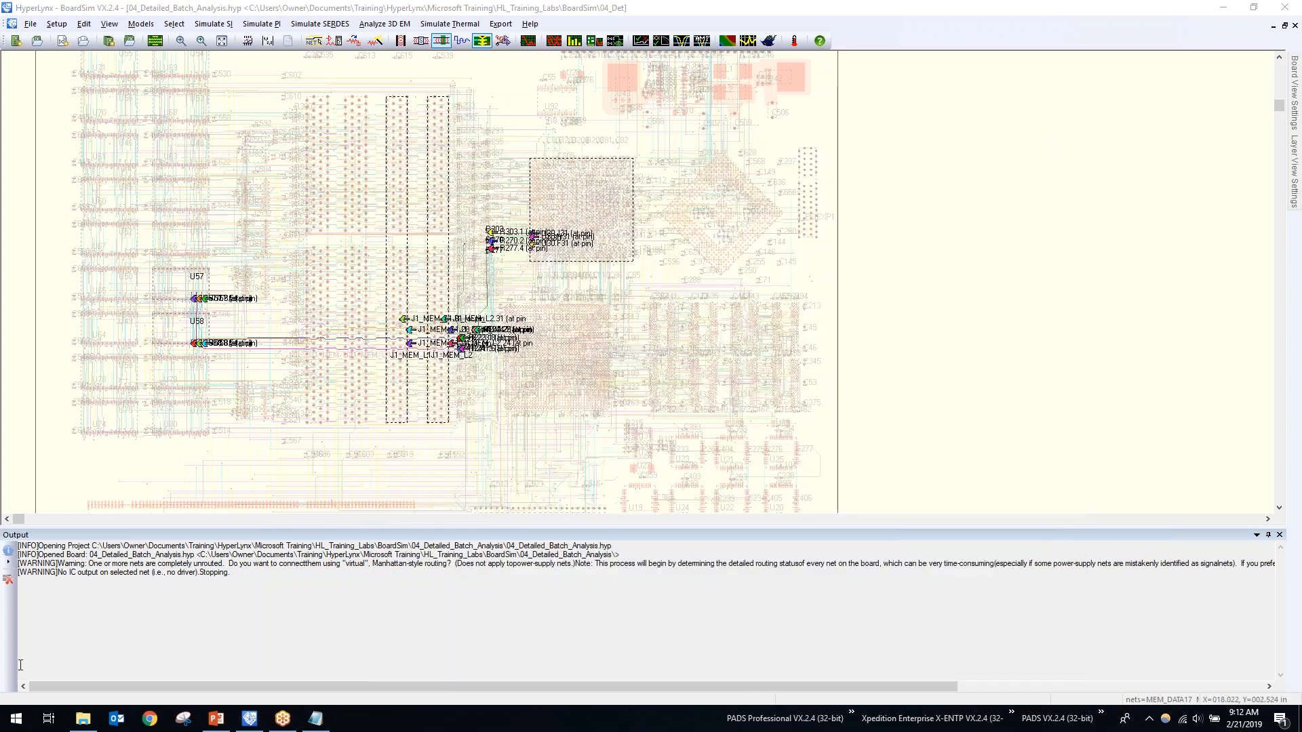
Open the saved 04_Detailed_Batch_Analysis.ref from the Models folder in Notepad++, declining the update, and review its component value and IC model entries.
click(82, 718)
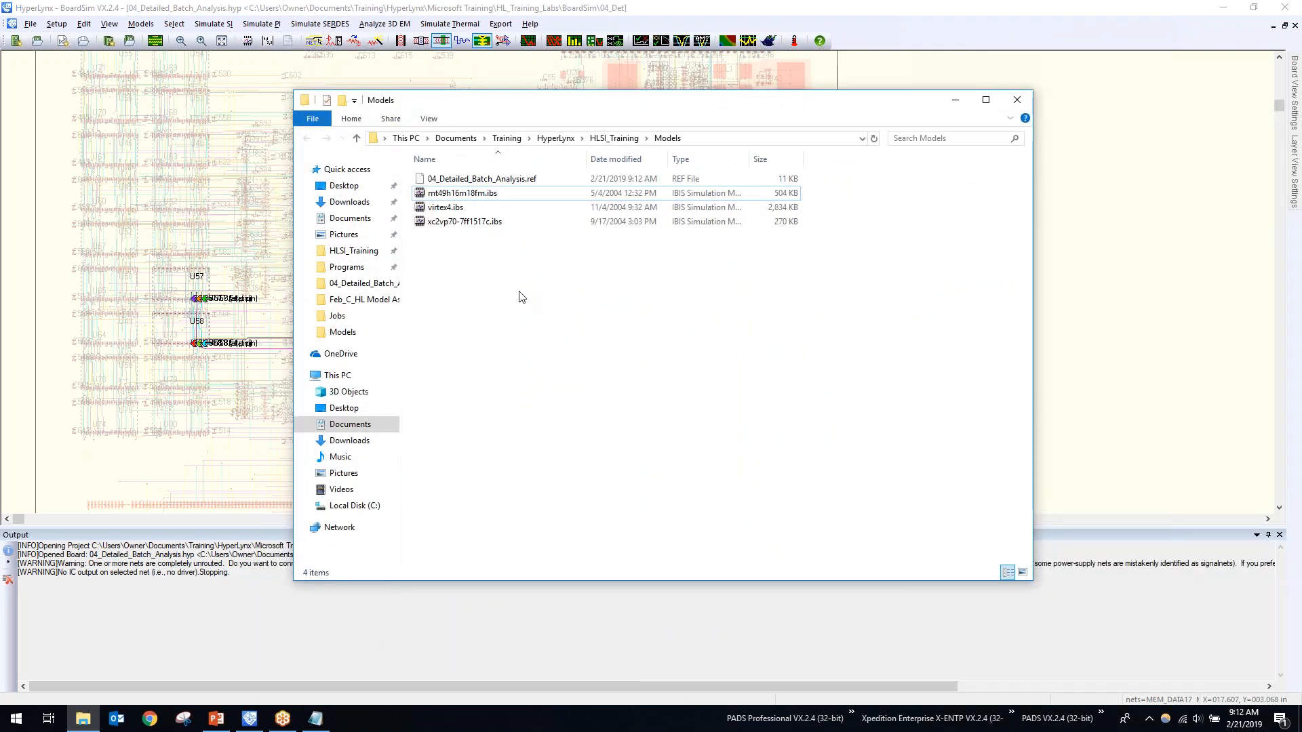
click(521, 179)
right_click(521, 179)
click(563, 230)
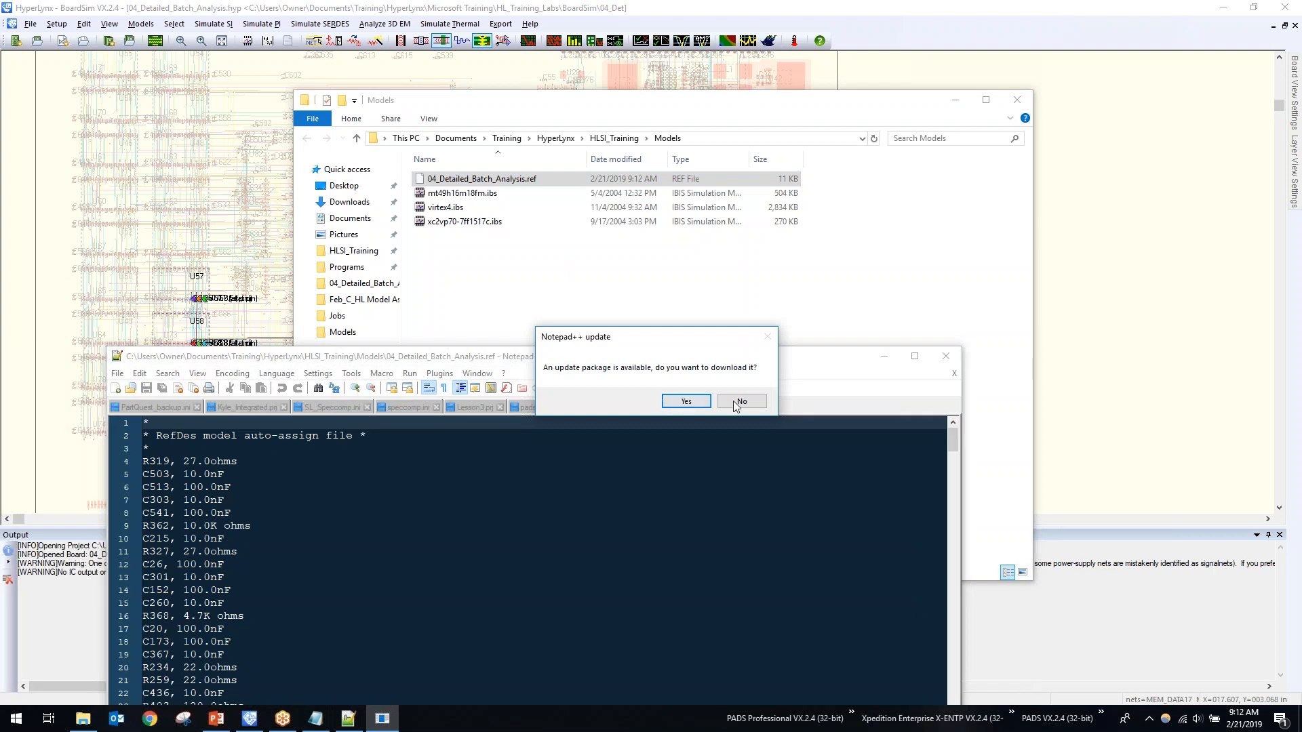
click(741, 403)
drag(655, 358, 776, 123)
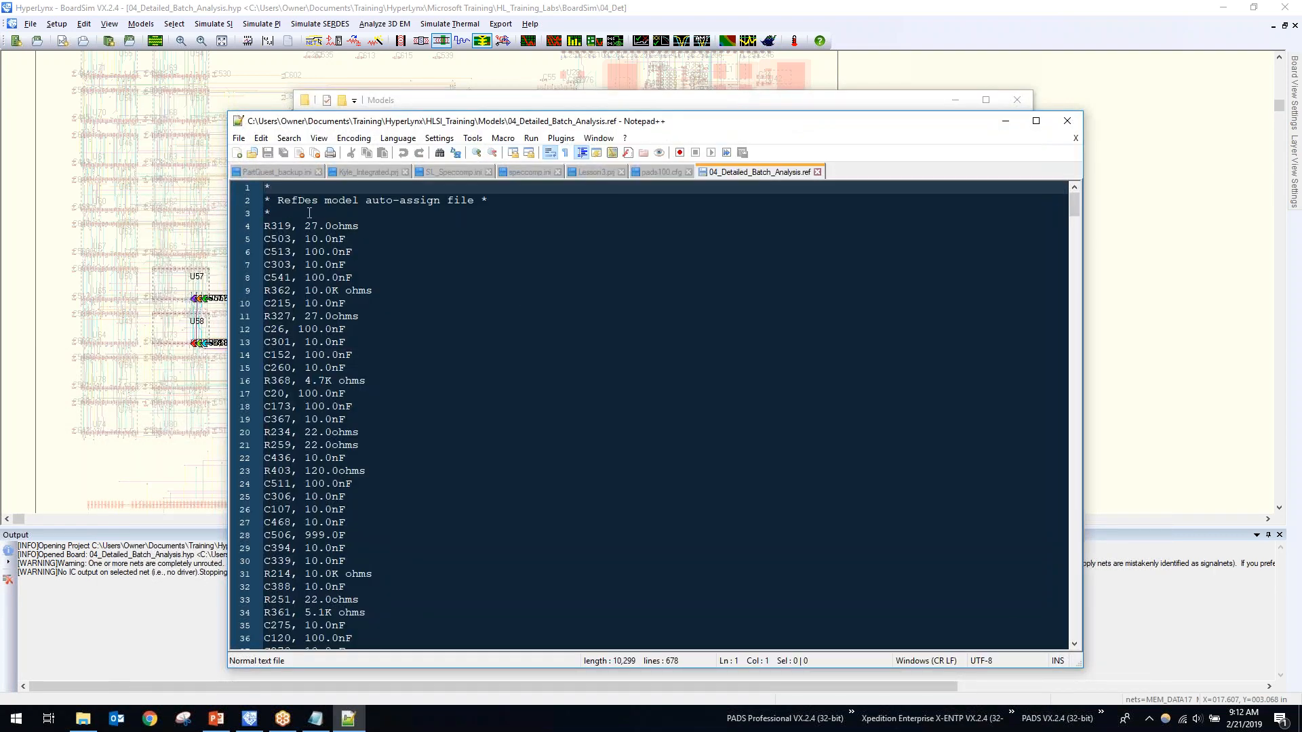
double_click(288, 224)
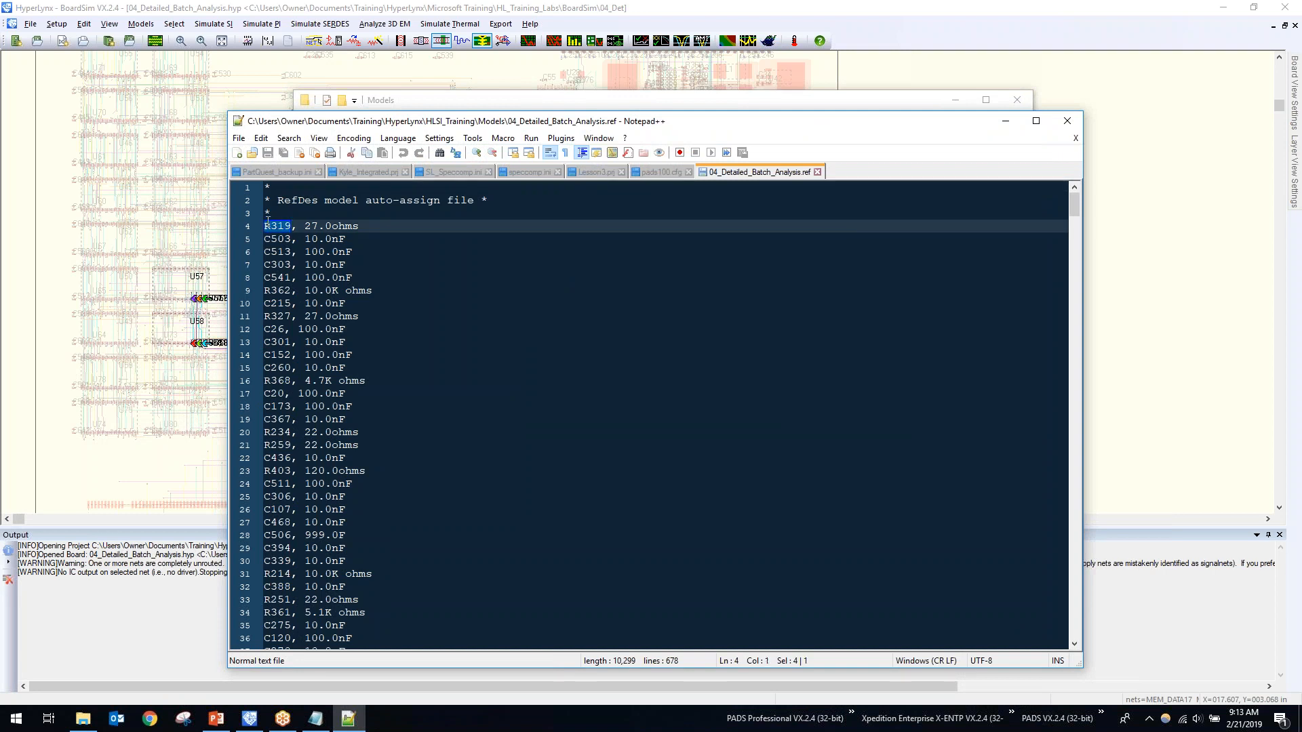
drag(300, 228, 361, 231)
scroll(405, 356, down, 20)
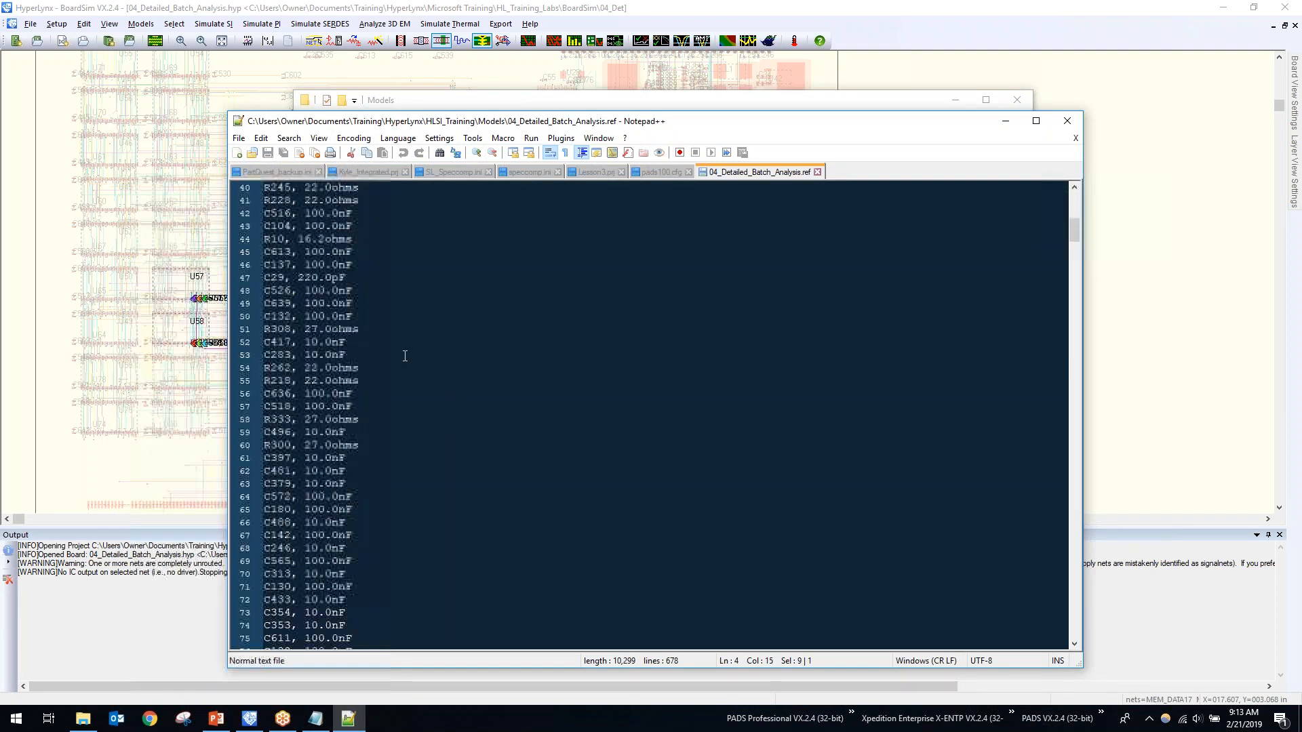
scroll(404, 356, down, 20)
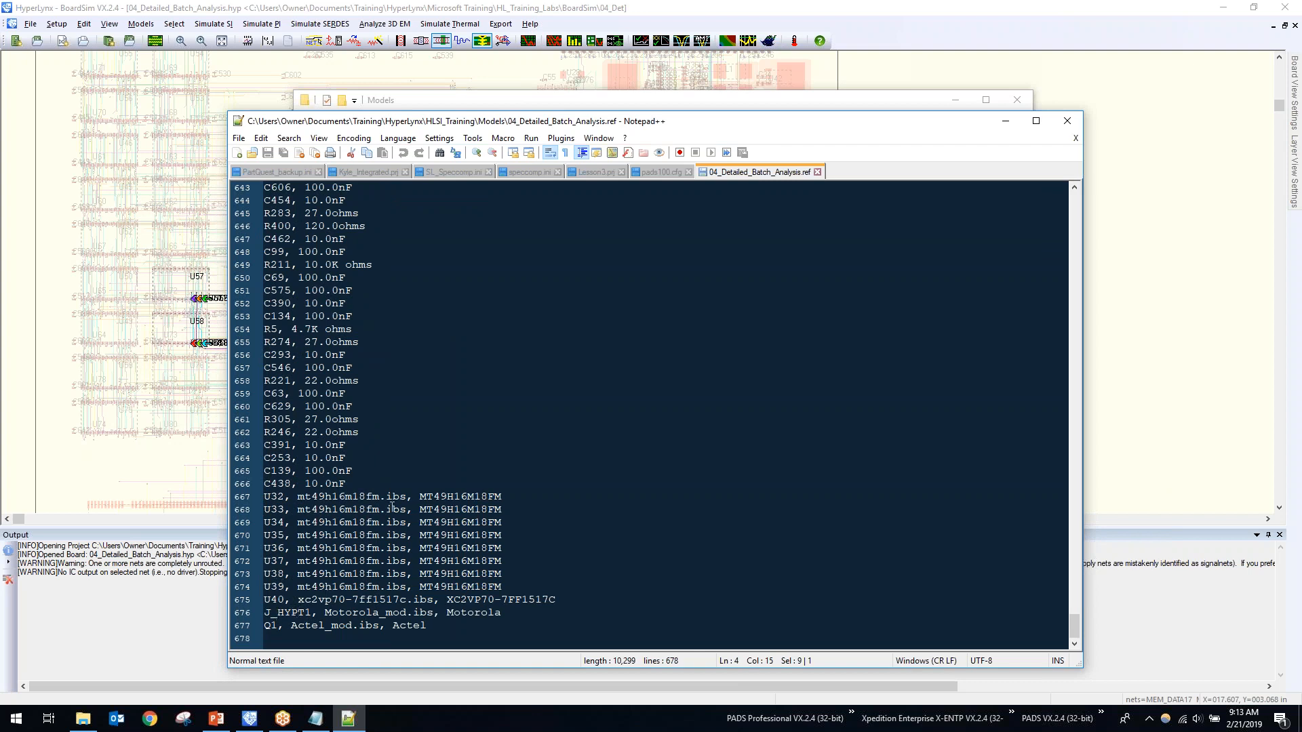
Review the IC model entries for U32 and U40 in the REF file, close it and return to the board view.
click(415, 496)
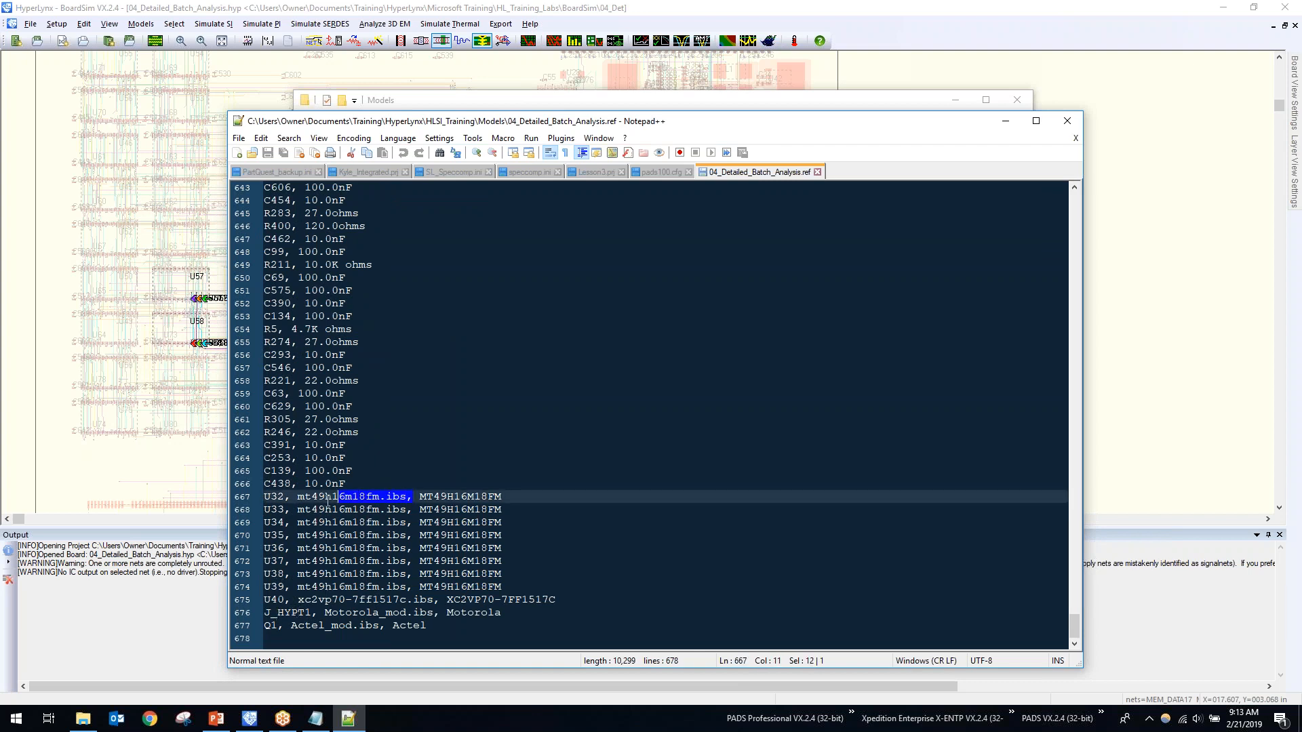
click(652, 599)
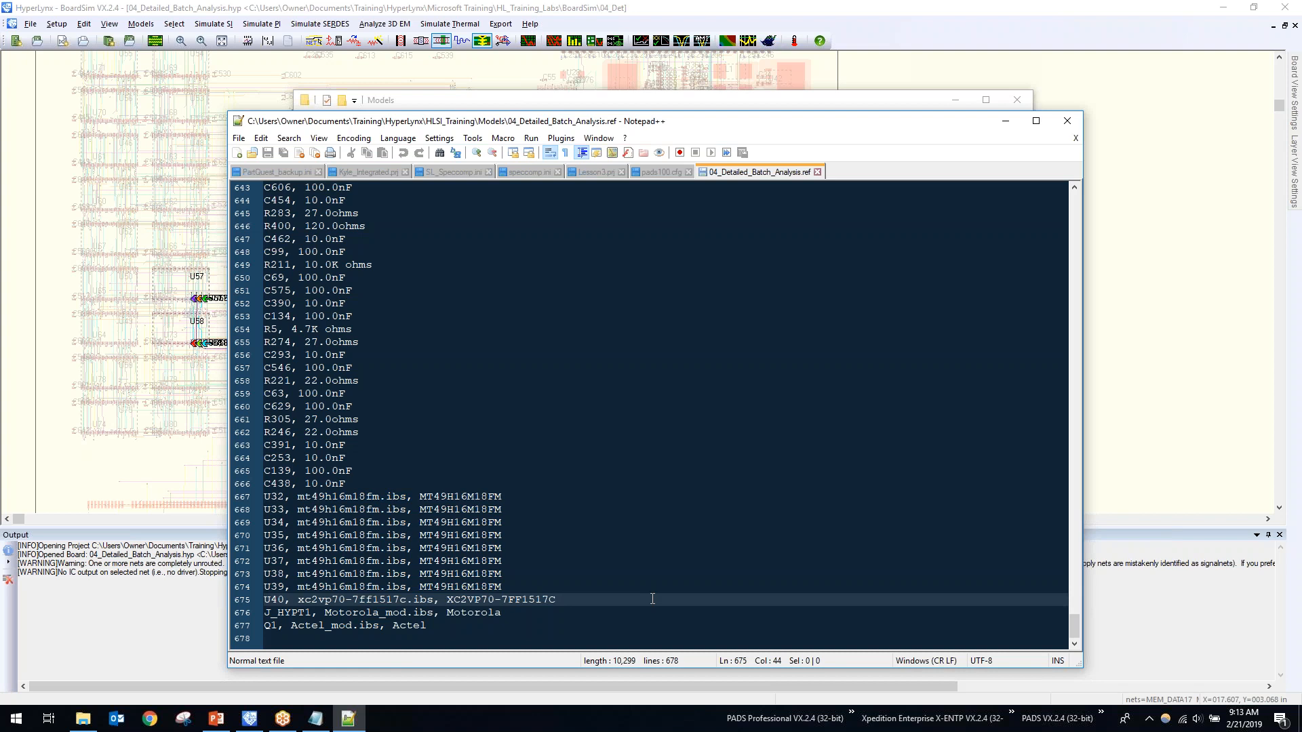
click(1067, 122)
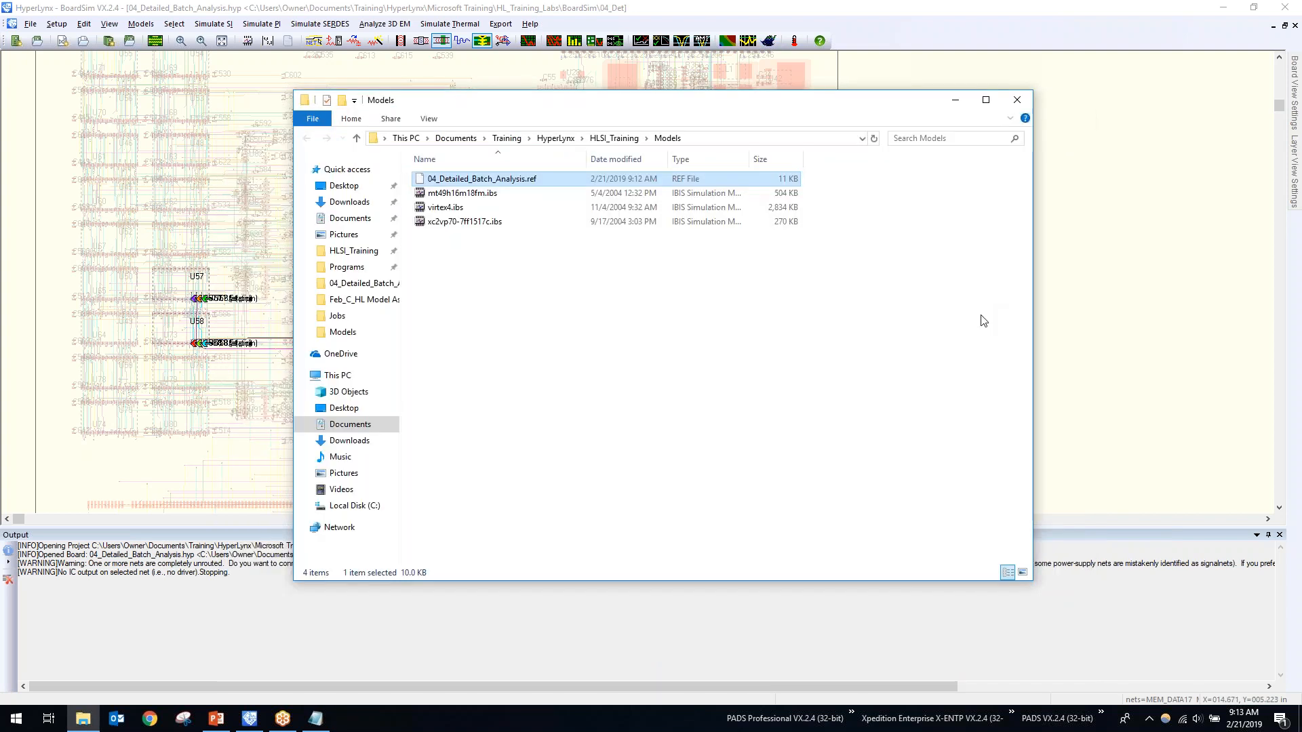
click(715, 376)
click(610, 7)
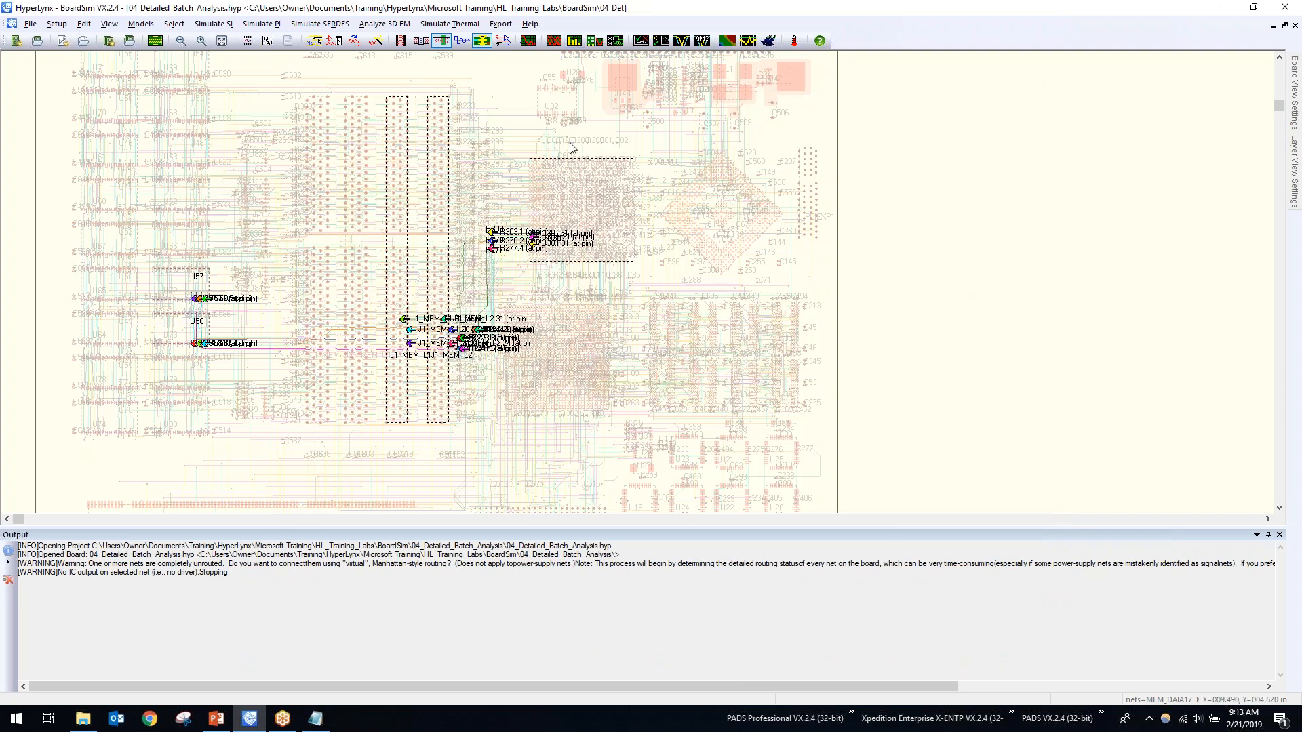
Open the editor for assigning models and values by part name (QPL file) and move it higher over the board.
click(141, 24)
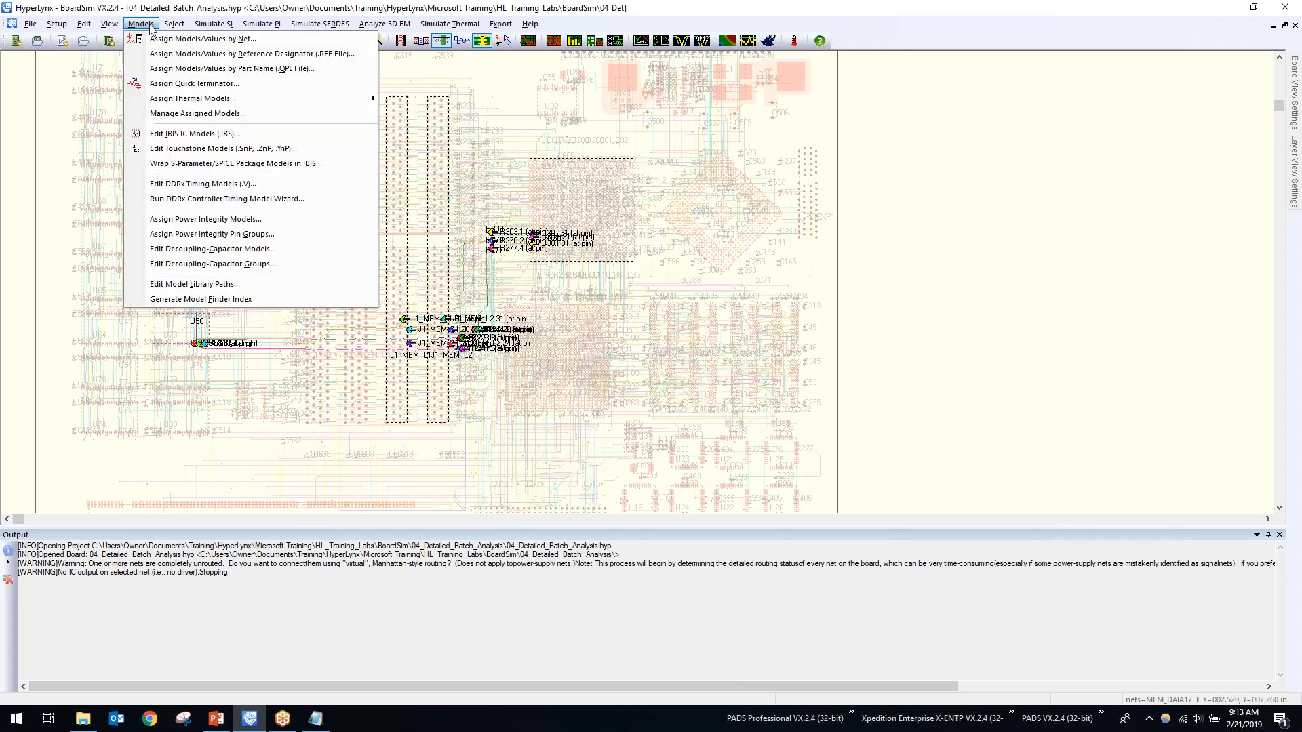
click(157, 72)
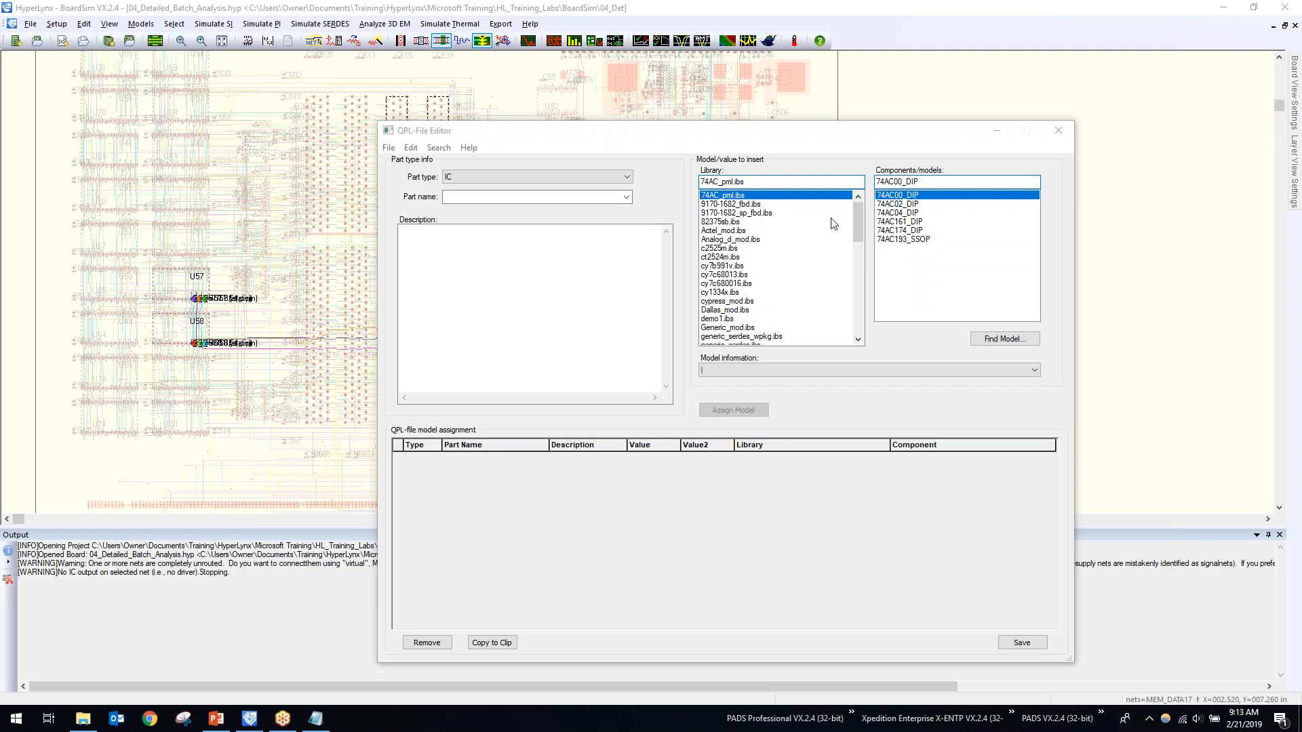
drag(856, 137, 851, 103)
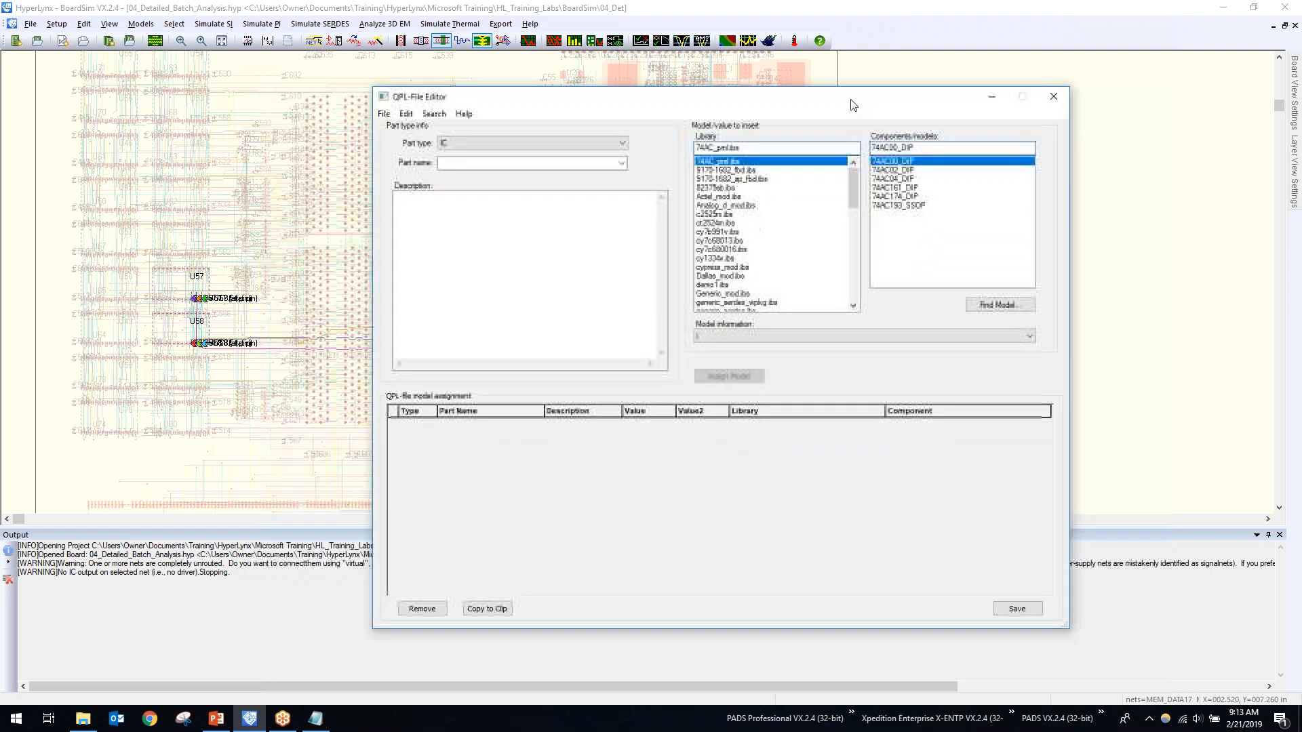
Set the part type to Power IC and look through its available part names.
click(621, 143)
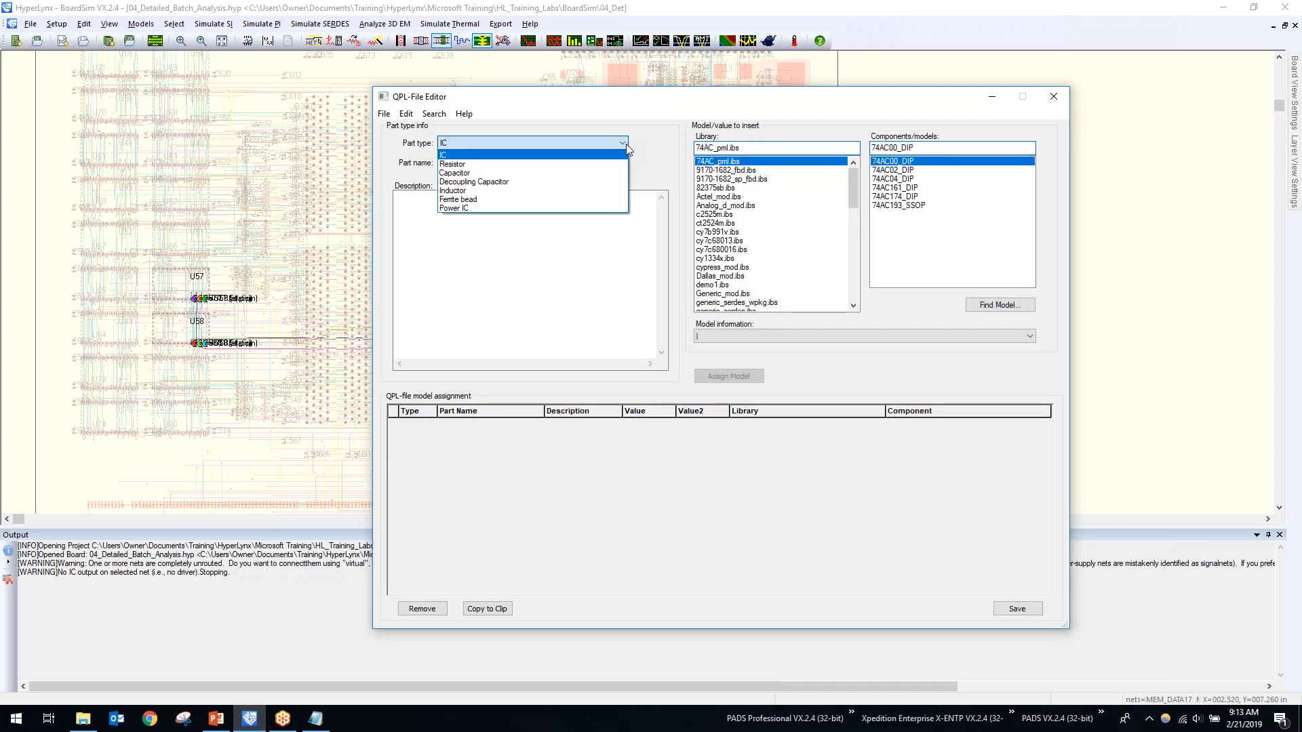
click(477, 208)
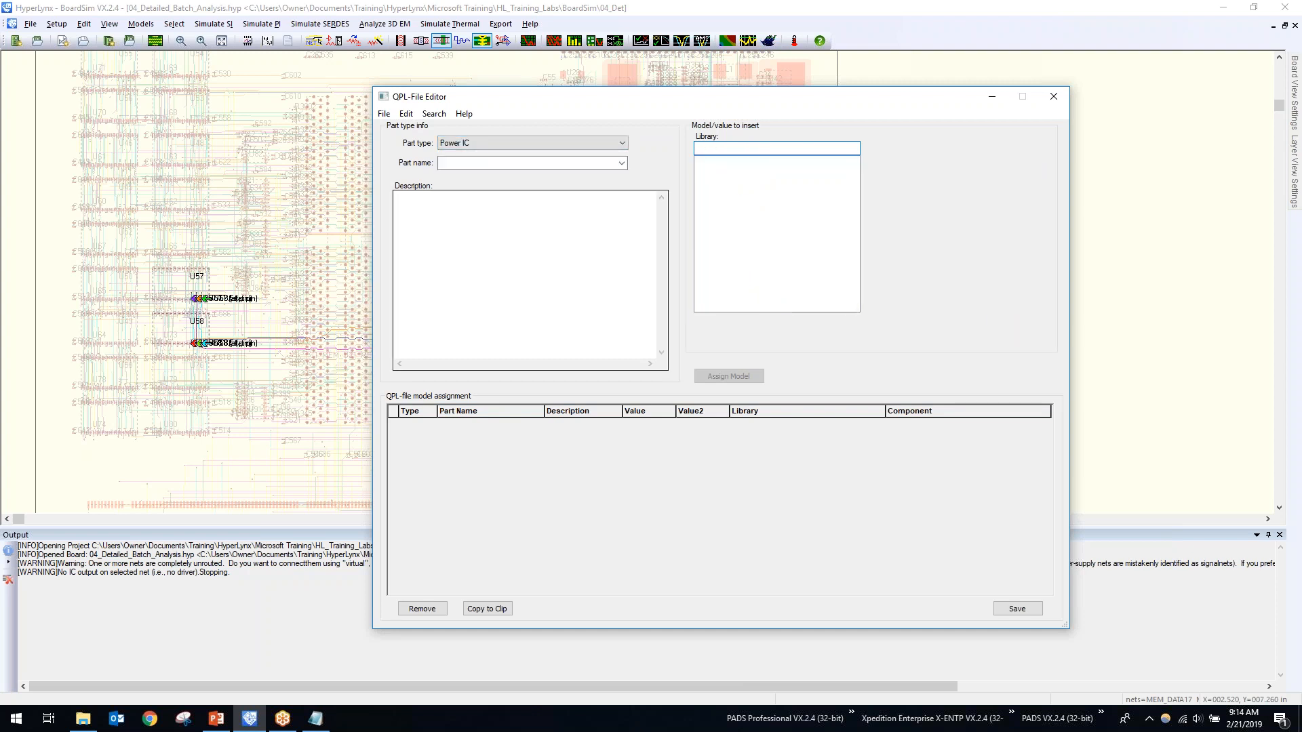
click(624, 163)
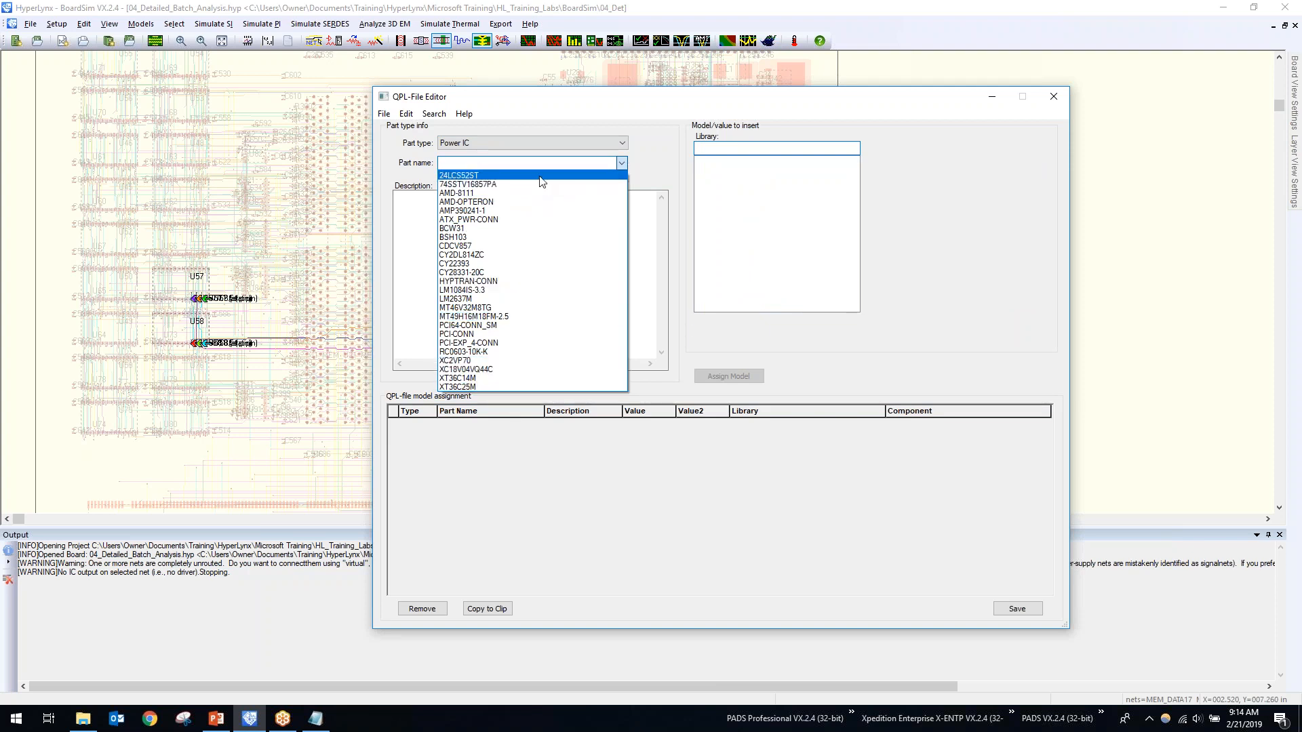
click(656, 165)
Set the part type to Capacitor, choose part CC0603-75N-J and switch its assignment from value to model.
click(622, 143)
key(Up)
key(Up)
key(Up)
key(Up)
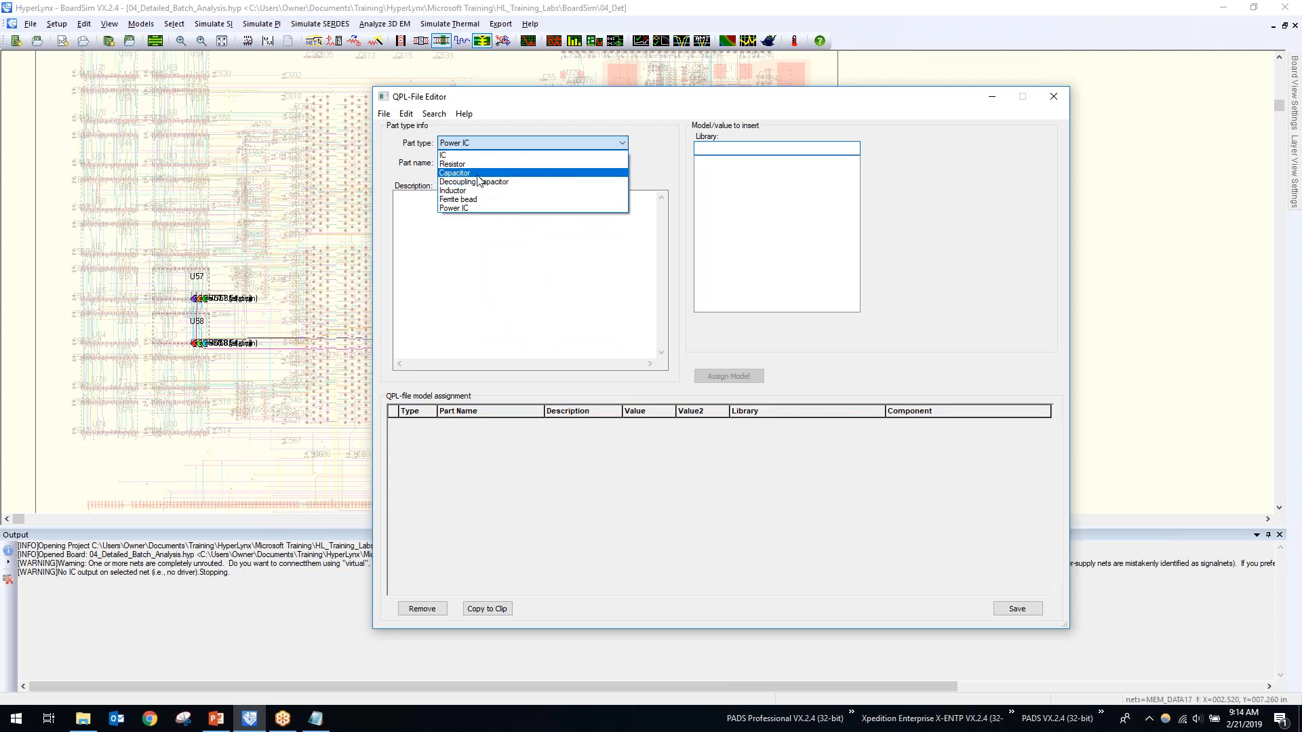
key(Return)
click(622, 164)
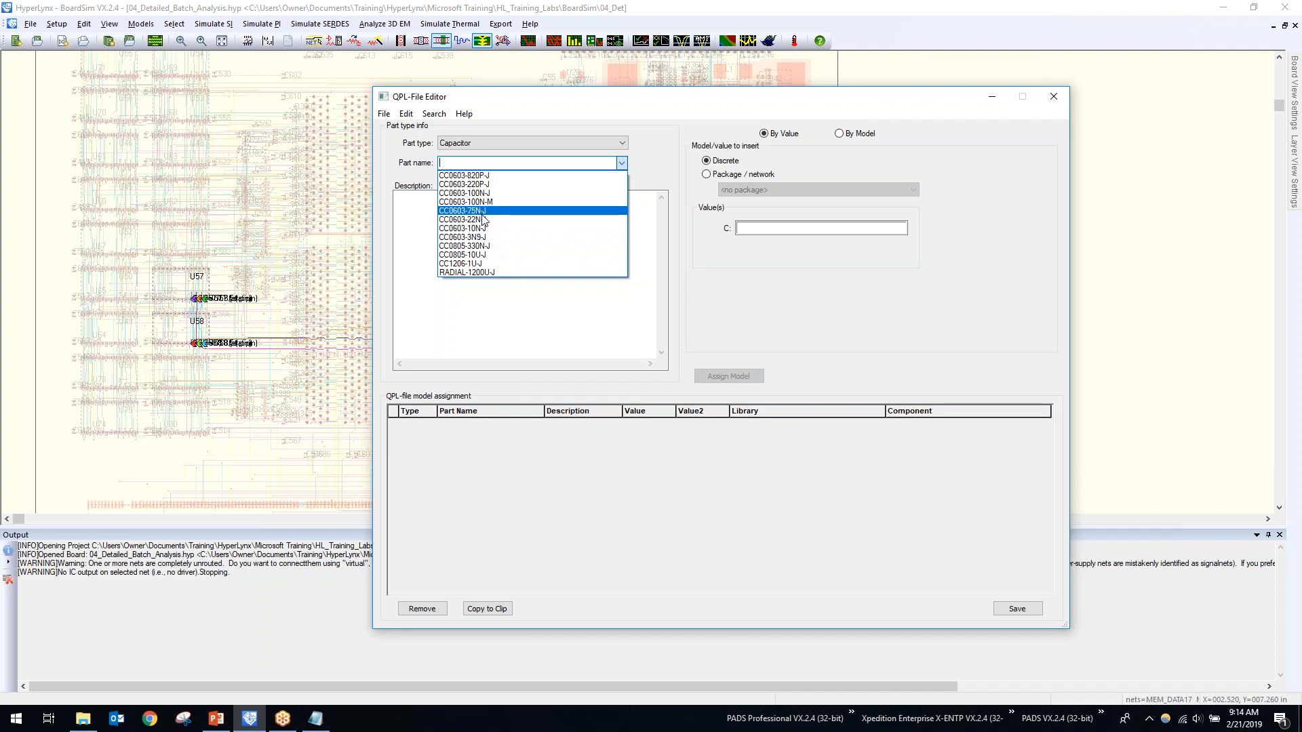
click(483, 213)
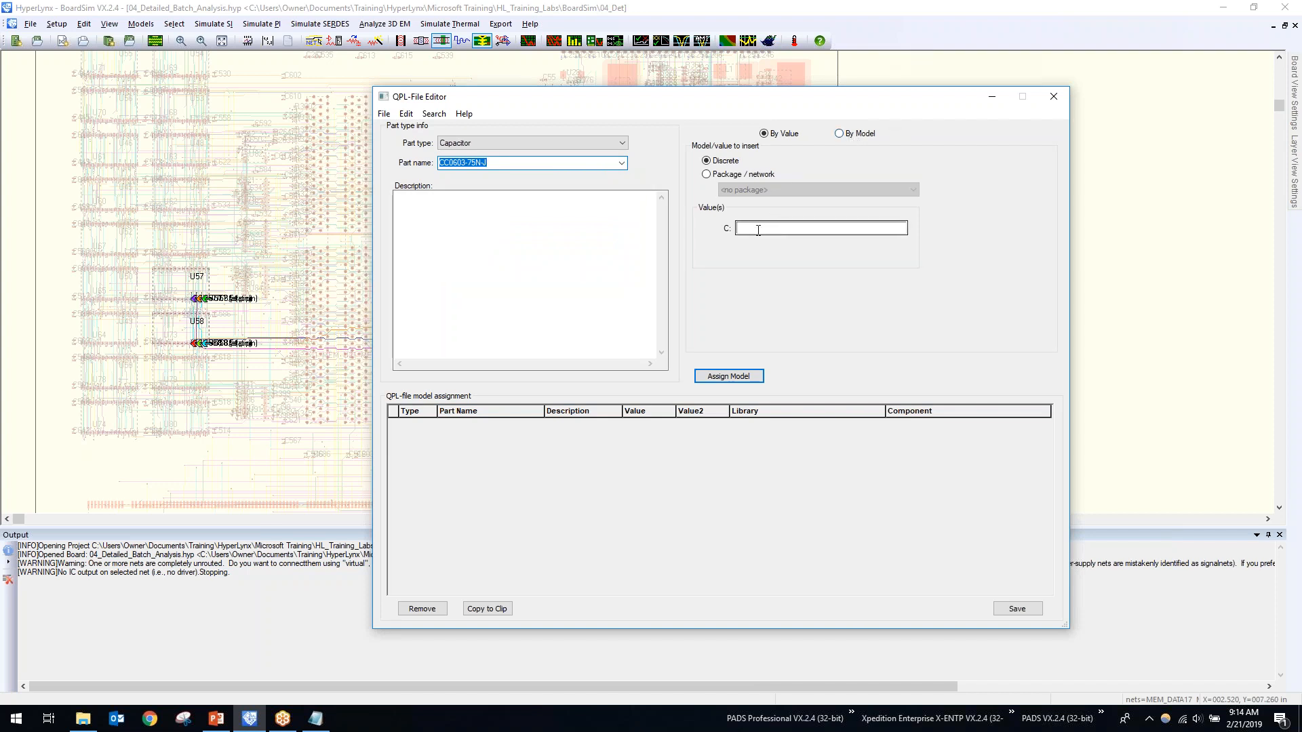
click(842, 134)
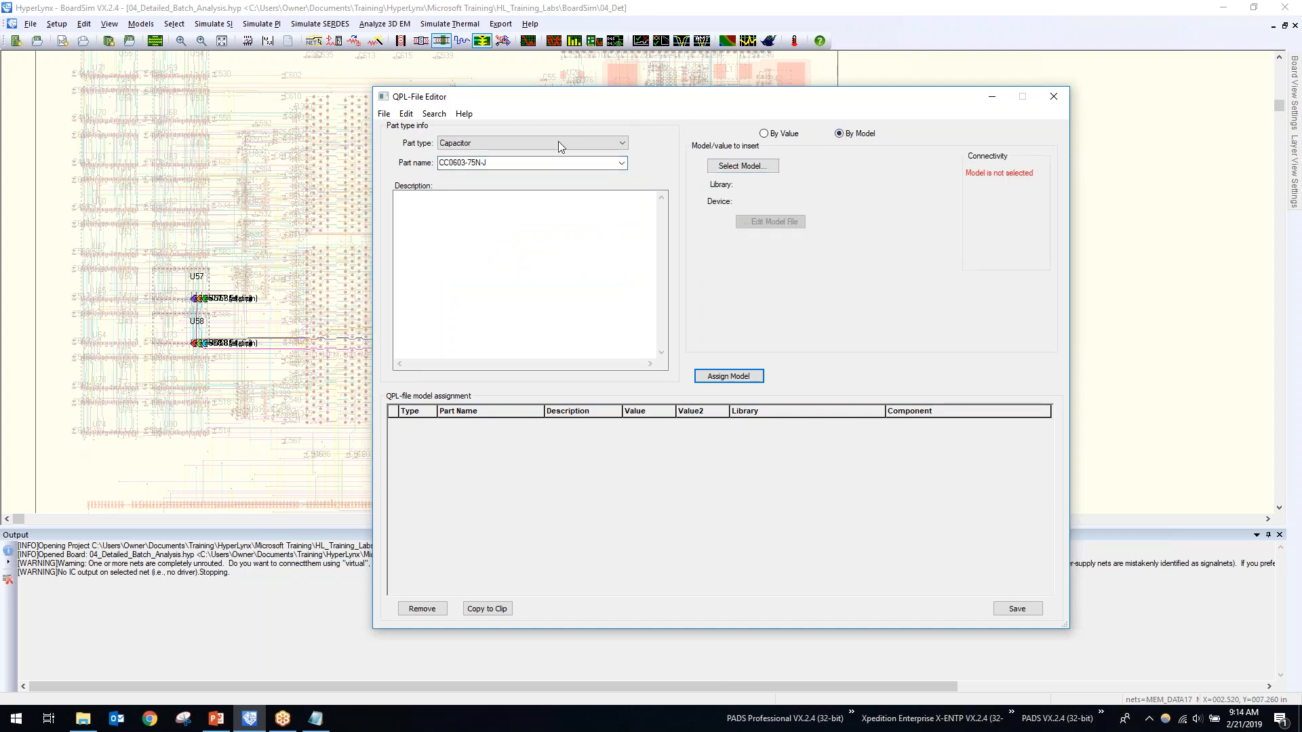
Assign the COMP1 component from demo1.ibs to IC part 24LCS52ST and select its row in the QPL assignments.
click(529, 143)
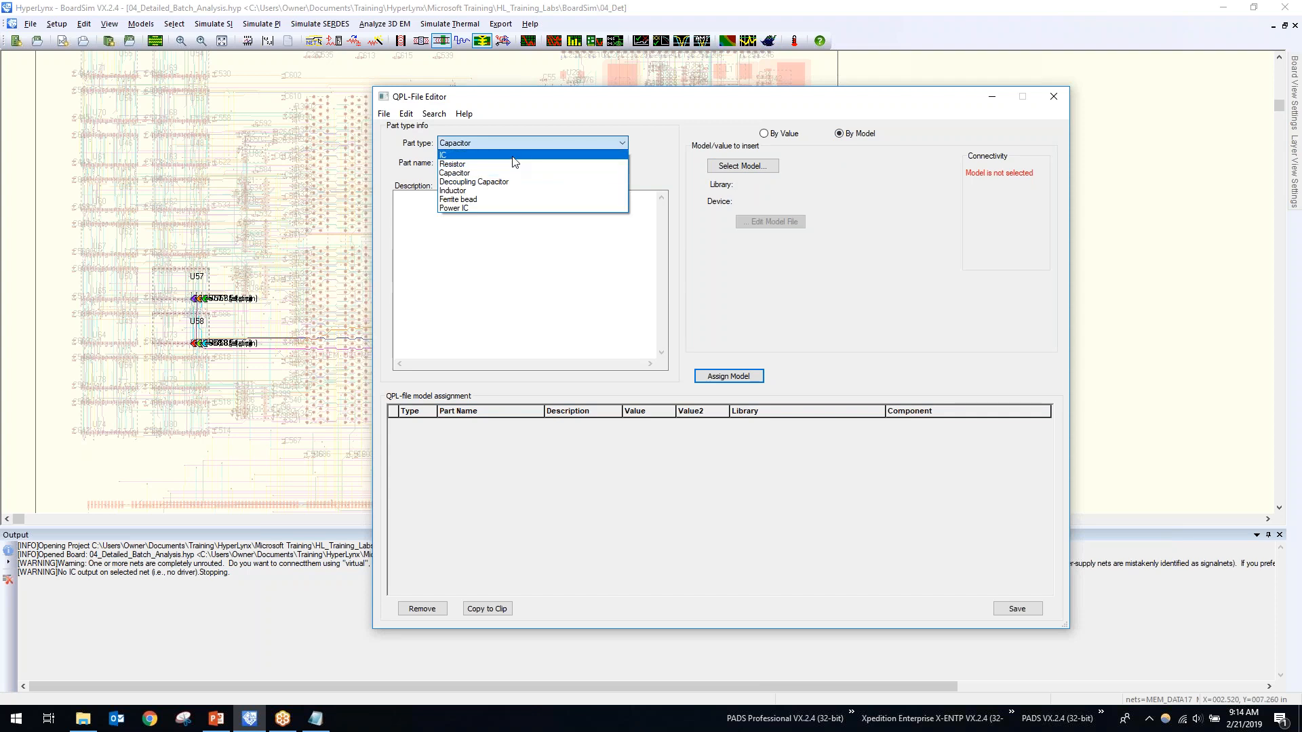
click(512, 156)
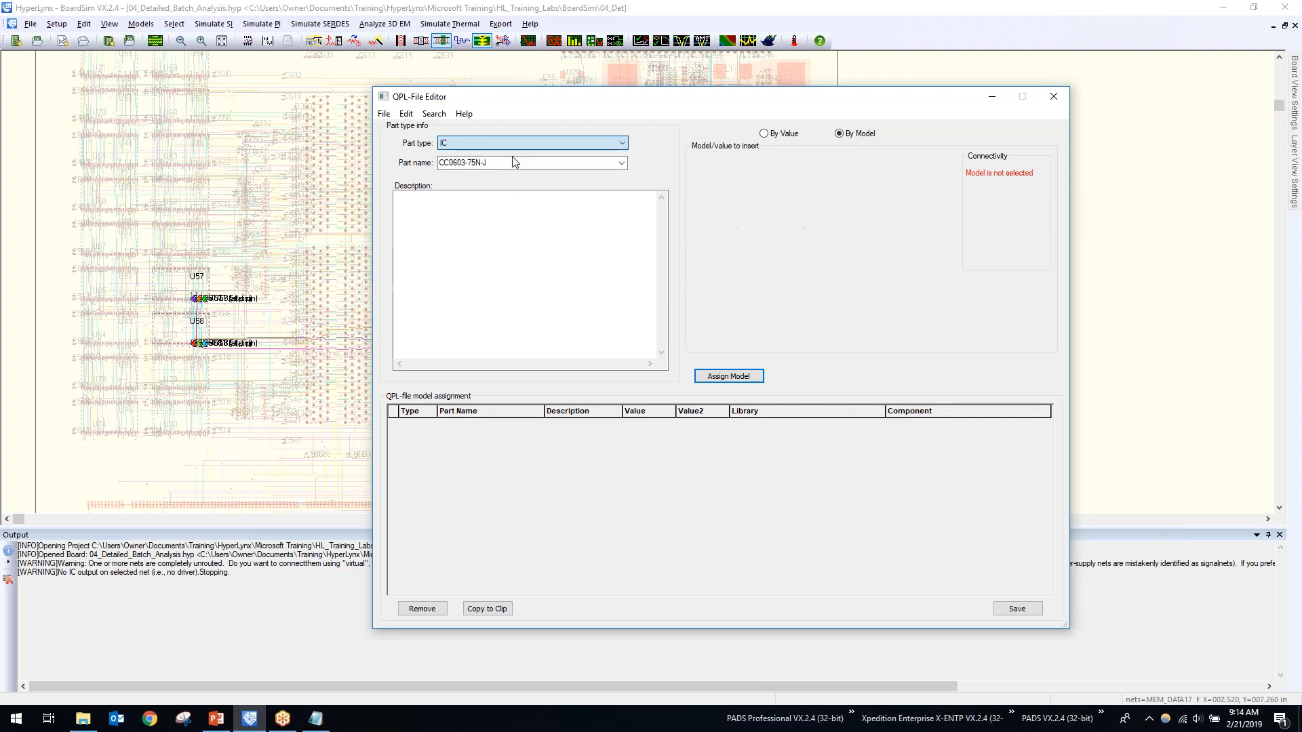
click(623, 163)
click(459, 174)
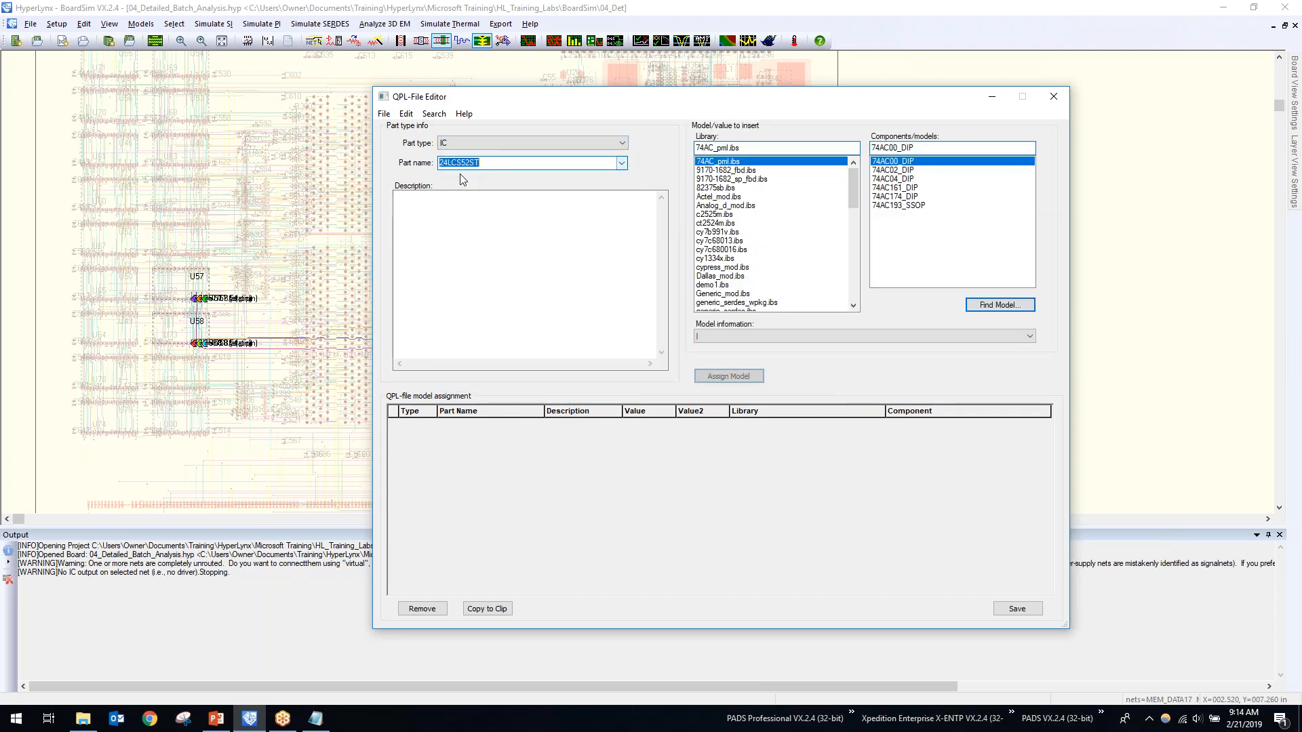
click(720, 286)
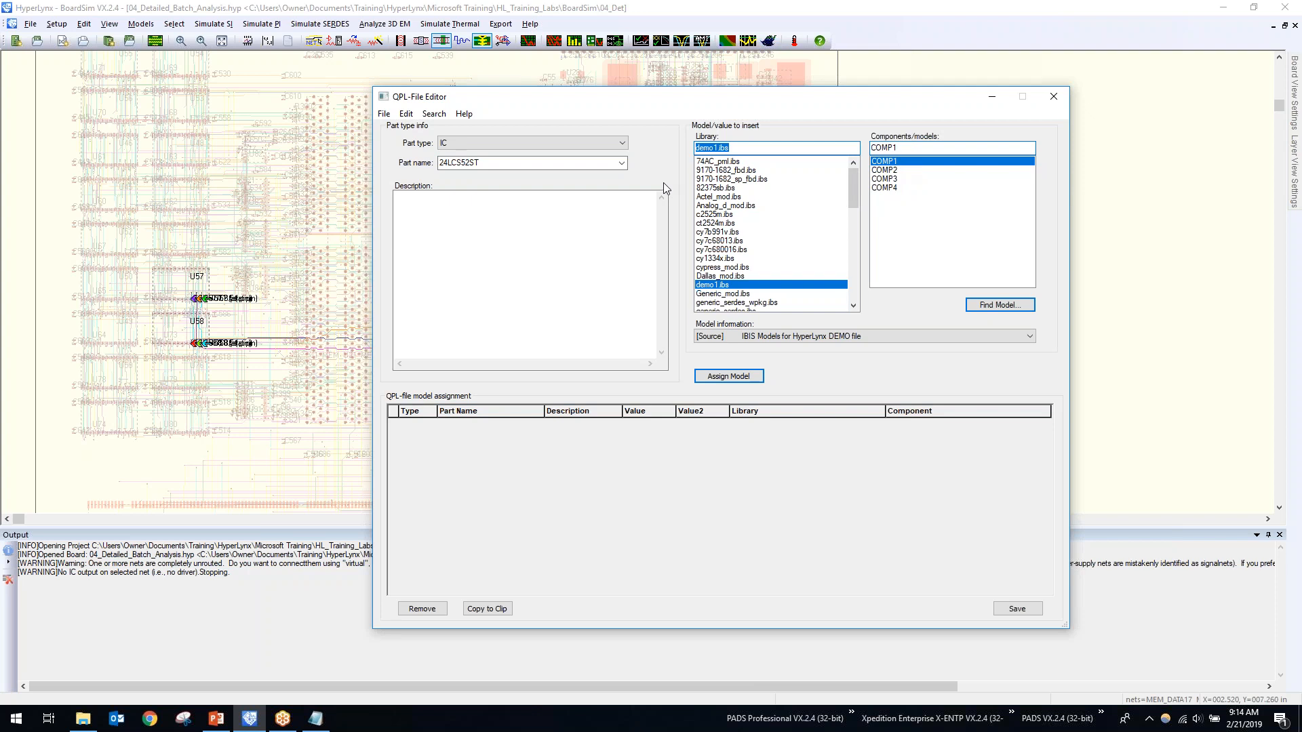
click(626, 163)
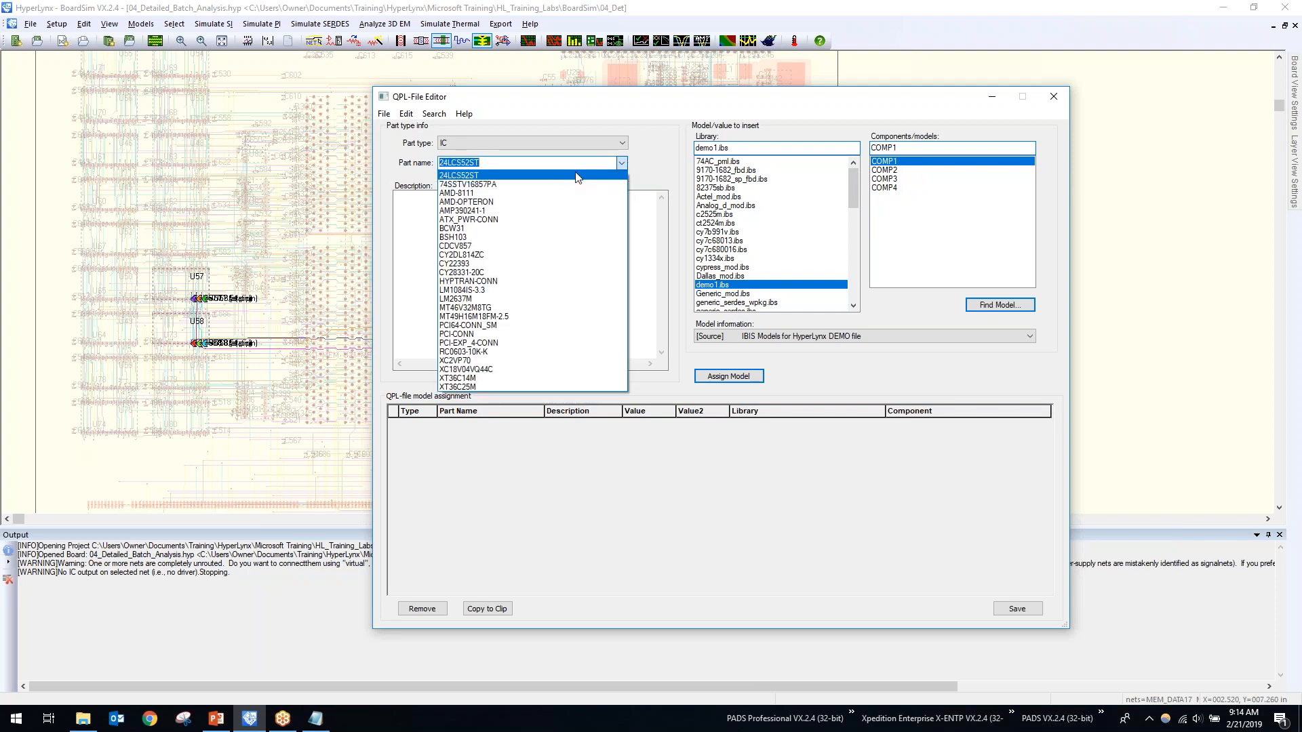
click(576, 178)
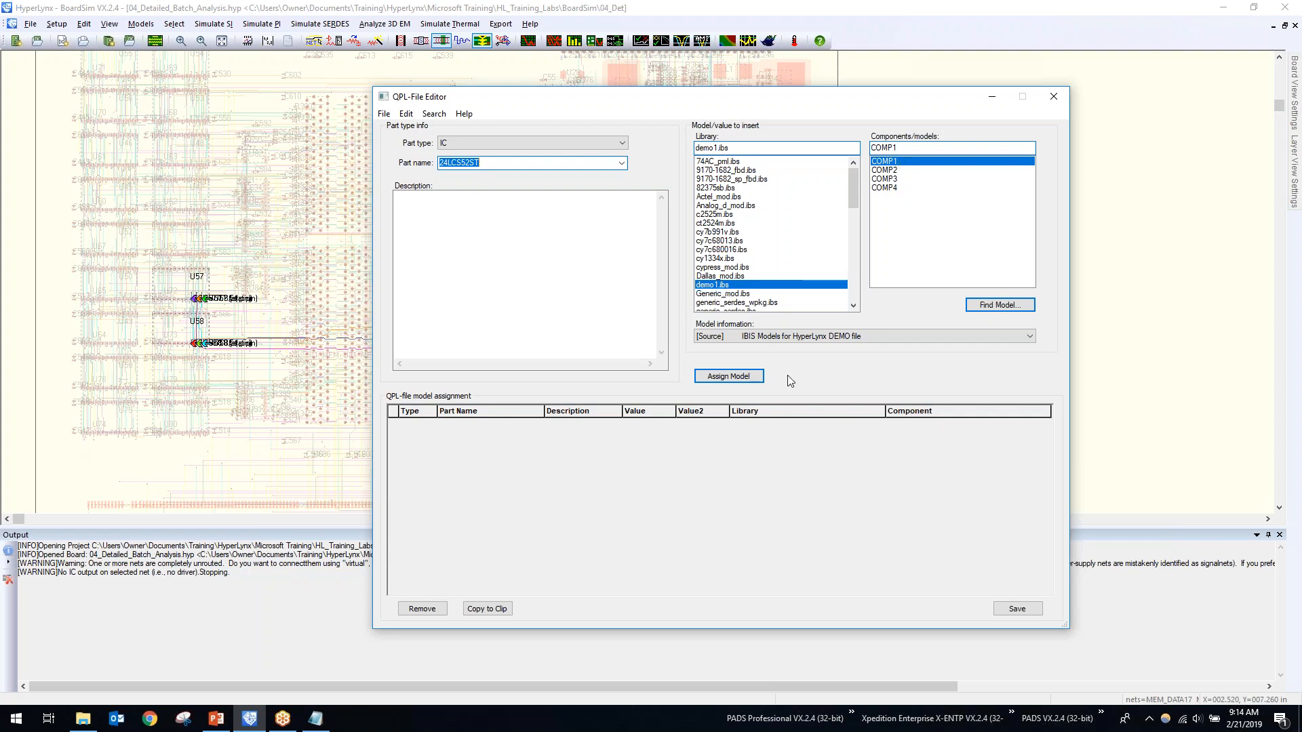
click(724, 377)
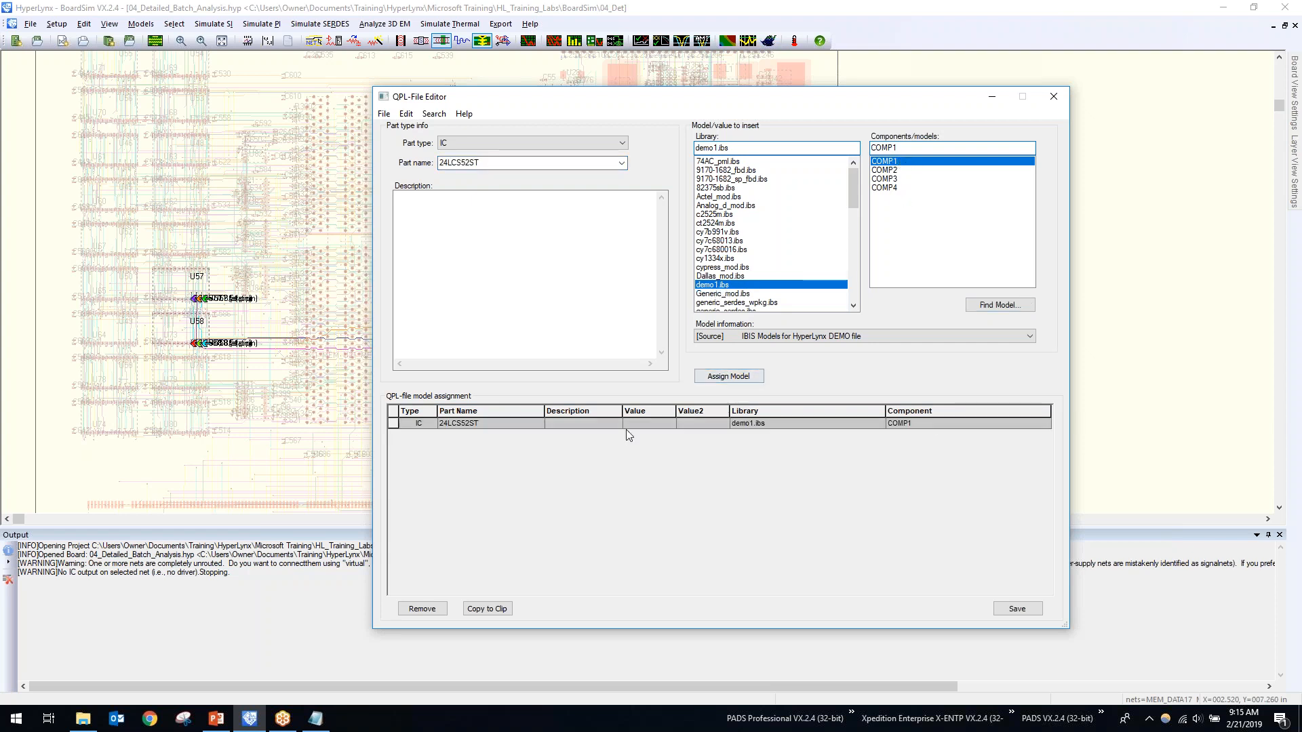
click(393, 423)
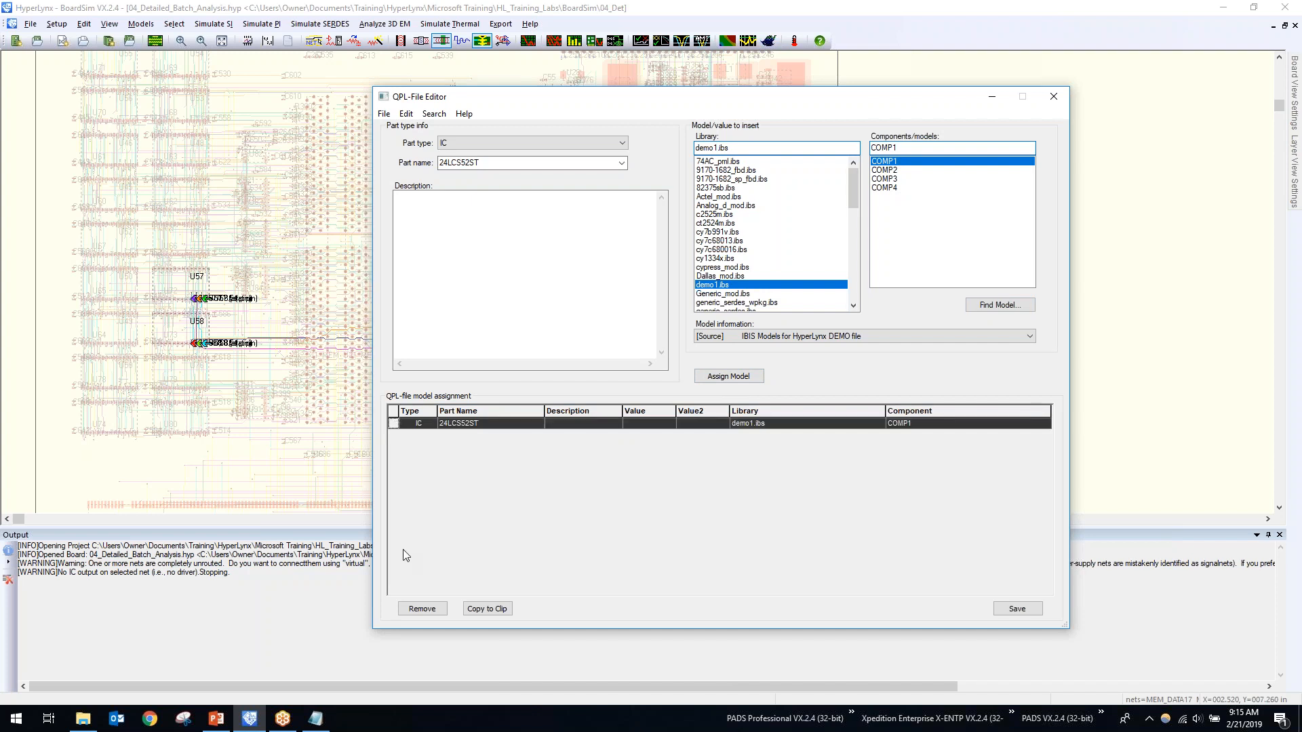
Reselect the IC part type and check which part names are offered for it.
click(622, 142)
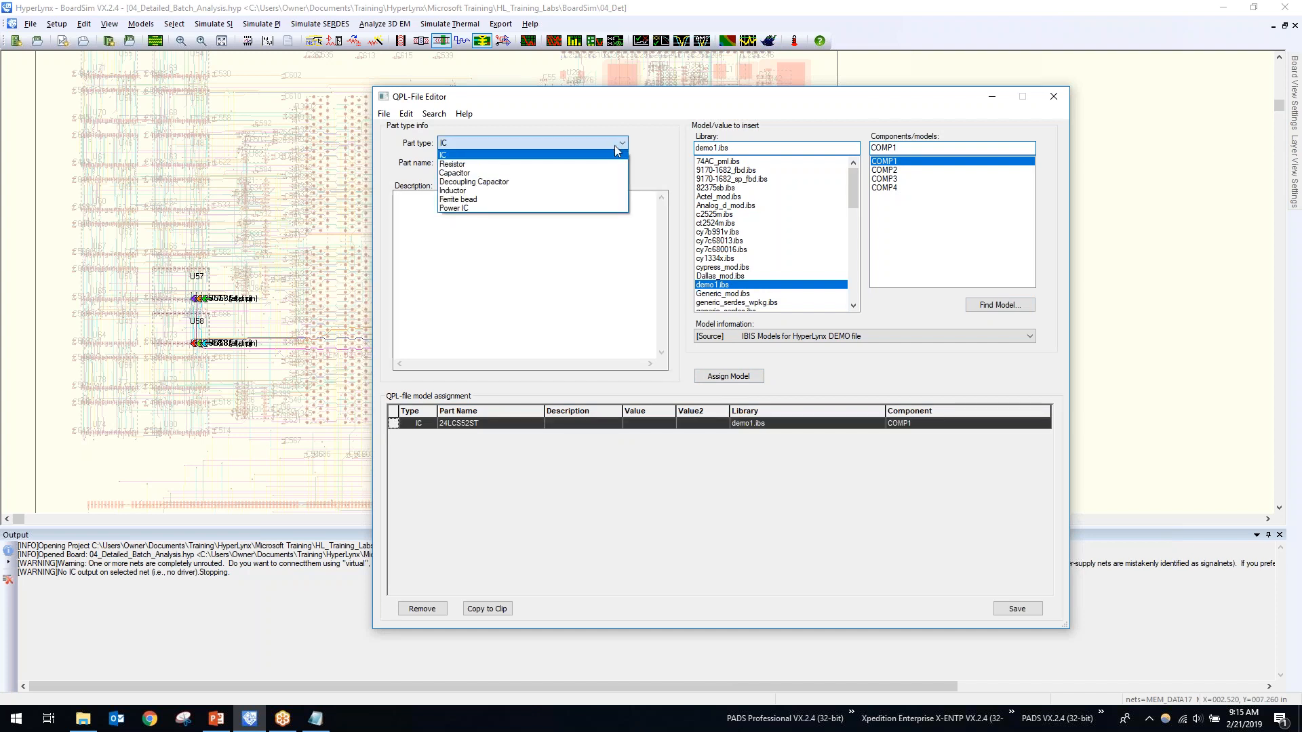
click(562, 155)
click(621, 163)
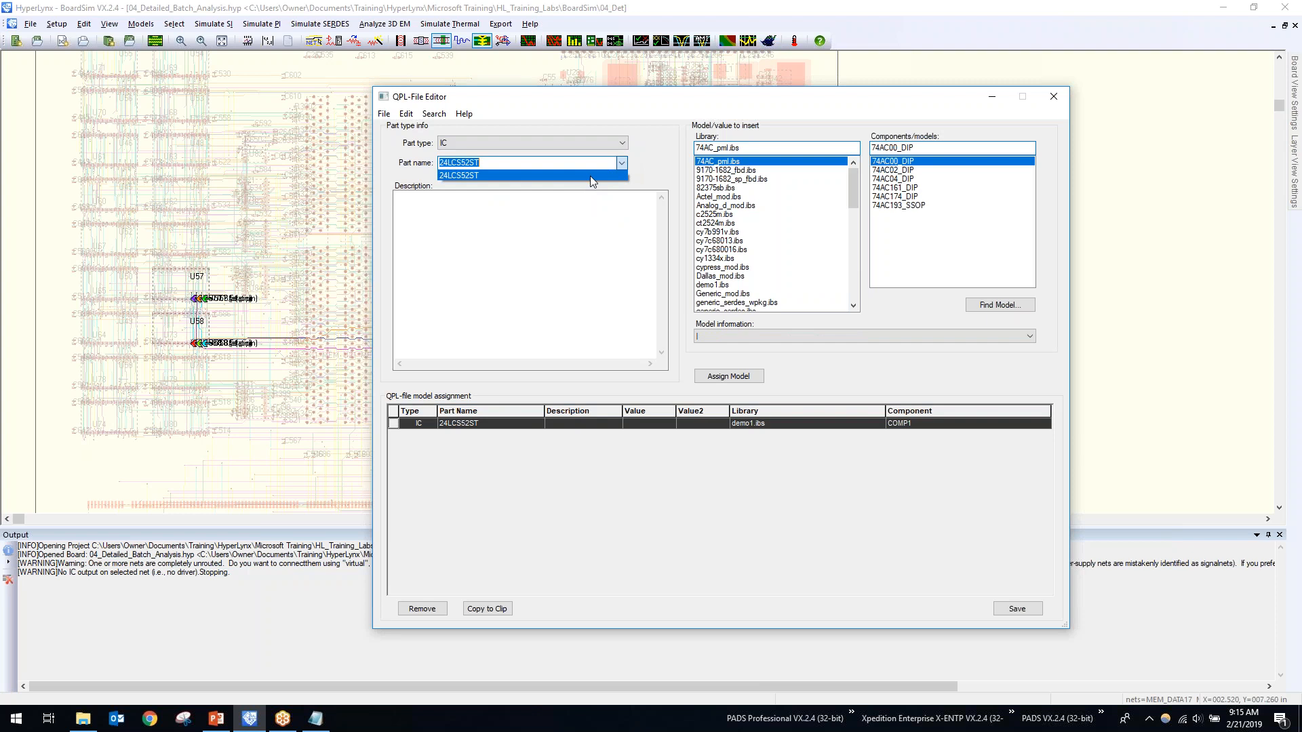
click(642, 160)
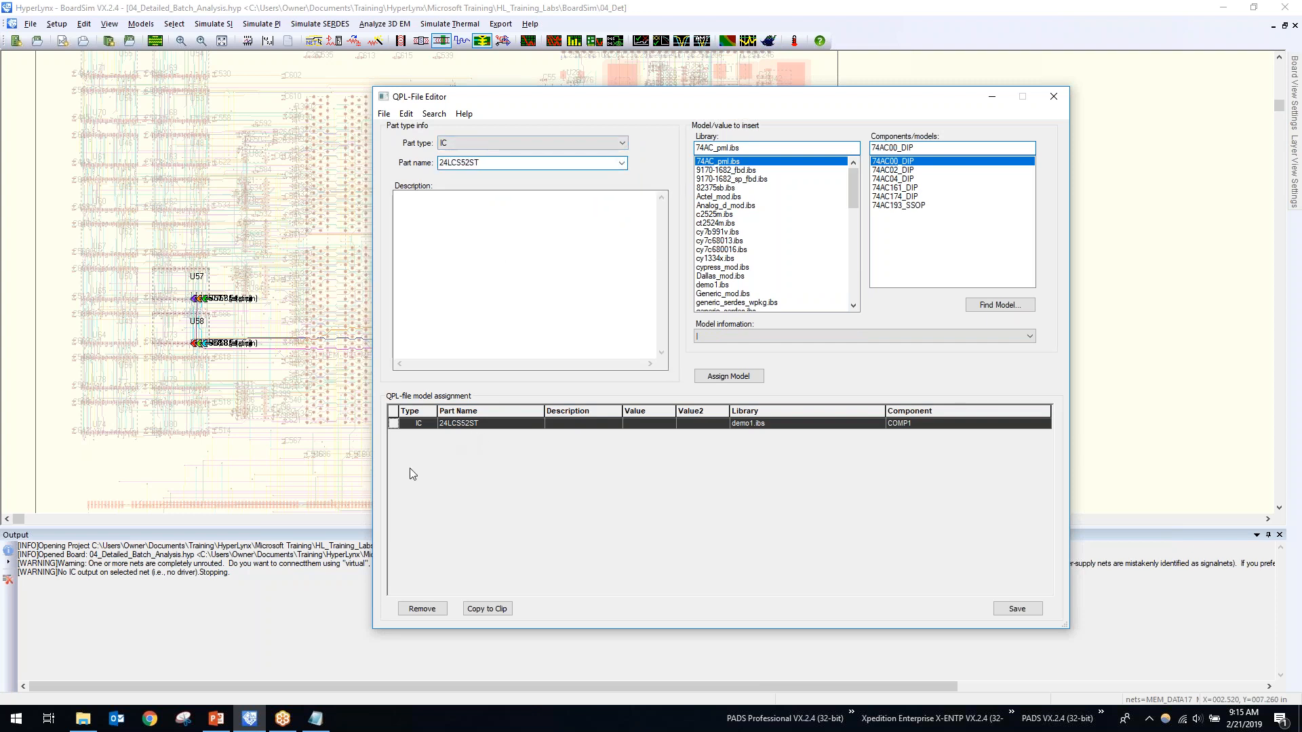
click(621, 163)
click(635, 164)
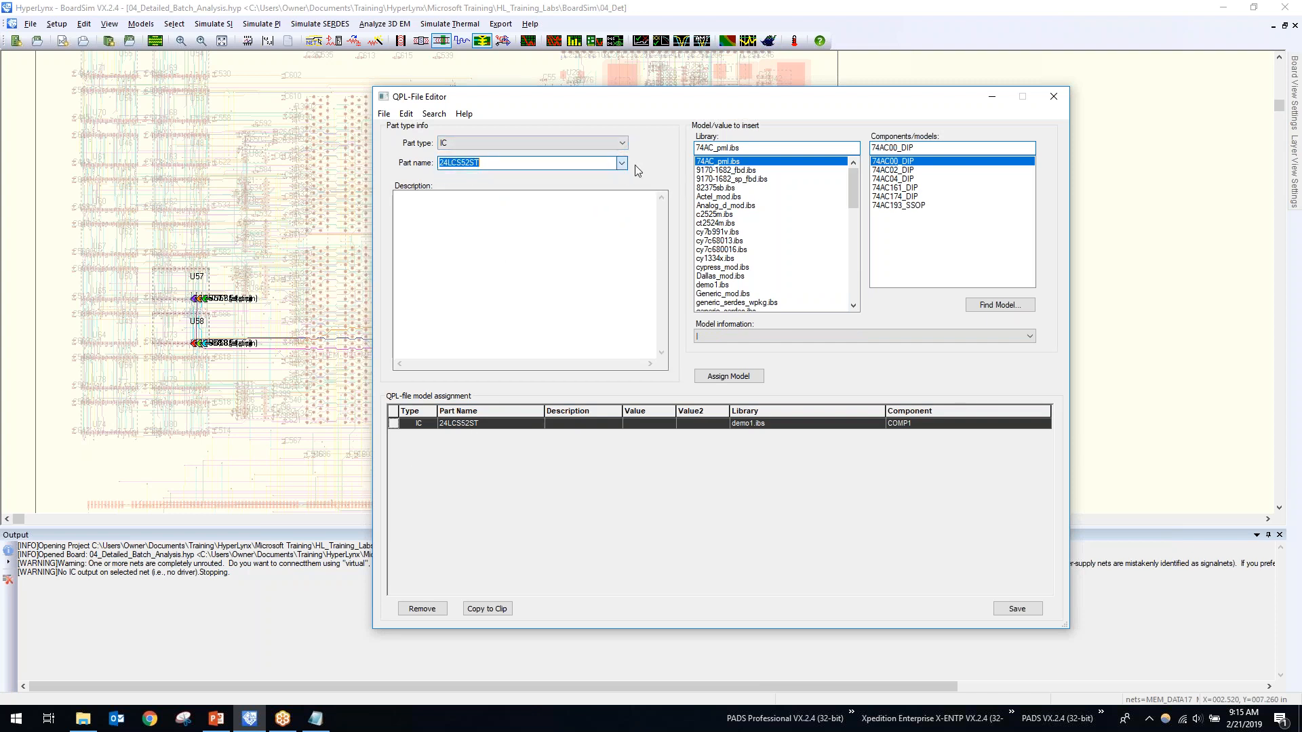
Switch the part type to Decoupling Capacitor and back to IC, and assign COMP2 from demo1.ibs to part 74SSTV16857PA.
click(559, 140)
click(522, 182)
click(539, 141)
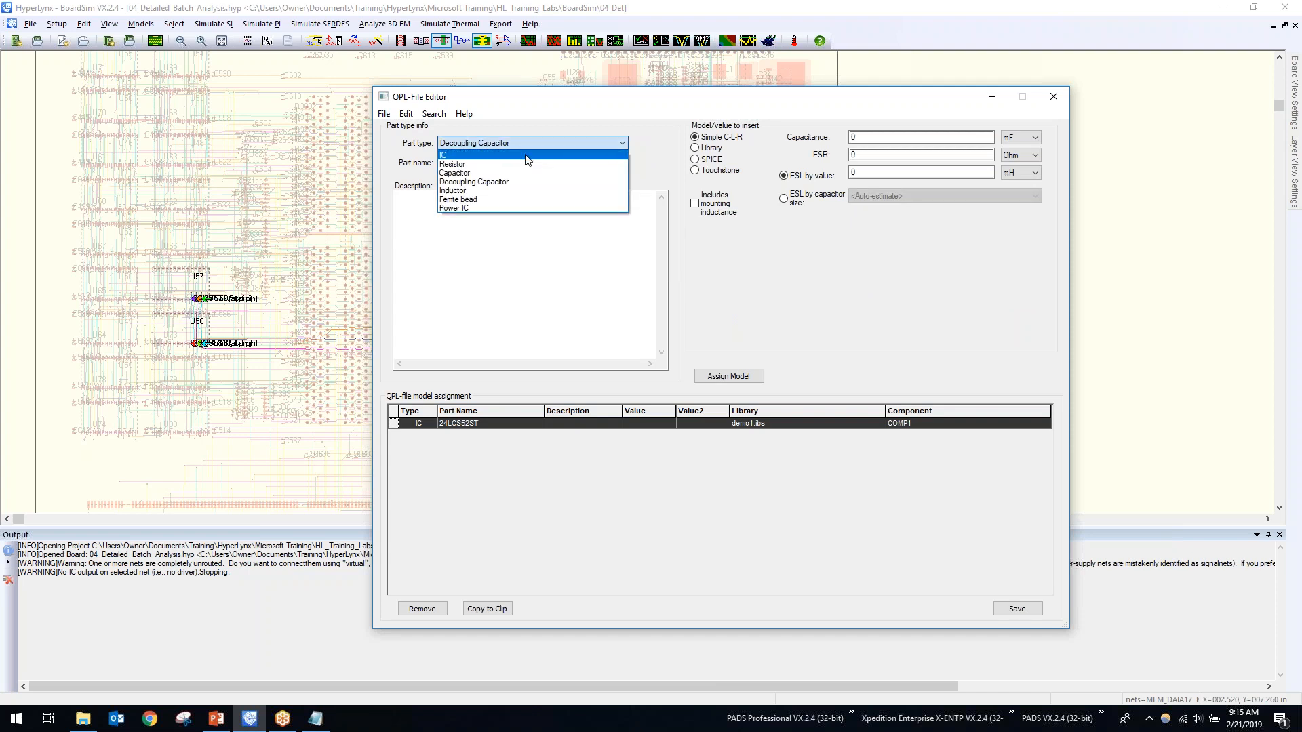
click(530, 155)
click(567, 164)
click(621, 164)
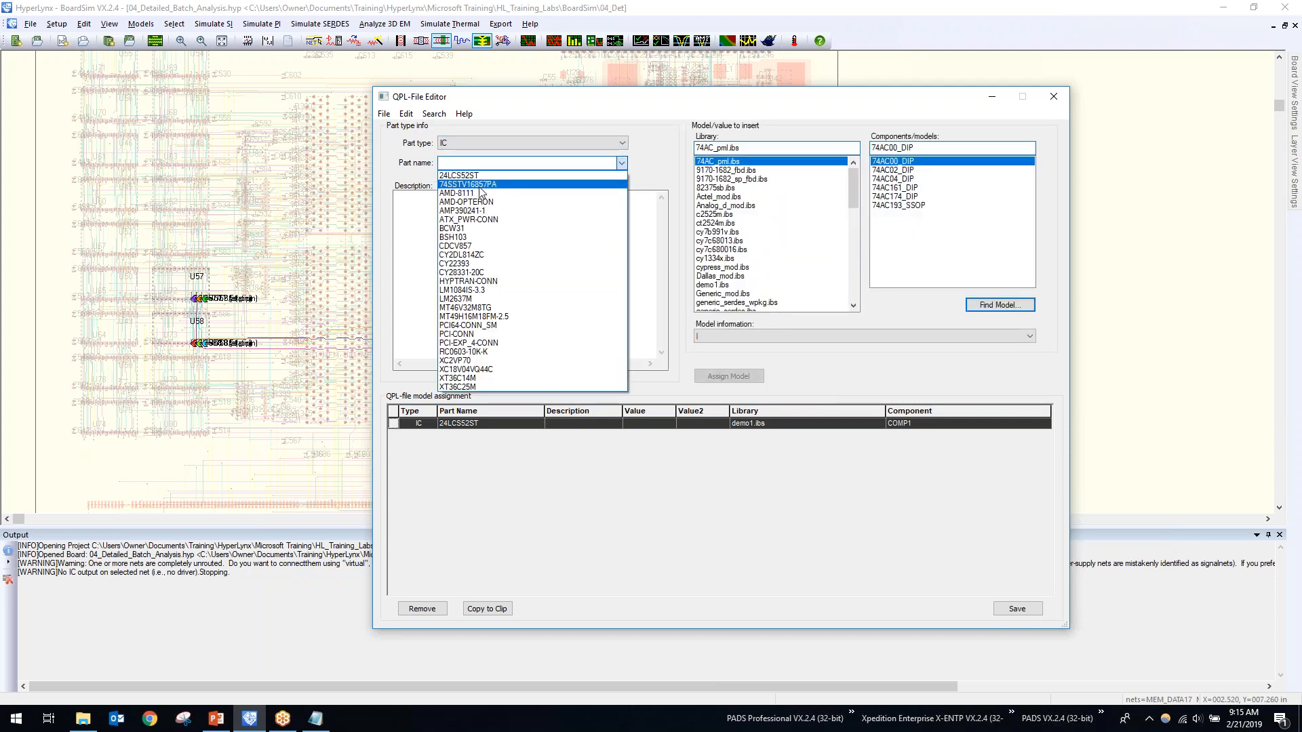
click(480, 186)
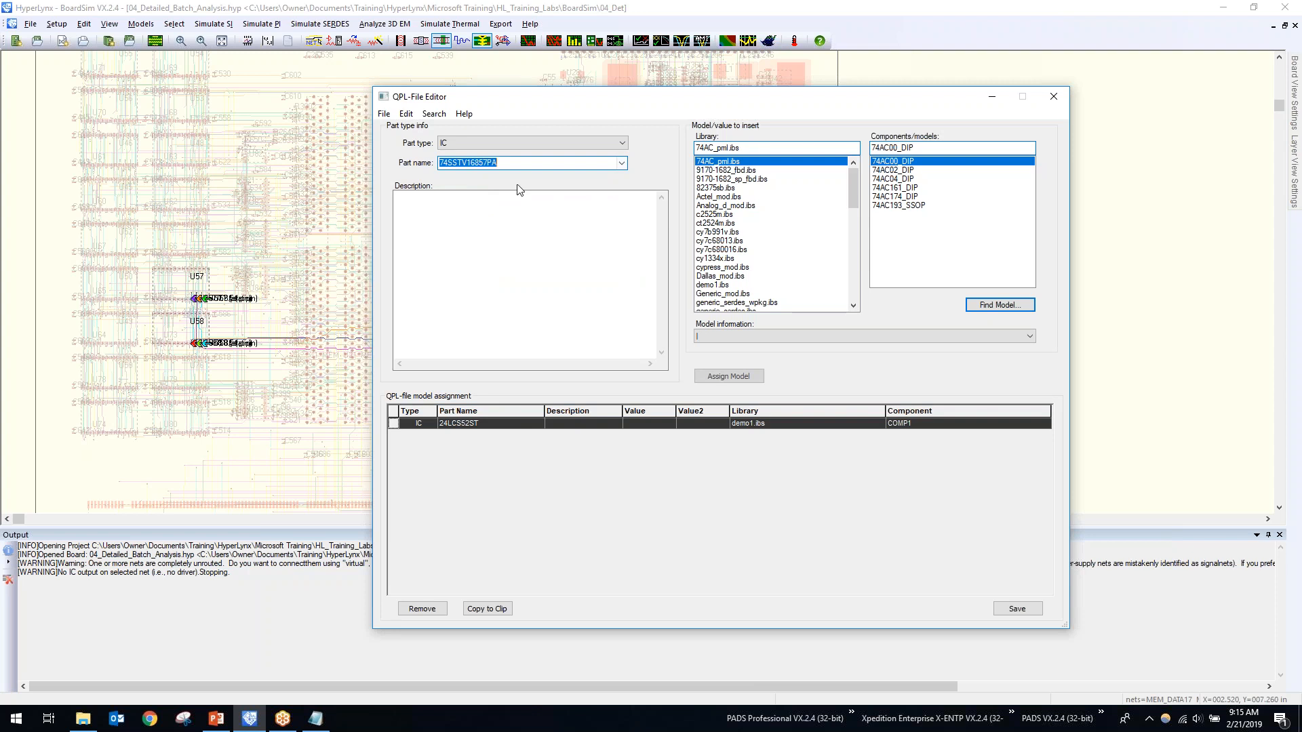
click(718, 284)
click(884, 169)
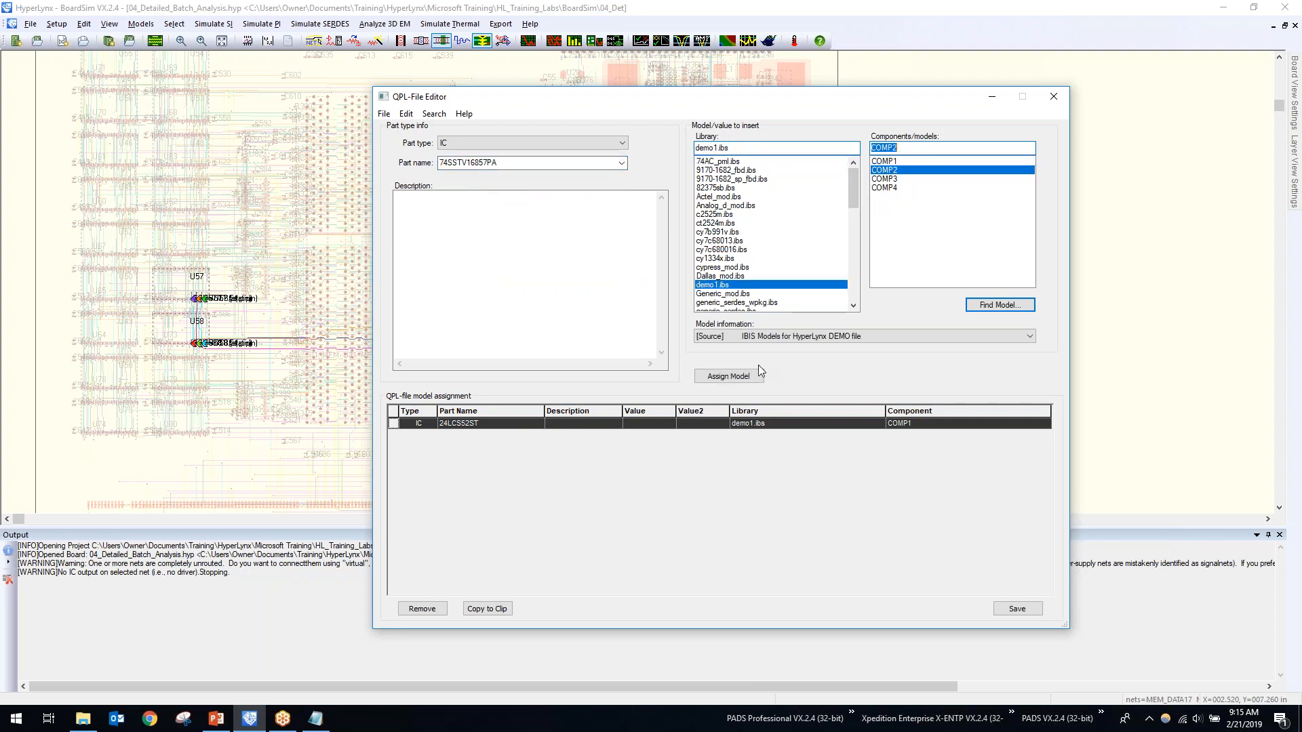
click(758, 368)
Assign the Analog_d component from Analog_d_mod.ibs to IC part AMD-8111.
click(621, 163)
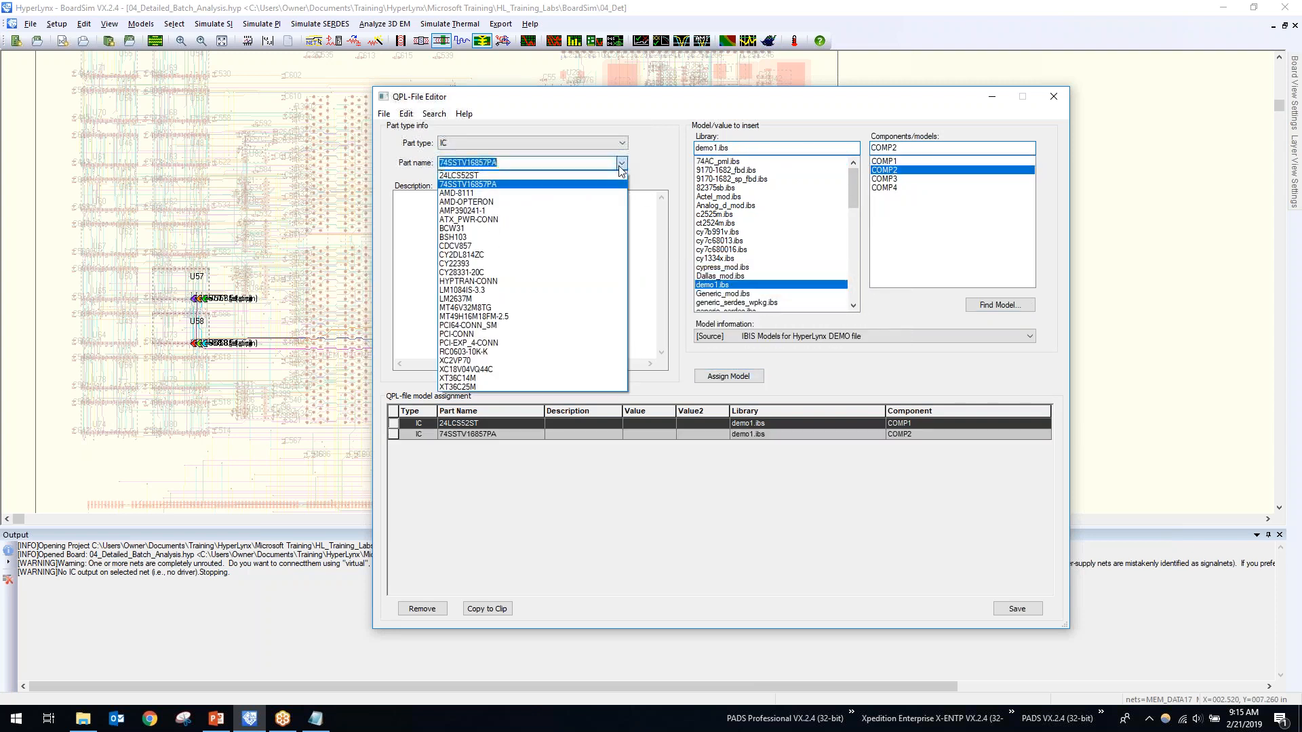
click(546, 193)
click(742, 206)
click(750, 381)
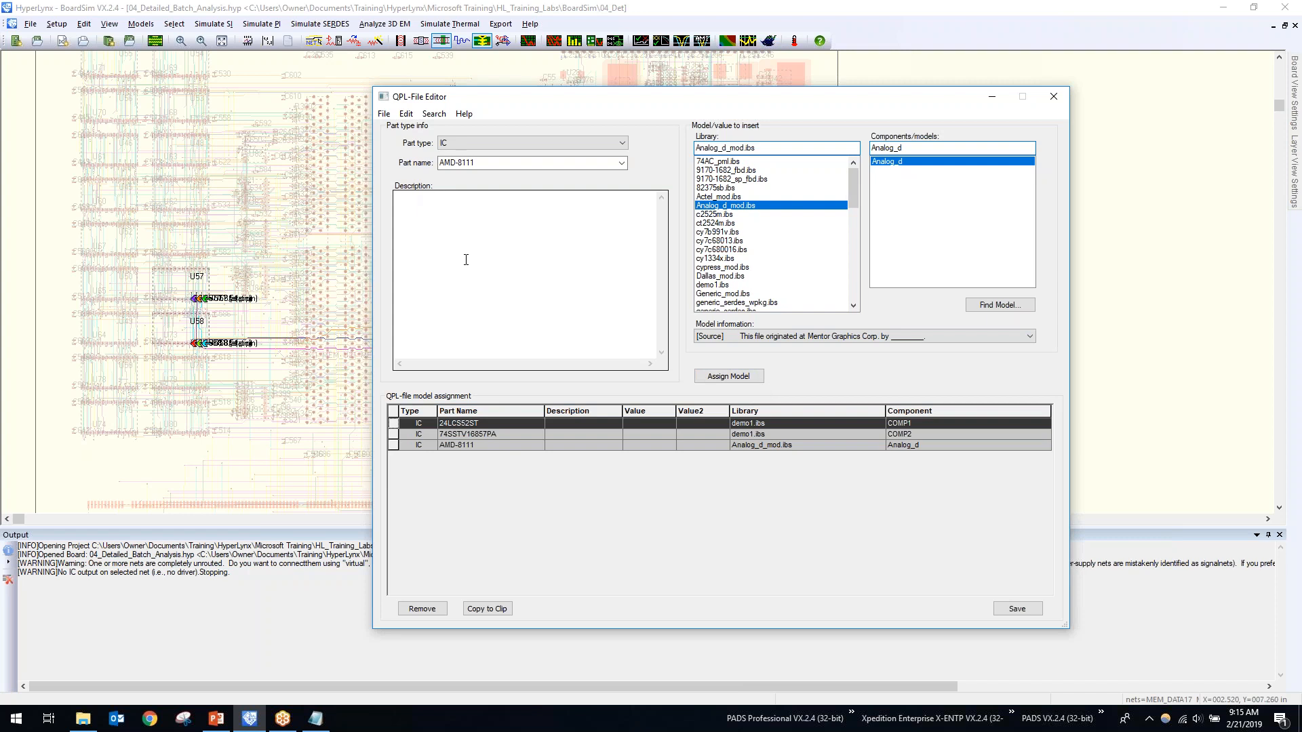
Save the QPL model assignments as kyle_board in the HLSI_Training Models folder.
click(383, 114)
click(410, 175)
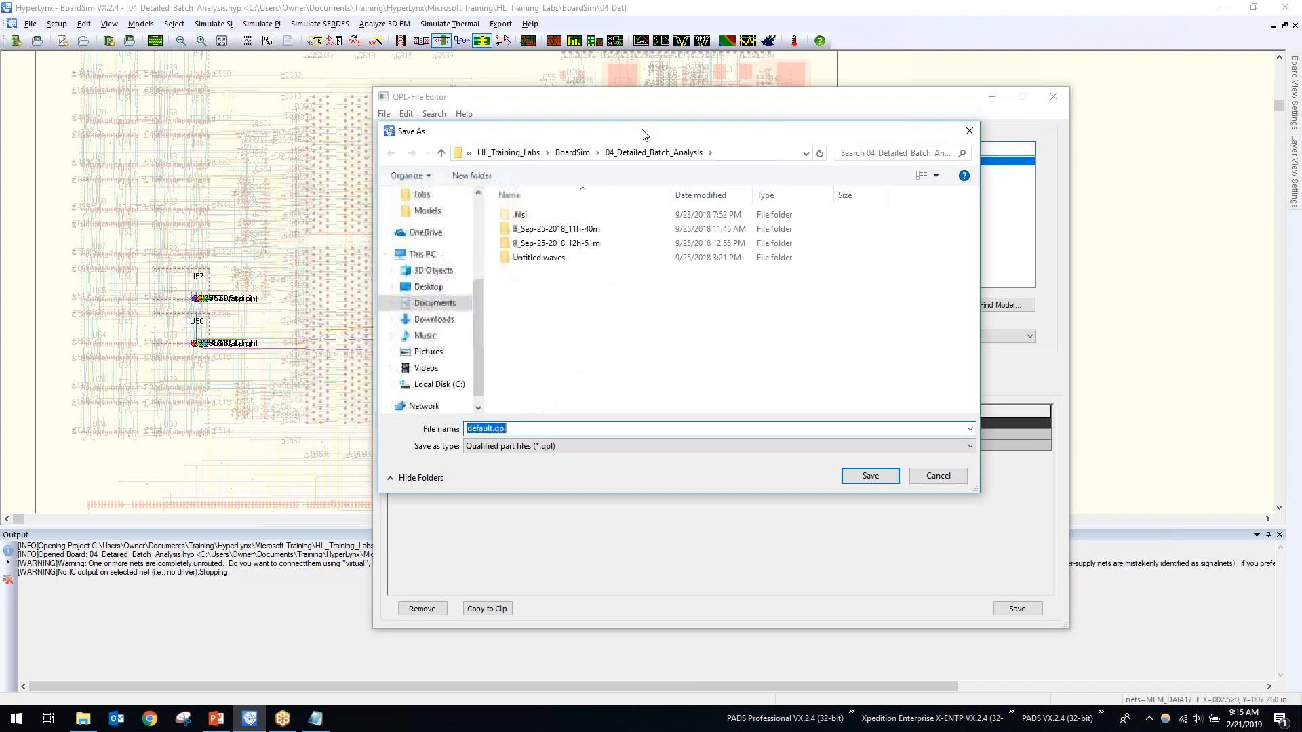
scroll(444, 292, up, 3)
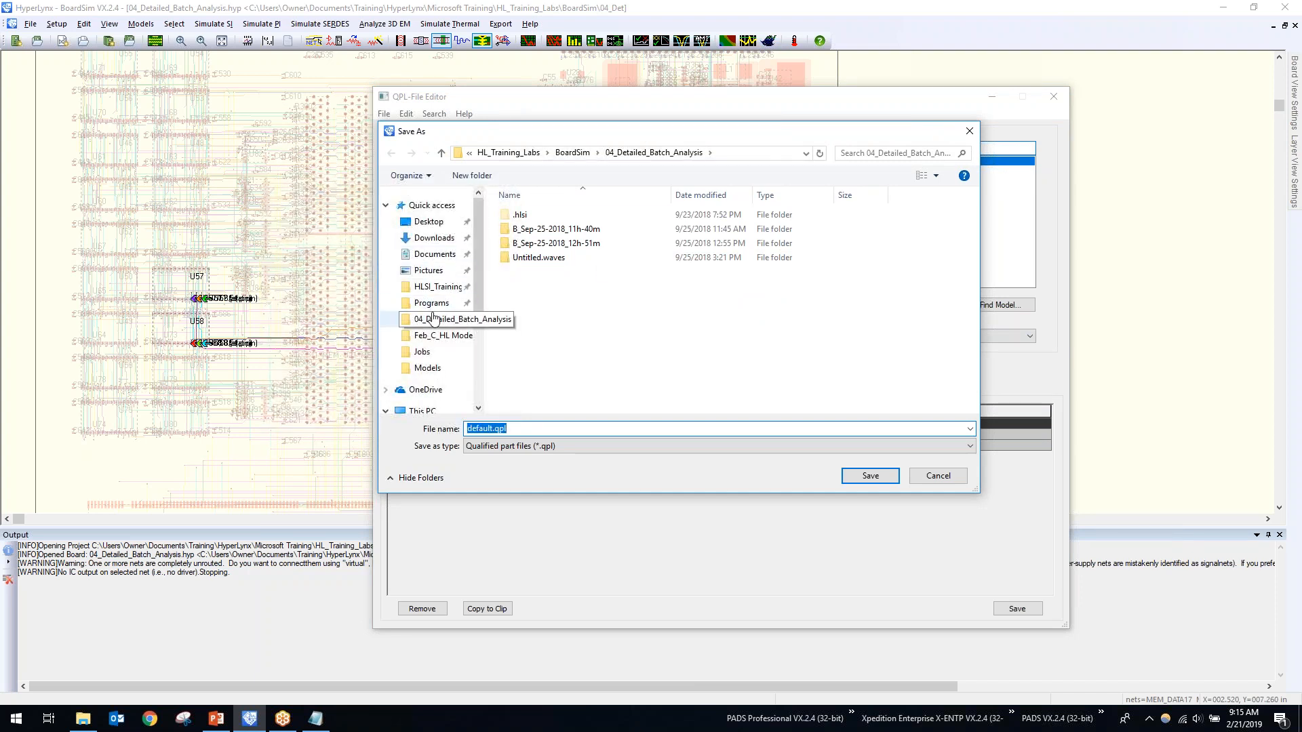
click(439, 288)
click(520, 245)
double_click(520, 245)
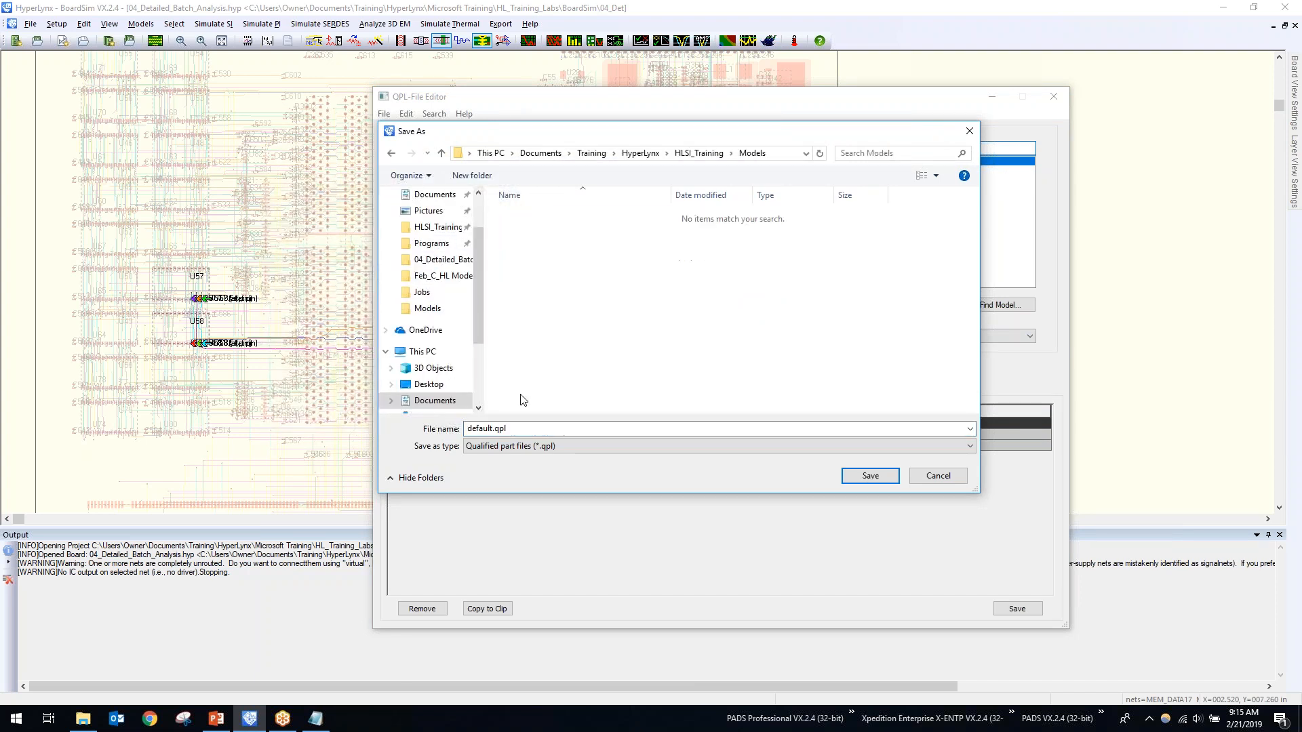
double_click(518, 430)
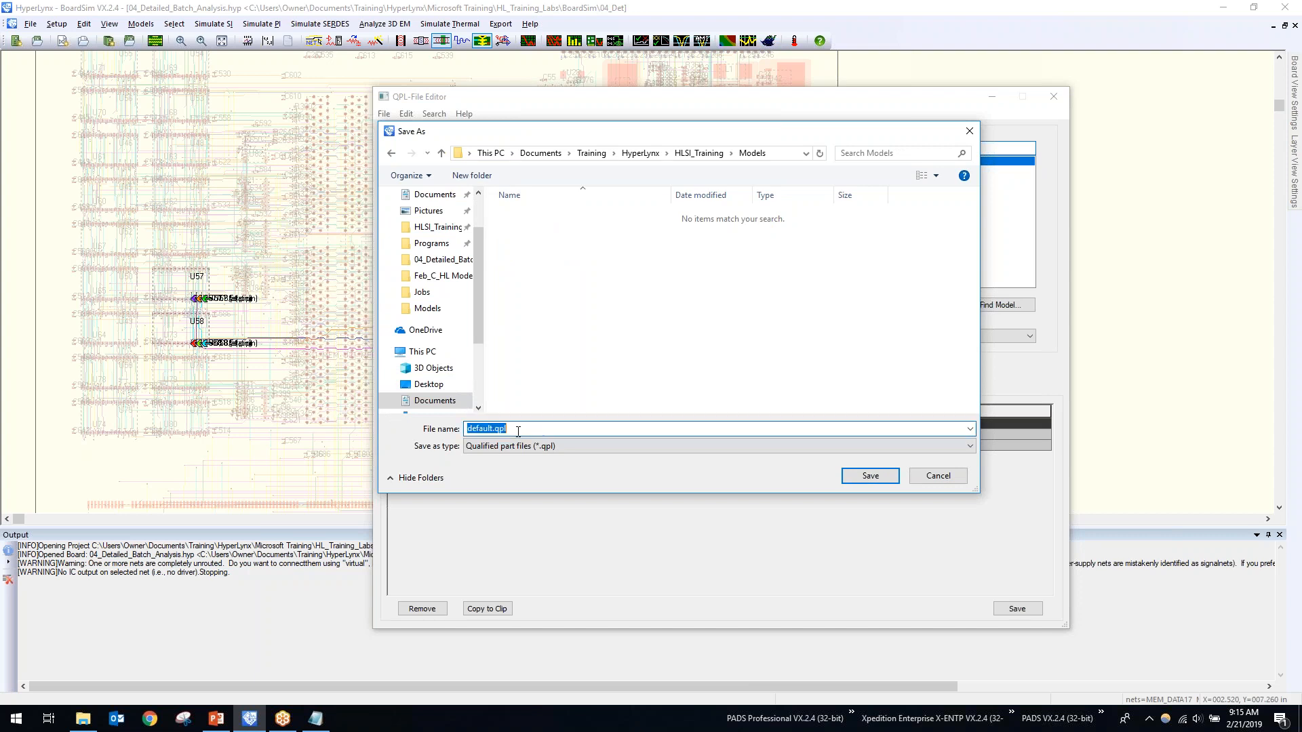
text(kyle_board)
key(Return)
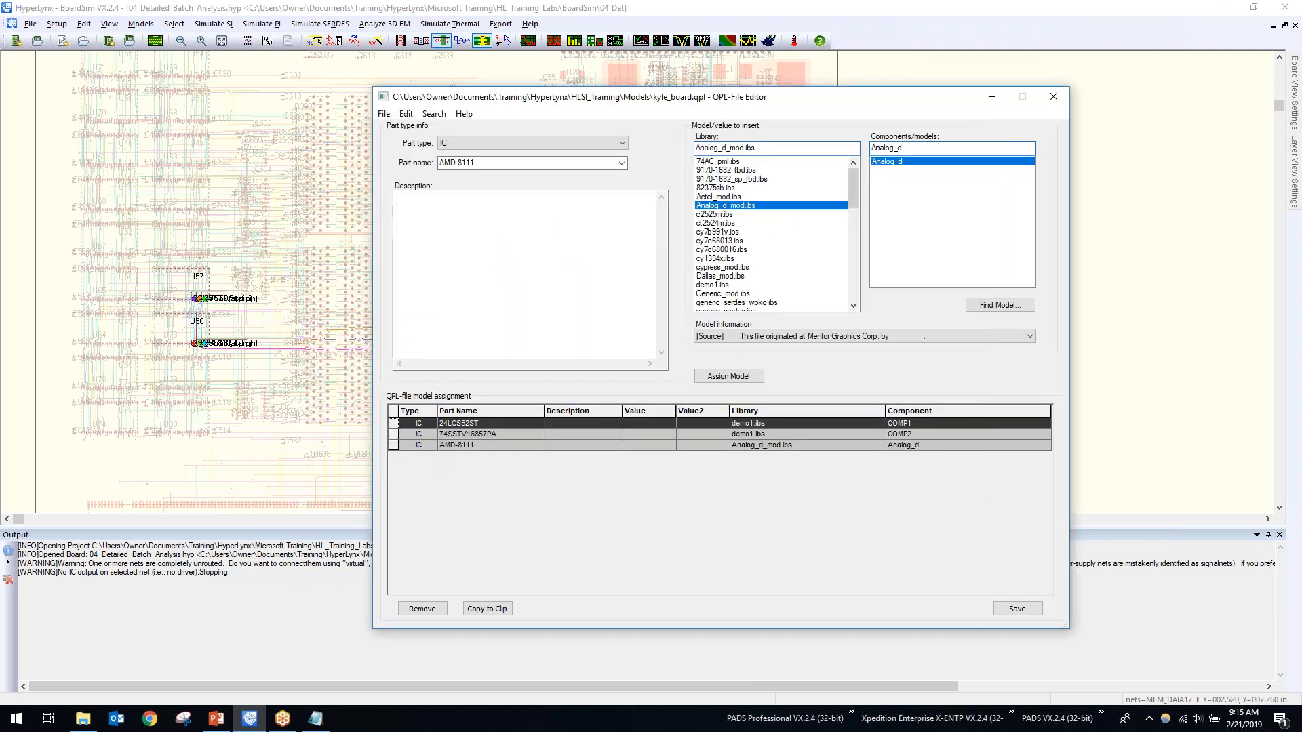
Open kyle_board.qpl from the Models folder in Notepad++, examine its part-name entries, and close the text editor.
click(82, 718)
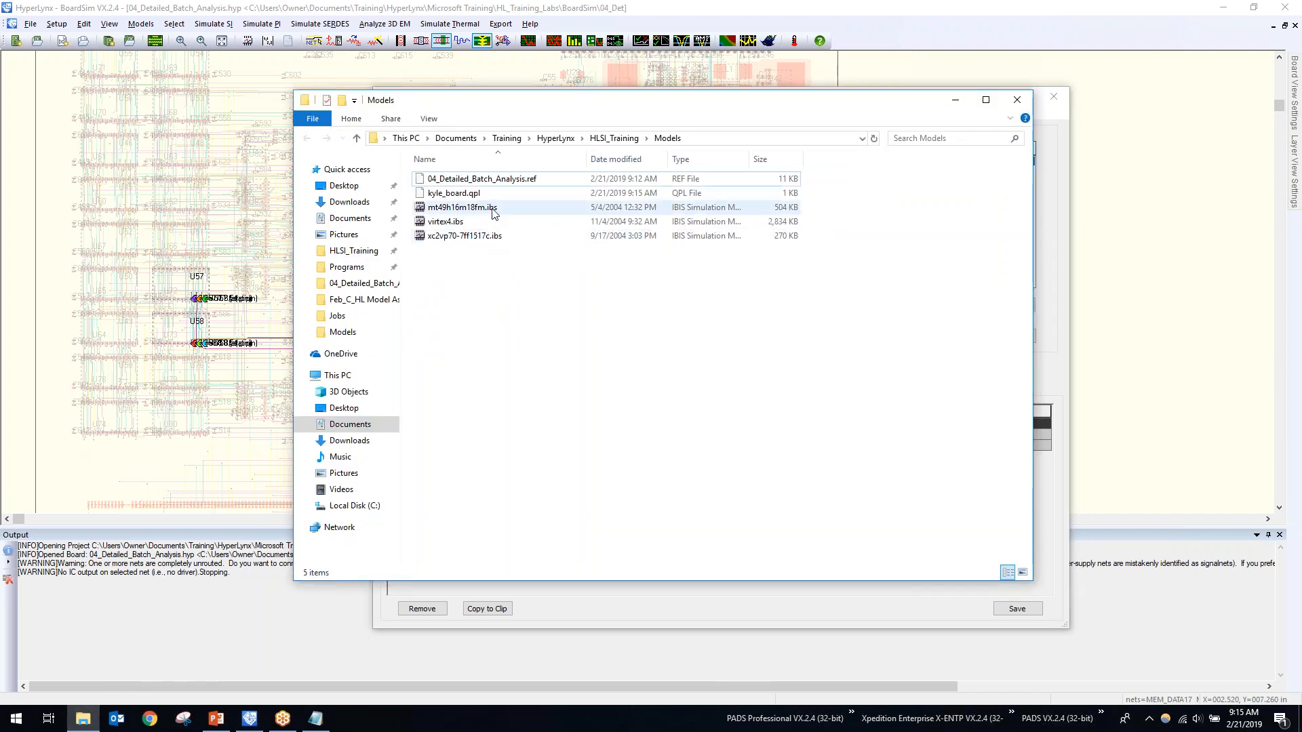
right_click(493, 187)
click(536, 253)
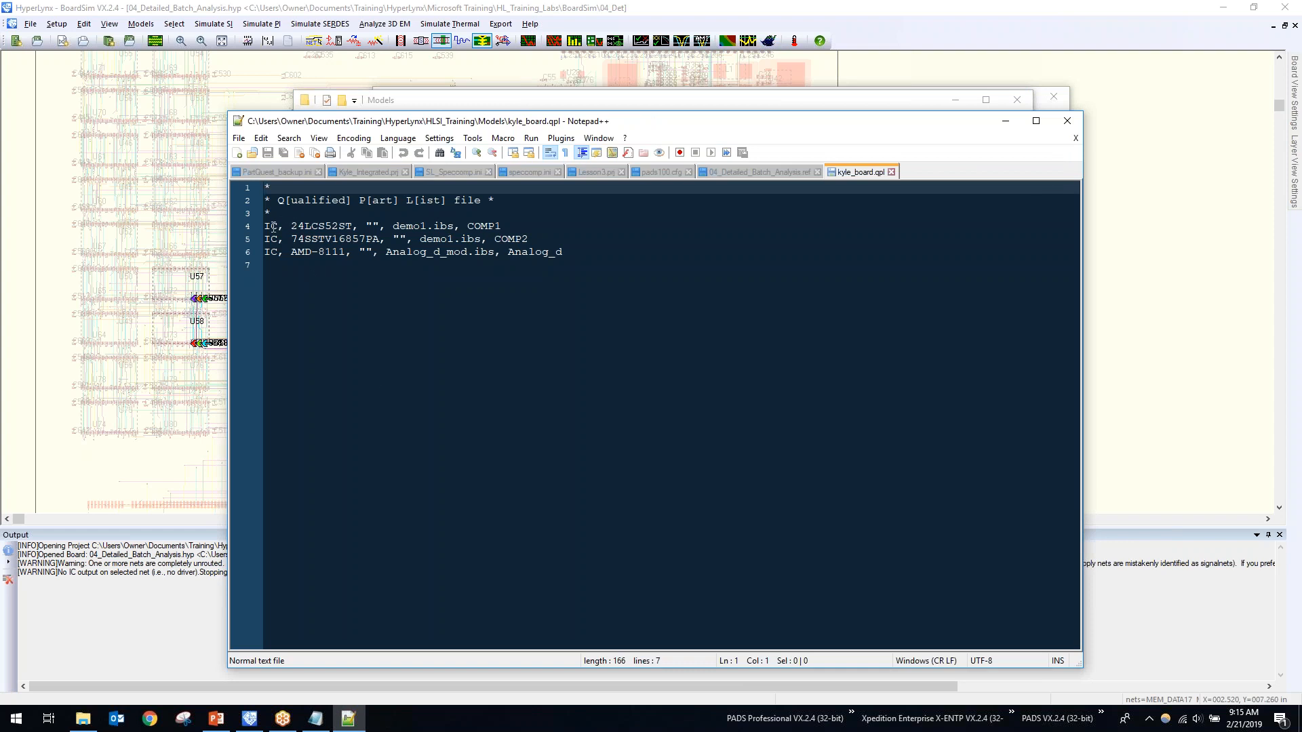
drag(282, 227, 353, 227)
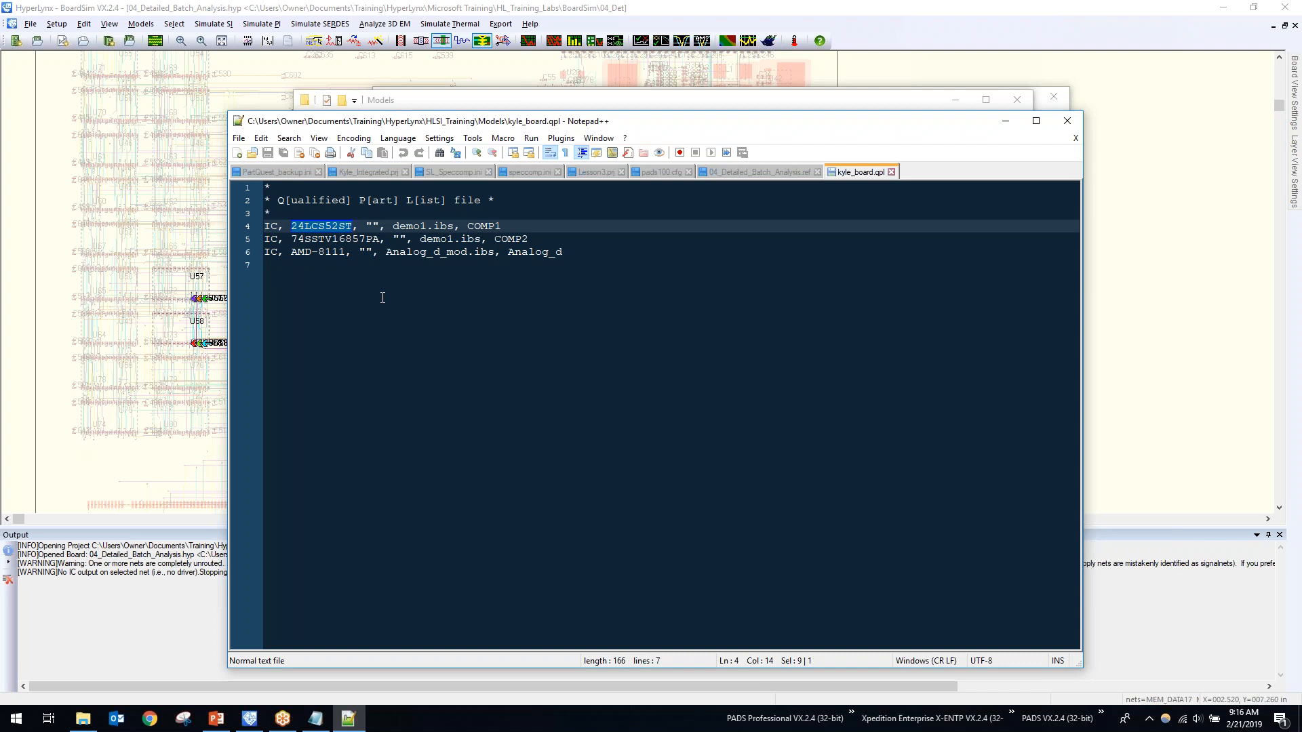
click(1076, 128)
Return to the QPL-File Editor, save kyle_board.qpl again and close the editor.
drag(496, 105, 465, 290)
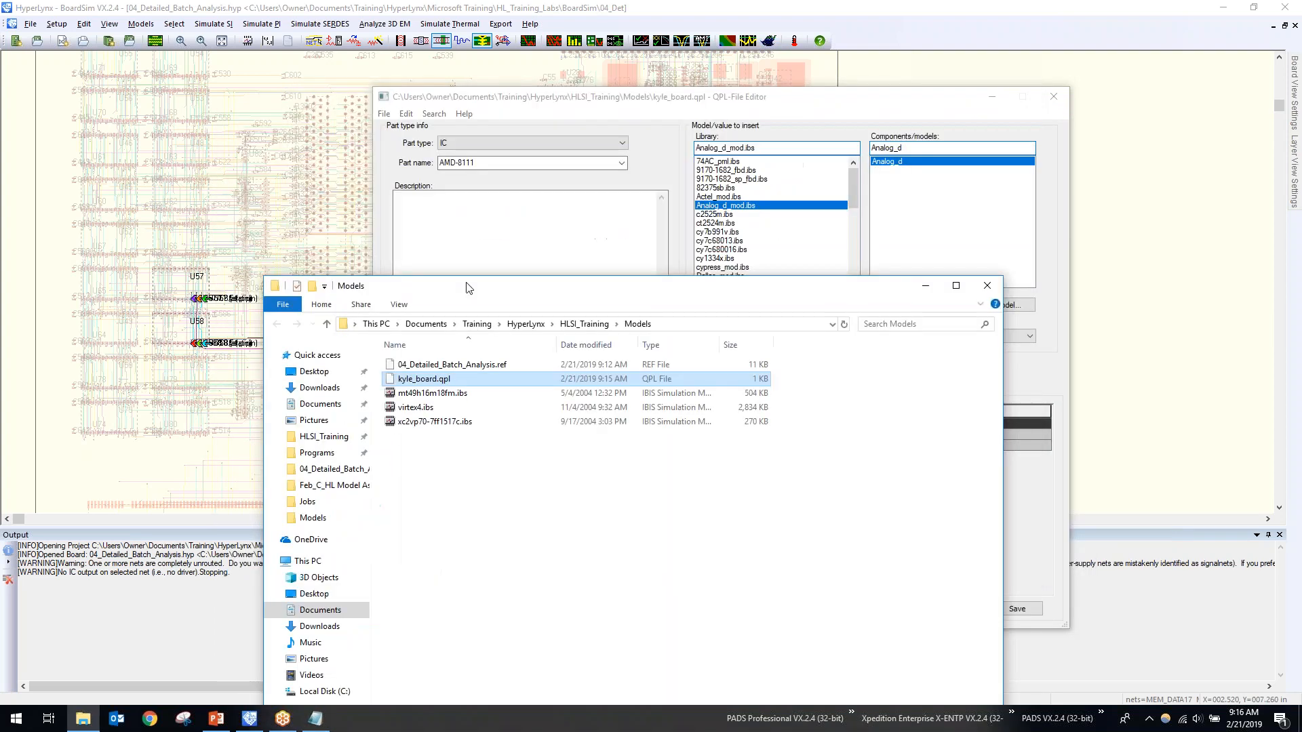
click(517, 99)
click(384, 113)
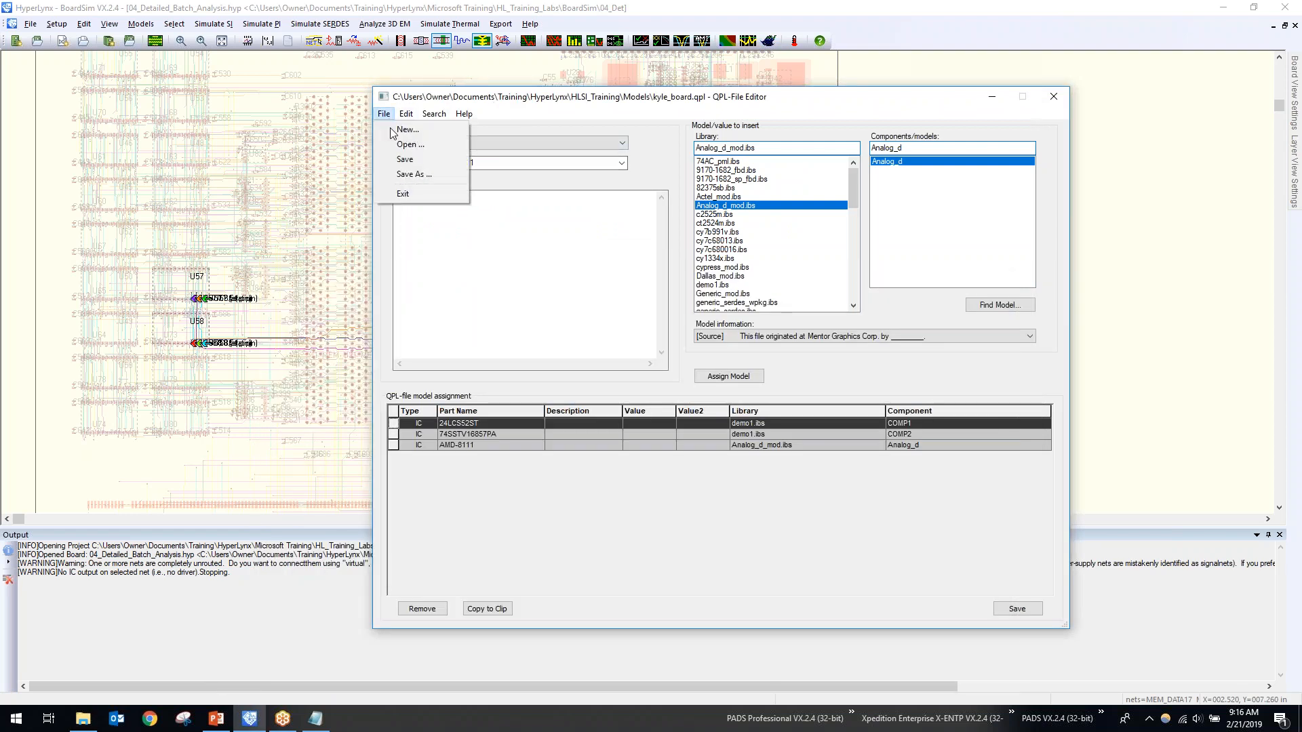
click(392, 161)
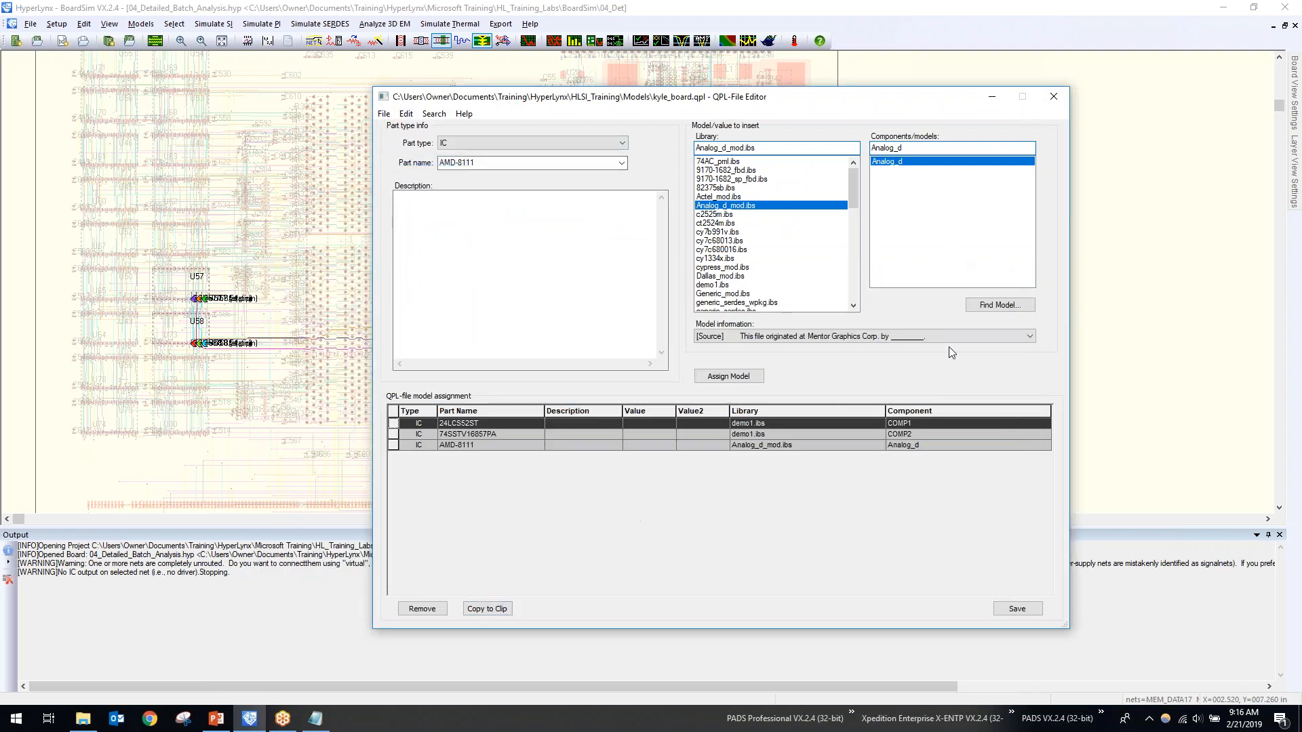
click(1060, 95)
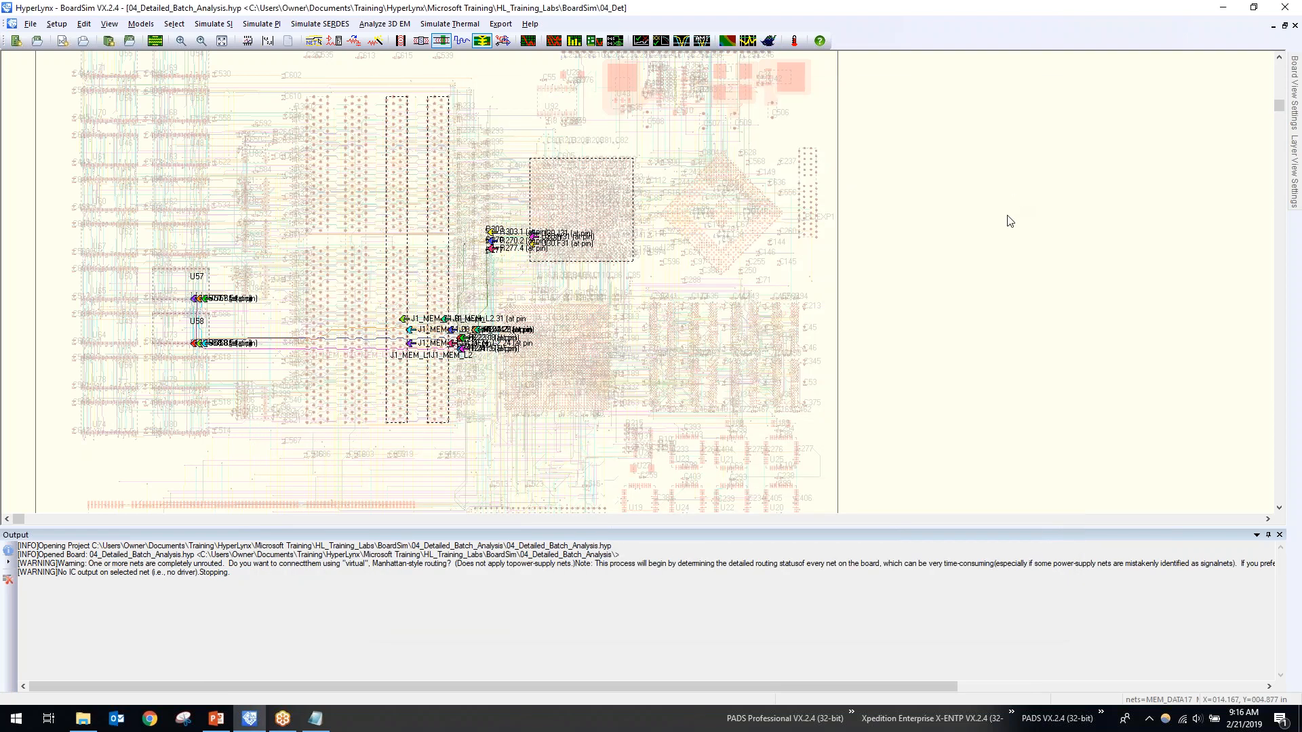
Review the pins' model assignments in Manage Assigned Models and close the table.
click(141, 23)
click(184, 113)
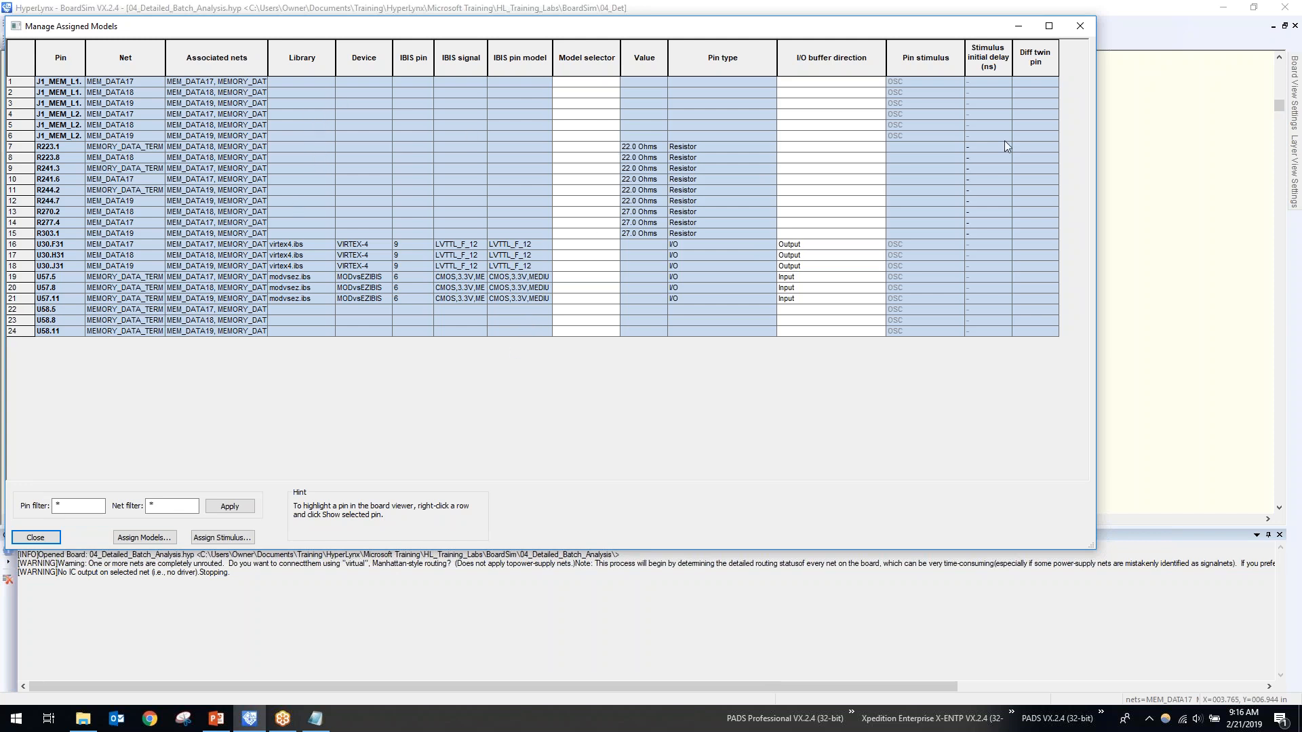
click(1088, 28)
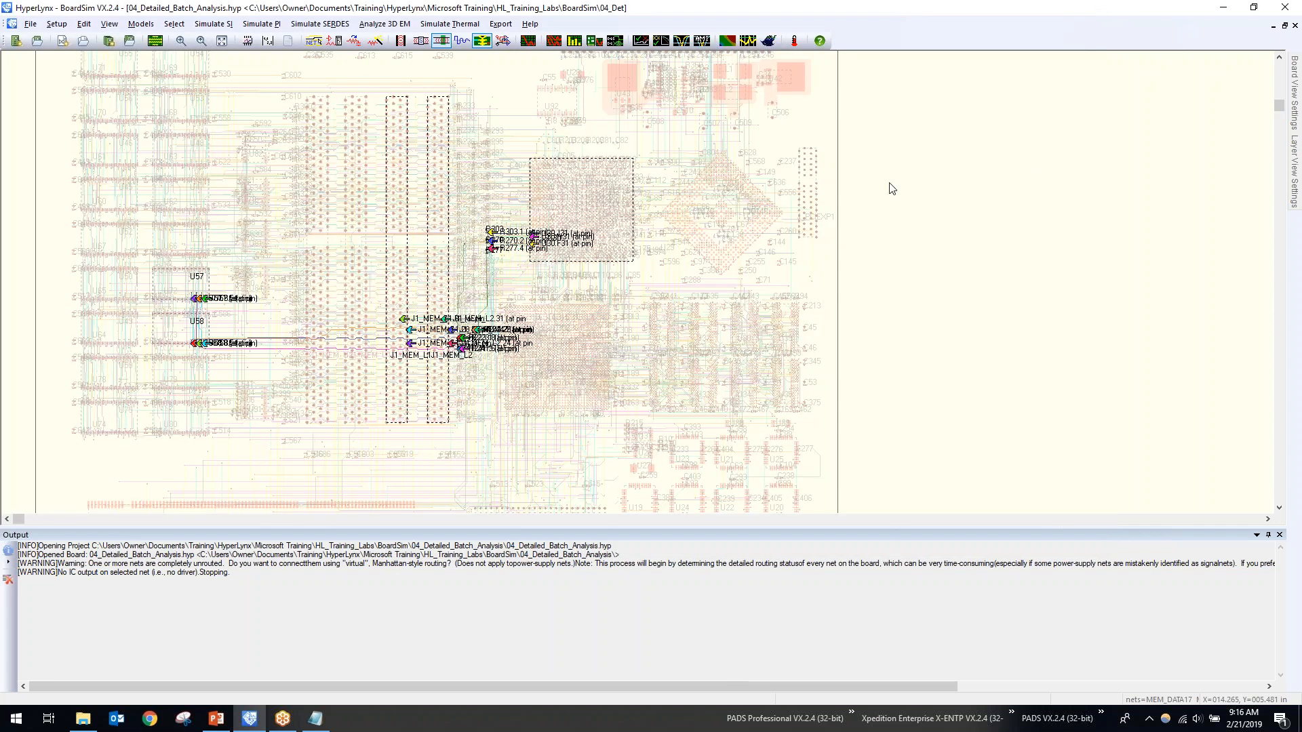
Close the 04_Detailed_Batch_Analysis board without saving the session edits.
click(32, 25)
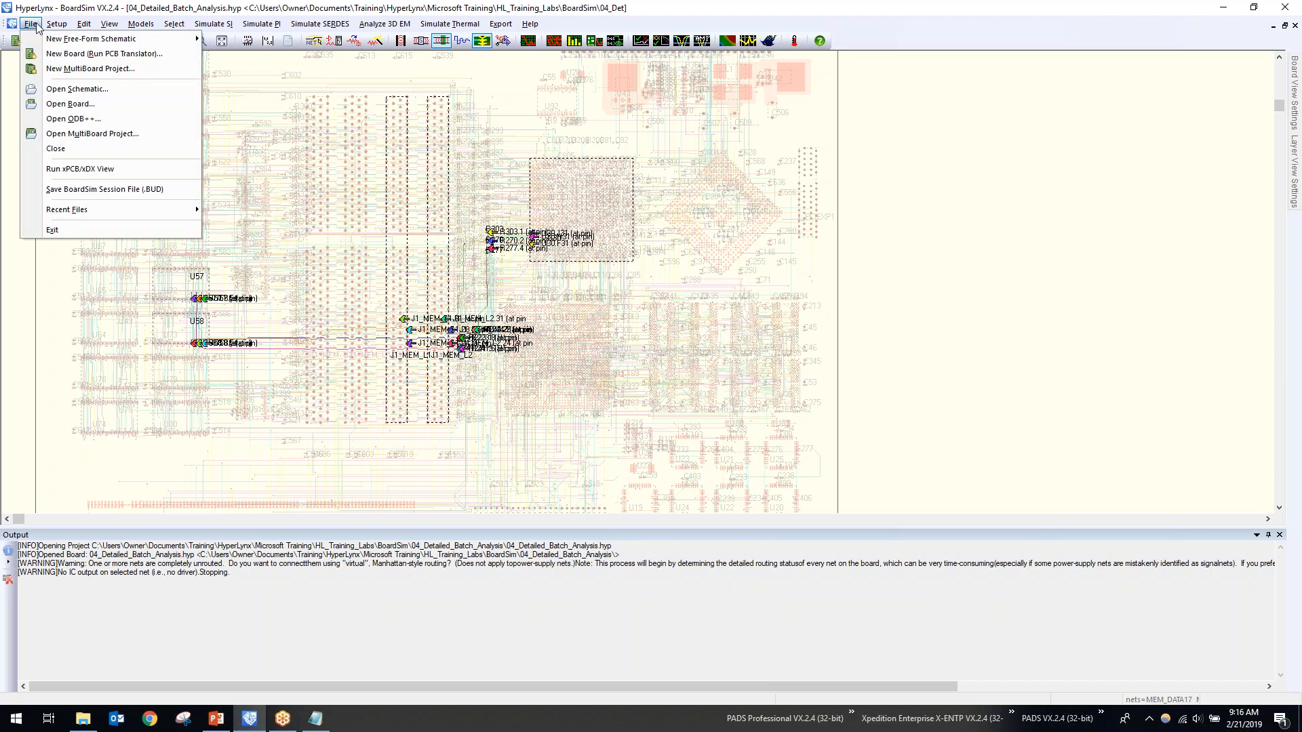
click(66, 155)
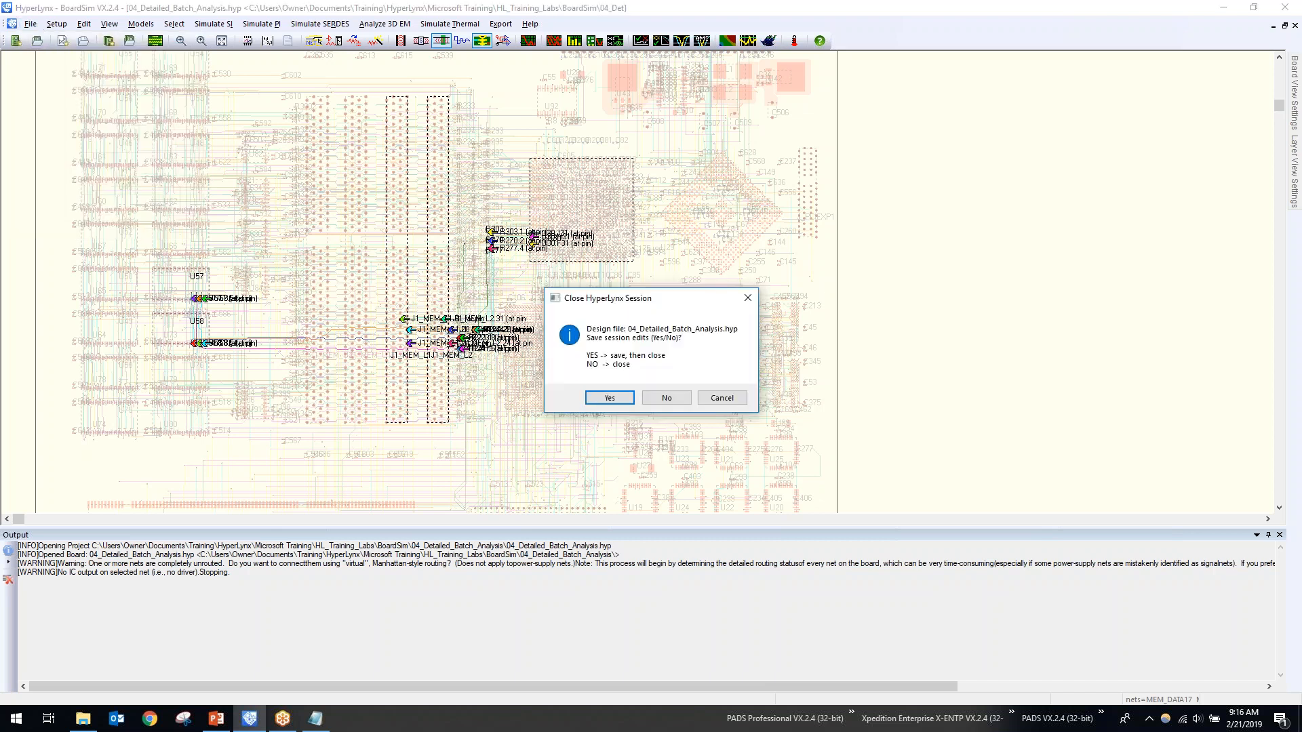
click(666, 399)
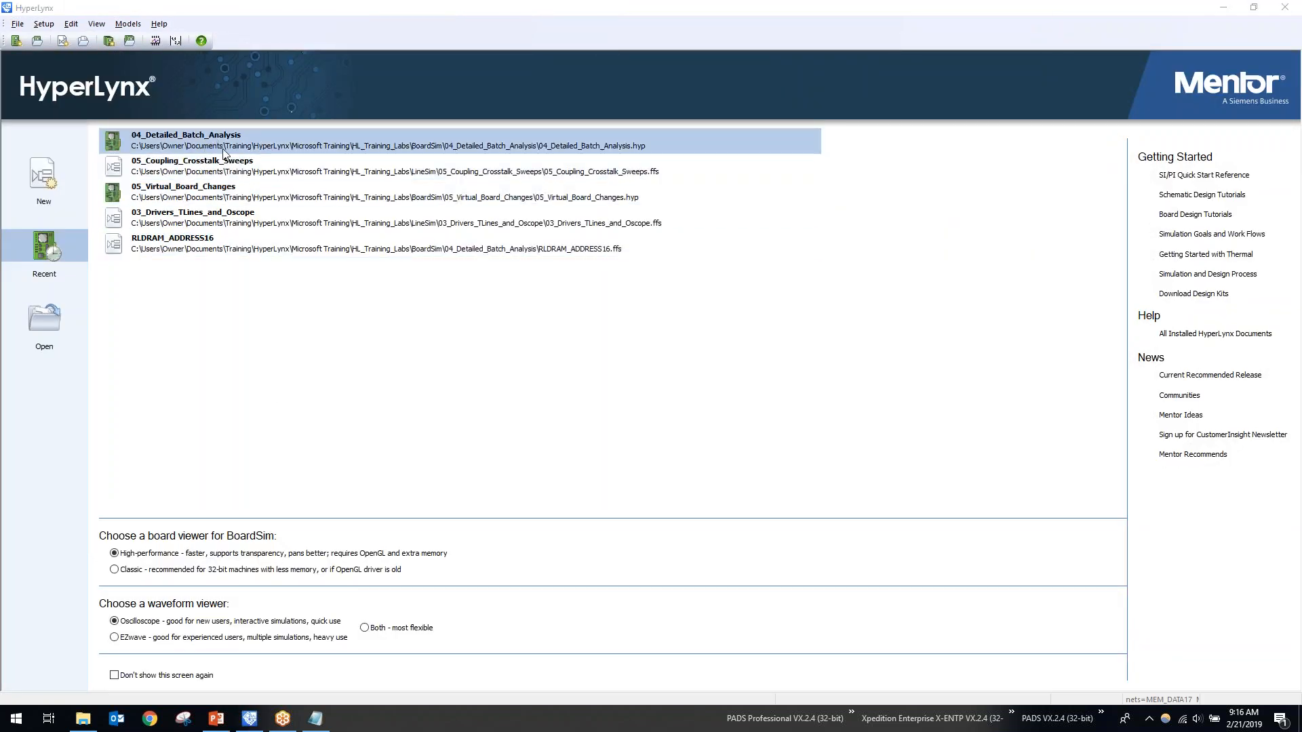
Open the recent 05_Virtual_Board_Changes board, restoring the previous session's edits with the default selections.
click(219, 193)
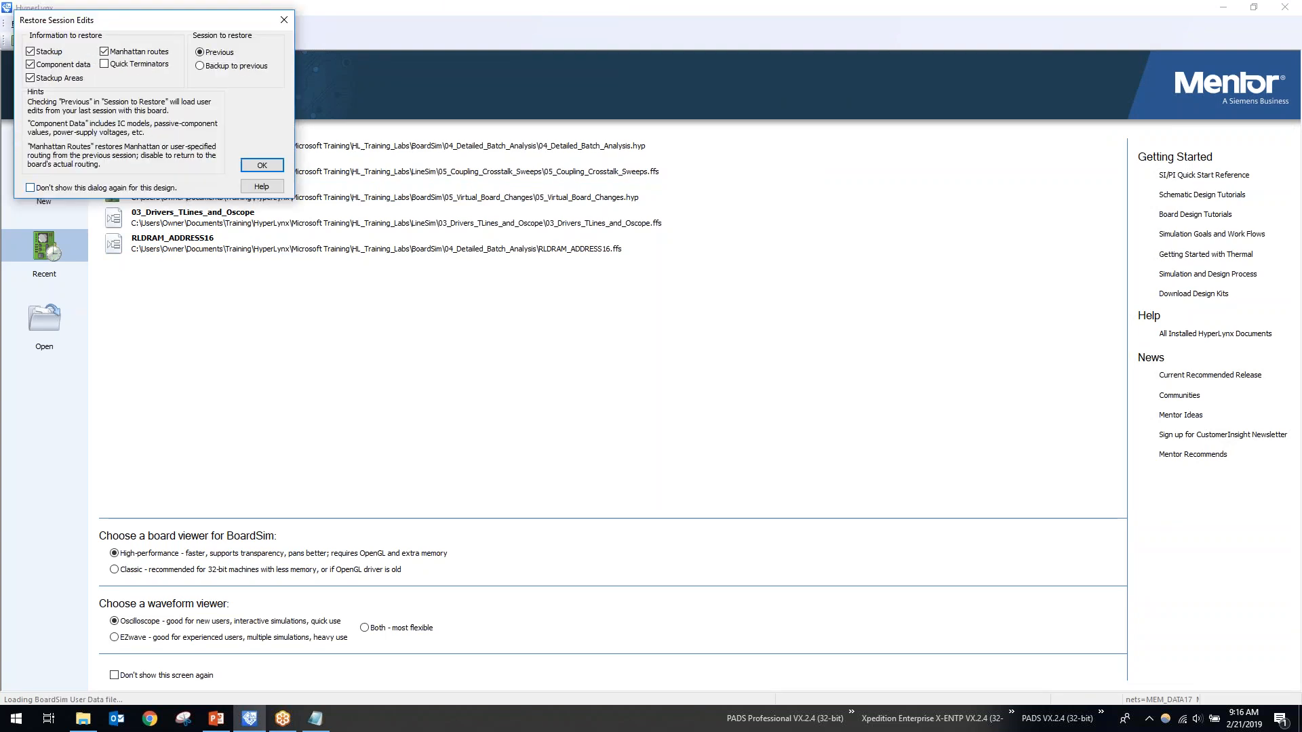
click(262, 165)
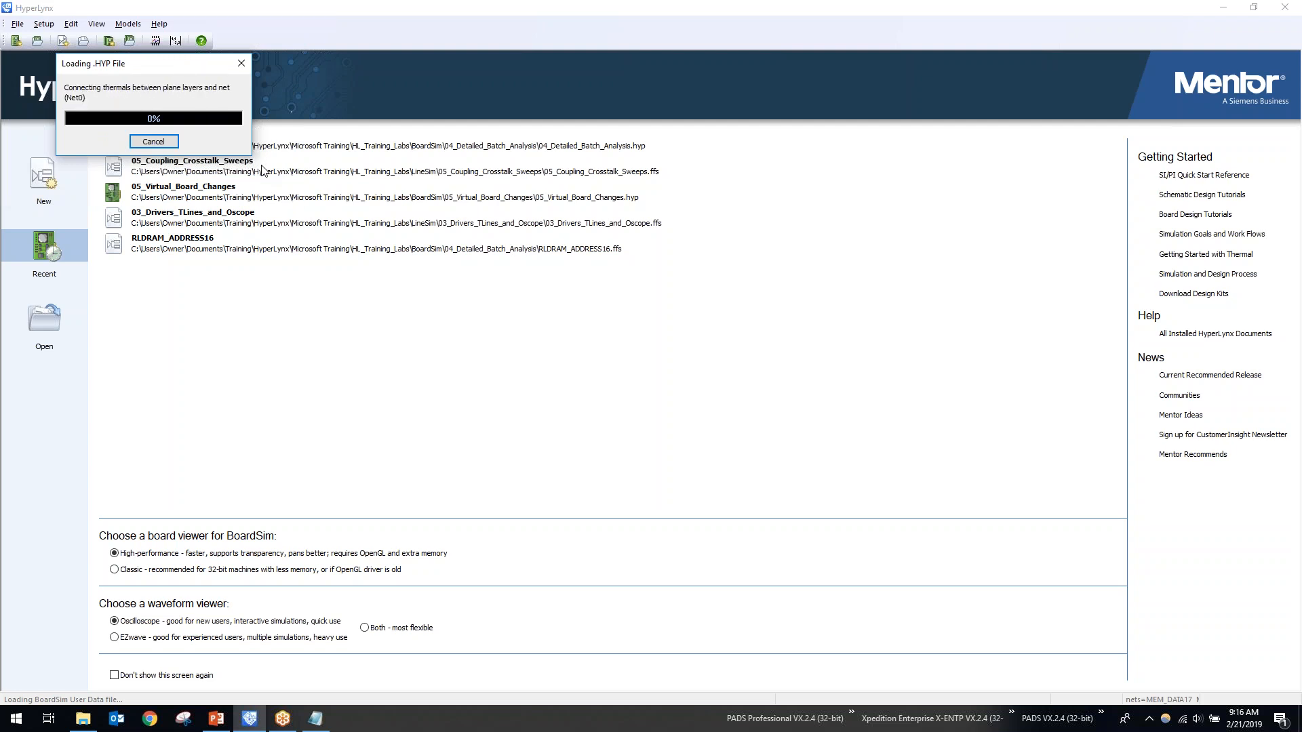
click(206, 178)
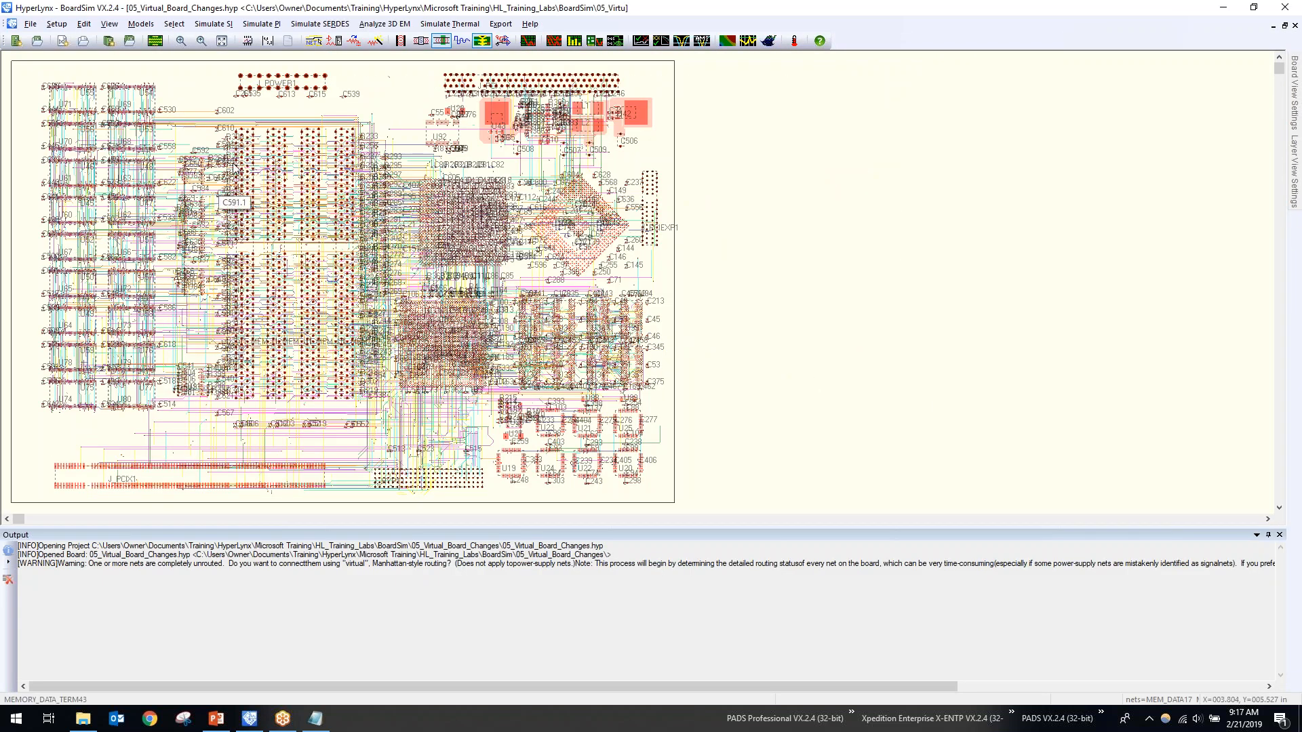
Add kyle_board.qpl from the HLSI_Training Models folder as the qualified-parts-list file in the model library paths.
click(149, 26)
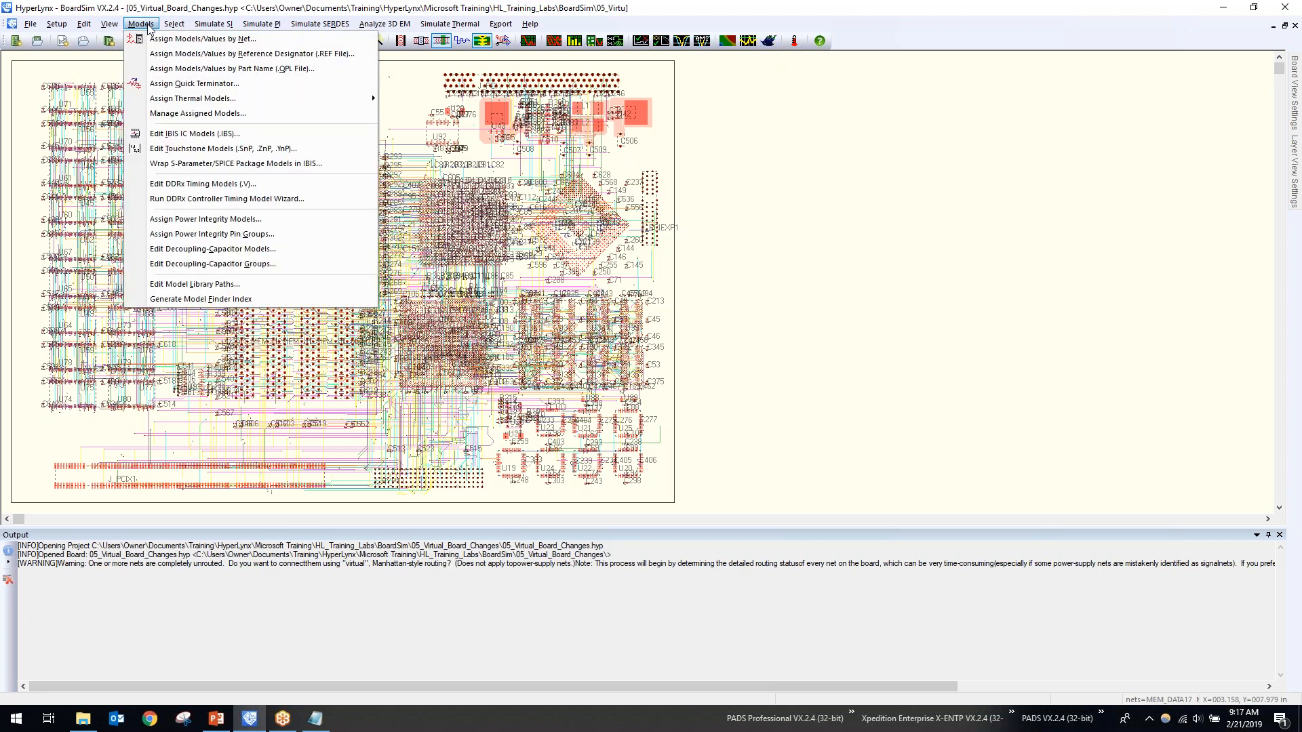
click(207, 285)
click(552, 303)
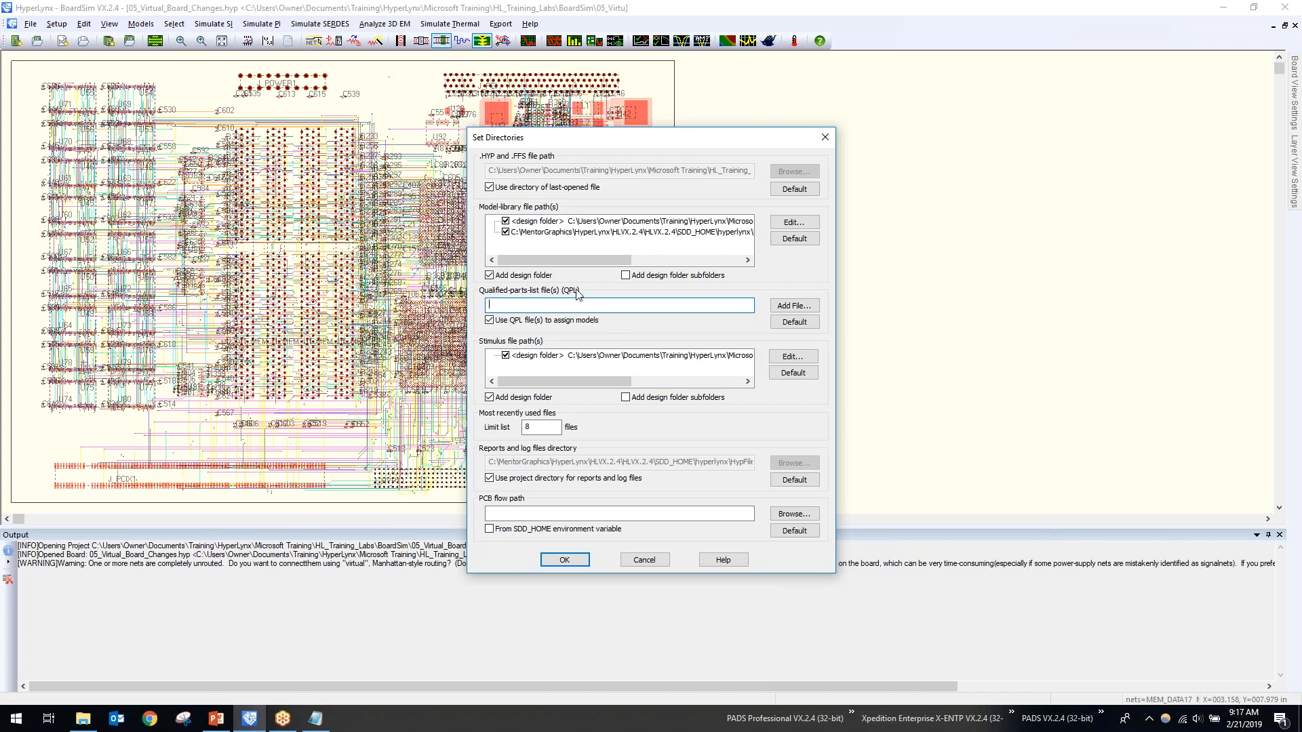
click(811, 306)
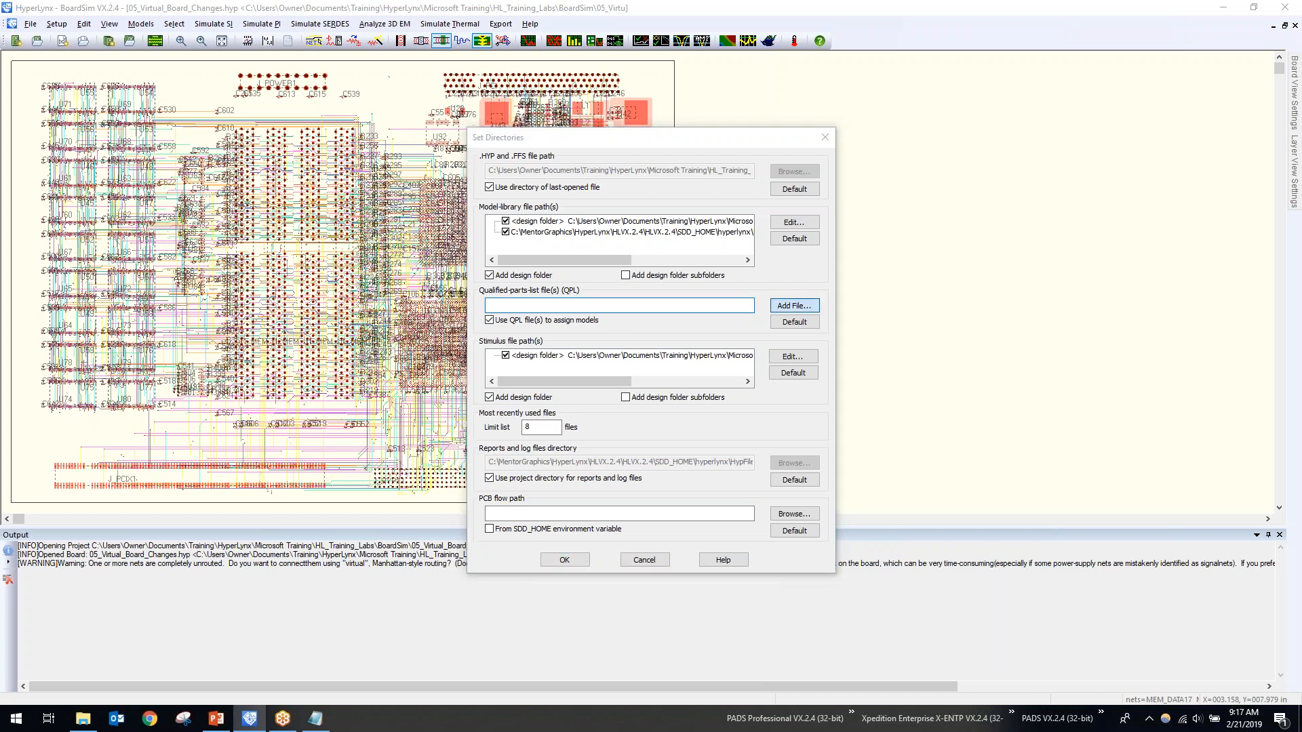
scroll(482, 353, up, 3)
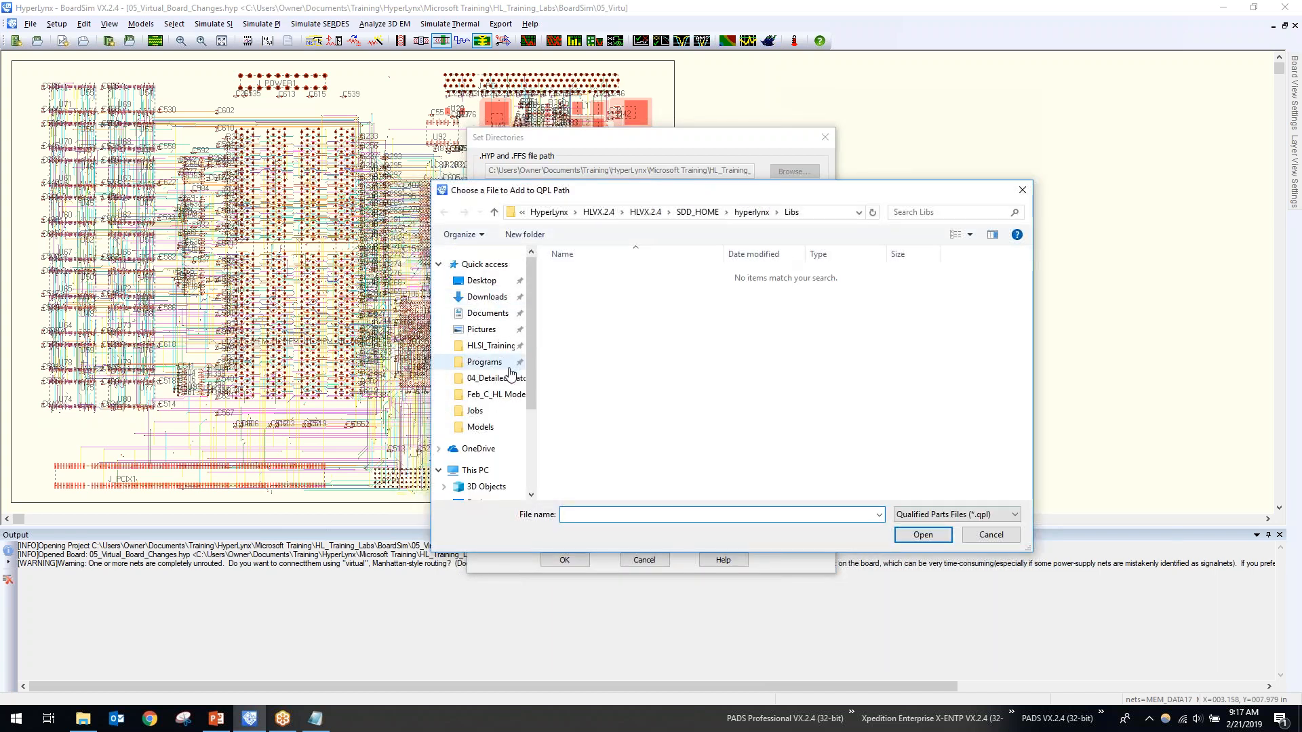
click(490, 346)
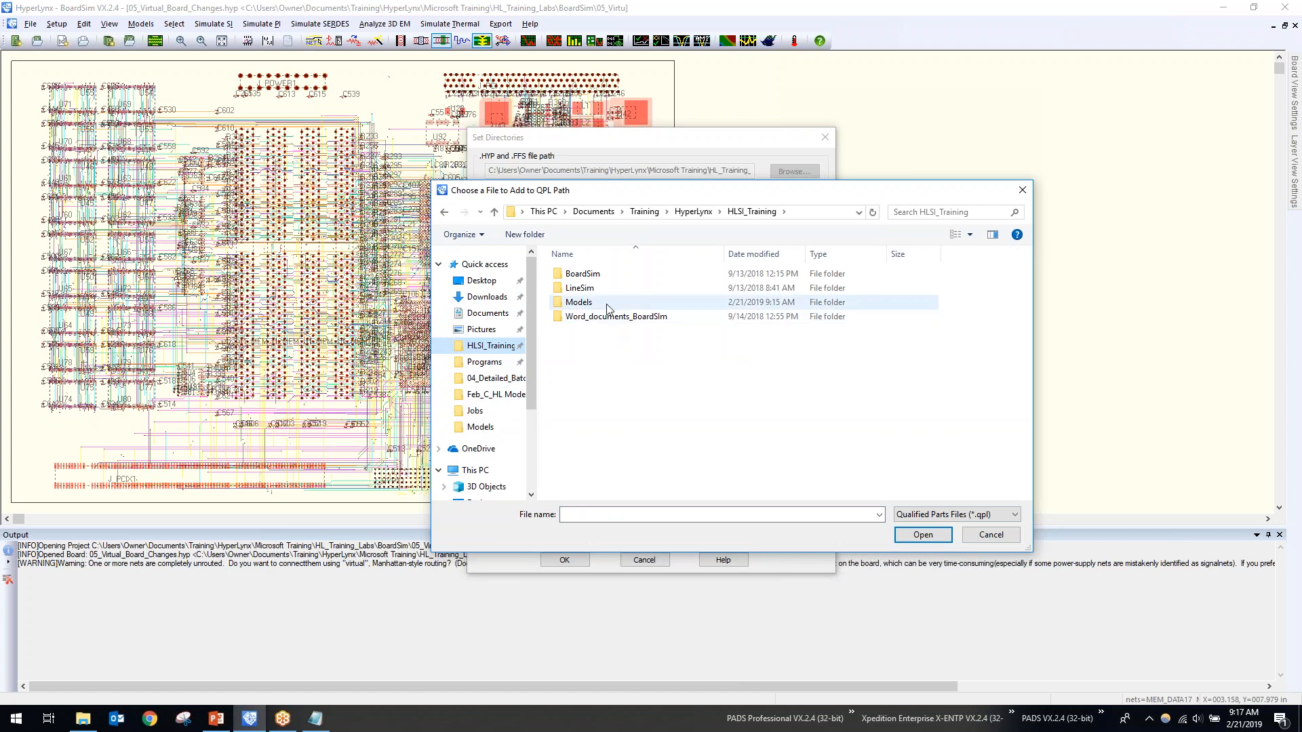
double_click(596, 303)
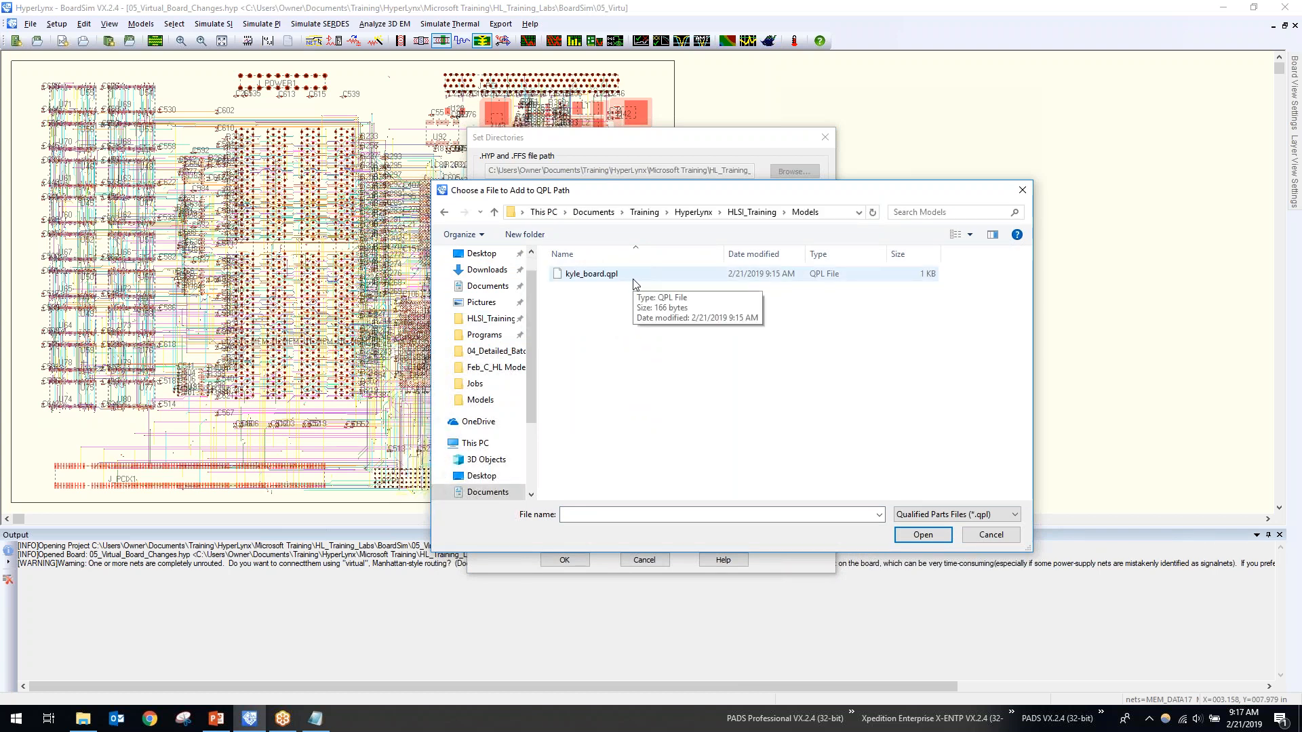
click(680, 277)
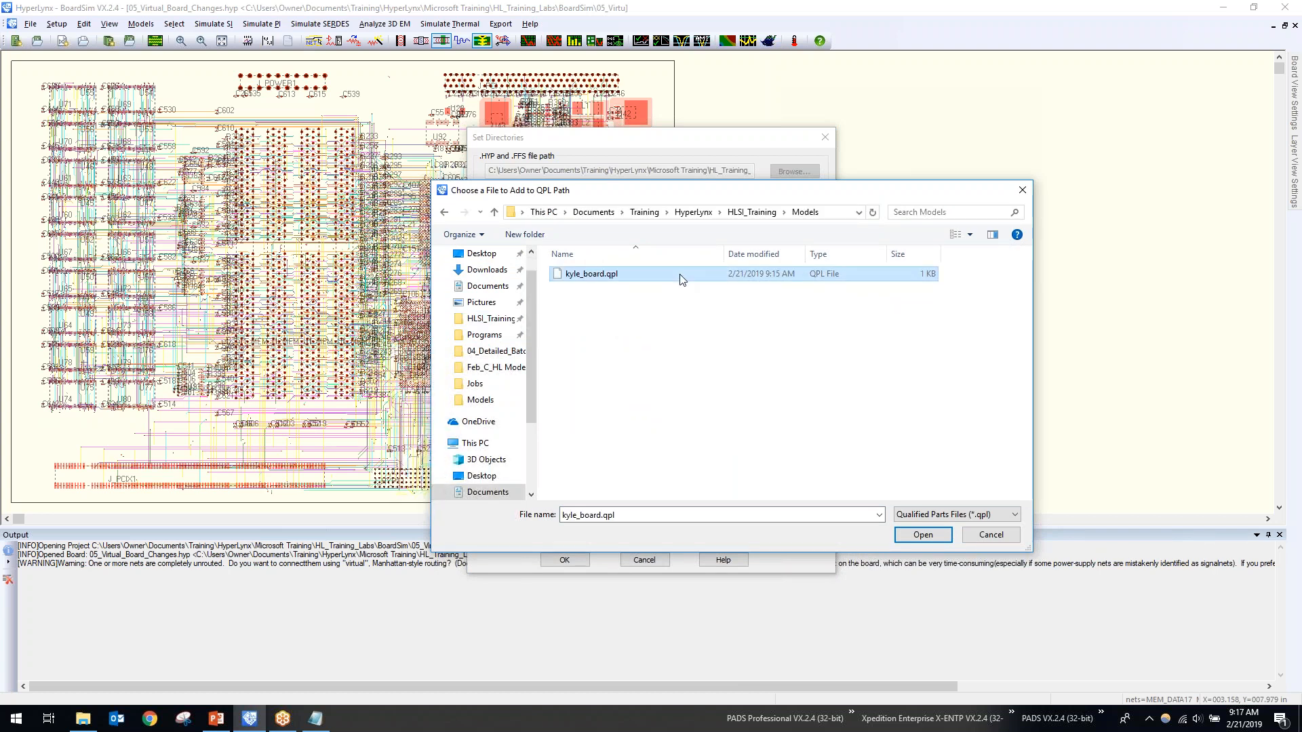
click(922, 535)
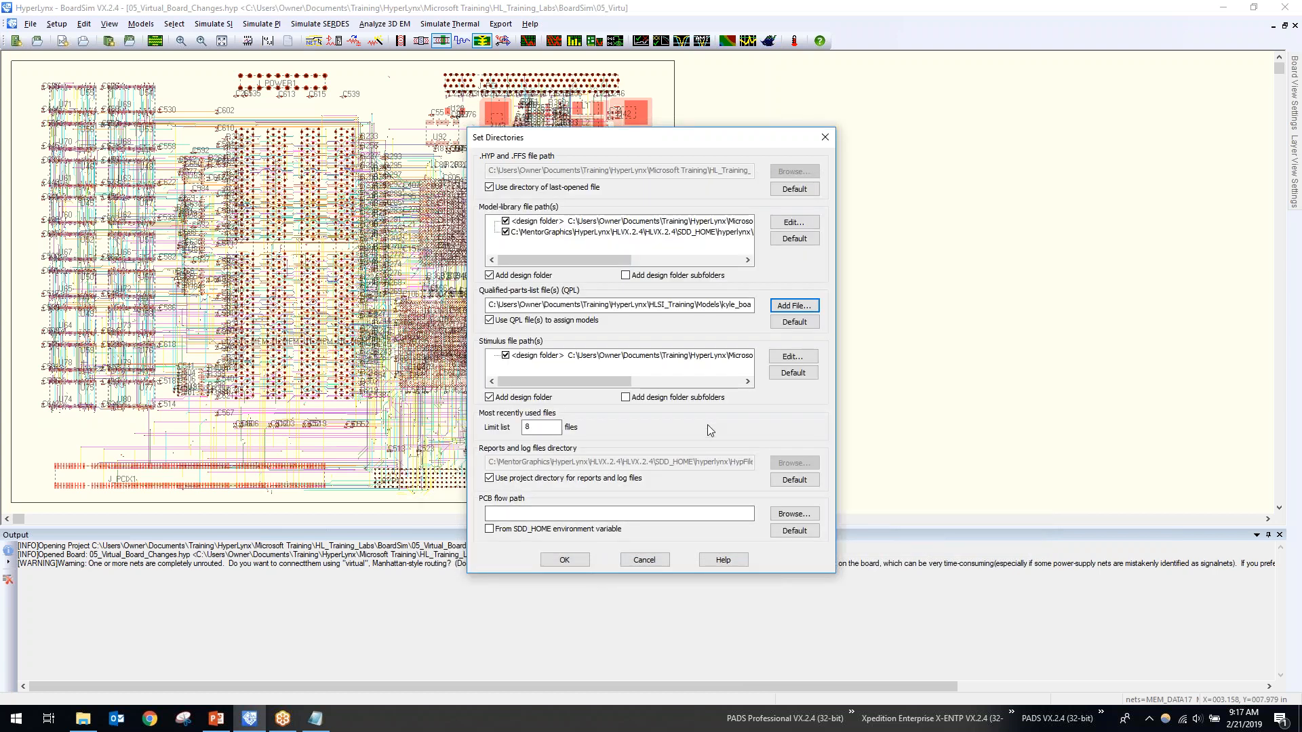
click(565, 560)
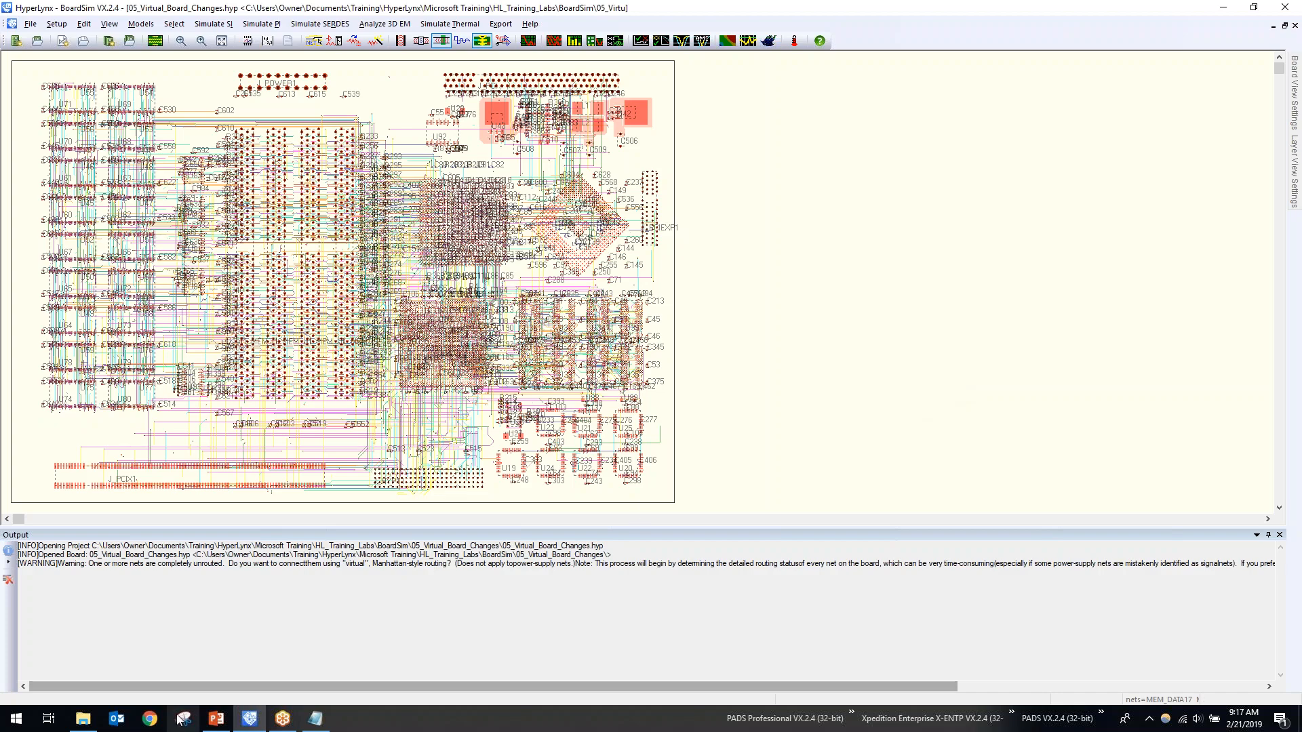
Switch to the Feb_HL_Model_Assignment presentation in PowerPoint and show the contact details on slide 18.
click(218, 720)
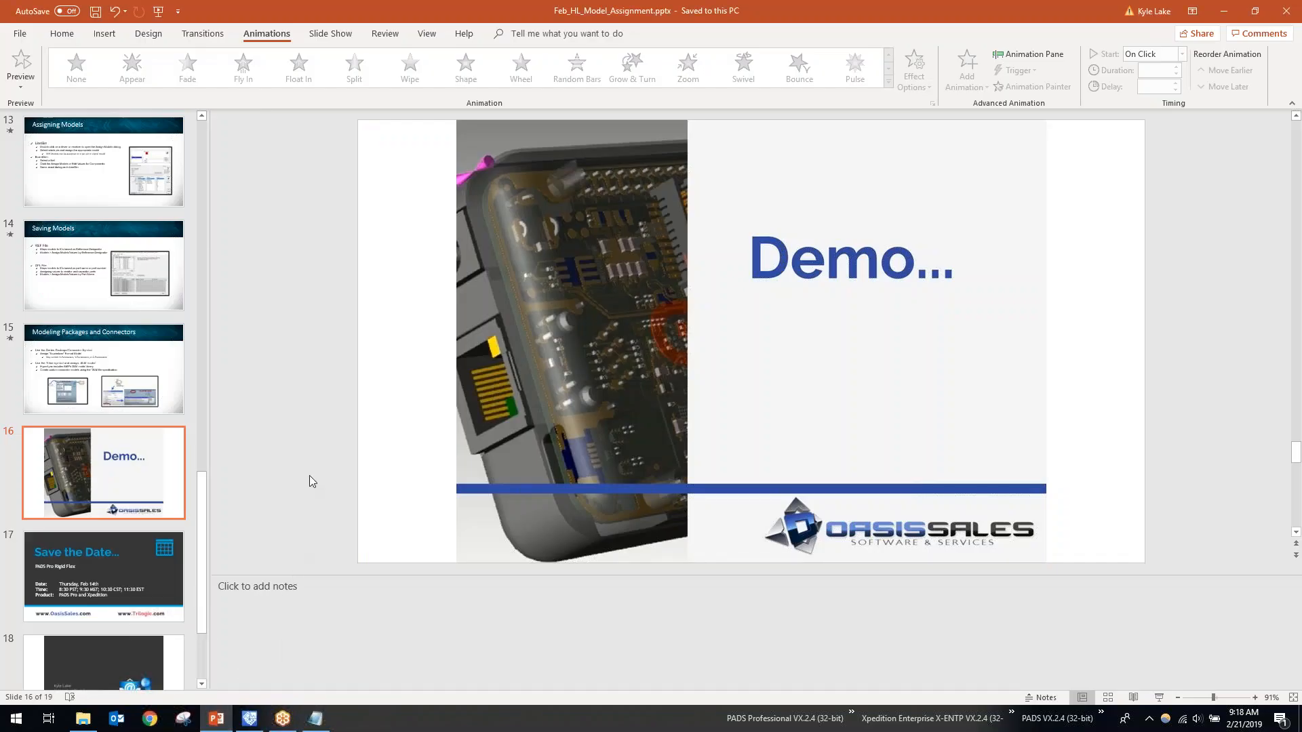
click(134, 658)
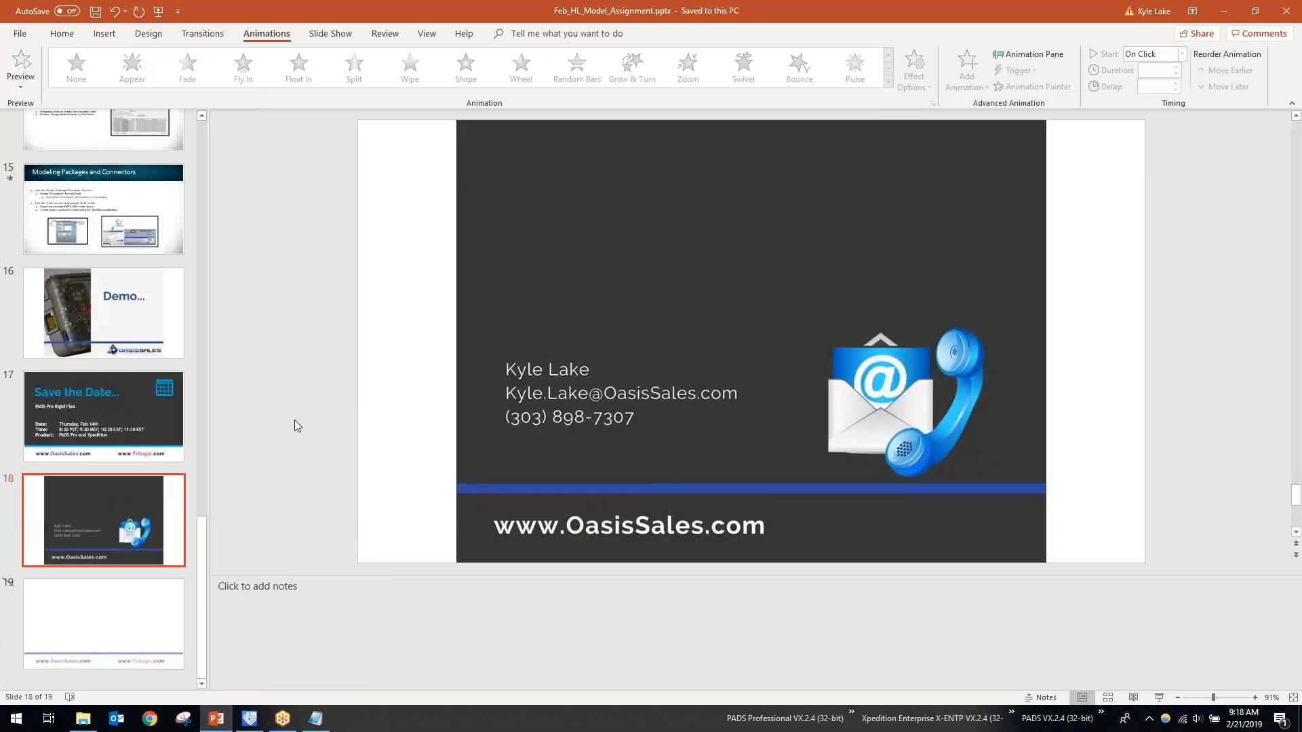